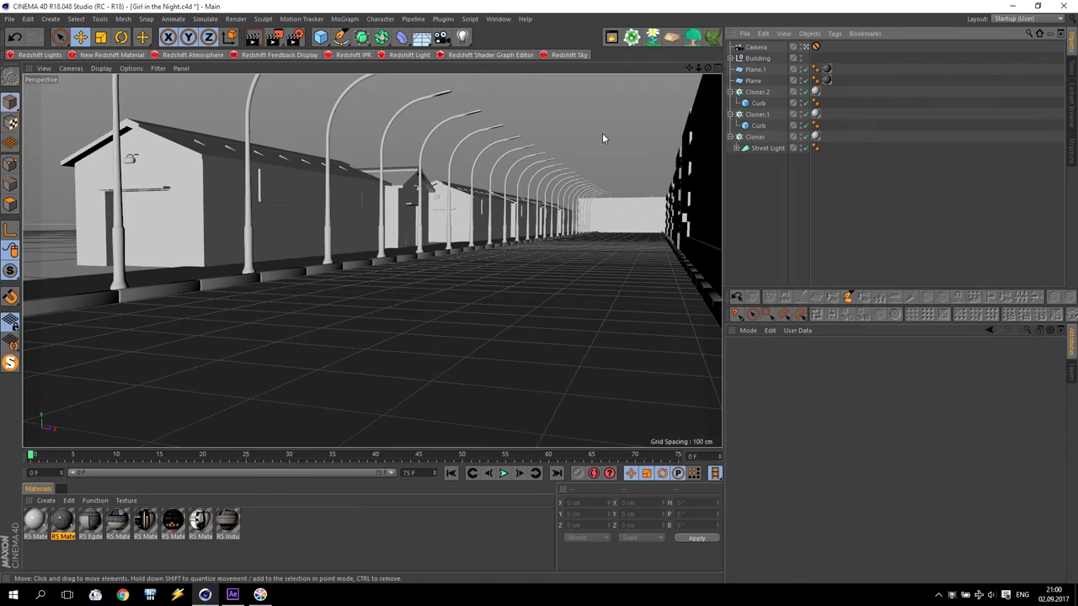
# Set Redshift unified sampling Min and Max to 1 and turn off Force enabled for IPR
pyautogui.click(297, 38)
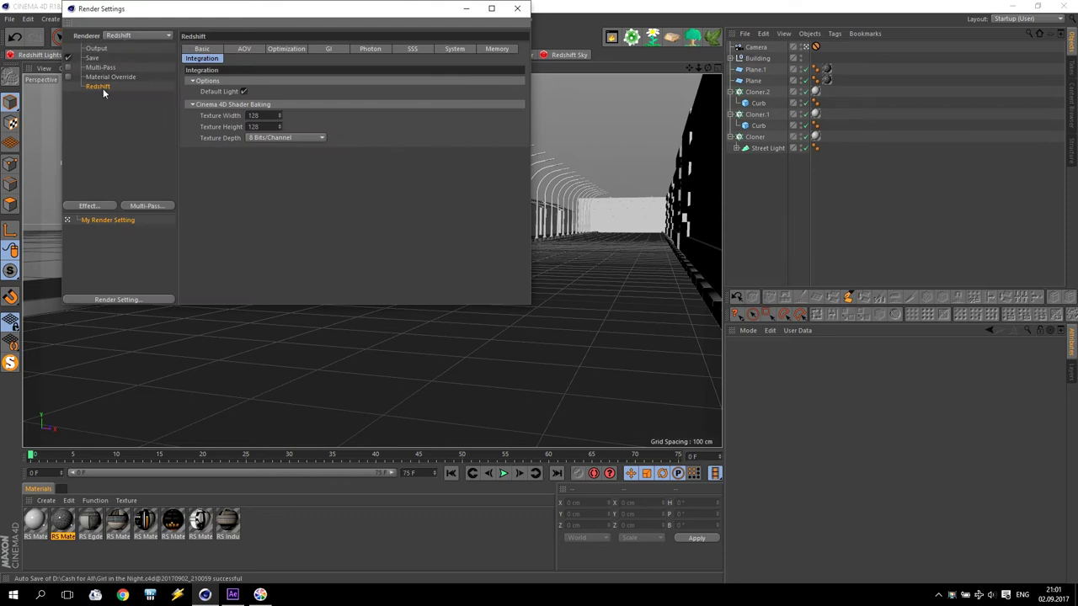
pyautogui.click(202, 49)
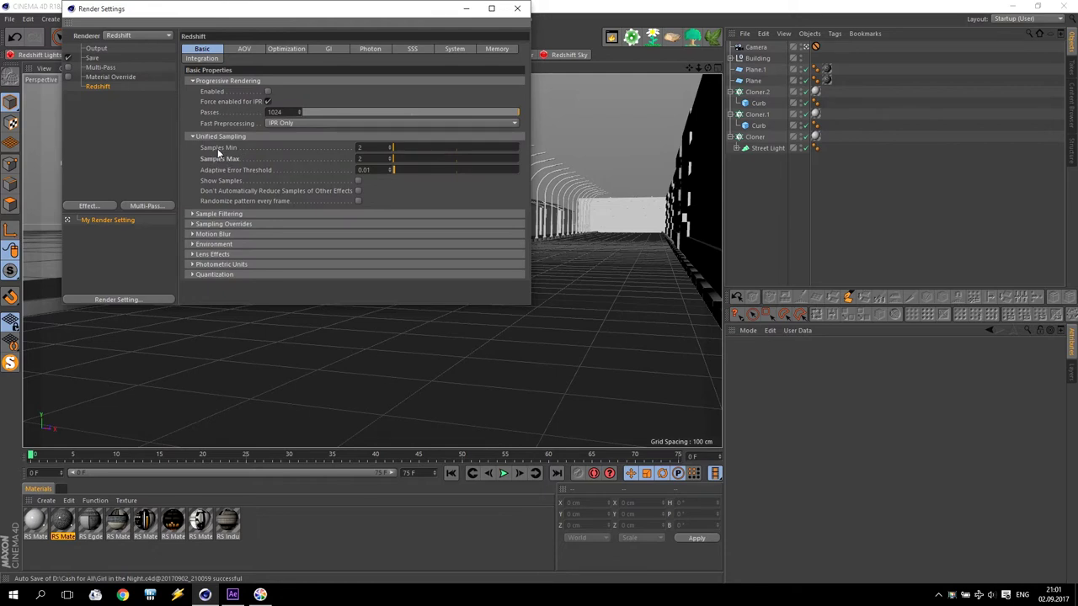
pyautogui.moveTo(378, 157); pyautogui.dragTo(348, 157)
pyautogui.click(268, 102)
# Set the Redshift bucket order to Spiral in the System settings and close Render Settings
pyautogui.click(460, 51)
pyautogui.click(213, 211)
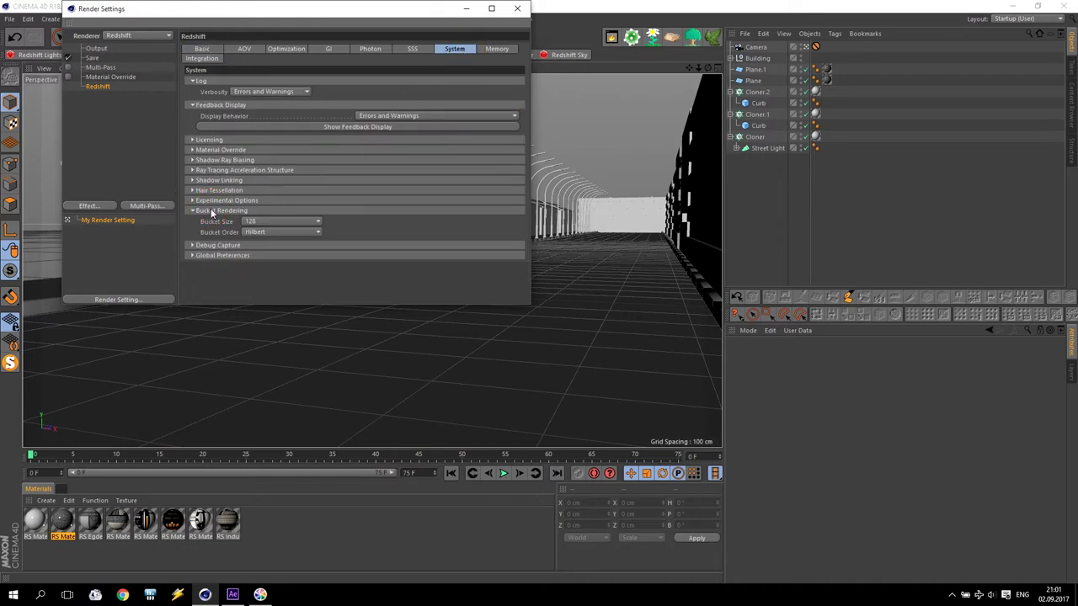
pyautogui.click(264, 233)
pyautogui.click(262, 246)
pyautogui.click(517, 9)
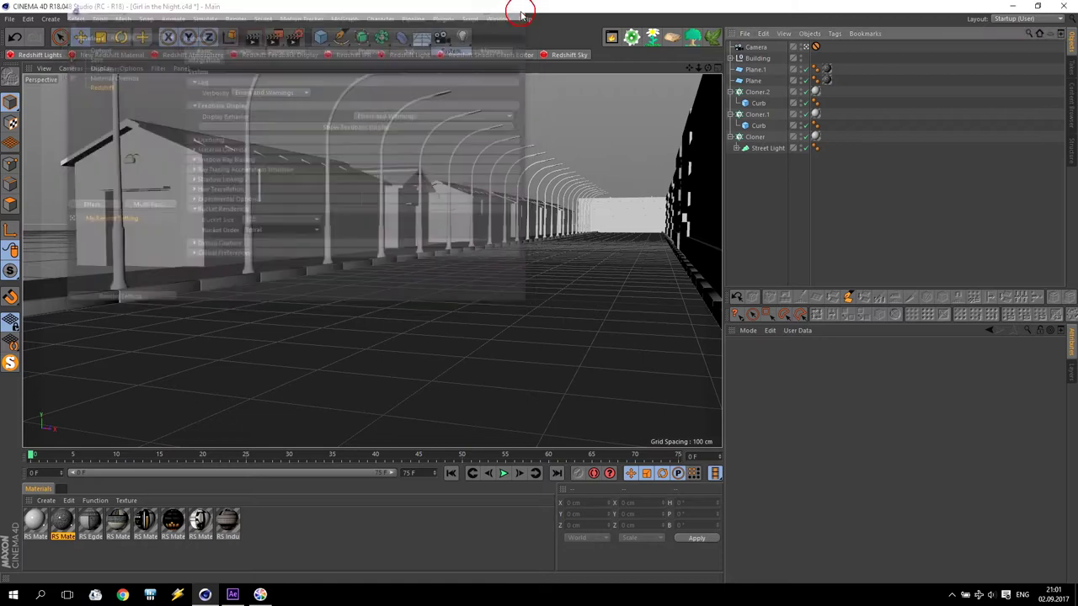
# Open the Redshift IPR window, dock it beside the viewport and start rendering
pyautogui.click(347, 56)
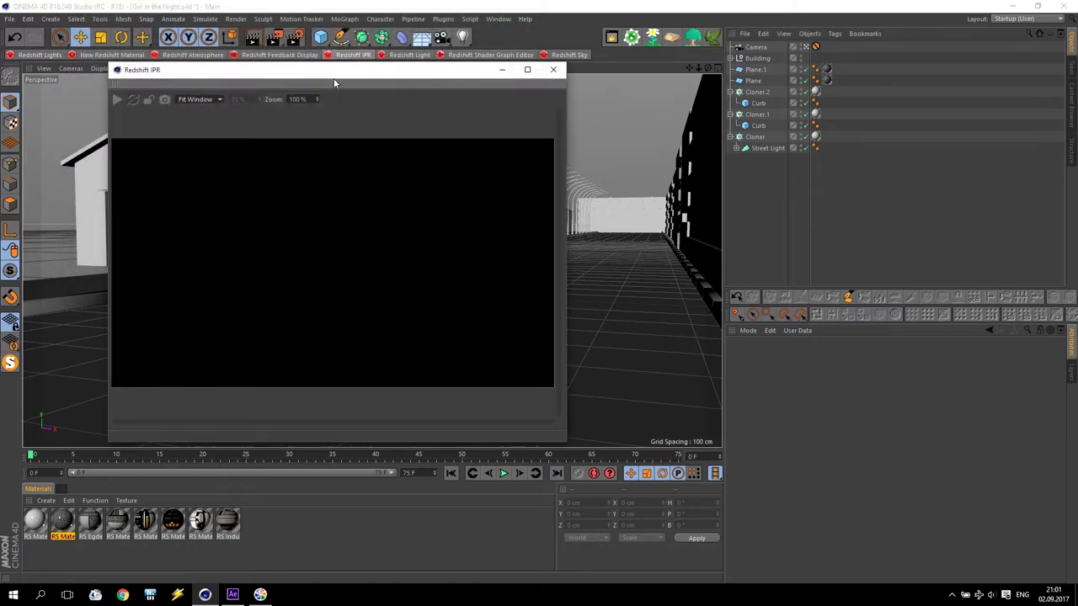
pyautogui.moveTo(272, 68); pyautogui.dragTo(803, 204)
pyautogui.click(621, 228)
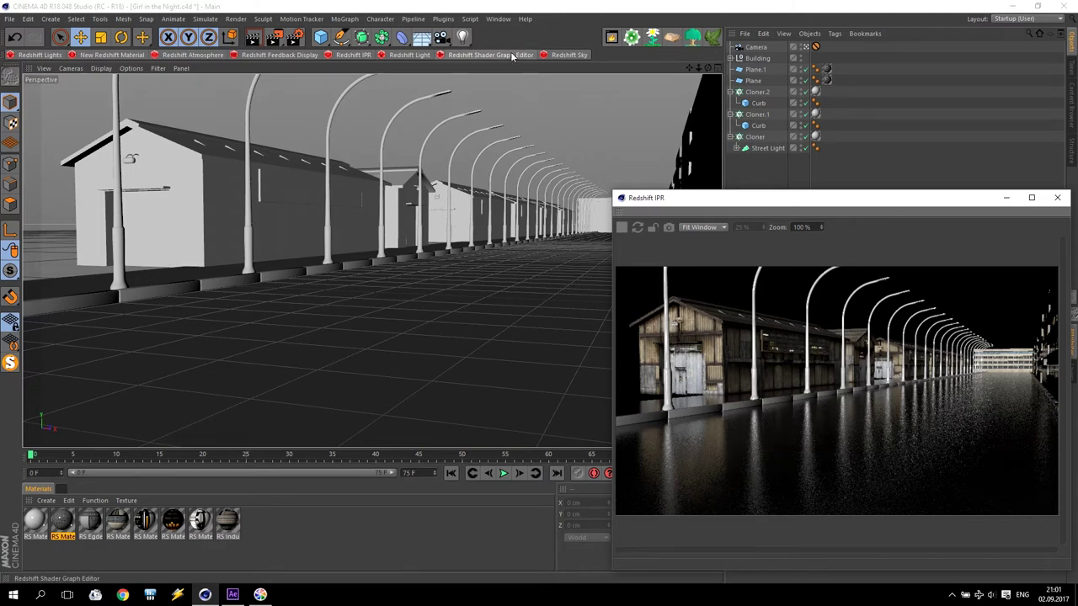
# Toggle Redshift's Default Light off and back on in Integration settings, then select the Building
pyautogui.click(295, 37)
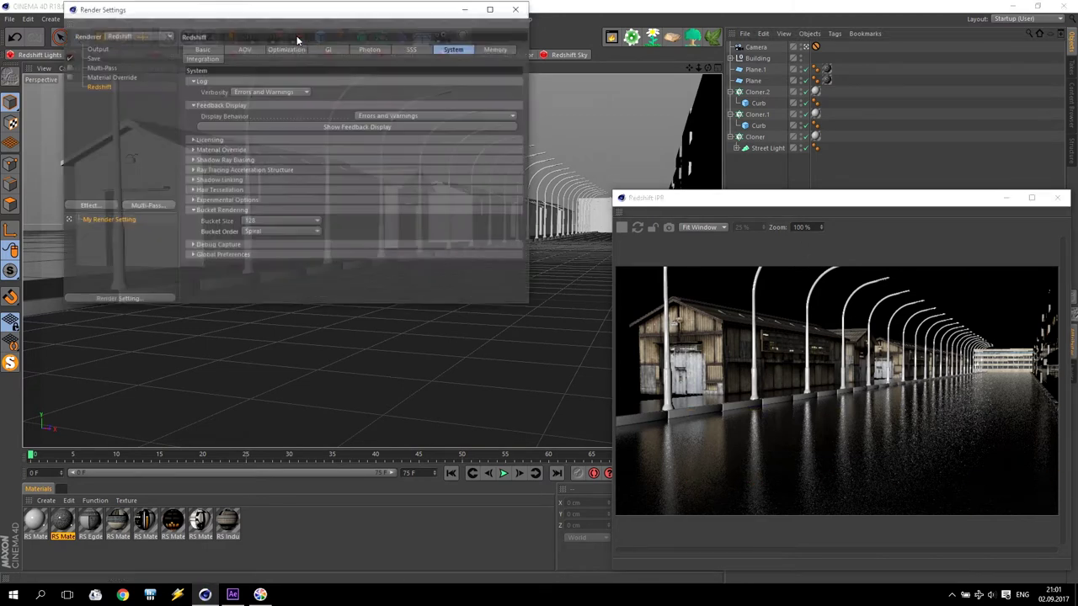
pyautogui.click(198, 58)
pyautogui.click(244, 92)
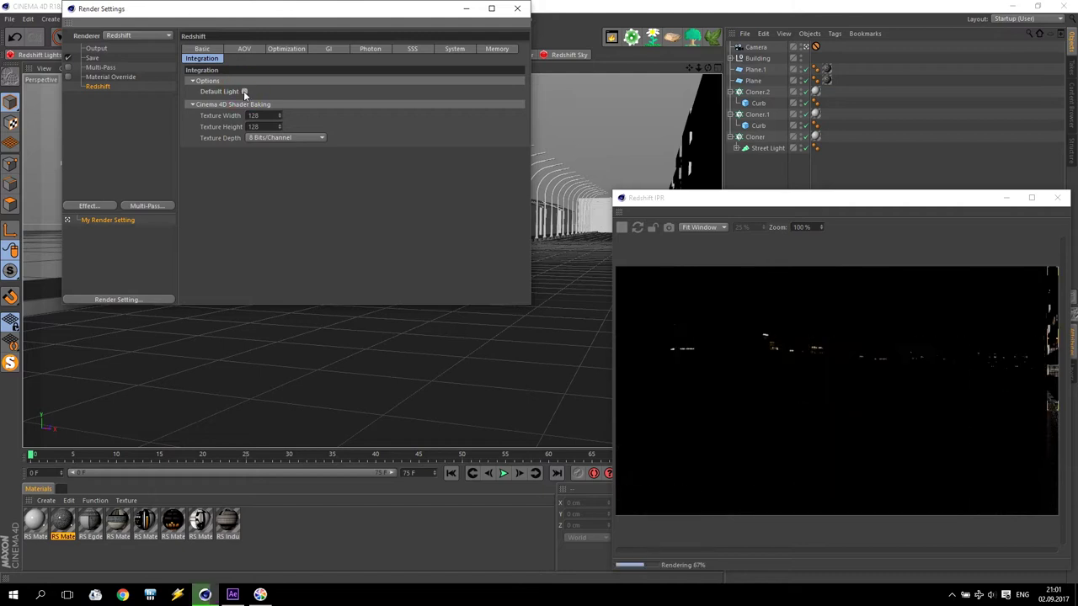
pyautogui.click(244, 92)
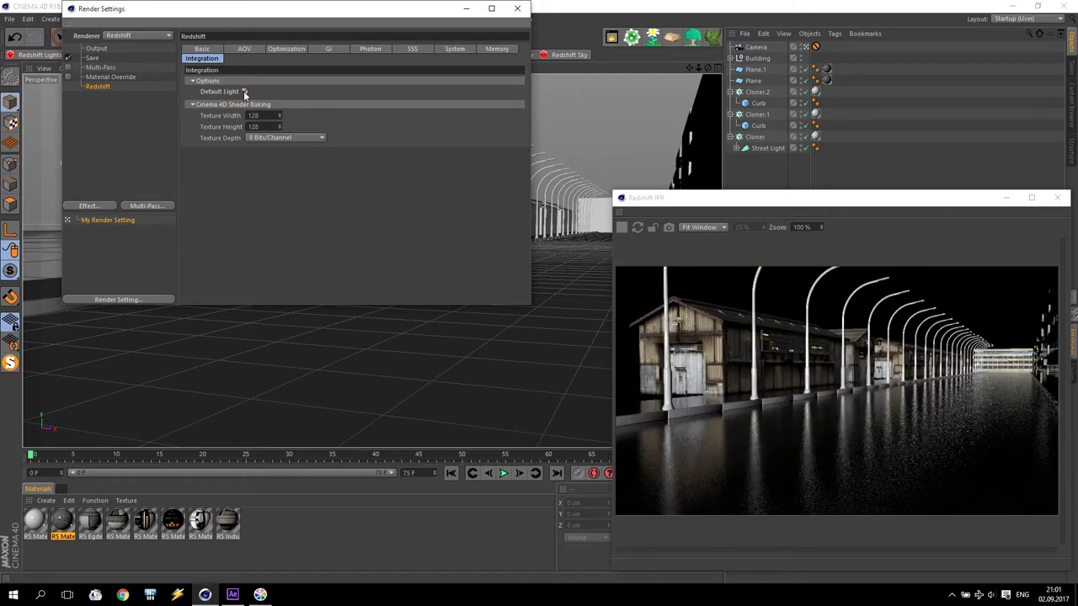
pyautogui.click(518, 10)
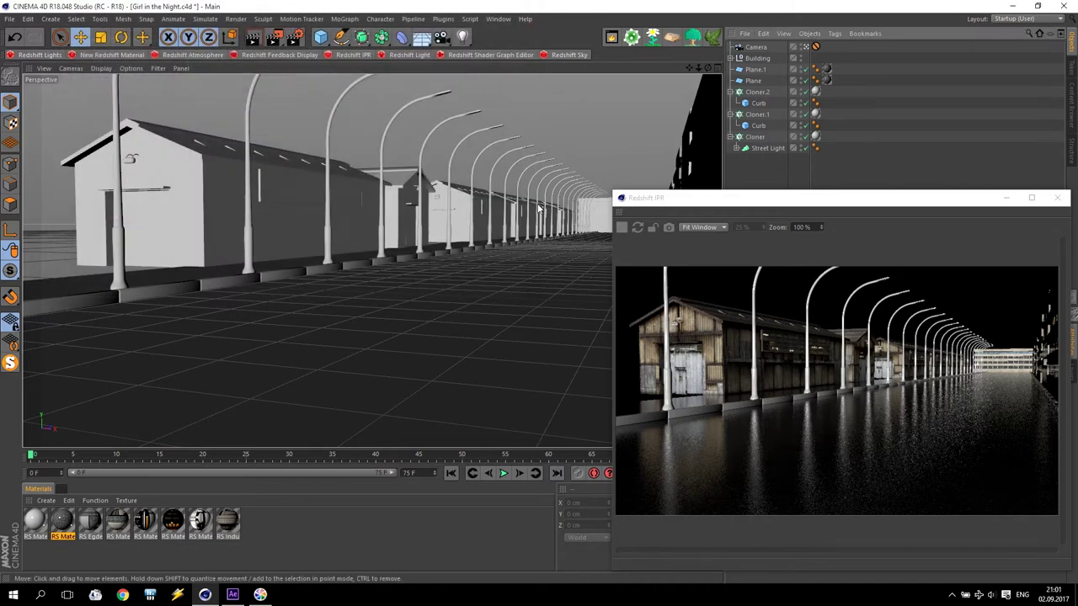
pyautogui.click(523, 224)
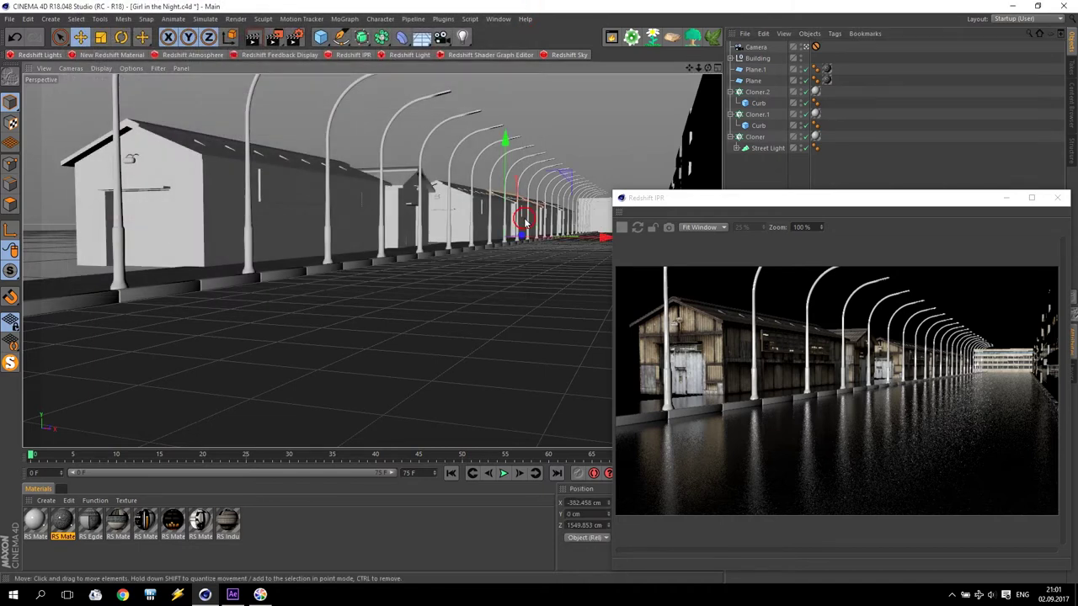
# Try rotating the selected Building and move the preview window lower
pyautogui.click(121, 36)
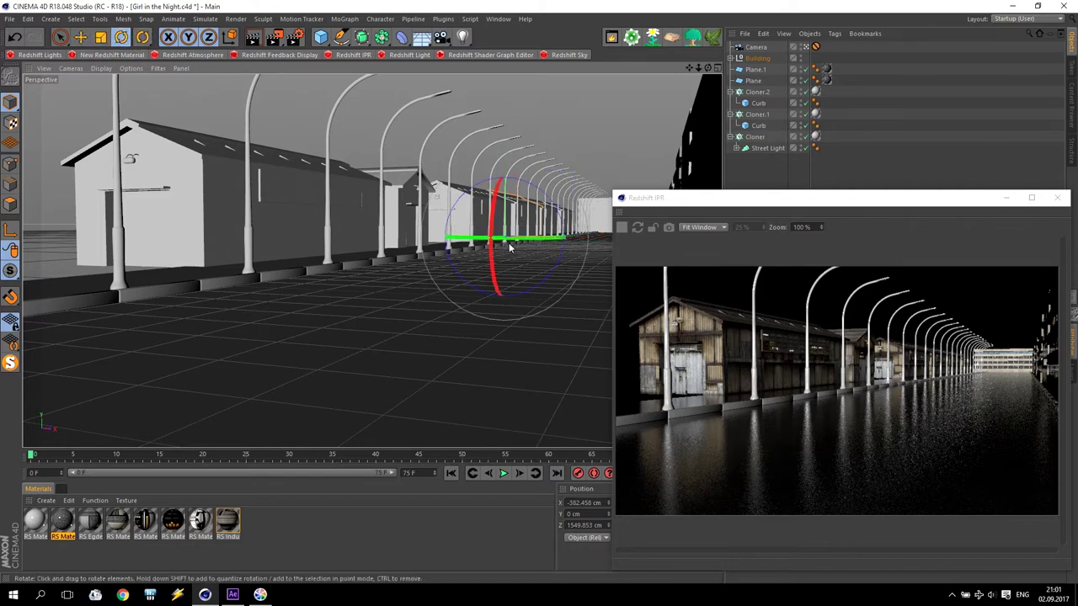
pyautogui.moveTo(556, 240); pyautogui.dragTo(738, 244)
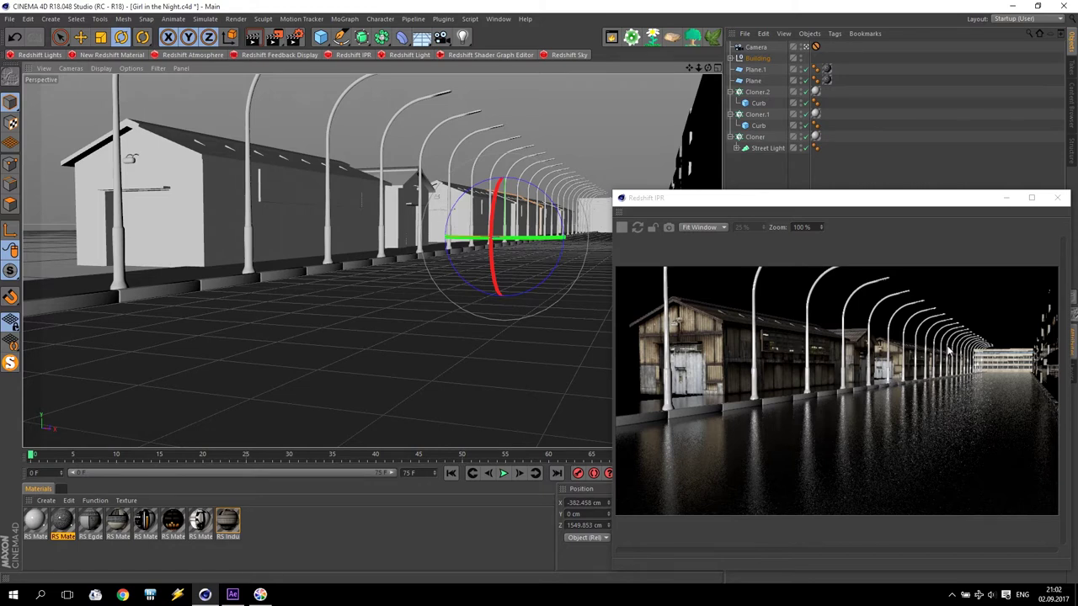
pyautogui.moveTo(748, 197); pyautogui.dragTo(751, 250)
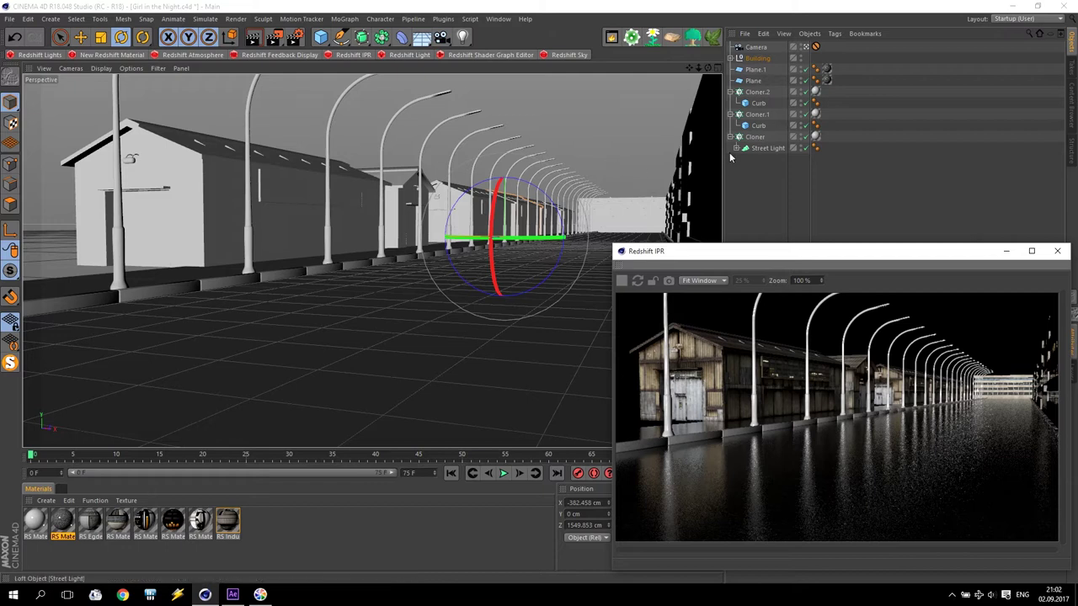
# Select the Street Light, solo it, and orbit the view to find the lamp post
pyautogui.click(769, 150)
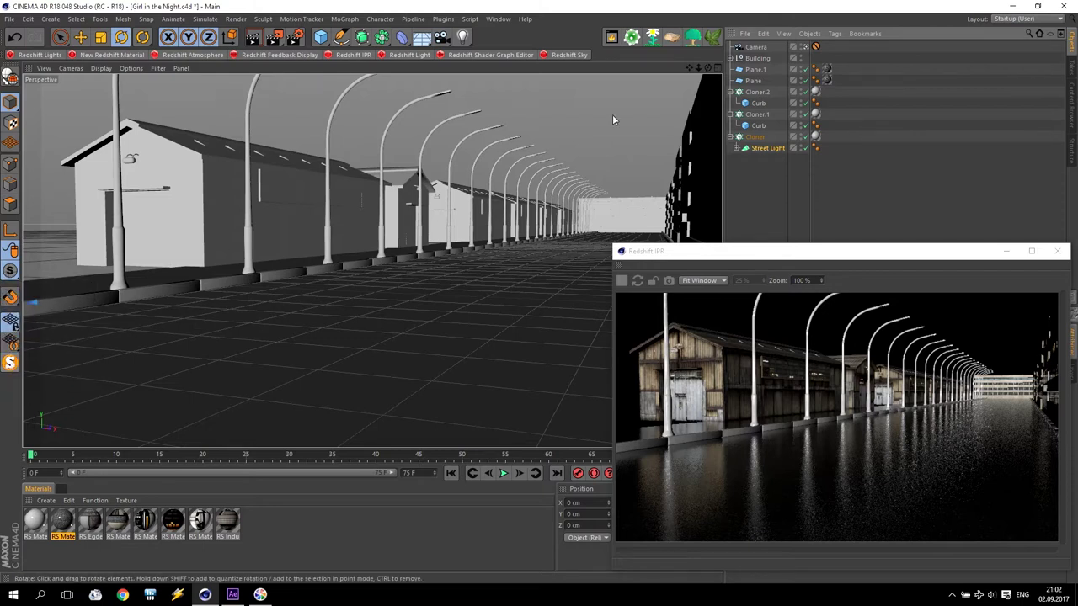
pyautogui.click(812, 47)
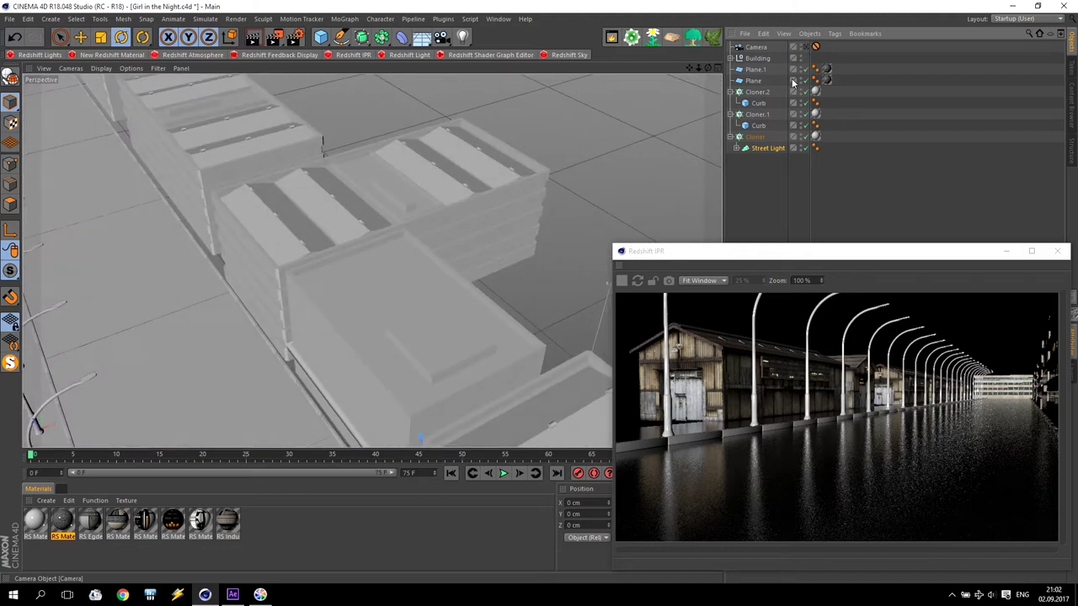
pyautogui.click(10, 363)
pyautogui.keyDown('alt'); pyautogui.moveTo(682, 85); pyautogui.dragTo(500, 313); pyautogui.keyUp('alt')
# Frame the lamp post, close the IPR window and add a Redshift Area Light
pyautogui.moveTo(689, 68)
pyautogui.mouseDown()
pyautogui.moveTo(707, 80)
pyautogui.moveTo(689, 70)
pyautogui.mouseUp()
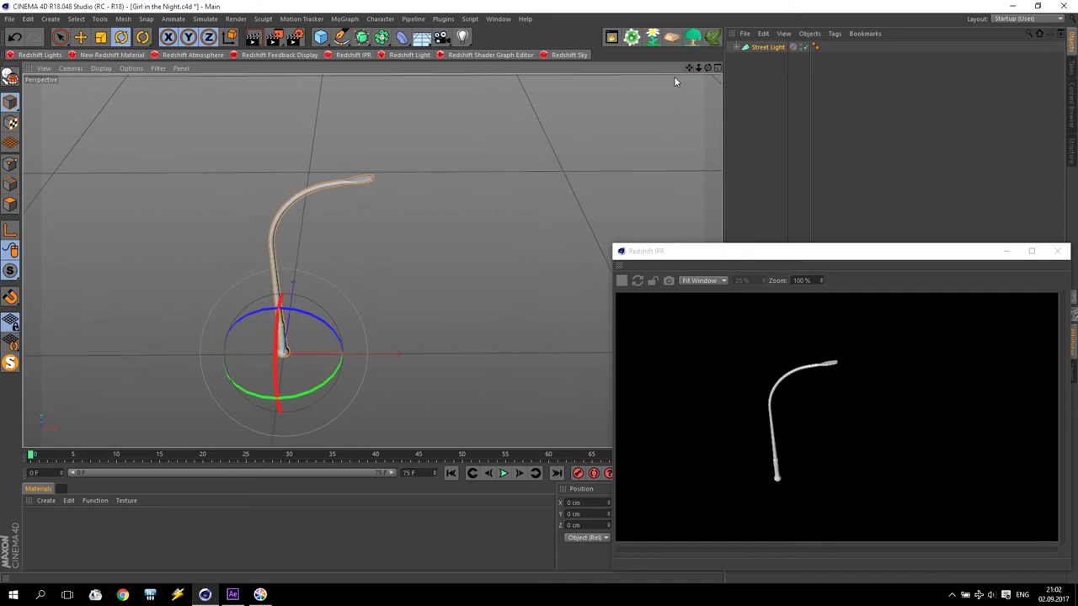
pyautogui.keyDown('alt'); pyautogui.moveTo(400, 214); pyautogui.dragTo(381, 202); pyautogui.keyUp('alt')
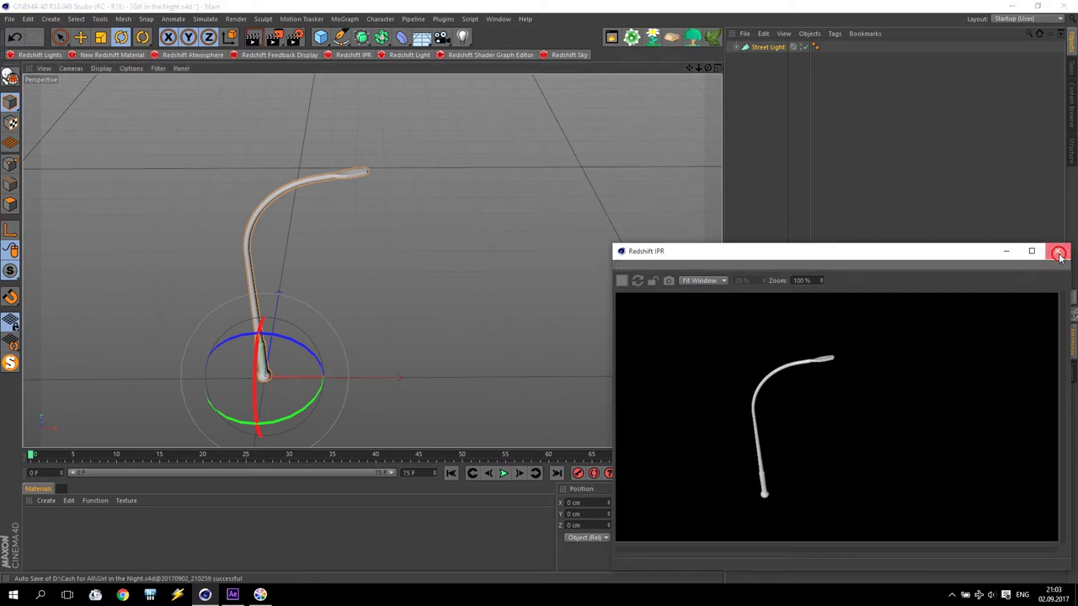
pyautogui.click(1060, 252)
pyautogui.click(48, 59)
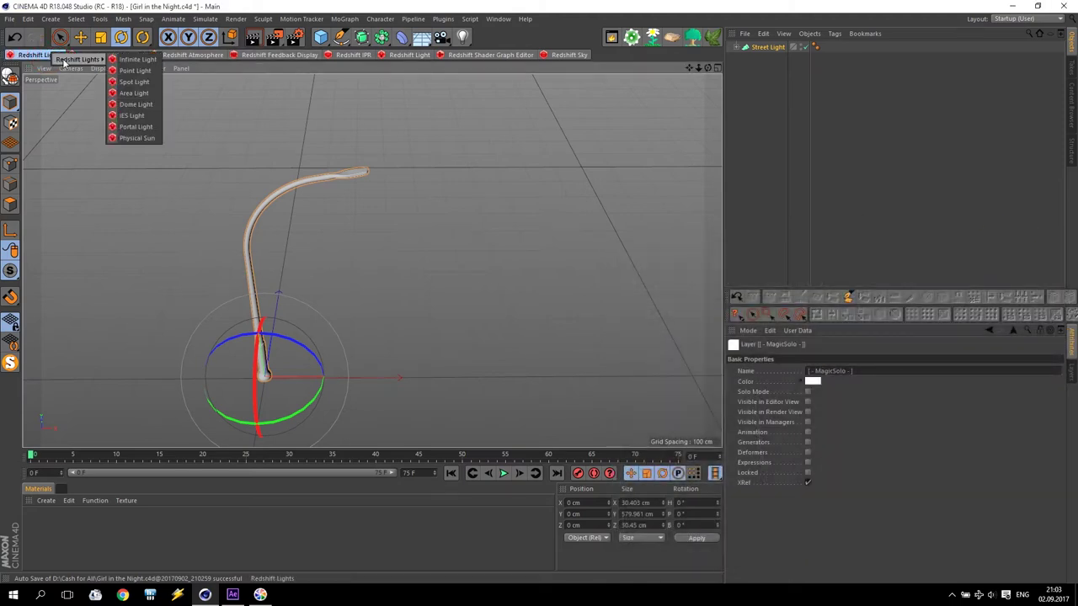
pyautogui.click(134, 93)
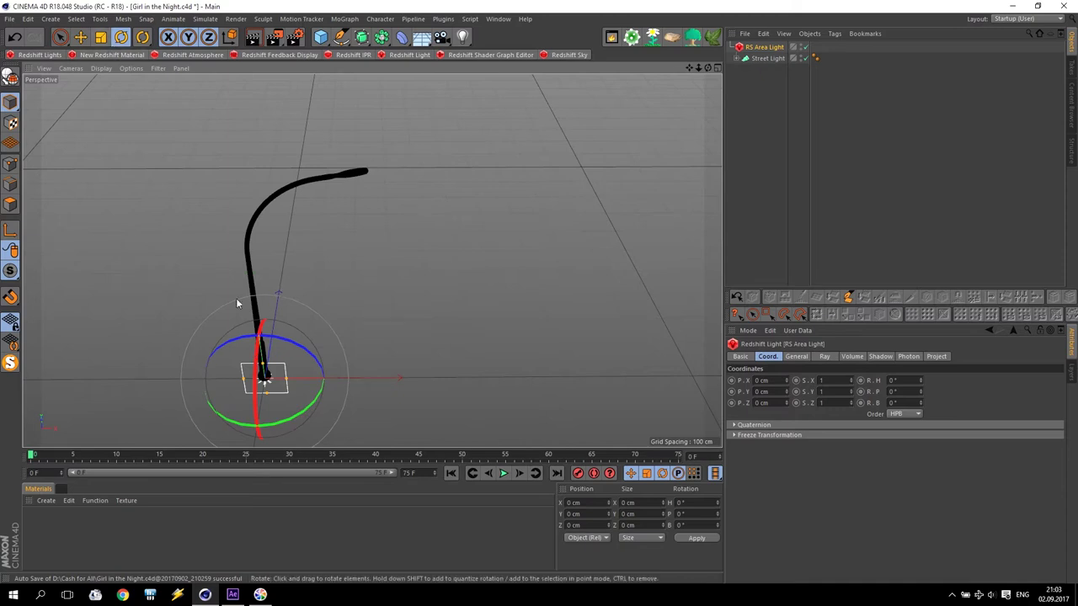
# Pitch the area light to -90° and move it to X 224.021 cm, Y 522.781 cm at the lamp tip
pyautogui.moveTo(256, 377); pyautogui.dragTo(282, 251)
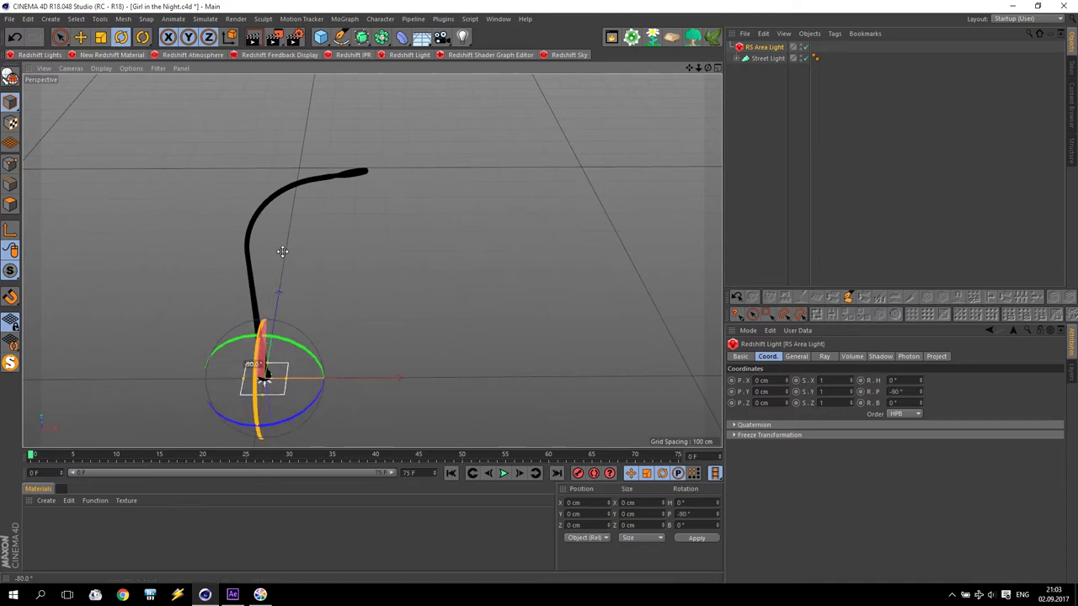
pyautogui.click(80, 36)
pyautogui.moveTo(272, 433); pyautogui.dragTo(277, 233)
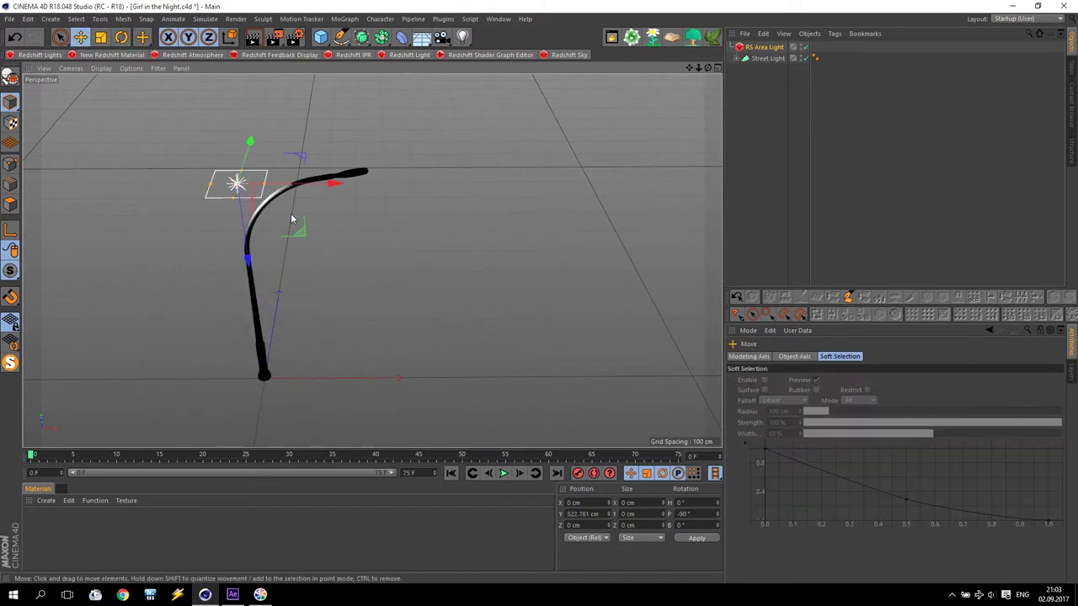
pyautogui.moveTo(322, 192); pyautogui.dragTo(446, 198)
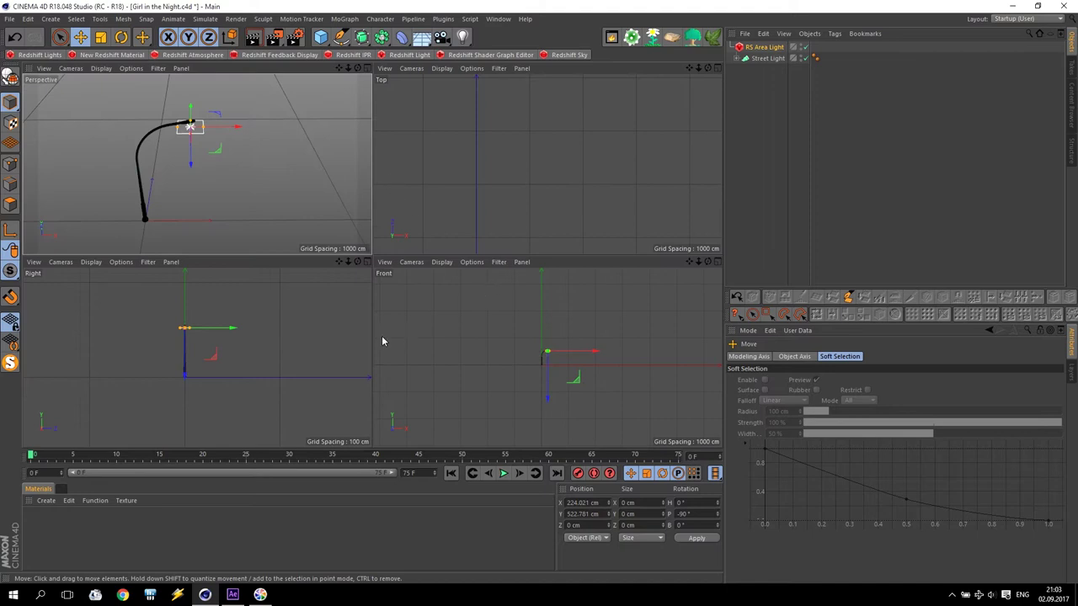
# In the maximized top view, shorten and narrow the area light to fit the lamp head
pyautogui.middleClick(494, 165)
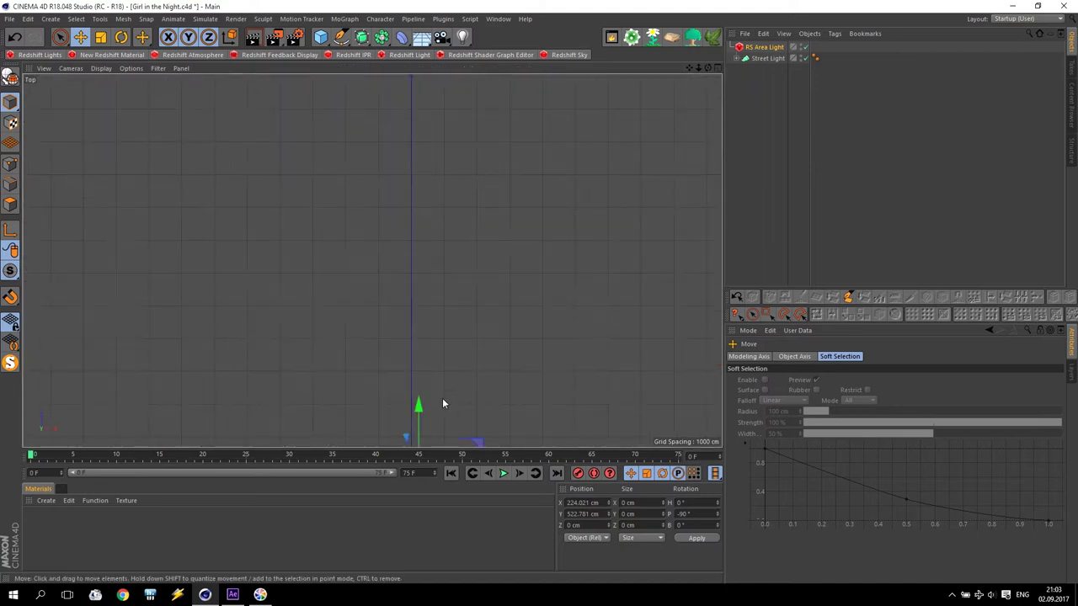
pyautogui.scroll(10, 373, 260)
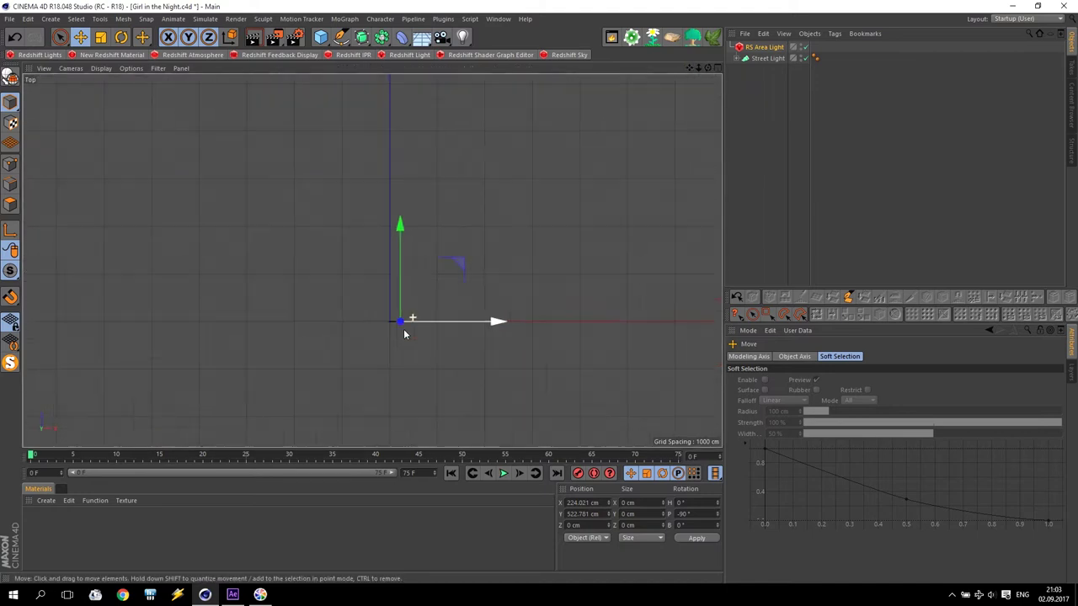
pyautogui.scroll(3, 391, 252)
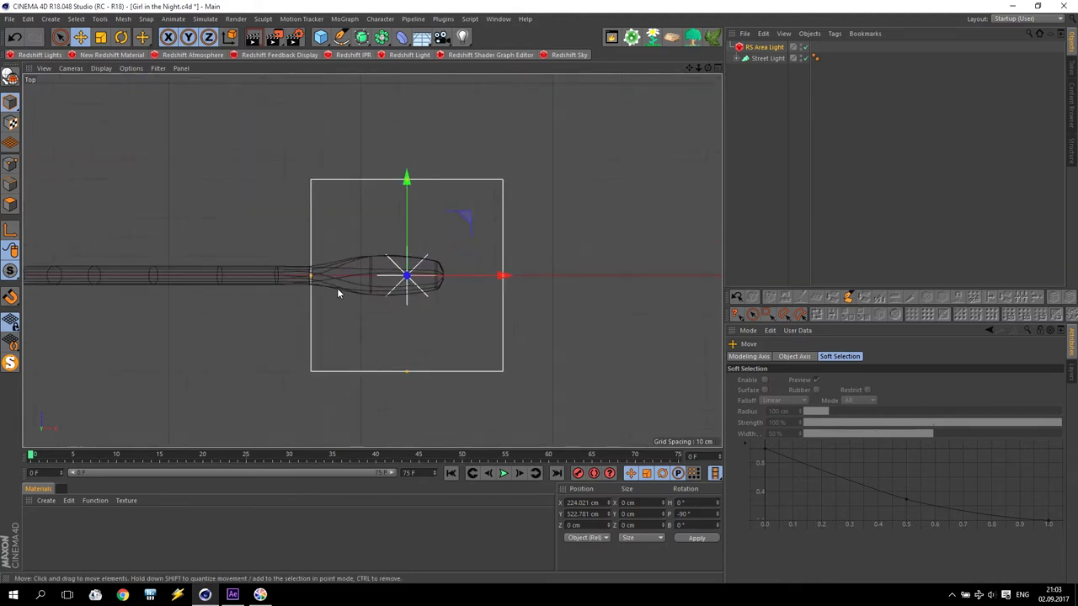
pyautogui.scroll(1, 342, 291)
pyautogui.moveTo(447, 119); pyautogui.dragTo(472, 250)
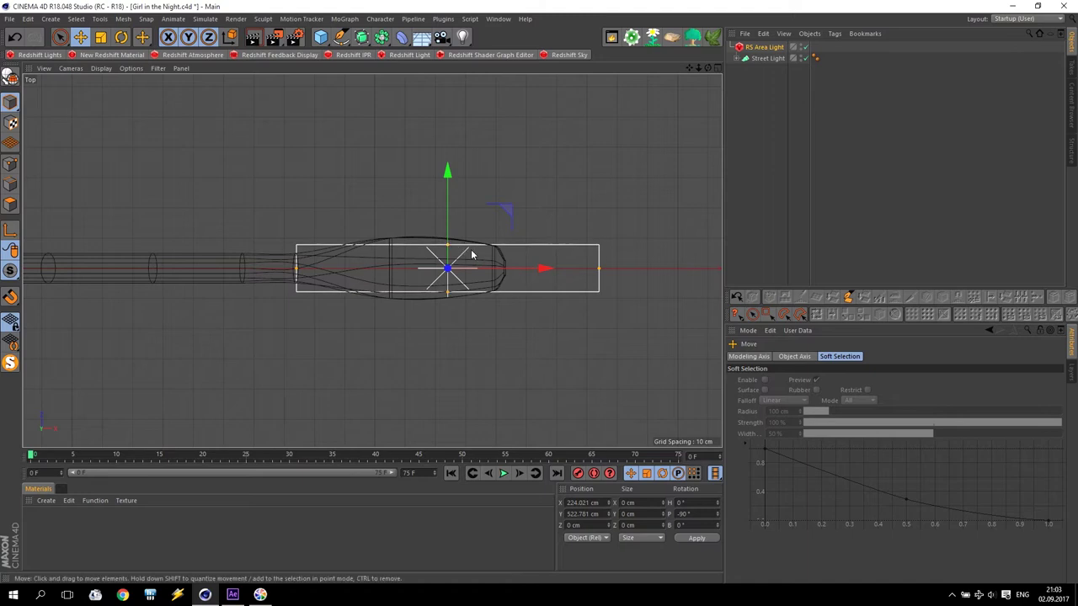
pyautogui.moveTo(599, 269); pyautogui.dragTo(497, 272)
pyautogui.moveTo(357, 272); pyautogui.dragTo(375, 274)
pyautogui.moveTo(471, 269); pyautogui.dragTo(492, 271)
pyautogui.middleClick(499, 283)
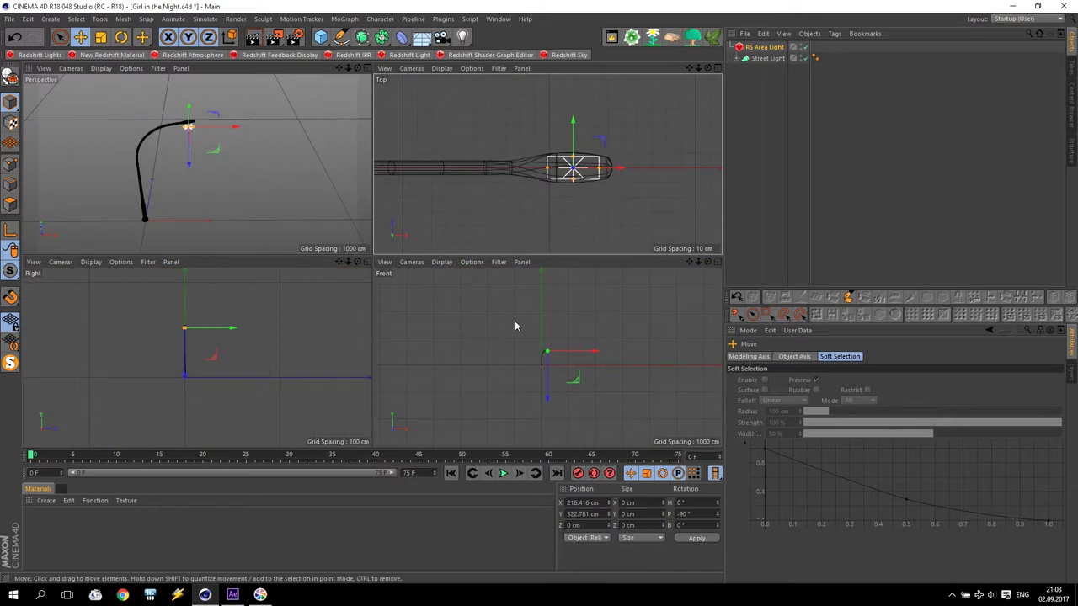
# In the maximized Front view, tilt the area light and raise it into the lamp head
pyautogui.middleClick(543, 356)
pyautogui.scroll(6, 411, 235)
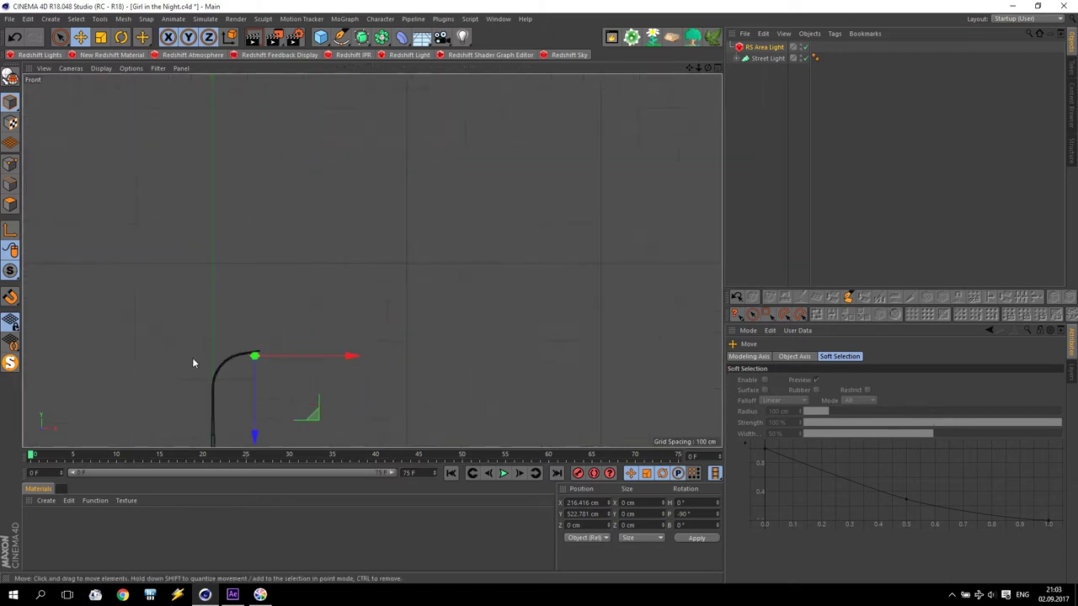
pyautogui.scroll(3, 497, 249)
pyautogui.moveTo(685, 86)
pyautogui.mouseDown(button='middle')
pyautogui.moveTo(373, 258)
pyautogui.moveTo(672, 99)
pyautogui.mouseUp(button='middle')
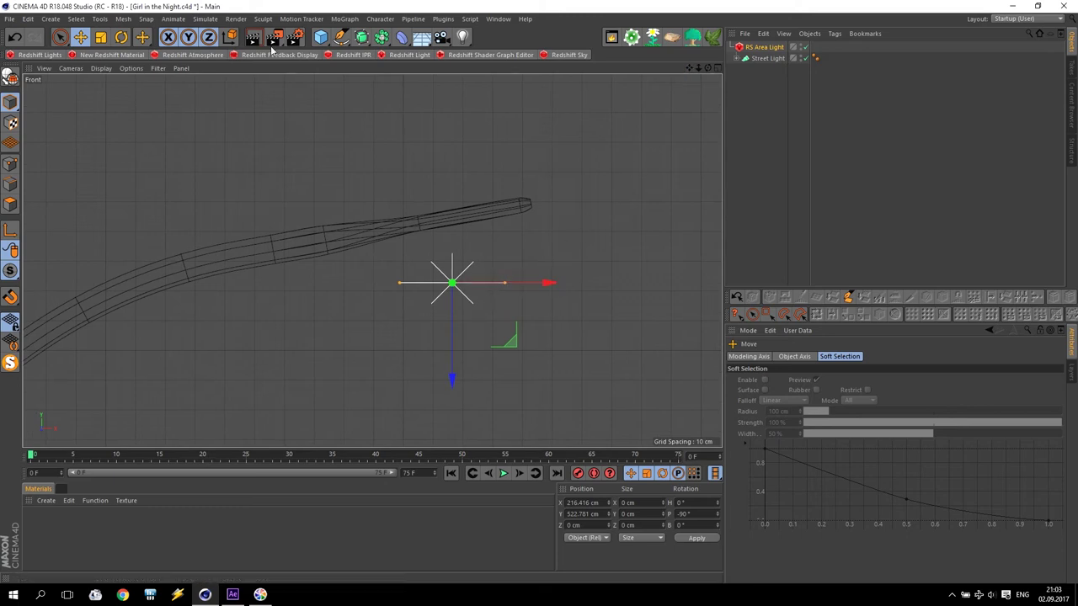
pyautogui.press('r')
pyautogui.moveTo(500, 262); pyautogui.dragTo(503, 242)
pyautogui.press('e')
pyautogui.moveTo(523, 330); pyautogui.dragTo(520, 280)
pyautogui.scroll(5, 446, 236)
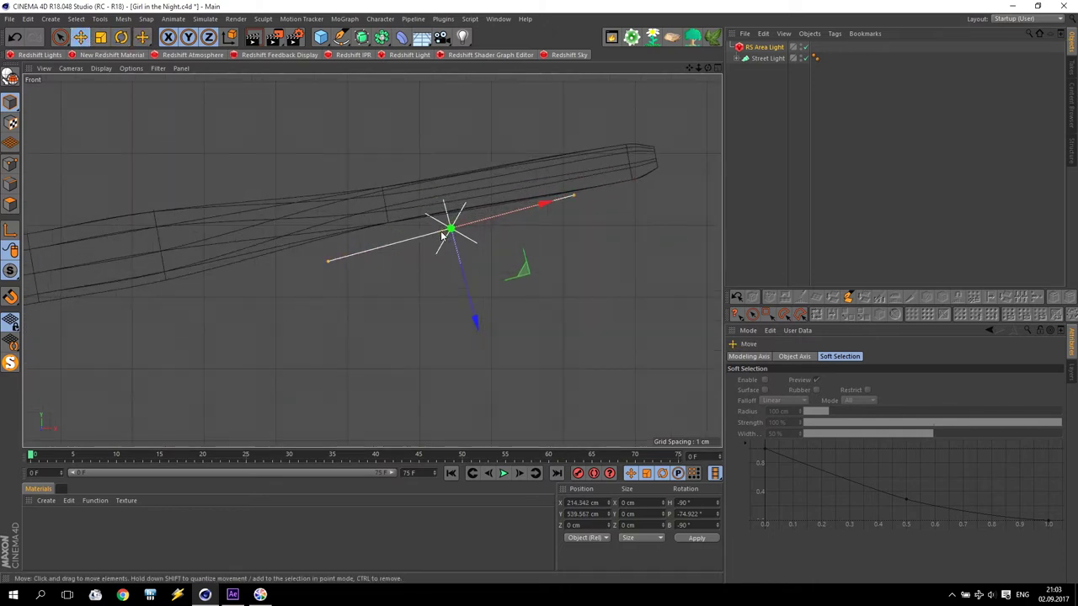
# Fine-tune the light to -79.95° pitch at X 218.484 cm, Y 542.146 cm, then deselect it
pyautogui.click(122, 36)
pyautogui.moveTo(493, 187); pyautogui.dragTo(492, 189)
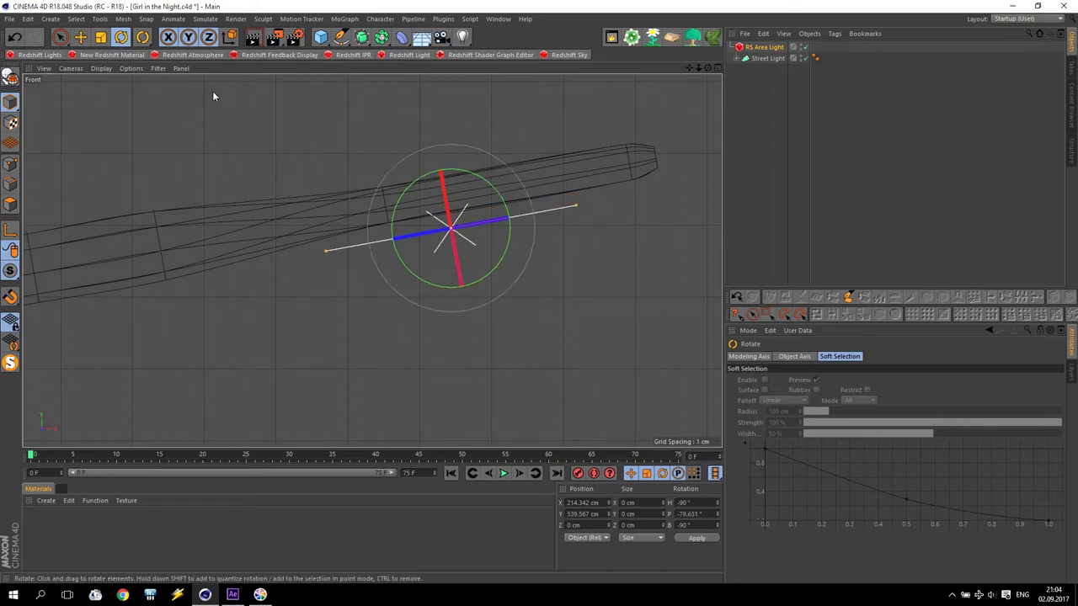
pyautogui.click(80, 37)
pyautogui.moveTo(522, 282); pyautogui.dragTo(551, 265)
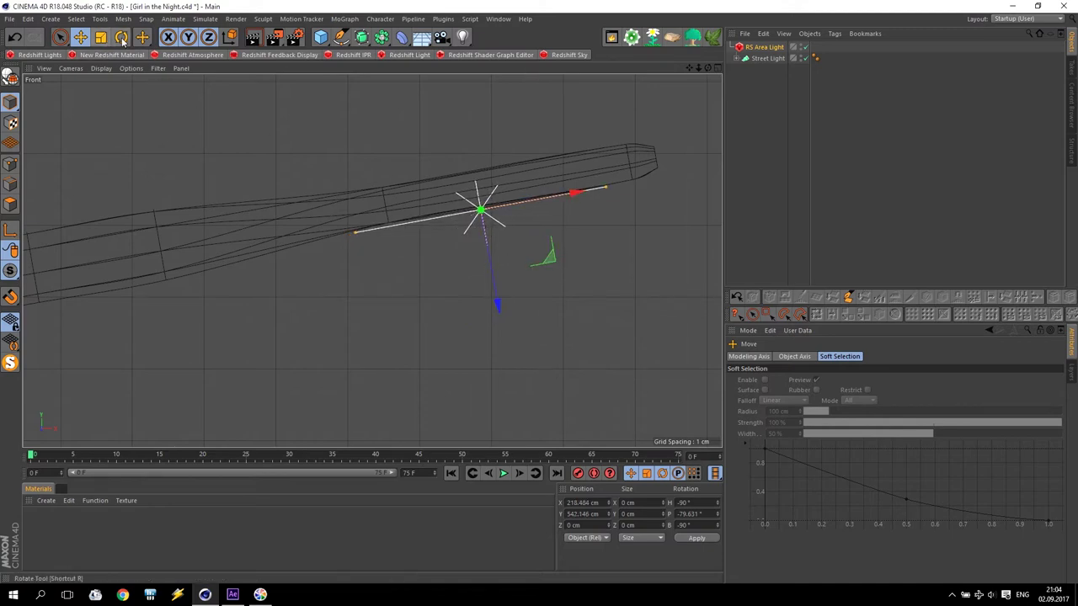
pyautogui.click(122, 36)
pyautogui.moveTo(529, 181); pyautogui.dragTo(529, 181)
pyautogui.click(436, 286)
# Return to four views and maximize the Perspective view
pyautogui.scroll(3, 464, 199)
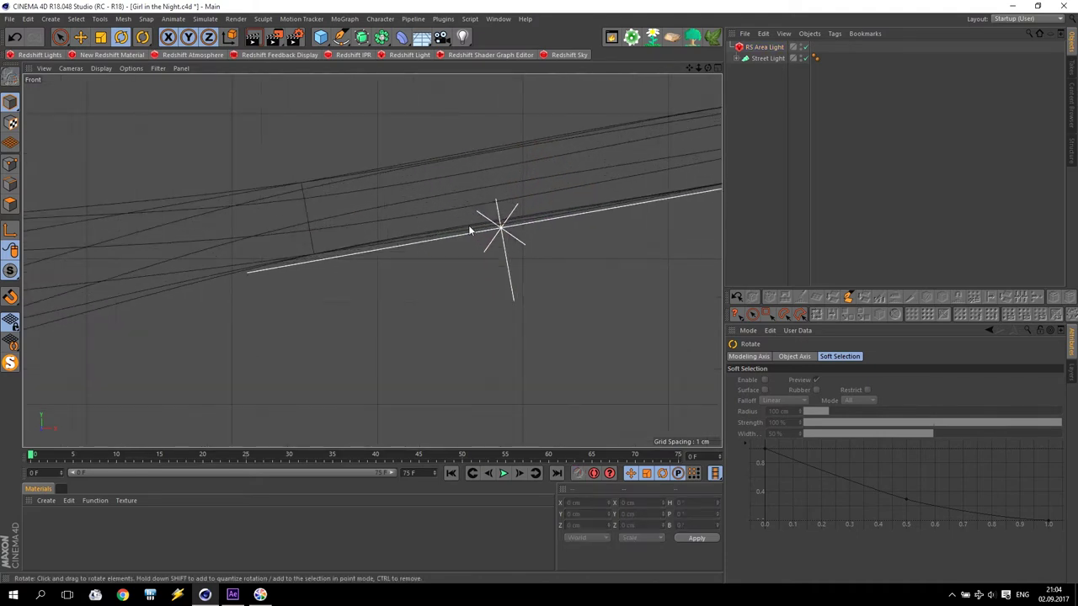
pyautogui.scroll(-6, 469, 230)
pyautogui.middleClick(470, 234)
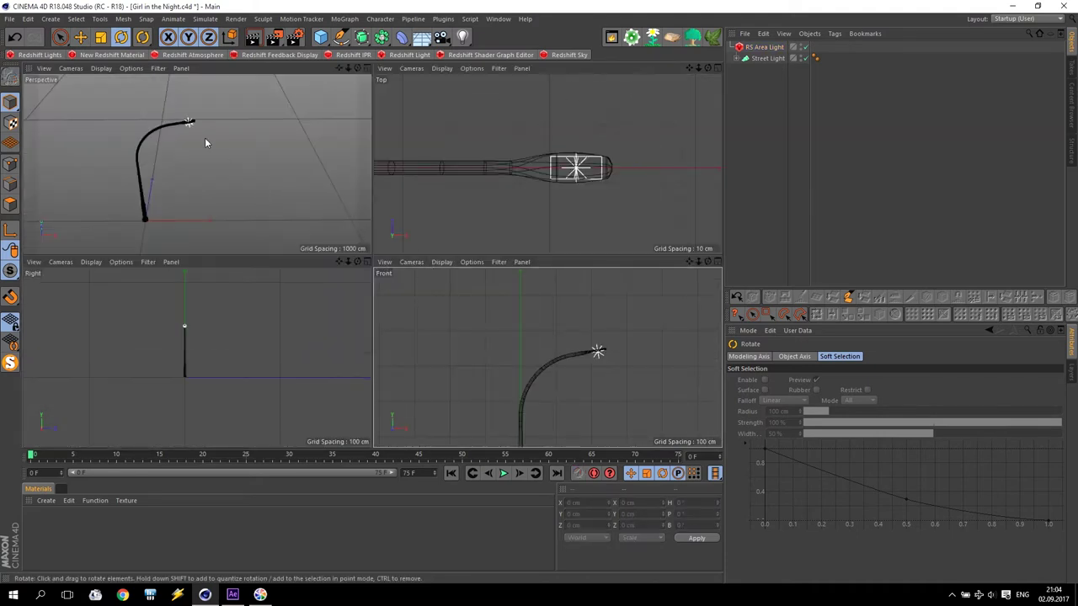
pyautogui.middleClick(204, 143)
pyautogui.scroll(5, 361, 200)
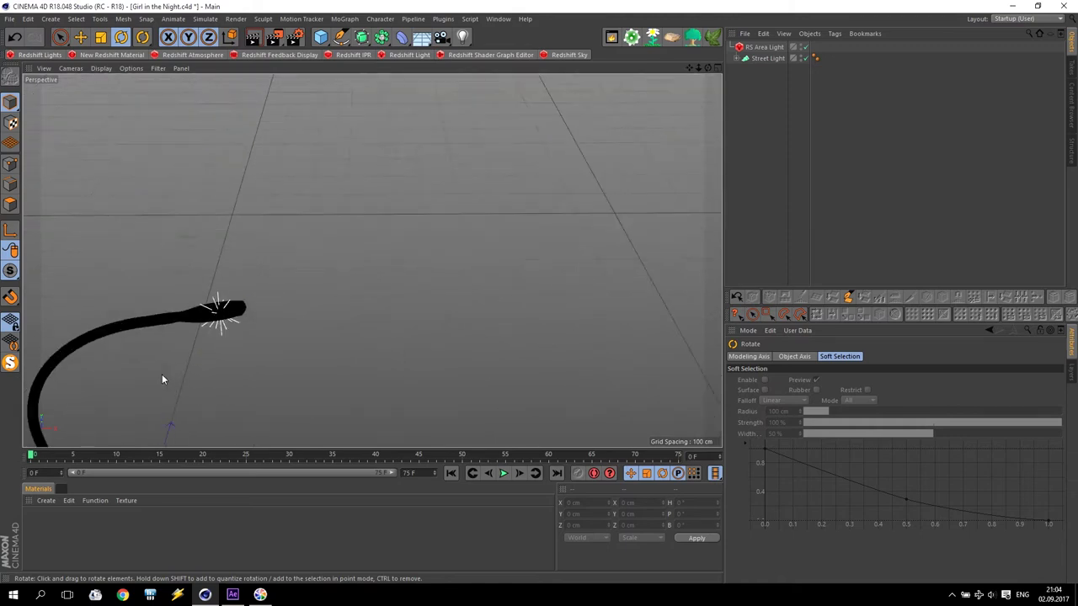
# Select RS Area Light, turn off solo, and switch the viewport to Quick Shading
pyautogui.click(765, 47)
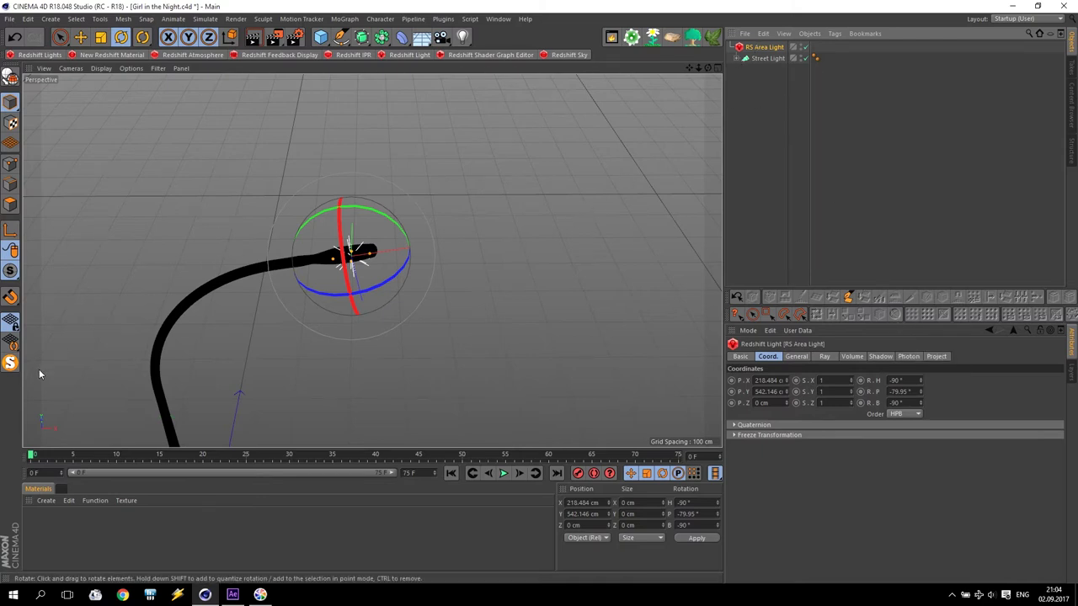
pyautogui.click(10, 364)
pyautogui.keyDown('alt'); pyautogui.moveTo(296, 304); pyautogui.dragTo(410, 127); pyautogui.keyUp('alt')
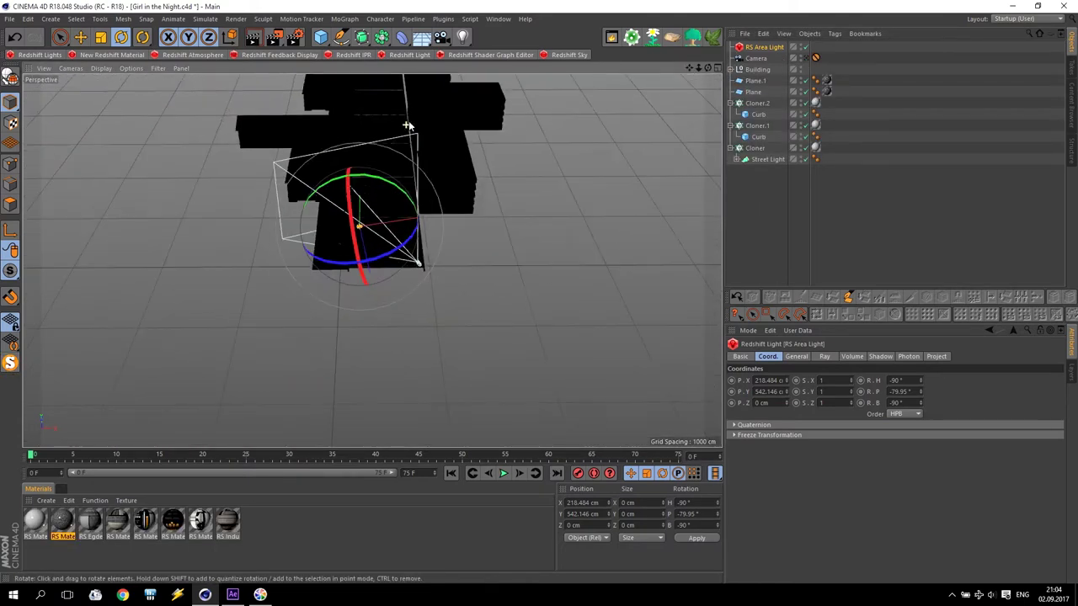
pyautogui.keyDown('alt'); pyautogui.moveTo(452, 96); pyautogui.dragTo(518, 276); pyautogui.keyUp('alt')
pyautogui.keyDown('alt'); pyautogui.moveTo(475, 310); pyautogui.dragTo(403, 288); pyautogui.keyUp('alt')
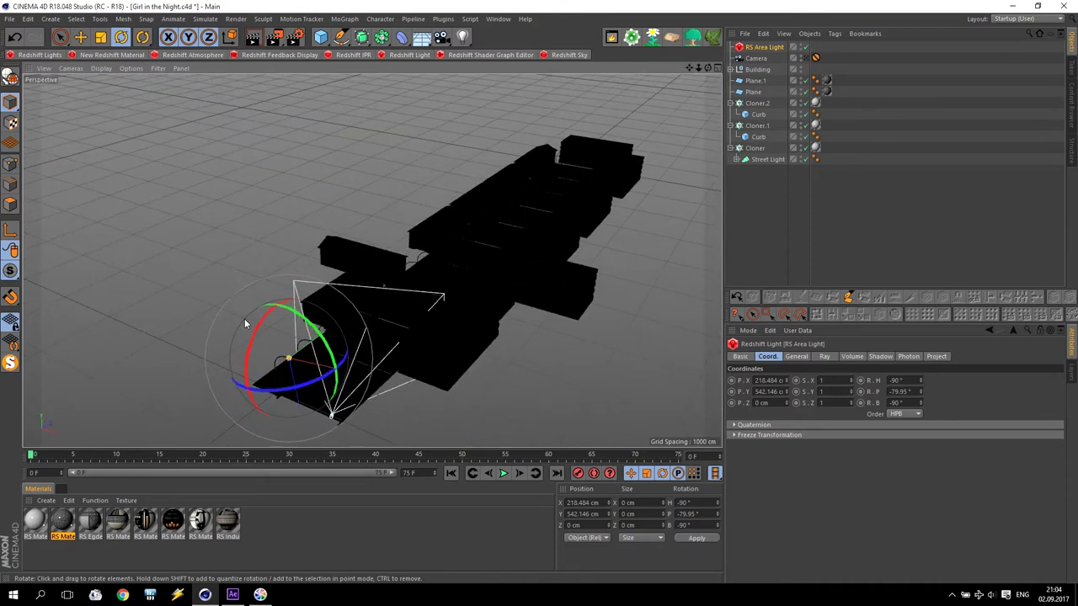
pyautogui.click(101, 68)
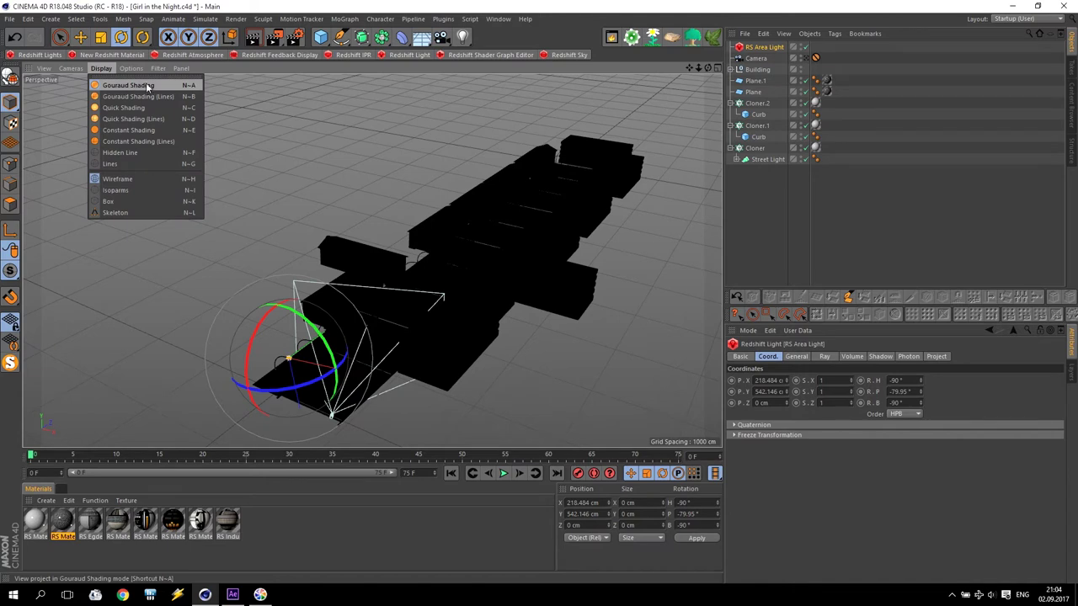
pyautogui.click(118, 107)
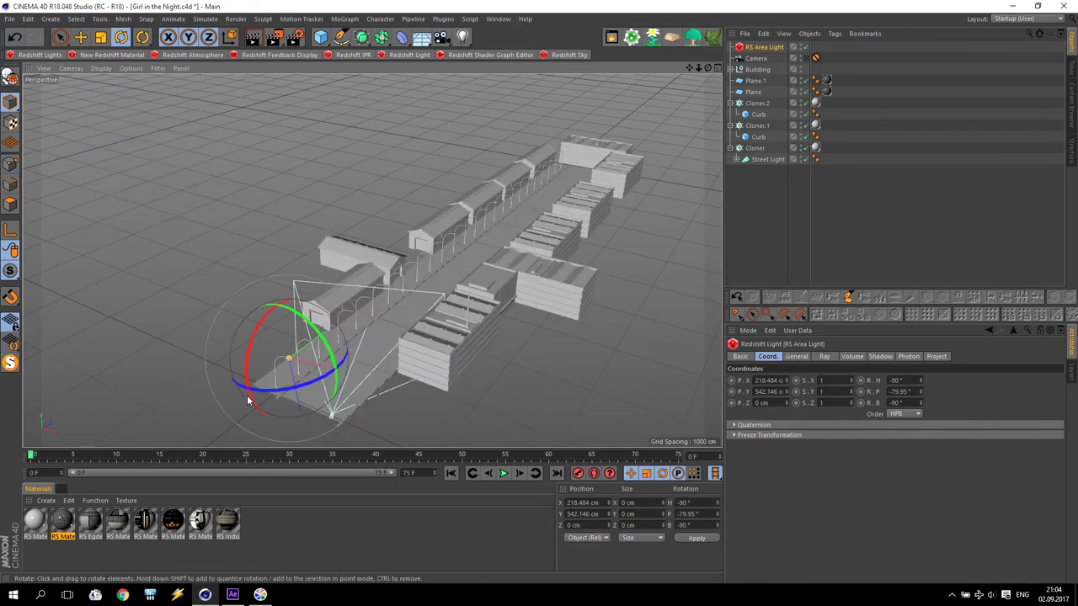
pyautogui.scroll(10, 338, 394)
pyautogui.keyDown('alt'); pyautogui.moveTo(321, 308); pyautogui.dragTo(446, 267); pyautogui.keyUp('alt')
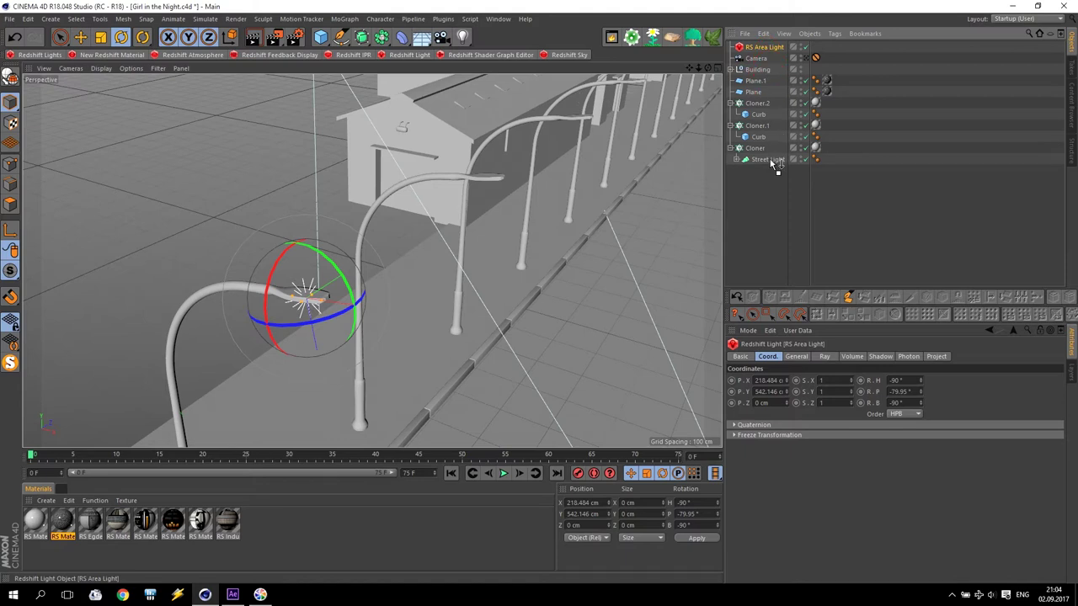
# Parent RS Area Light under Street Light and render the whole street view
pyautogui.moveTo(773, 161); pyautogui.dragTo(773, 160)
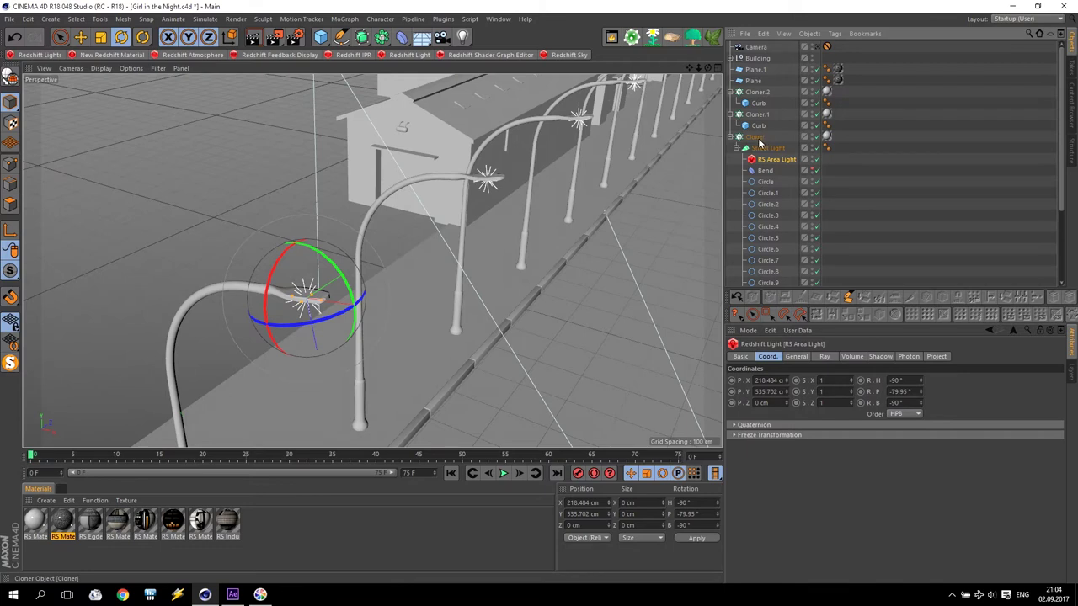
pyautogui.moveTo(706, 68); pyautogui.dragTo(646, 154)
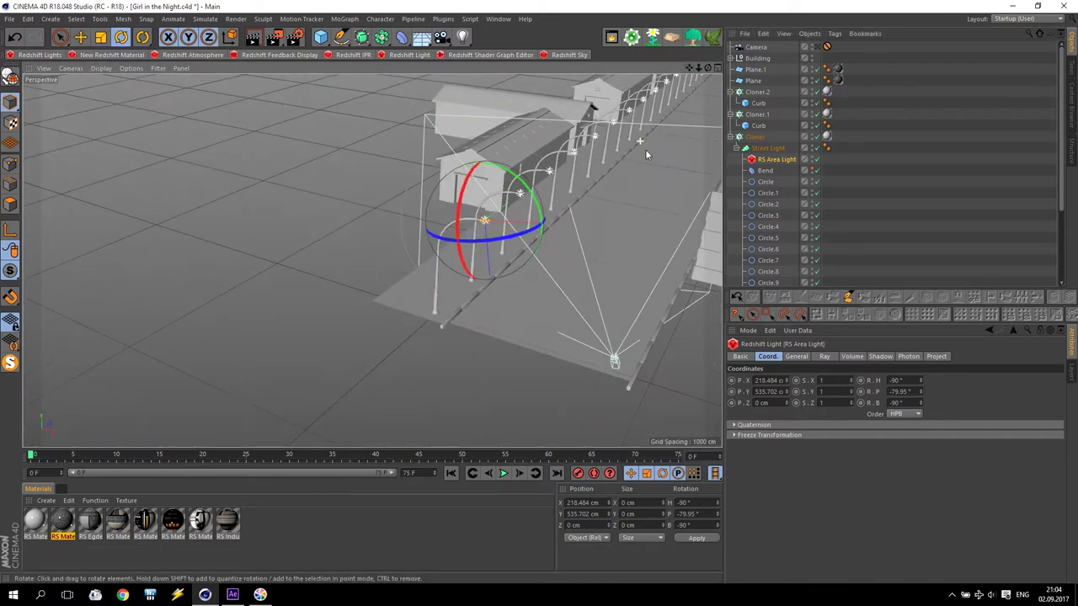
pyautogui.moveTo(698, 68); pyautogui.dragTo(631, 73)
pyautogui.click(253, 38)
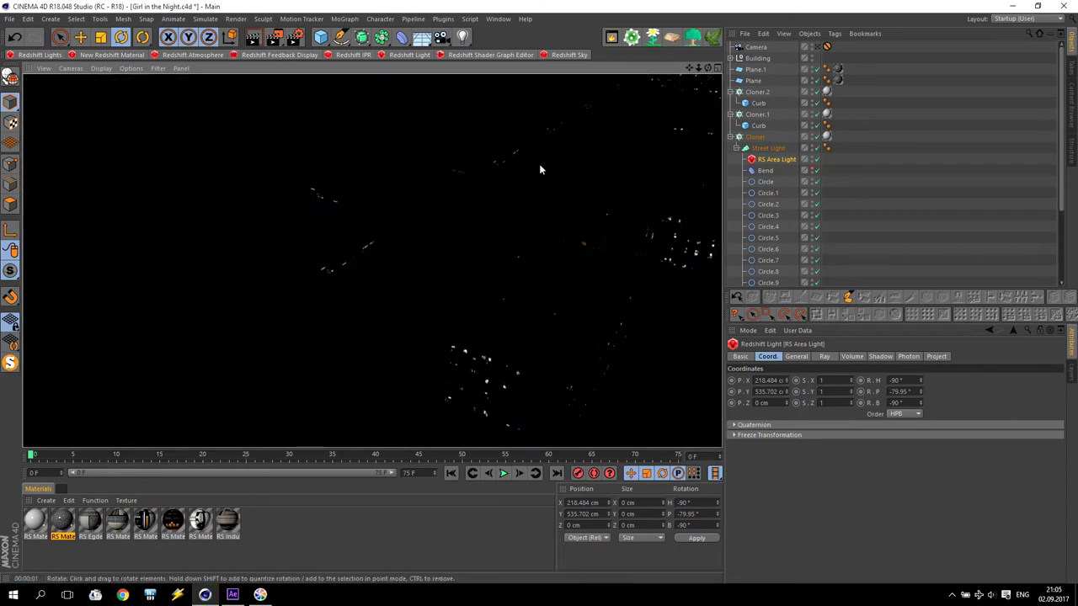
# Set the area light's unit type to Radiant Power (W) with intensity multiplier 10000
pyautogui.click(789, 211)
pyautogui.click(798, 357)
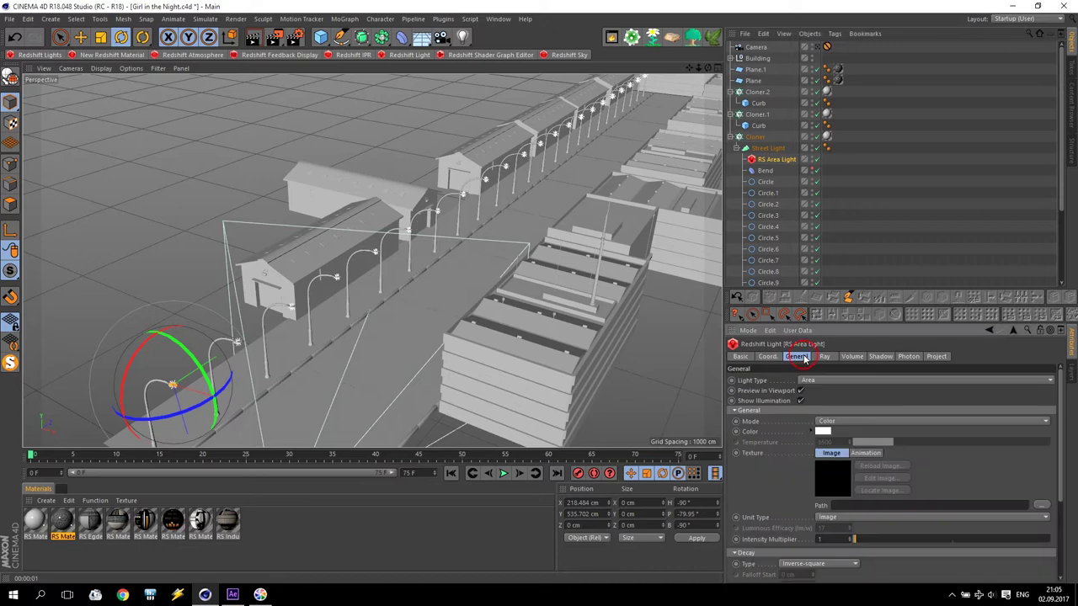
pyautogui.click(849, 517)
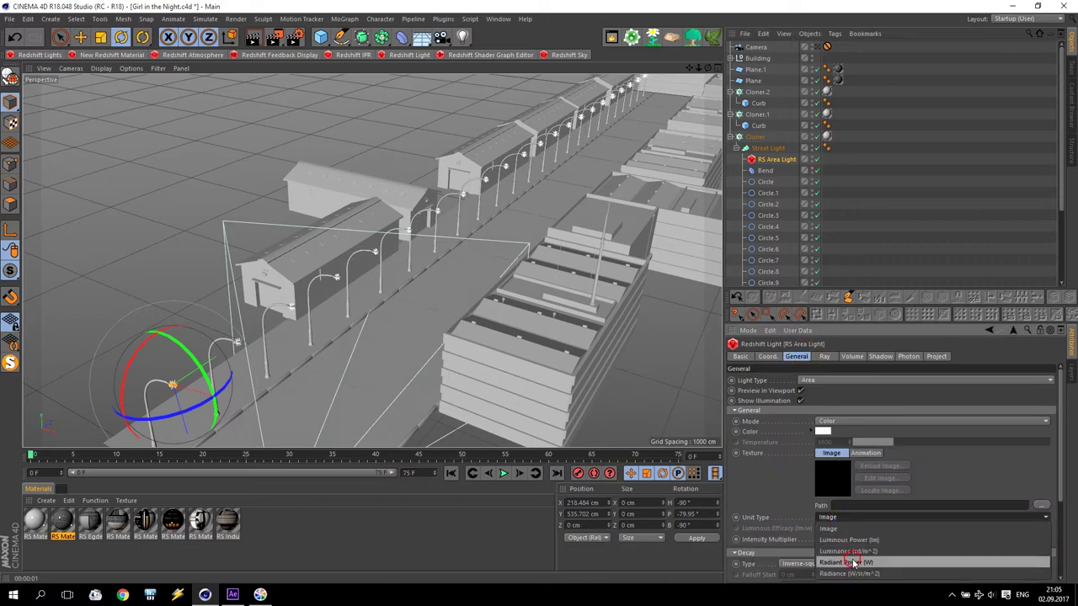
pyautogui.click(839, 529)
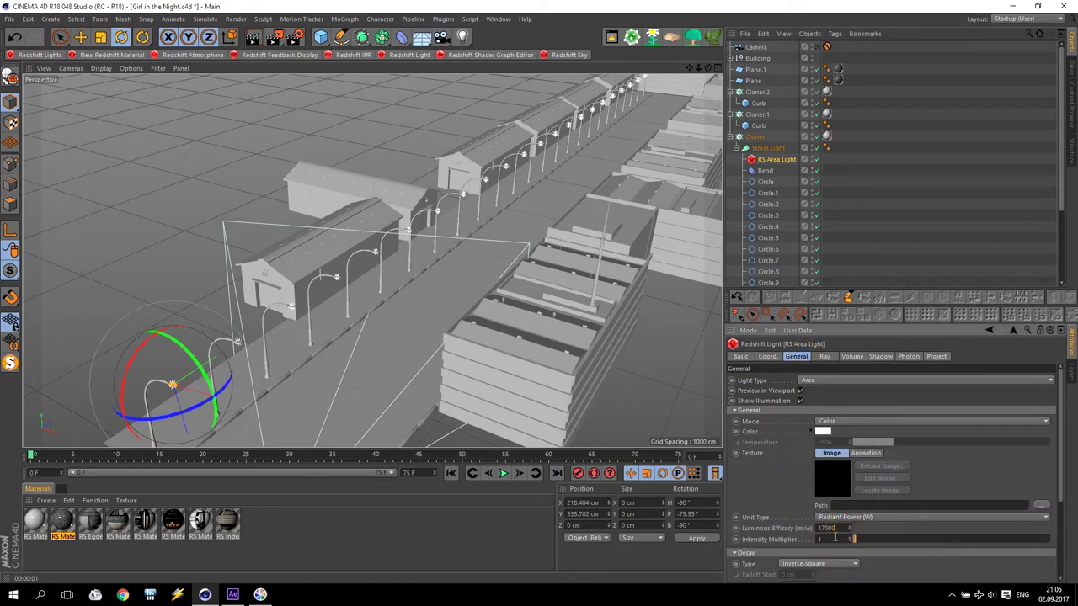
pyautogui.press('Return')
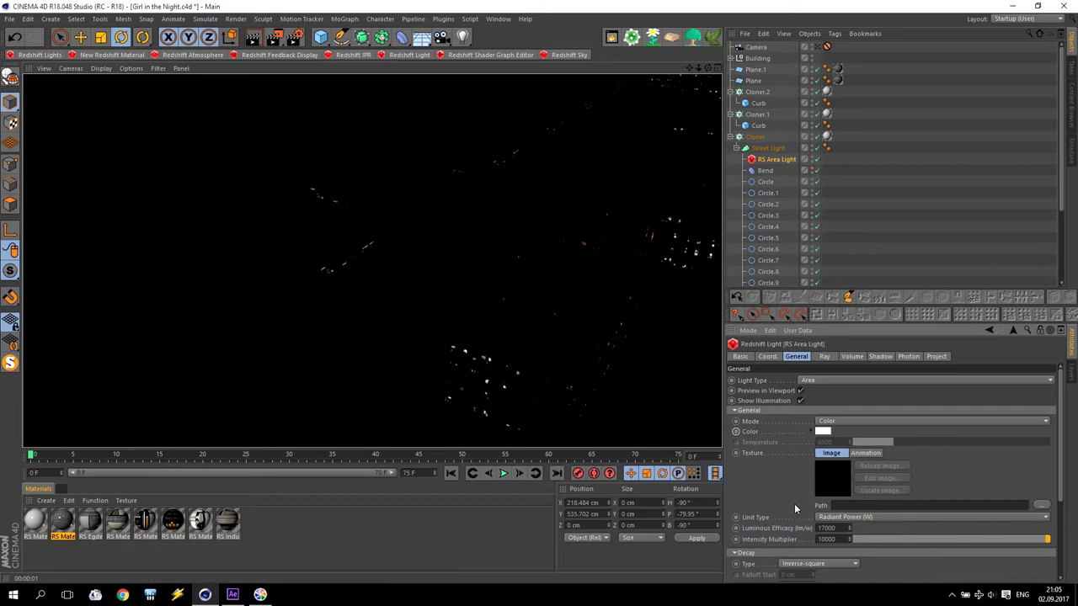
# Move RS Area Light out of Street Light to the top of the hierarchy
pyautogui.click(616, 224)
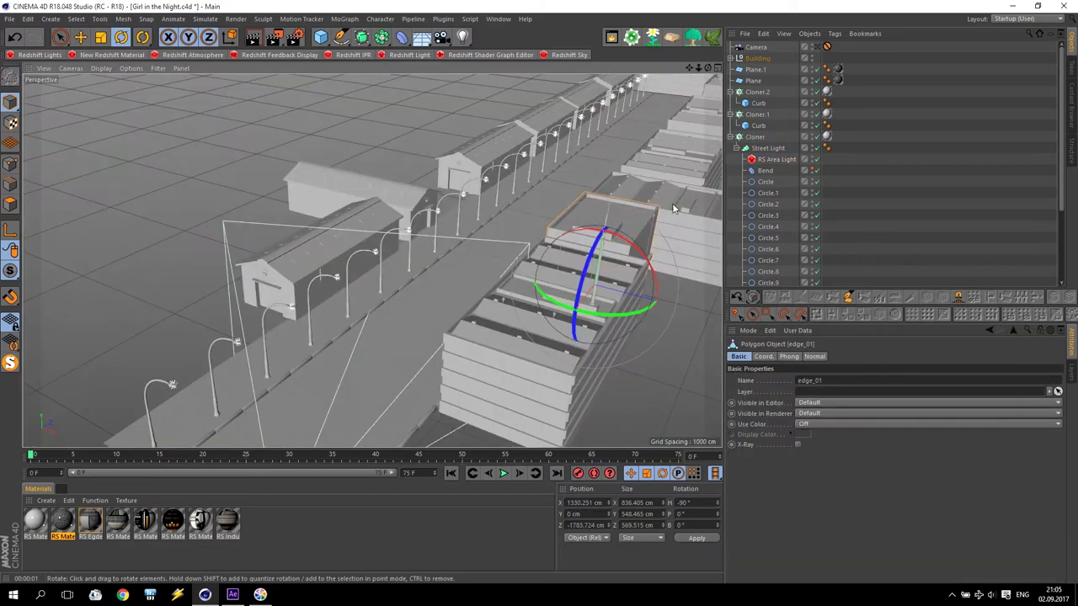
pyautogui.click(777, 160)
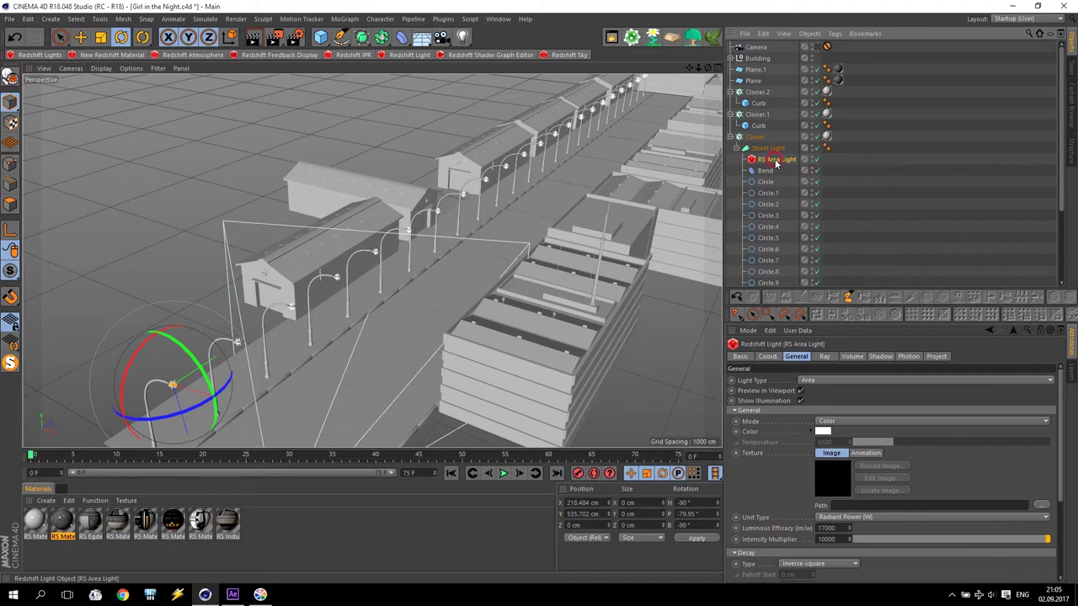
pyautogui.moveTo(771, 46); pyautogui.dragTo(767, 46)
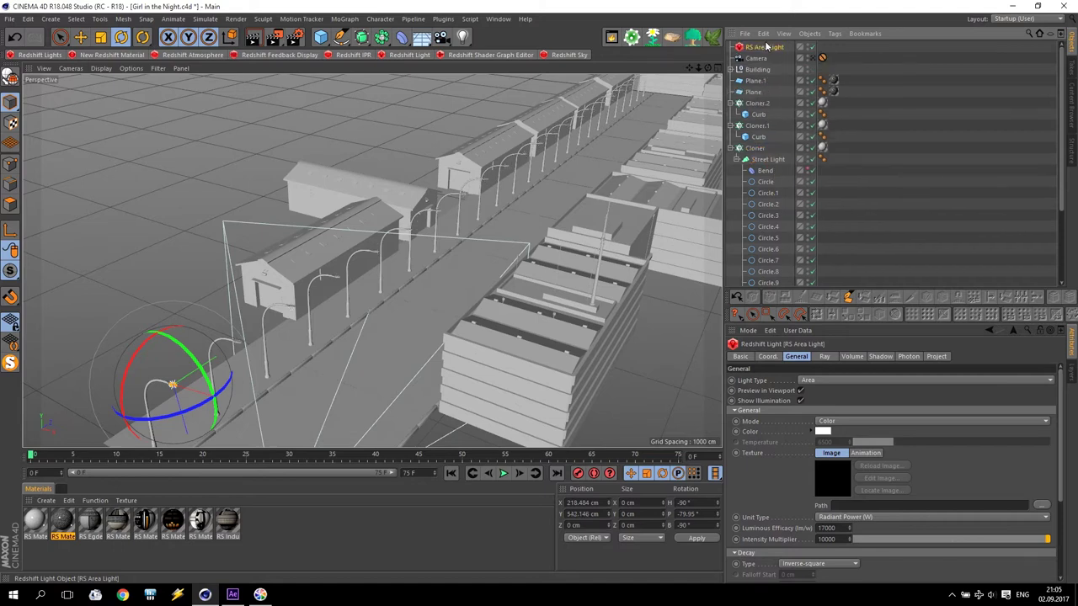
# Add a MoGraph Cloner and place RS Area Light inside Cloner.3
pyautogui.click(359, 19)
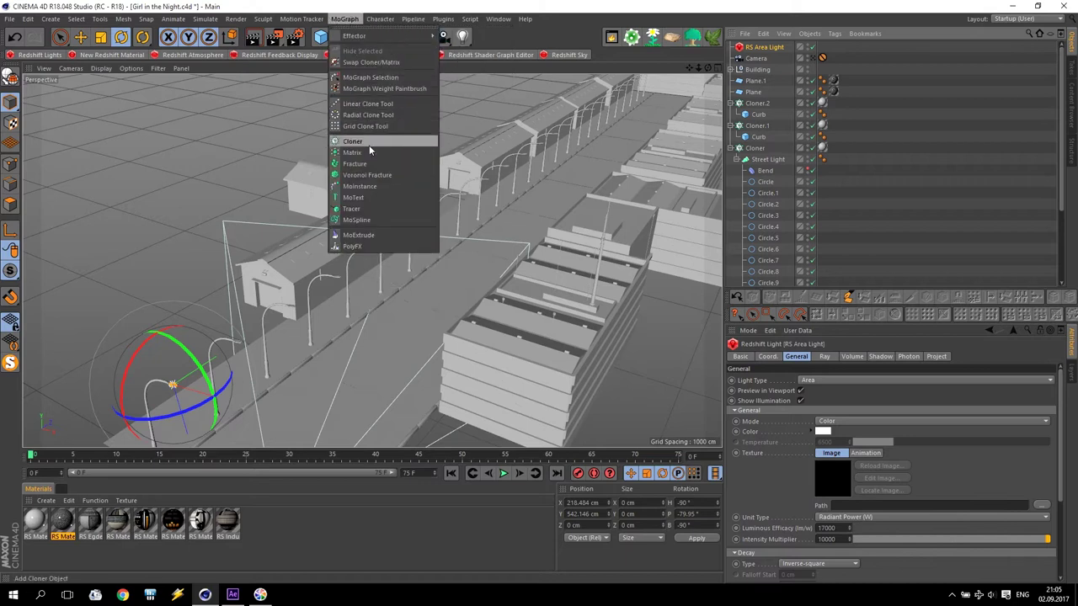
pyautogui.click(354, 141)
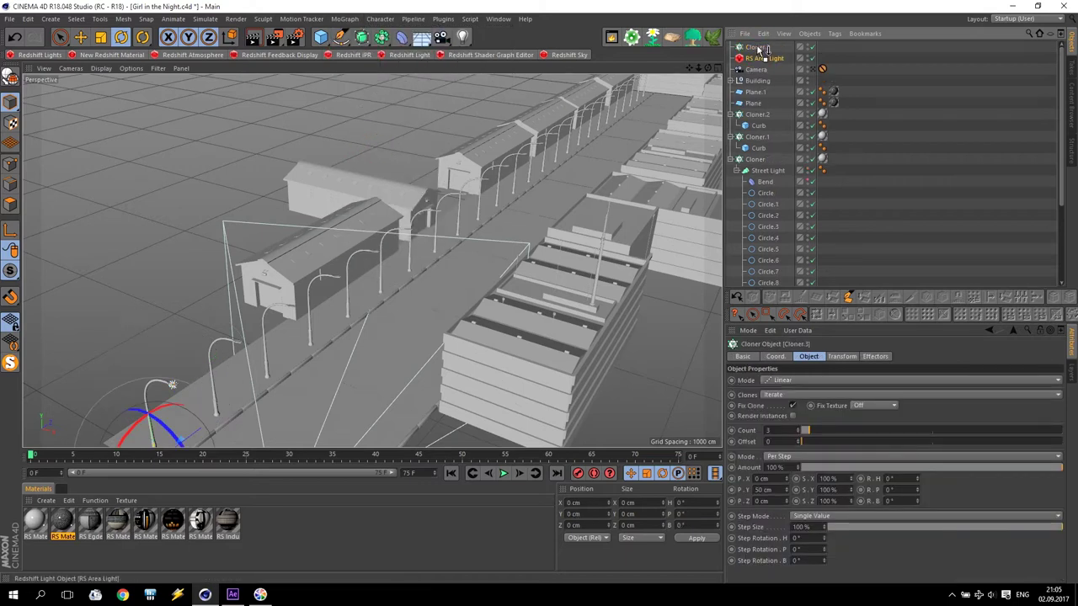
pyautogui.moveTo(763, 51); pyautogui.dragTo(758, 48)
pyautogui.scroll(4, 161, 431)
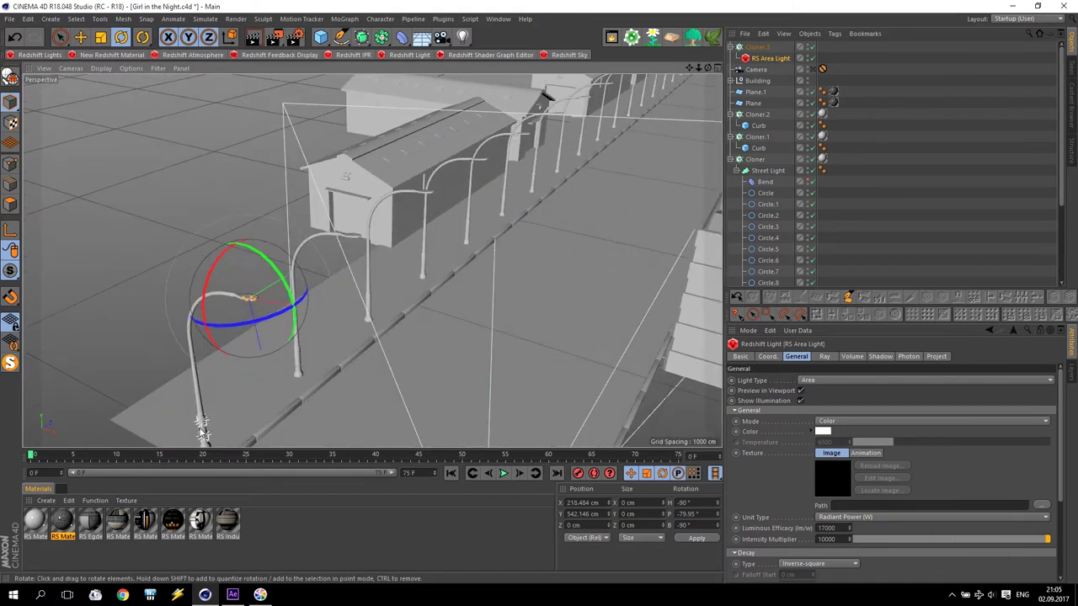
# On Cloner.3, uncheck Fix Clone and set P.Y to 0 cm and P.Z to 500 cm
pyautogui.click(760, 48)
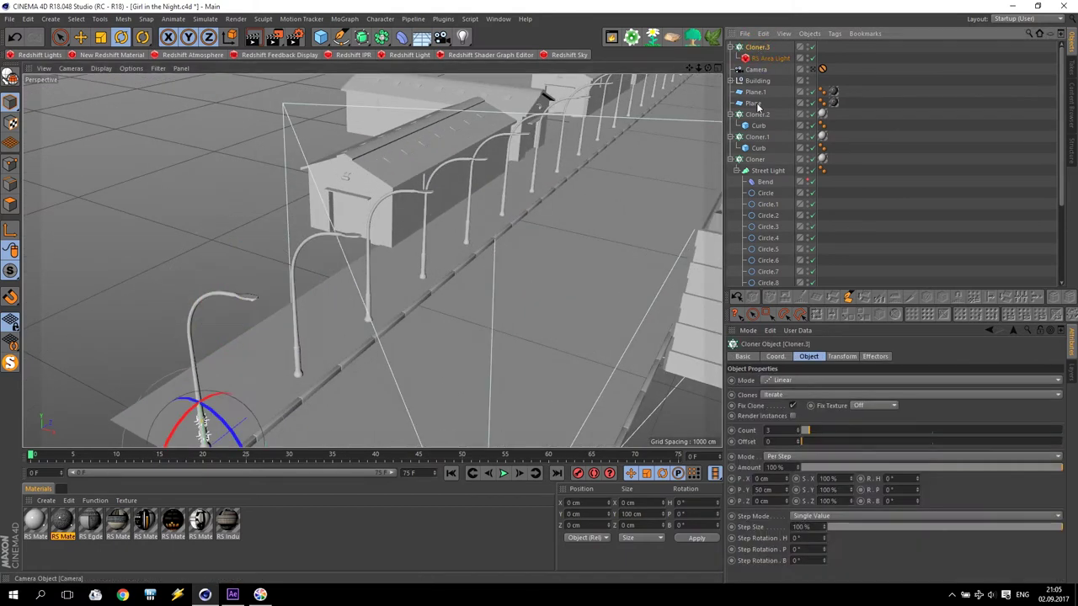
pyautogui.click(792, 406)
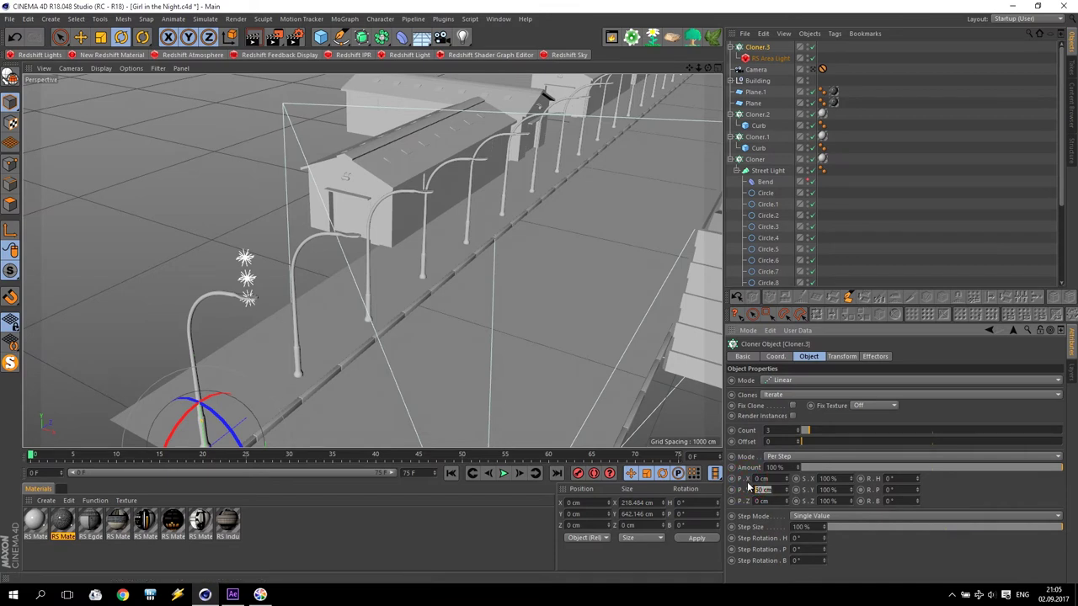
pyautogui.press('Return')
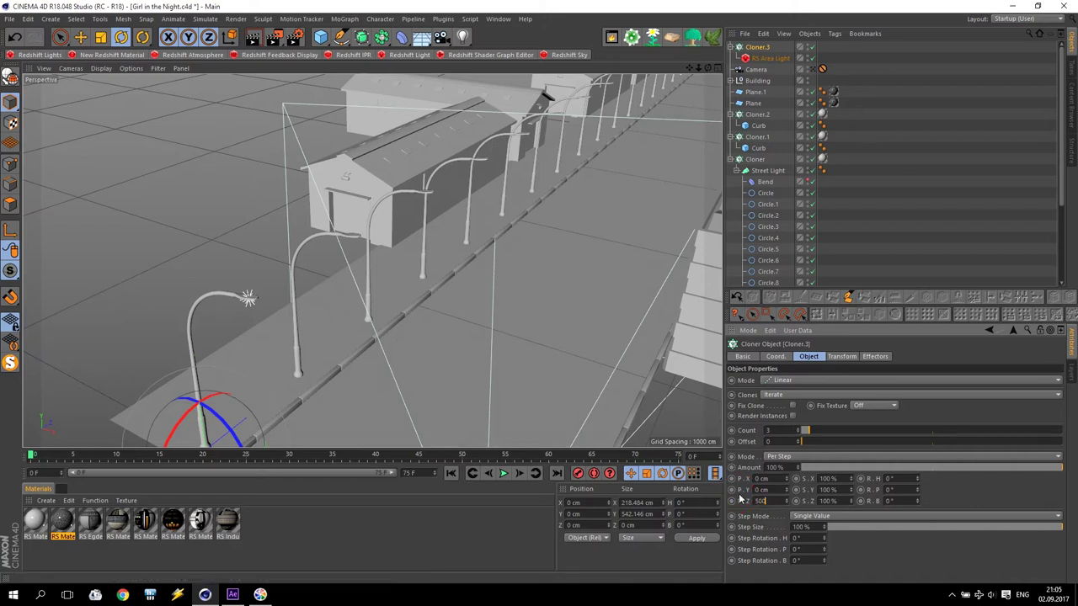
pyautogui.keyDown('alt'); pyautogui.moveTo(532, 266); pyautogui.dragTo(324, 311); pyautogui.keyUp('alt')
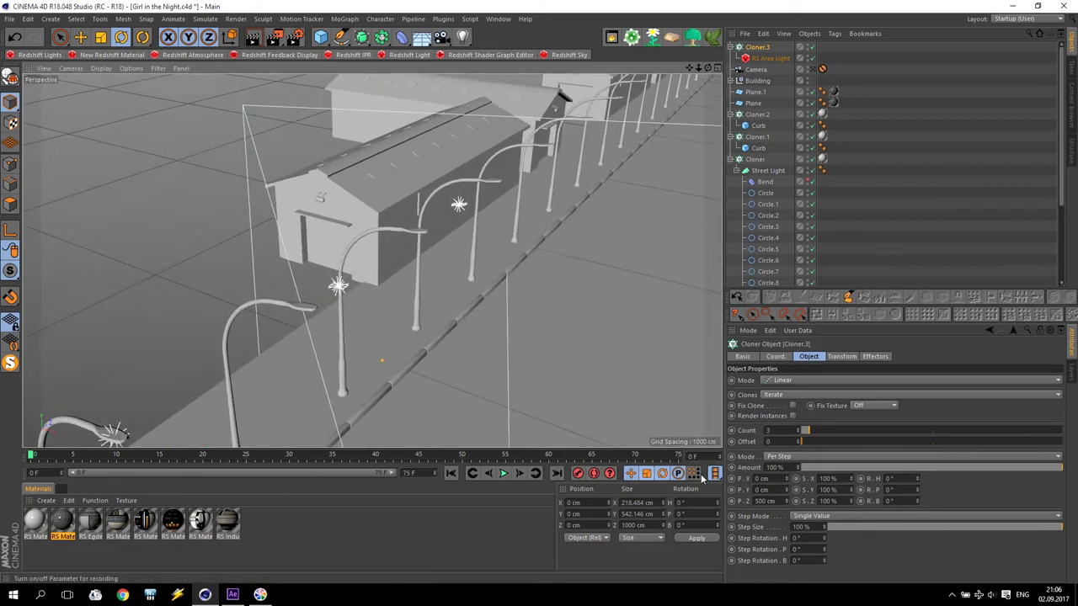
# Set Cloner.3 to 25 light clones spaced 400 cm along Z
pyautogui.click(755, 159)
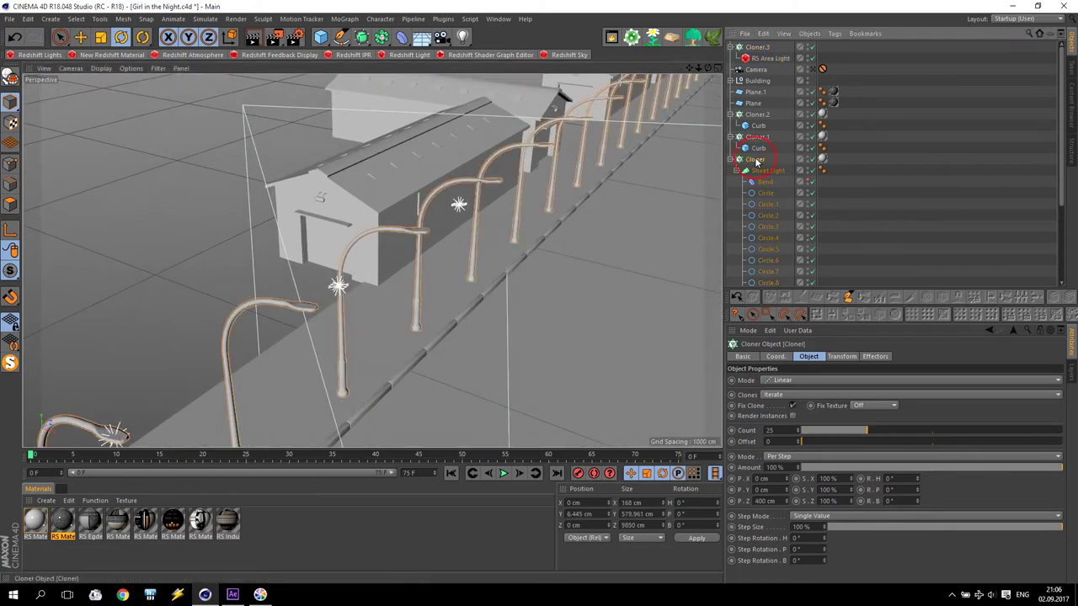
pyautogui.click(757, 47)
pyautogui.click(774, 502)
pyautogui.write('400')
pyautogui.press('Return')
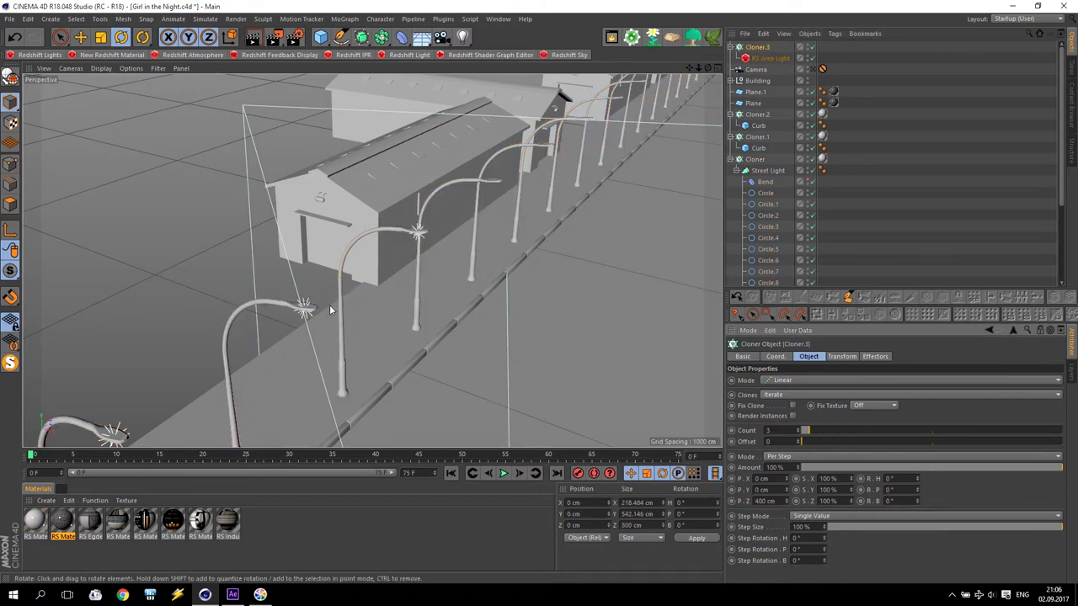
pyautogui.click(710, 421)
pyautogui.write('25')
pyautogui.press('Return')
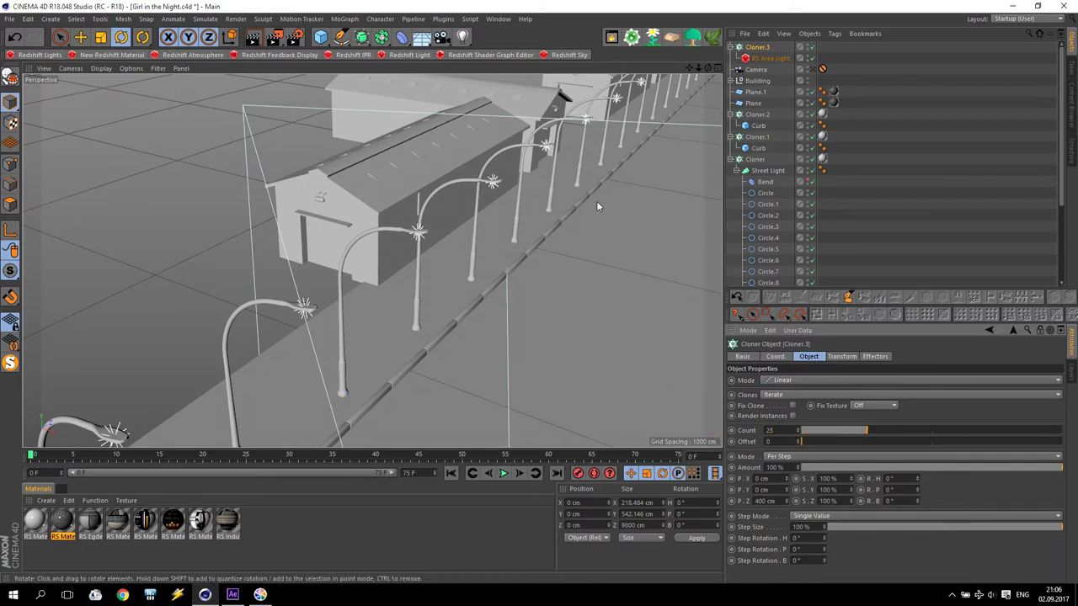
pyautogui.keyDown('alt'); pyautogui.moveTo(597, 206); pyautogui.dragTo(538, 253); pyautogui.keyUp('alt')
pyautogui.moveTo(688, 67); pyautogui.dragTo(689, 67)
pyautogui.keyDown('alt'); pyautogui.moveTo(372, 261); pyautogui.dragTo(368, 267); pyautogui.keyUp('alt')
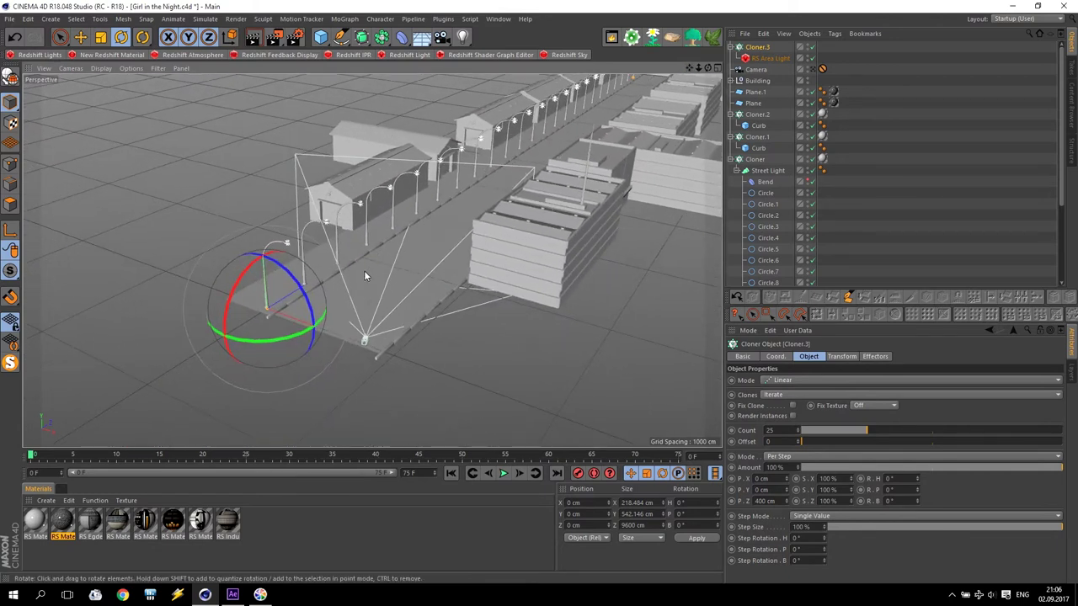
pyautogui.scroll(5, 364, 270)
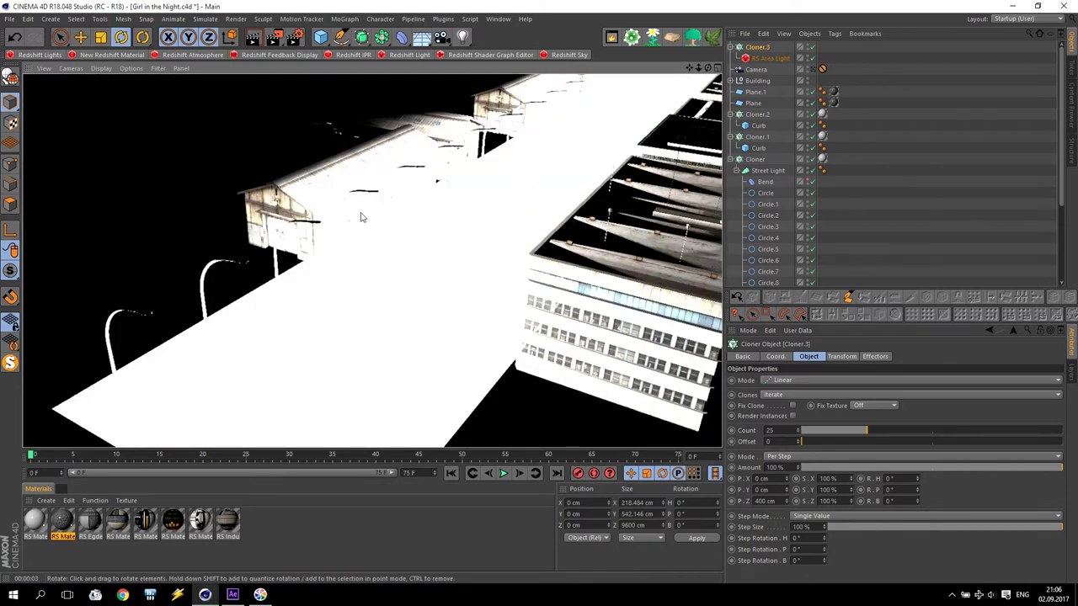
# Lower the area light's intensity multiplier to 1000 and look through the scene camera
pyautogui.click(769, 57)
pyautogui.click(846, 528)
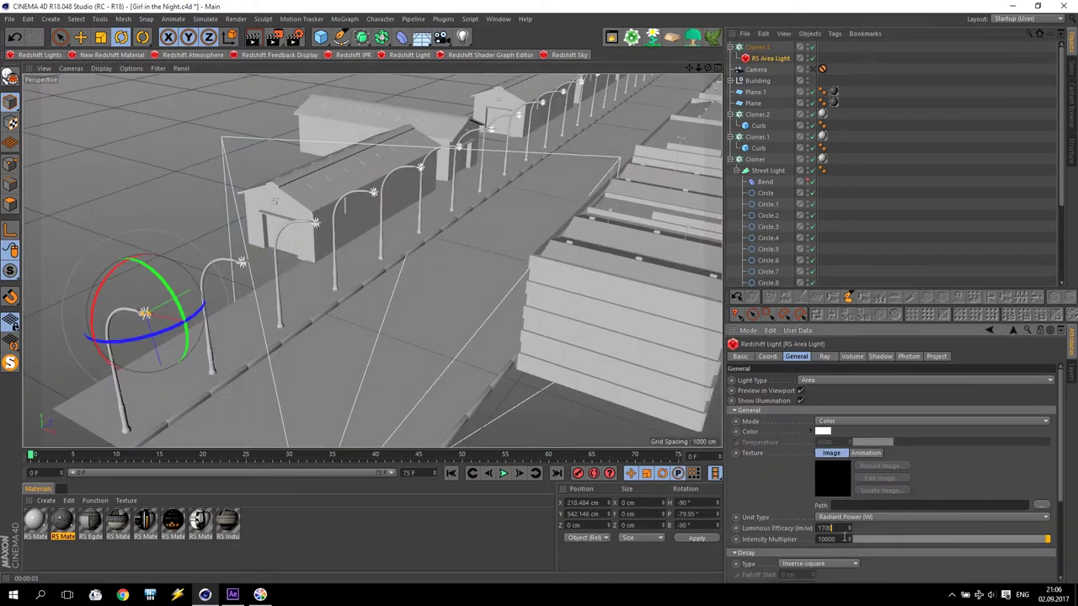
pyautogui.click(819, 69)
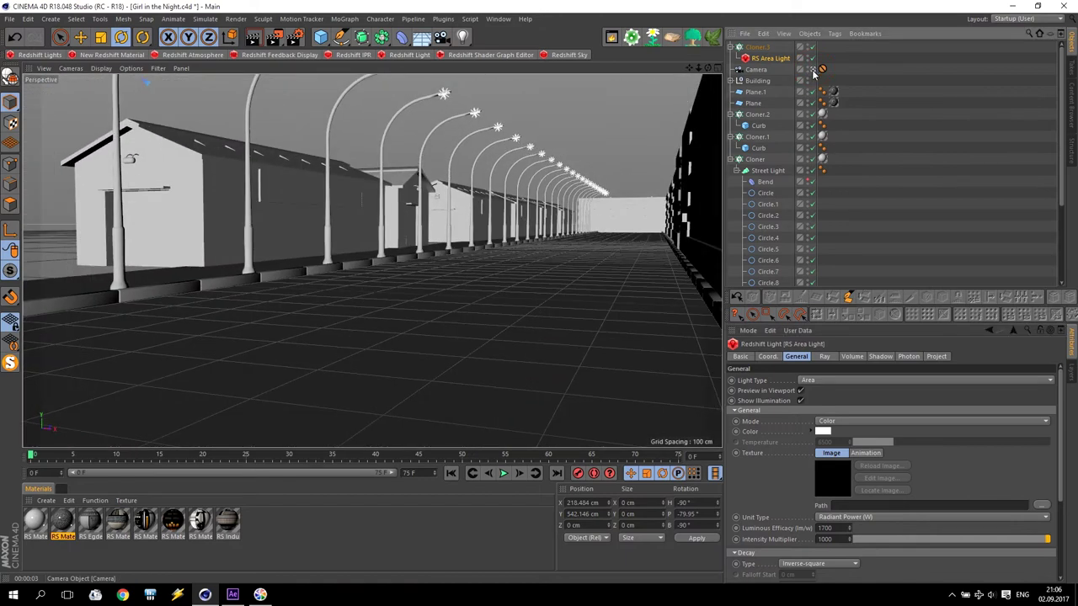
# Open the Redshift IPR, start the render and enlarge the preview
pyautogui.click(353, 55)
pyautogui.moveTo(674, 262); pyautogui.dragTo(85, 95)
pyautogui.click(34, 116)
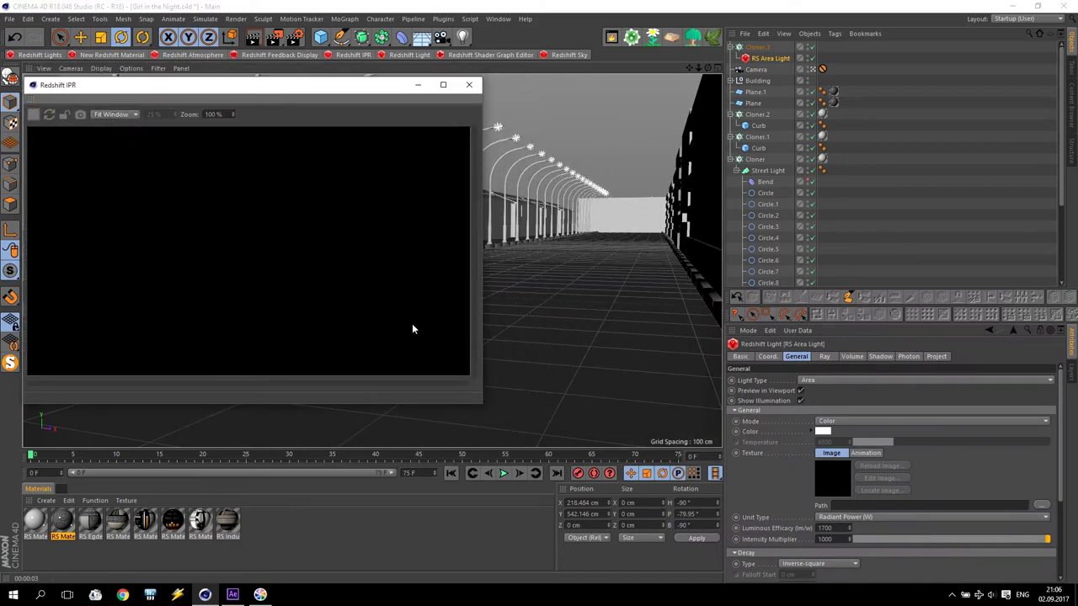
pyautogui.moveTo(482, 409); pyautogui.dragTo(709, 443)
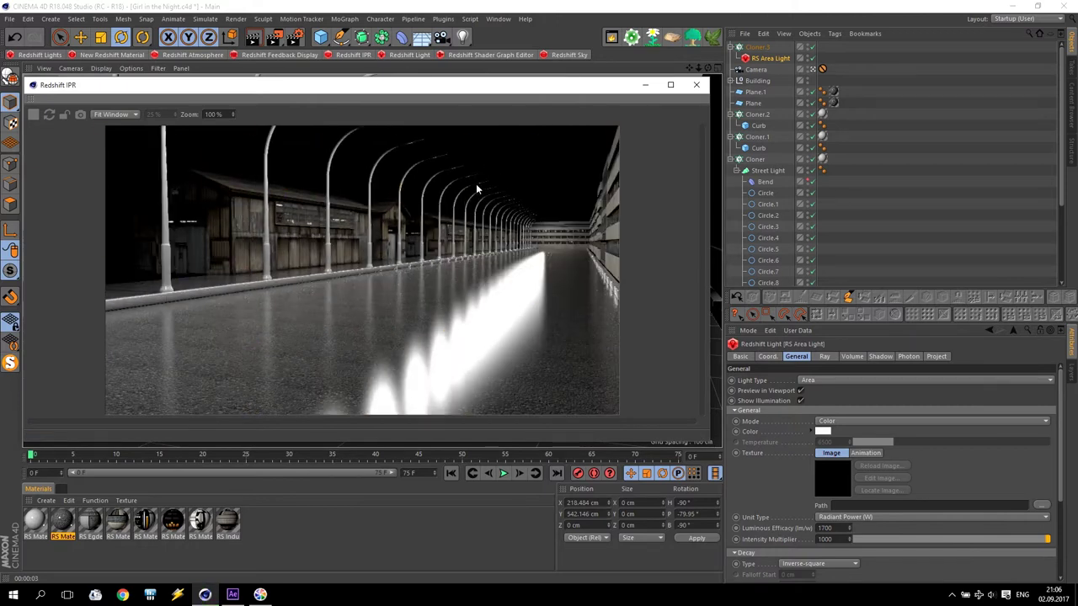
# Switch the area light's colour mode to Temperature 3500
pyautogui.click(832, 423)
pyautogui.click(836, 443)
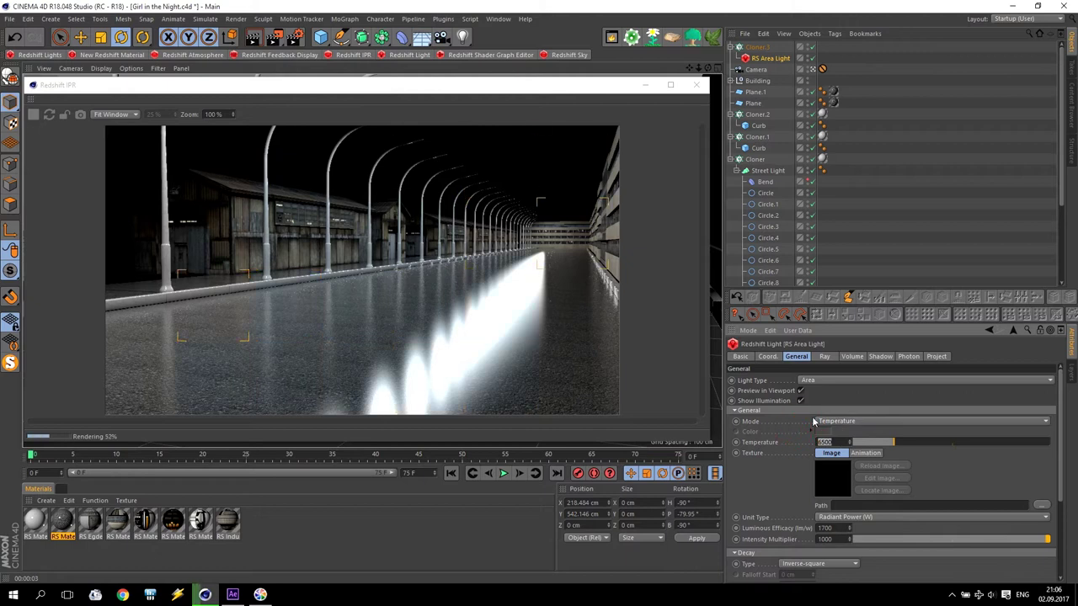
pyautogui.write('3500')
pyautogui.press('Return')
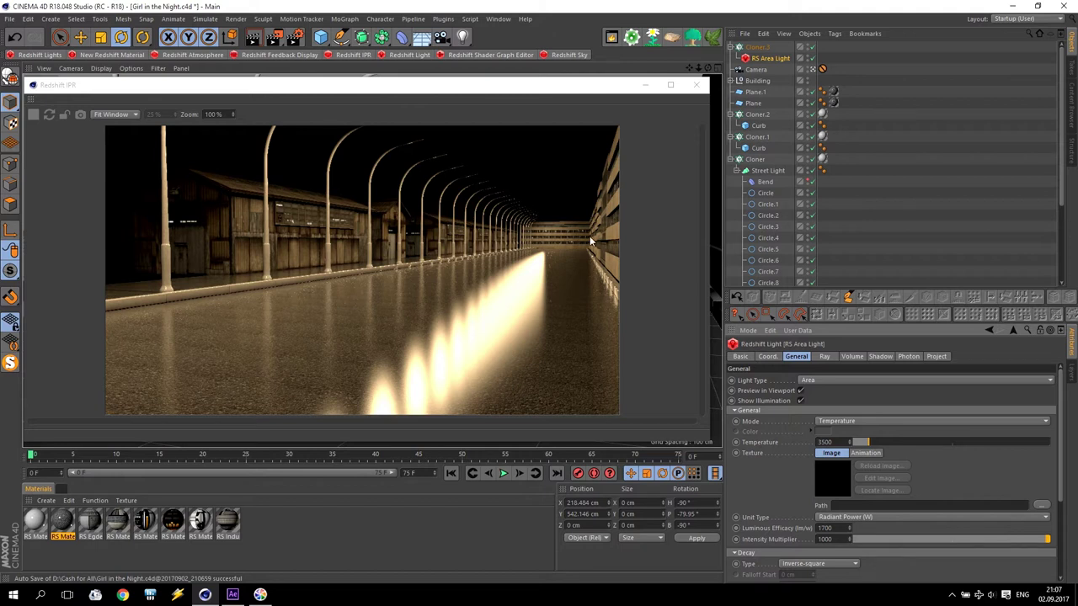
# Set the light's luminous efficacy to 1000 and intensity multiplier to 500
pyautogui.doubleClick(841, 527)
pyautogui.write('1500')
pyautogui.press('Return')
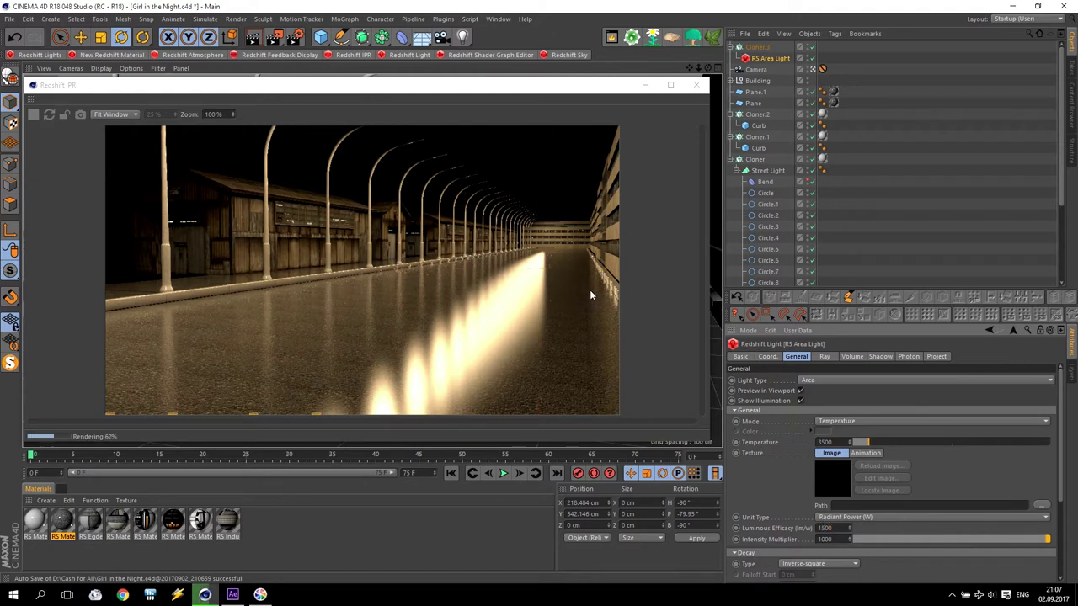
pyautogui.doubleClick(834, 528)
pyautogui.write('1000')
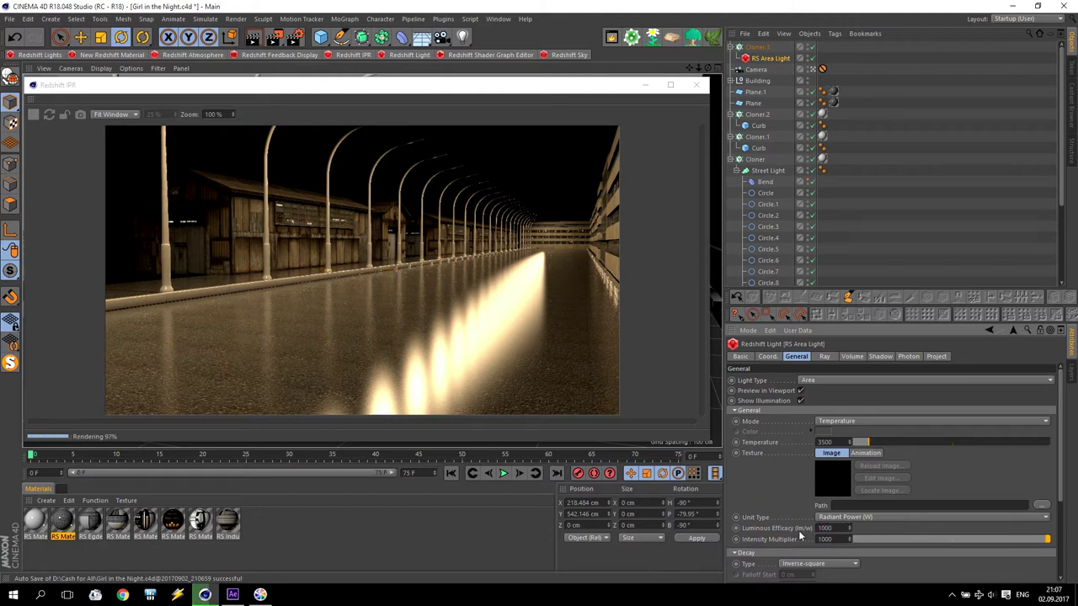
pyautogui.press('Tab')
pyautogui.write('500')
pyautogui.press('Return')
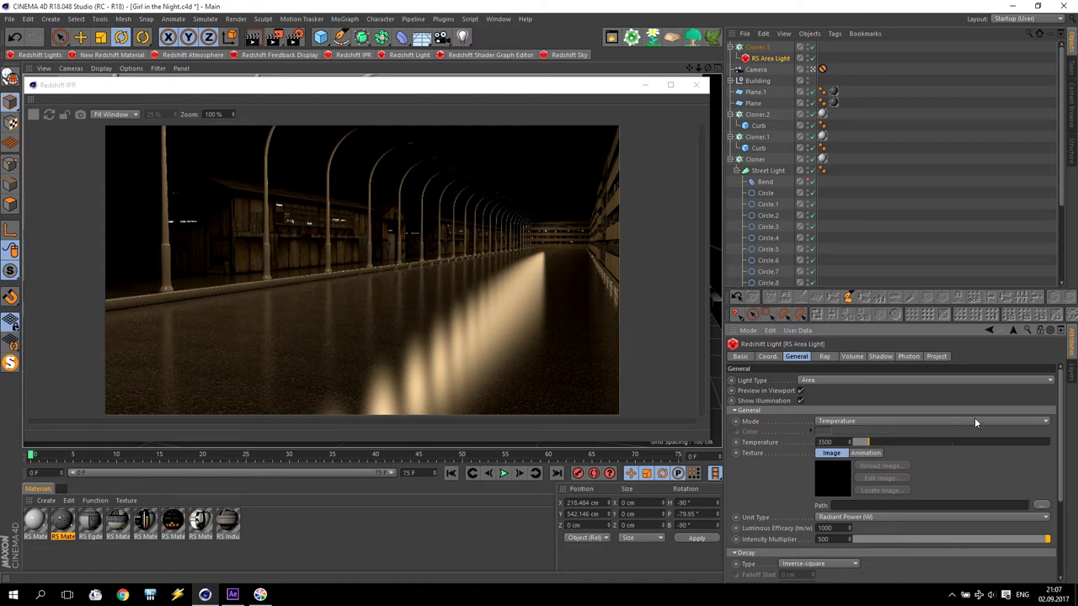
# Tick Visible in the RS Area Light's Area section and reopen the Render Settings
pyautogui.moveTo(1063, 394); pyautogui.dragTo(1071, 478)
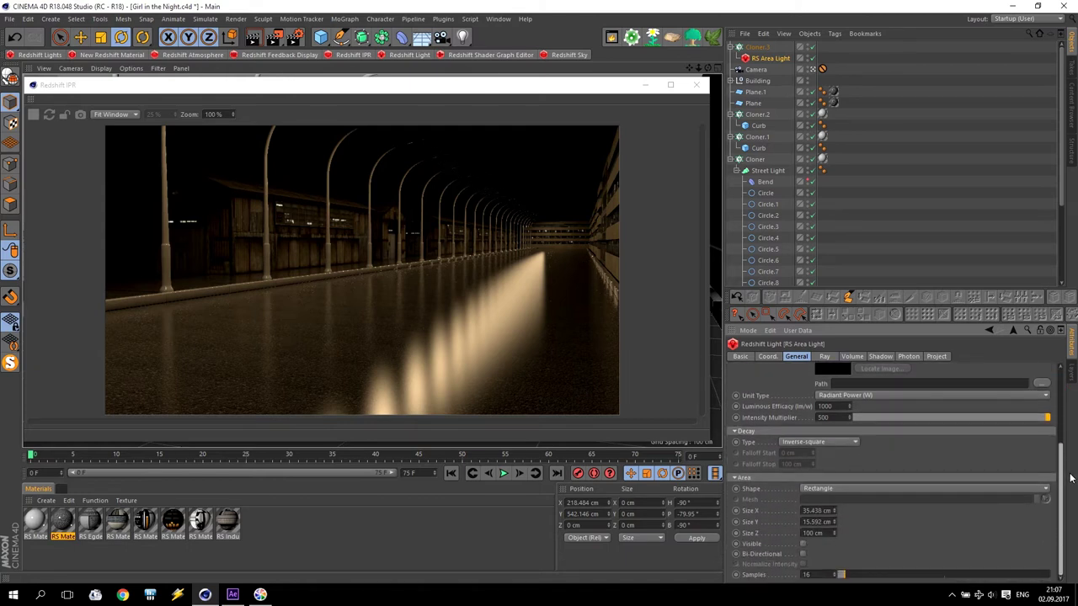
pyautogui.click(802, 544)
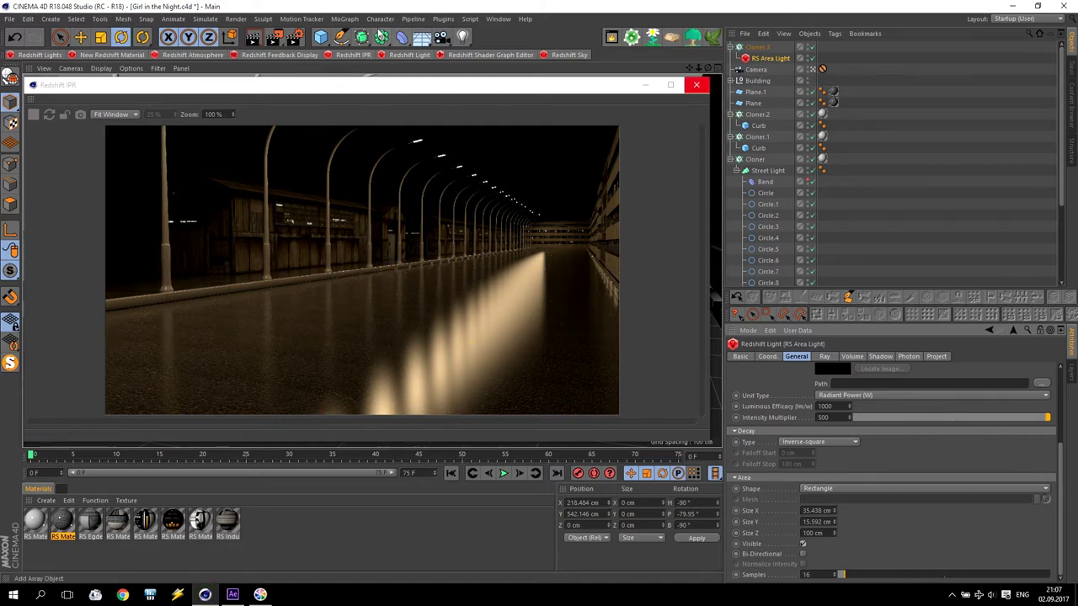
pyautogui.click(294, 37)
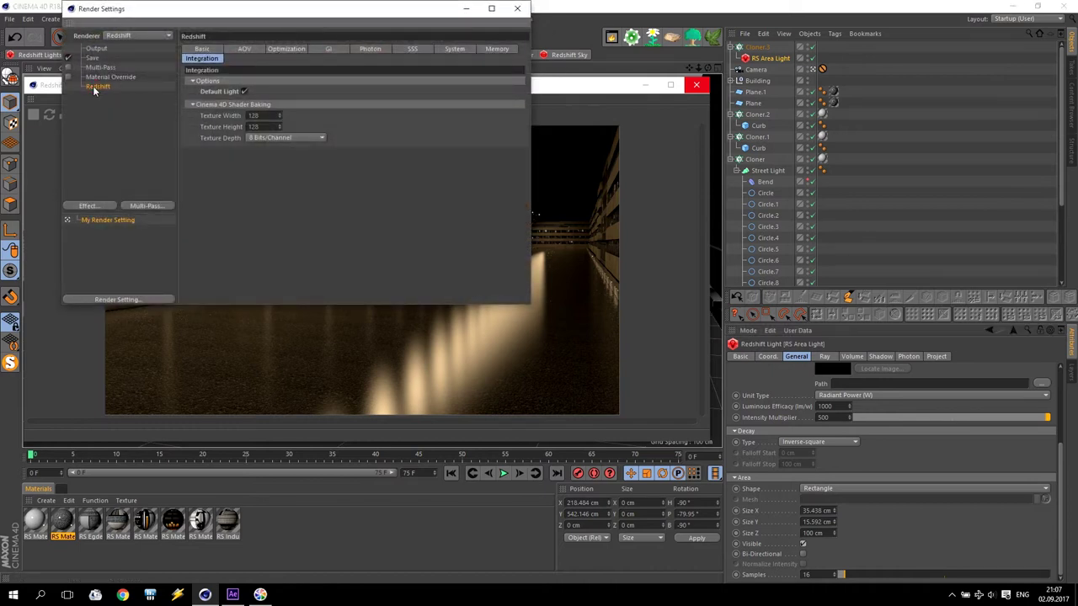
# Create a Redshift Atmosphere from Redshift's Basic Environment options, then reselect RS Area Light
pyautogui.click(204, 50)
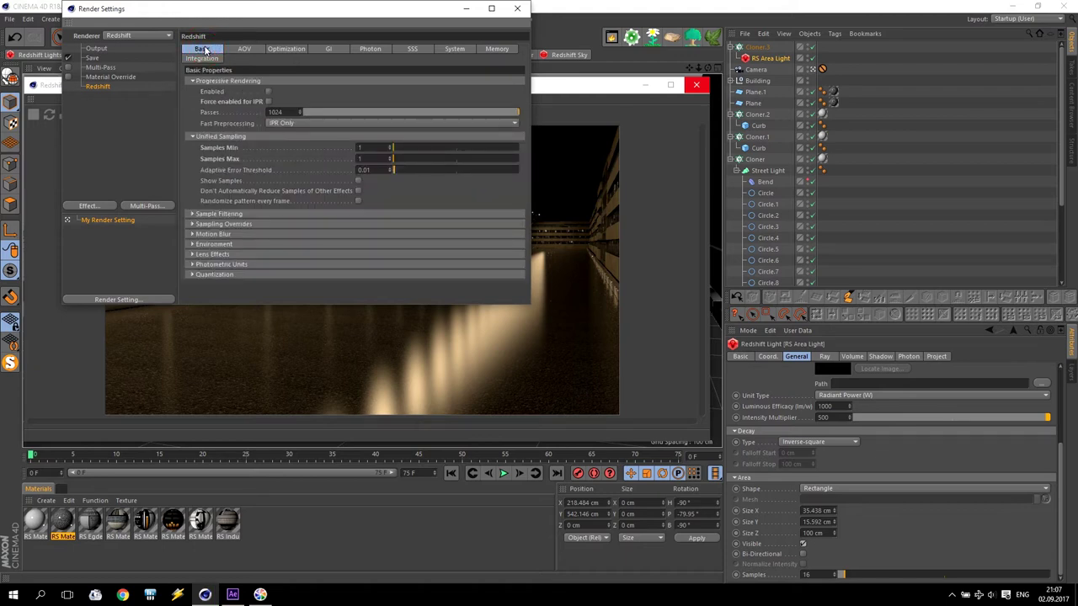
pyautogui.click(197, 245)
pyautogui.click(274, 280)
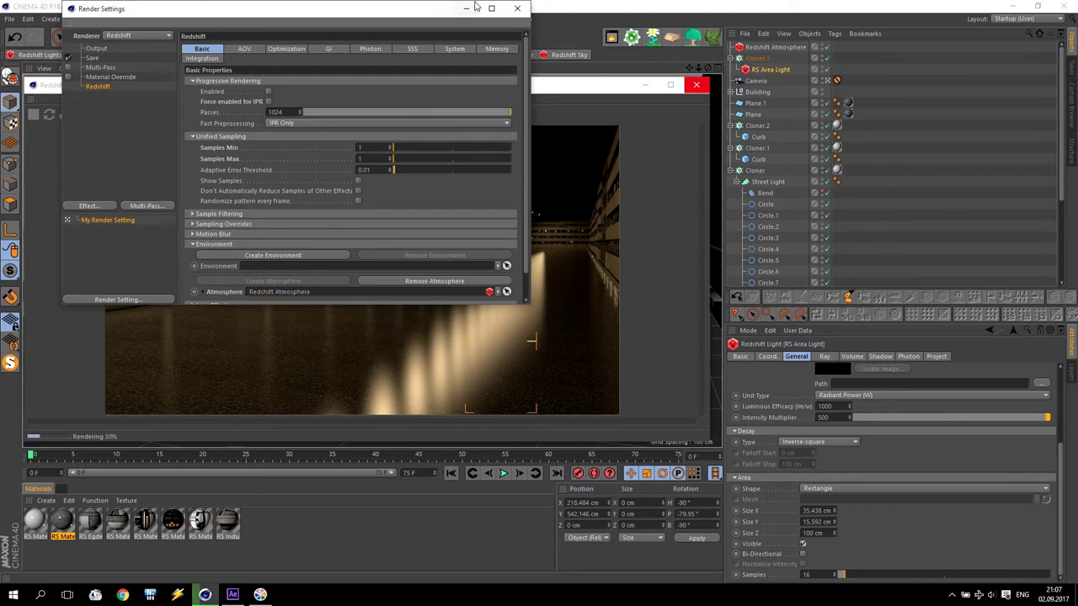
pyautogui.click(517, 7)
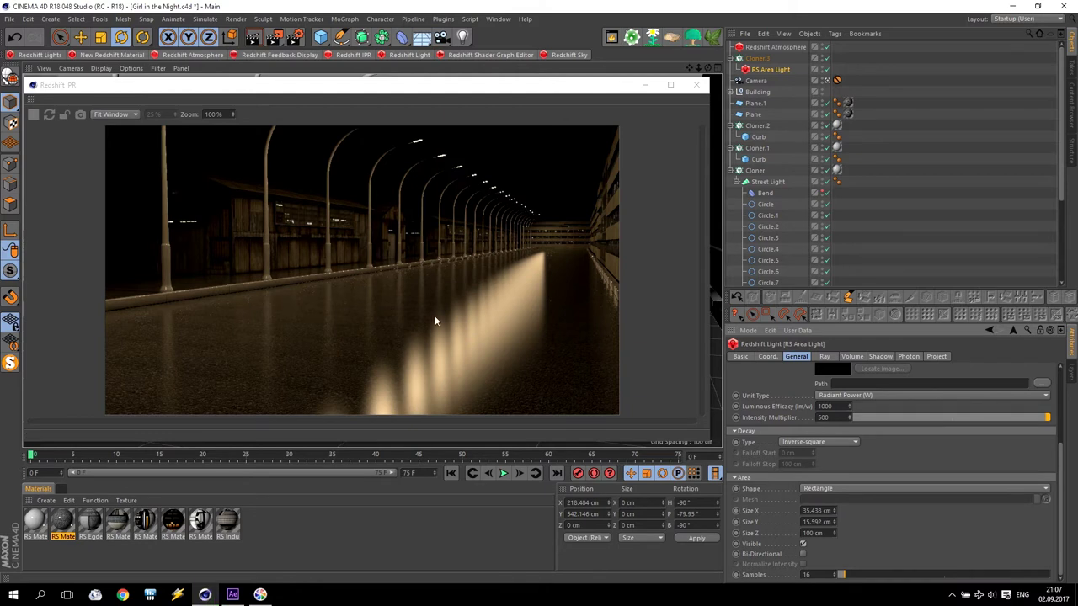
pyautogui.click(776, 73)
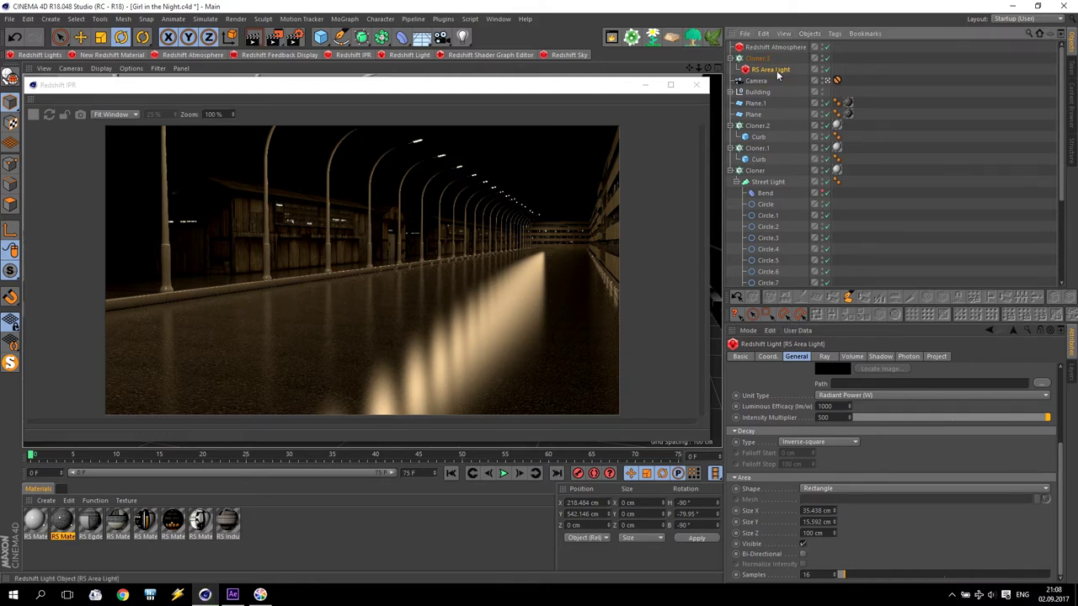
# Show RS Area Light's Volume settings, then briefly reopen and close the Render Settings
pyautogui.click(851, 357)
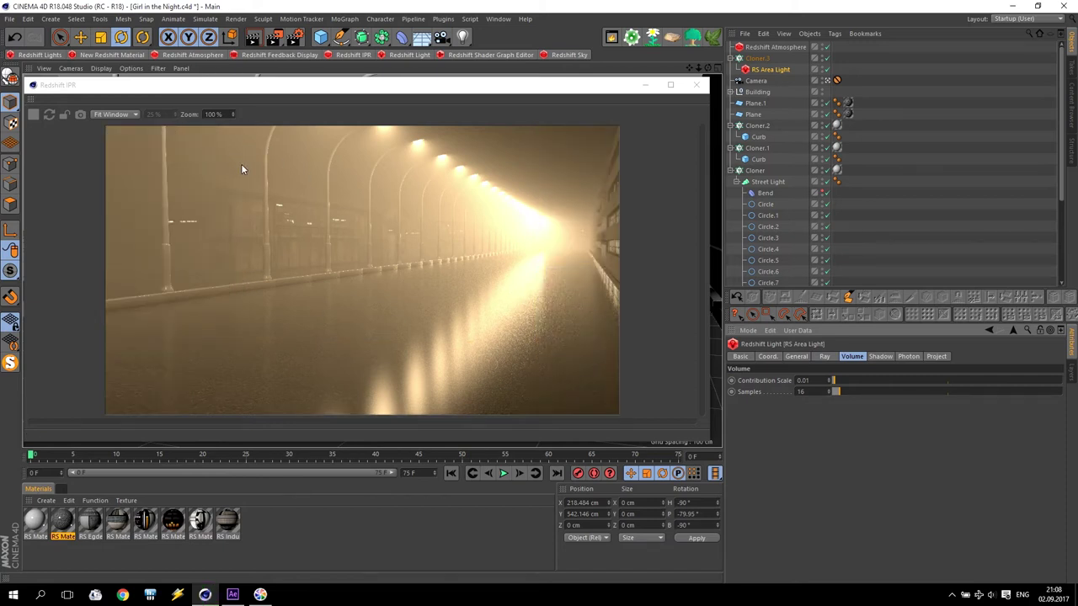
pyautogui.click(295, 38)
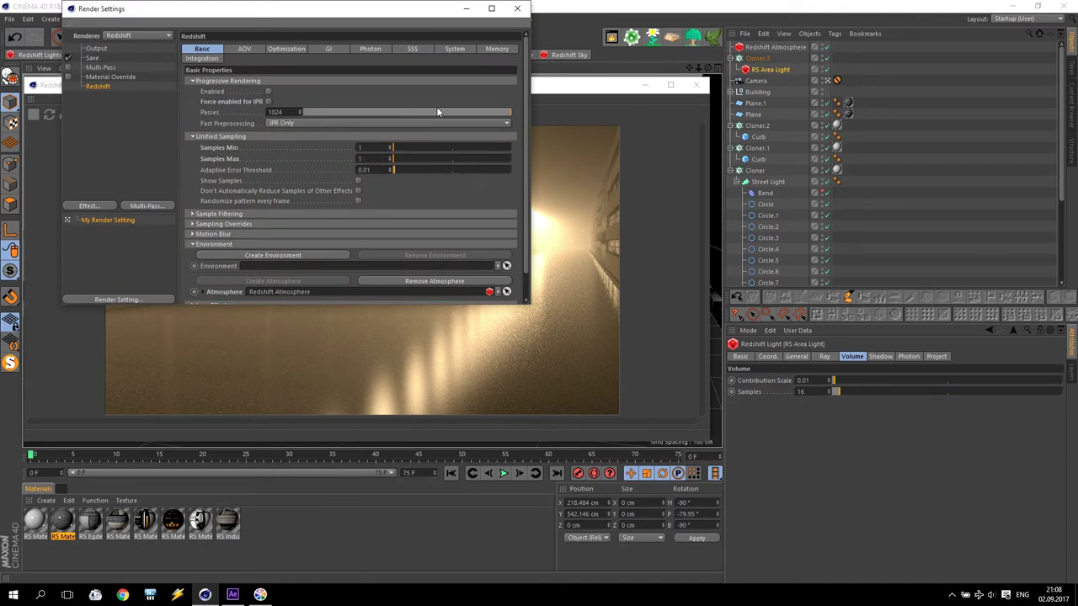
pyautogui.click(517, 9)
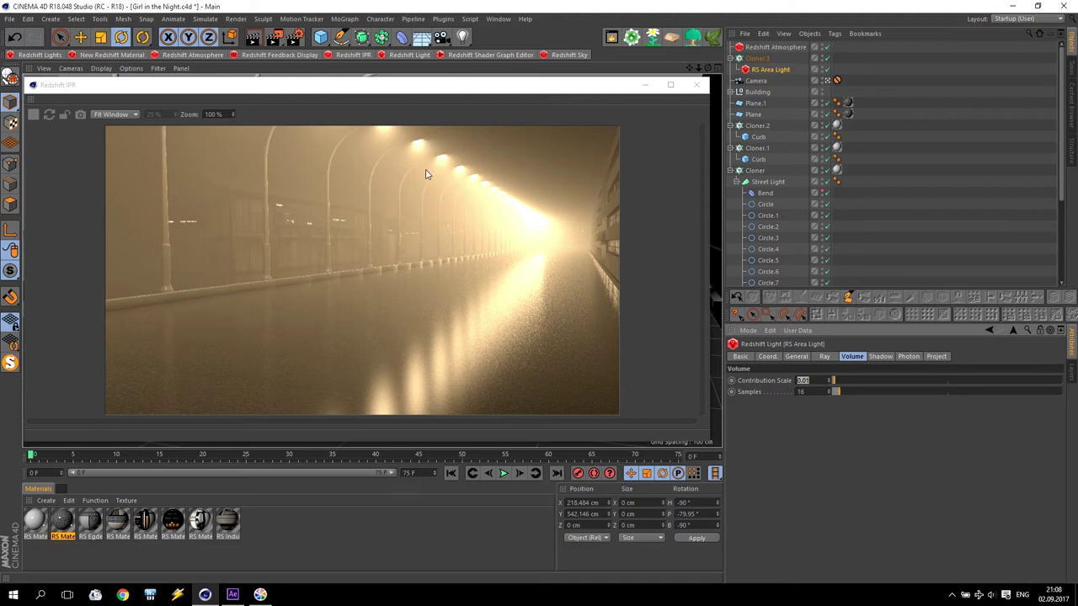
# Test stronger scattering and added attenuation on the Redshift Atmosphere, reverting to scattering 0.1 and attenuation 0
pyautogui.click(775, 49)
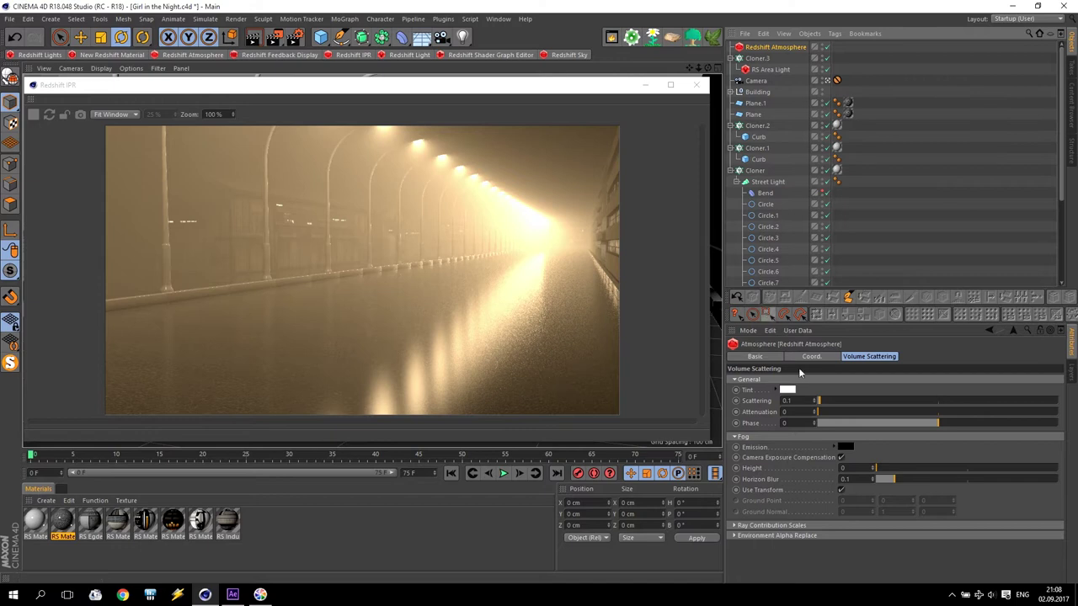
pyautogui.click(782, 70)
pyautogui.click(775, 47)
pyautogui.click(863, 400)
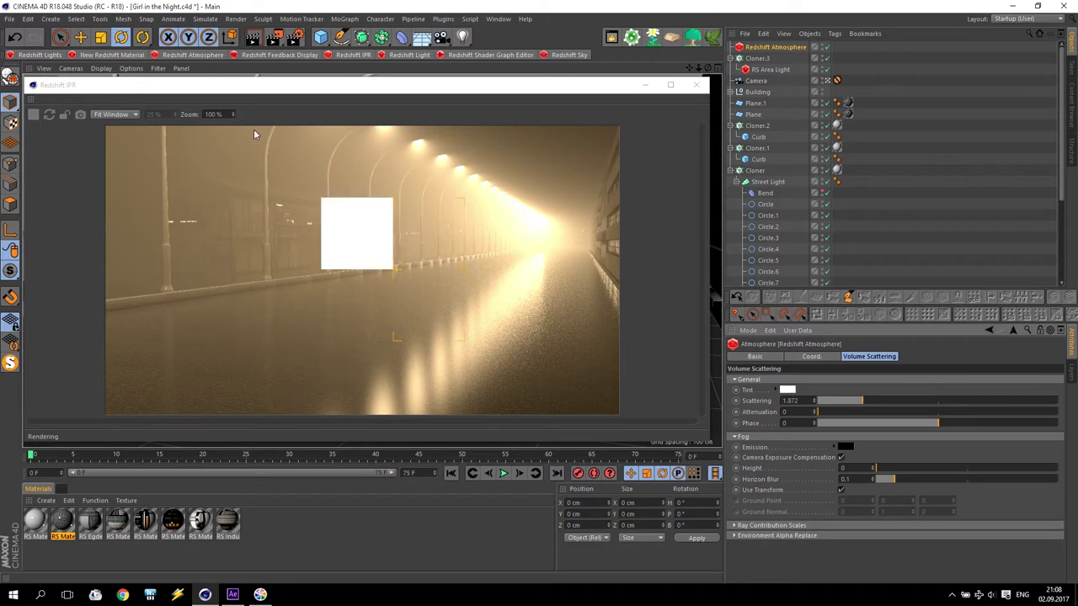
pyautogui.hotkey('ctrl', 'z')
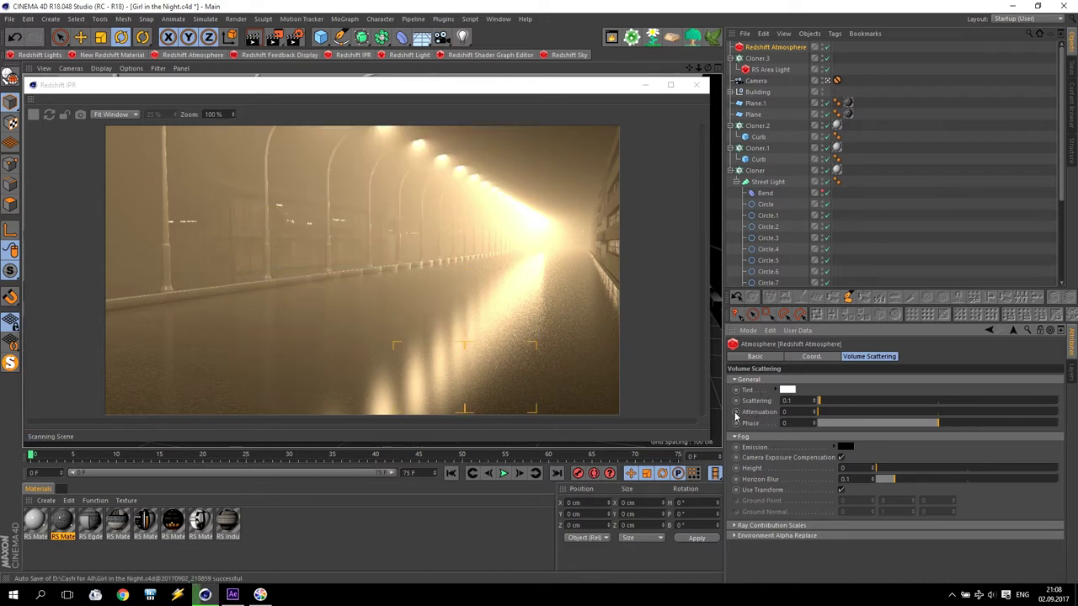
pyautogui.moveTo(821, 412); pyautogui.dragTo(913, 418)
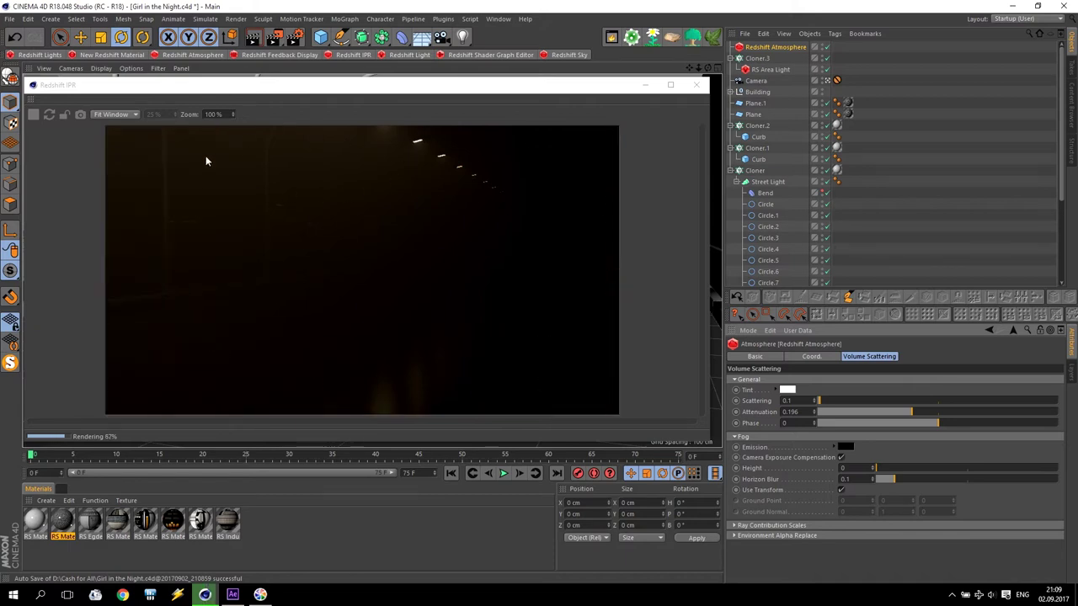
pyautogui.moveTo(889, 412); pyautogui.dragTo(783, 418)
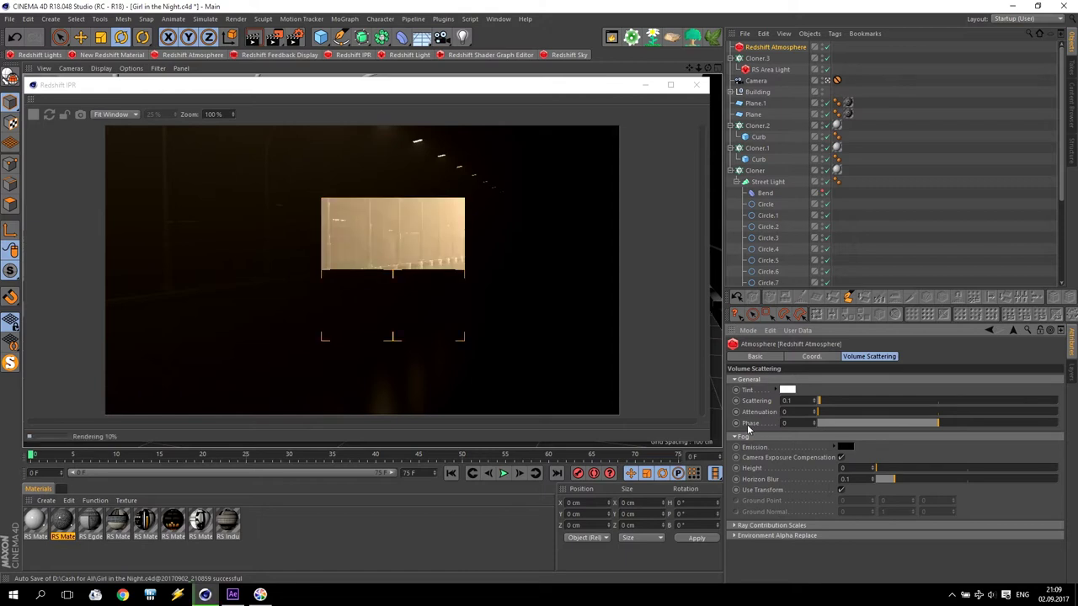
# Try positive and negative fog phase values, settling on a phase of -0.7
pyautogui.click(1013, 423)
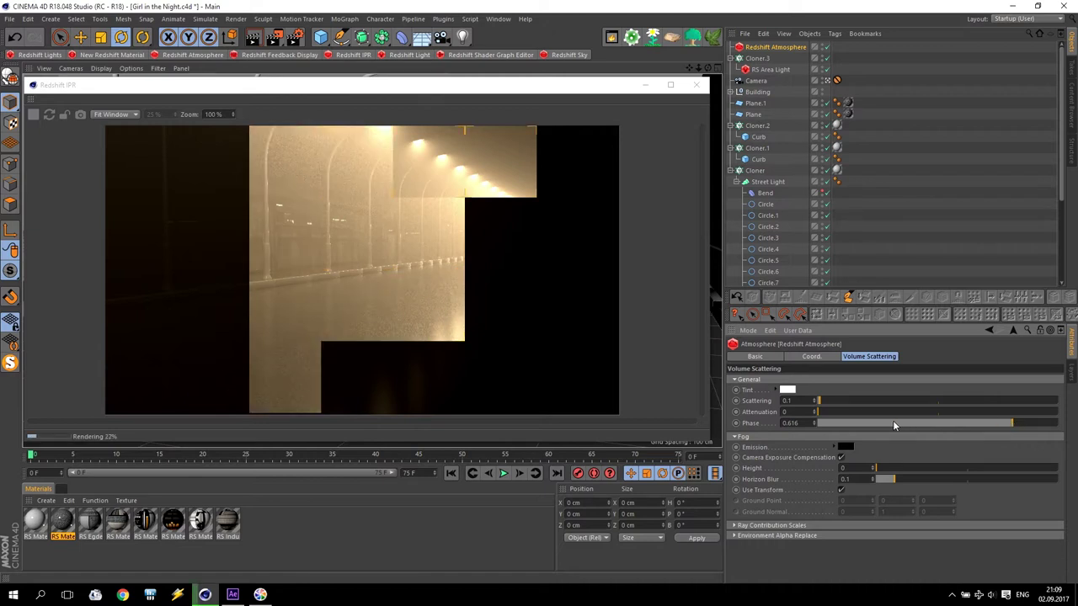
pyautogui.click(869, 423)
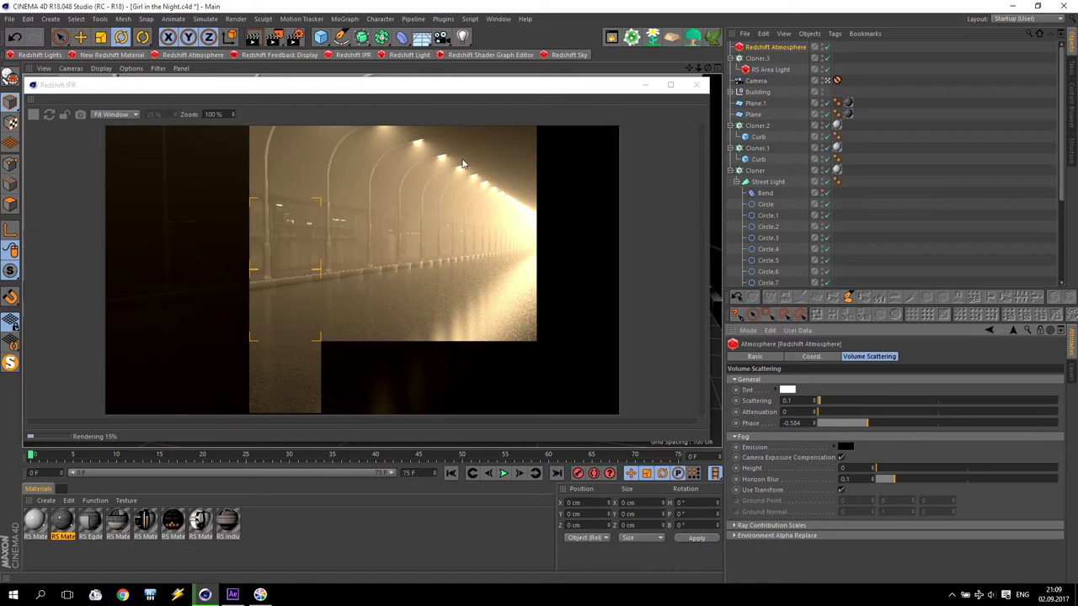
pyautogui.moveTo(843, 424); pyautogui.dragTo(840, 427)
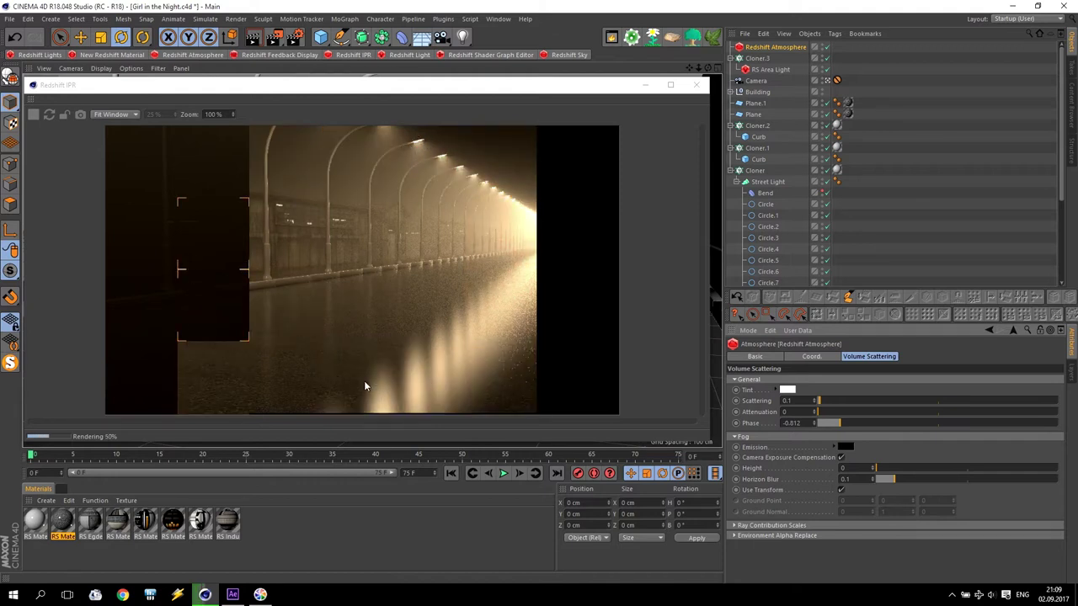
pyautogui.click(791, 423)
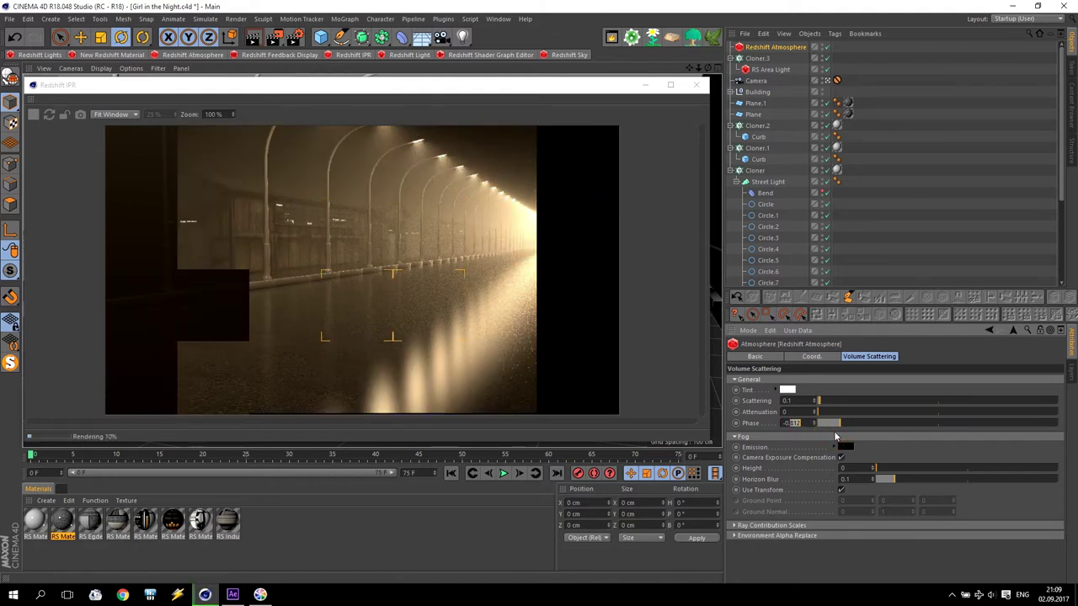
pyautogui.write('-0.7')
pyautogui.press('Return')
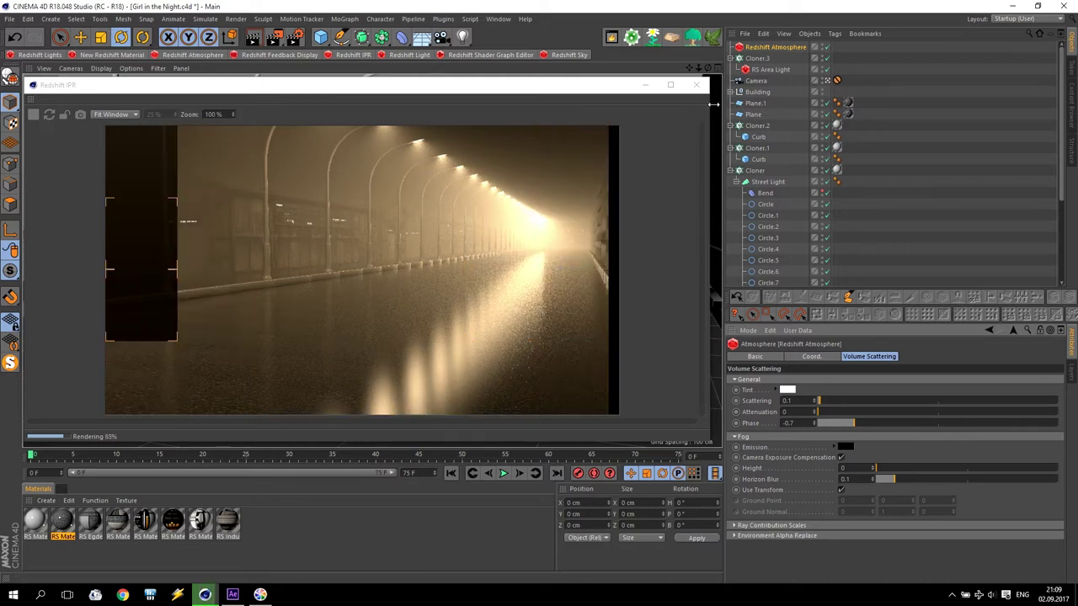
pyautogui.click(772, 69)
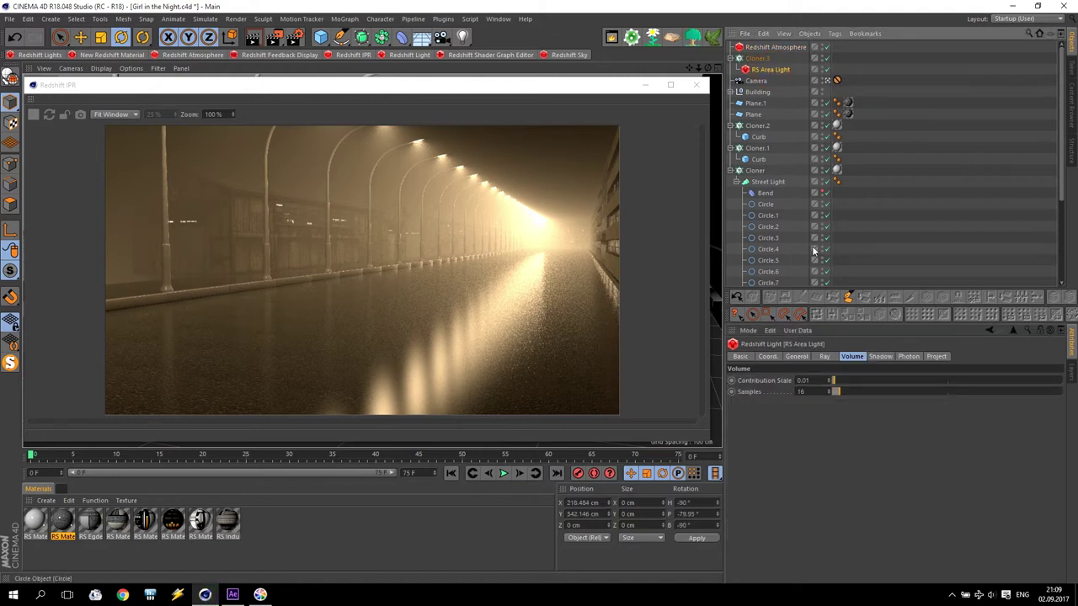
# Lower the RS Area Light's volume Contribution Scale to 0.05, then to 0.01
pyautogui.click(822, 381)
pyautogui.press('BackSpace')
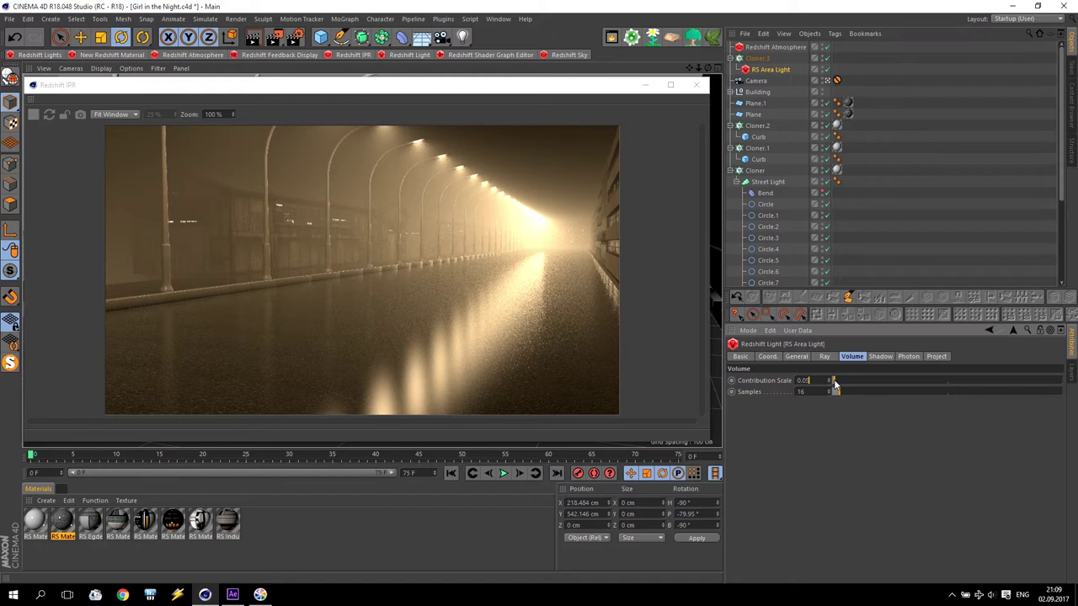
pyautogui.write('5')
pyautogui.press('Return')
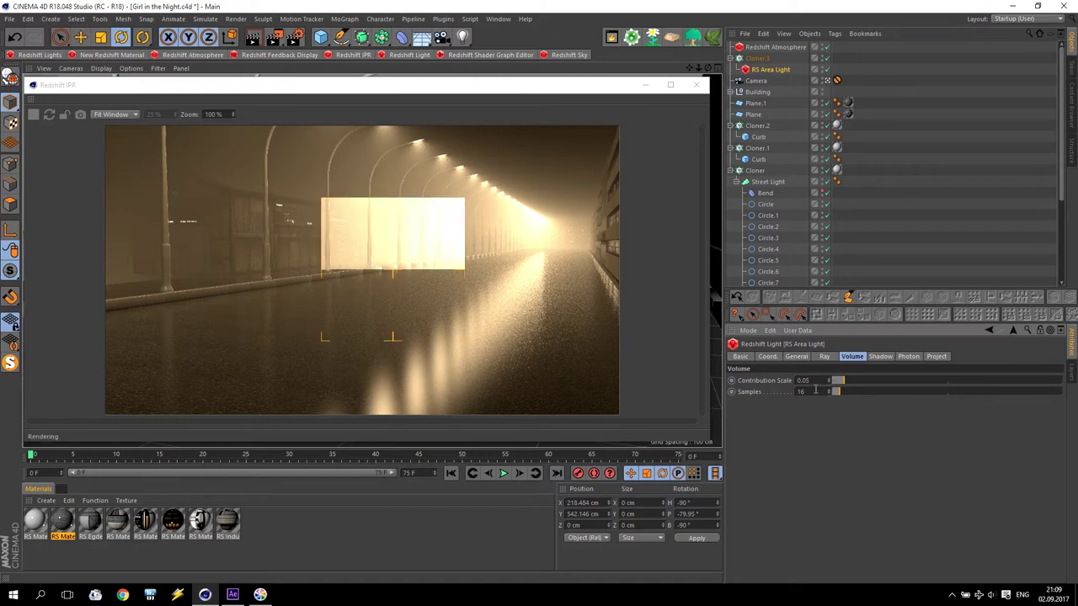
pyautogui.click(810, 381)
pyautogui.press('BackSpace')
pyautogui.write('1')
pyautogui.press('Return')
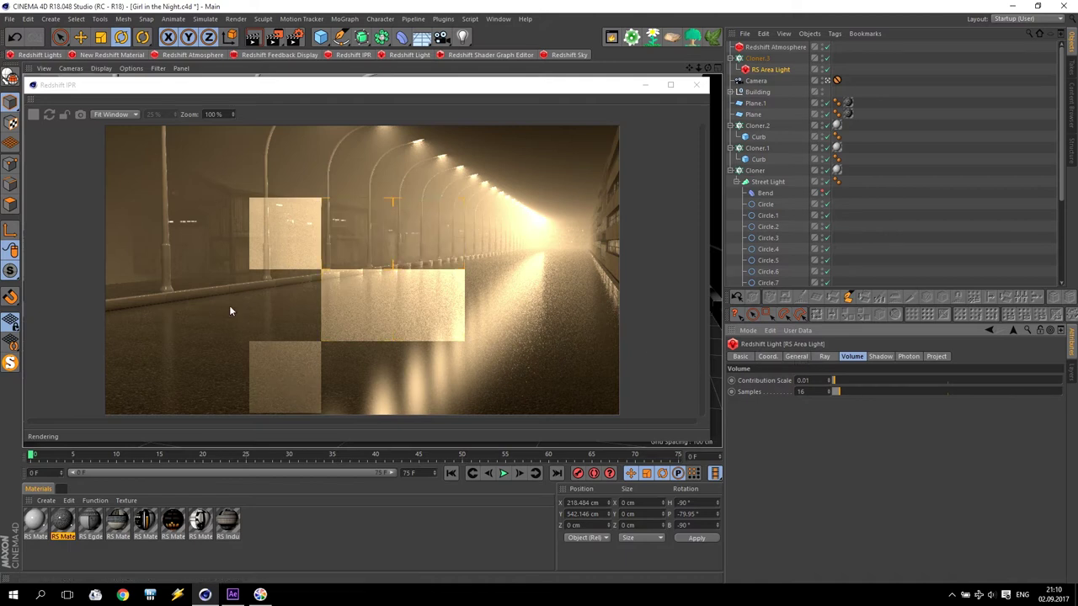
# On the General tab, set intensity multiplier to 150 and luminous efficacy to 500
pyautogui.click(796, 356)
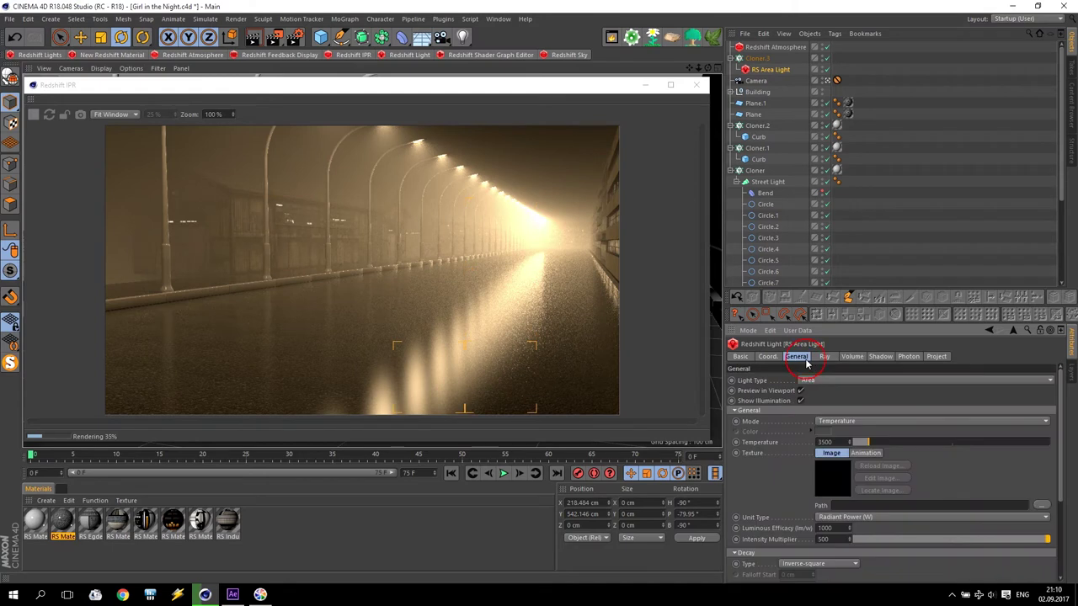
pyautogui.moveTo(1063, 447); pyautogui.dragTo(1069, 489)
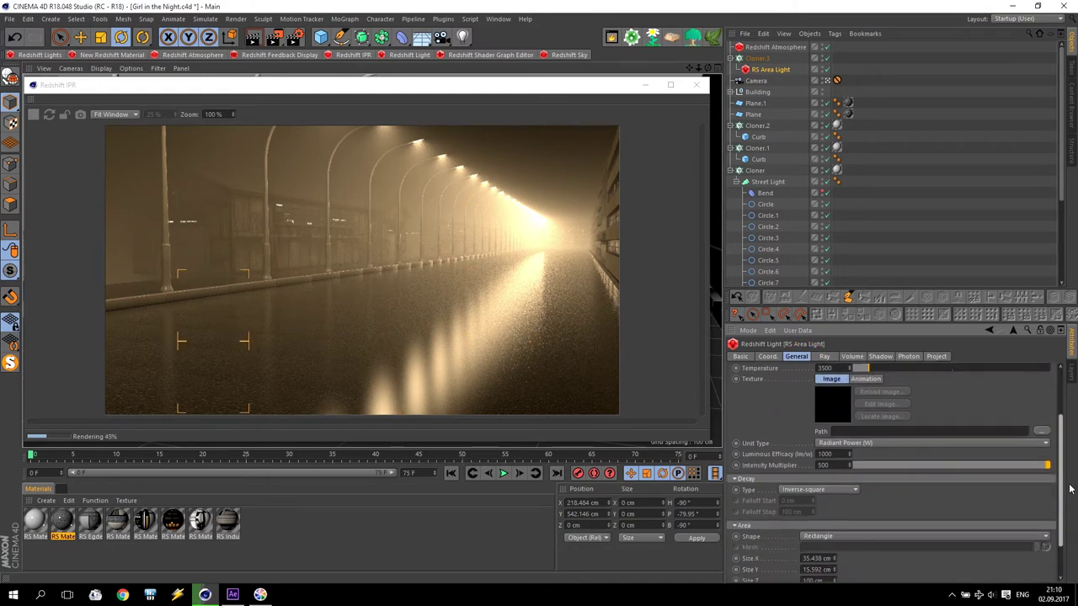
pyautogui.click(834, 464)
pyautogui.write('250')
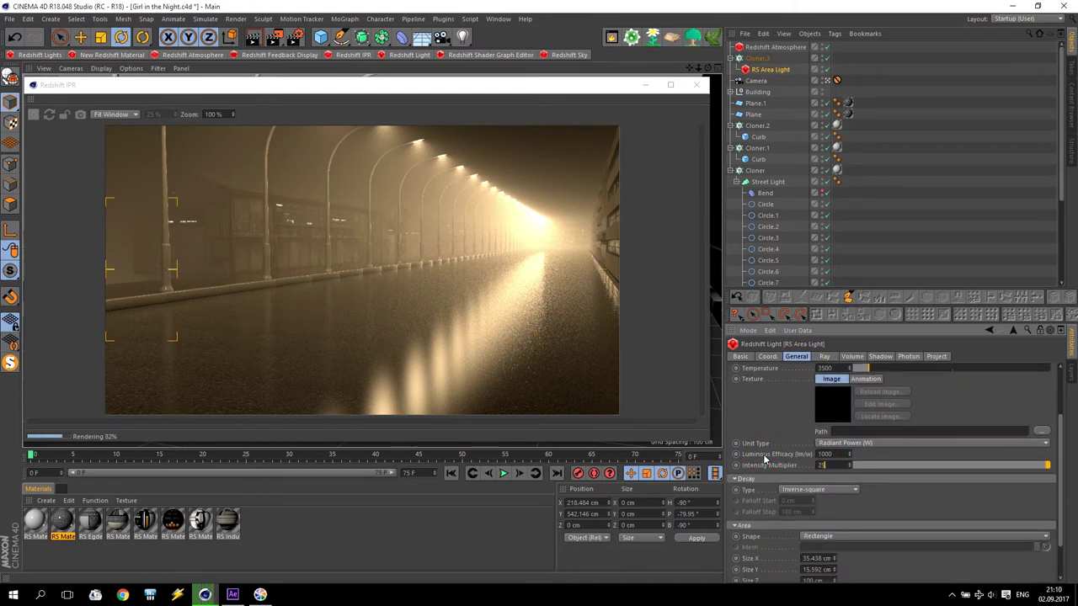
pyautogui.press('Return')
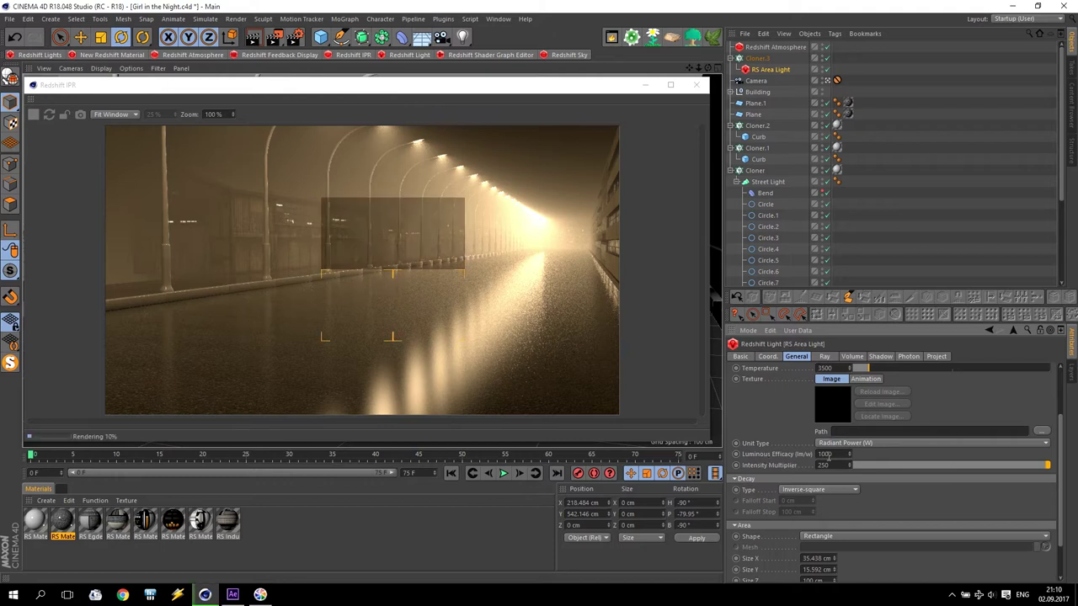
pyautogui.click(824, 454)
pyautogui.write('800')
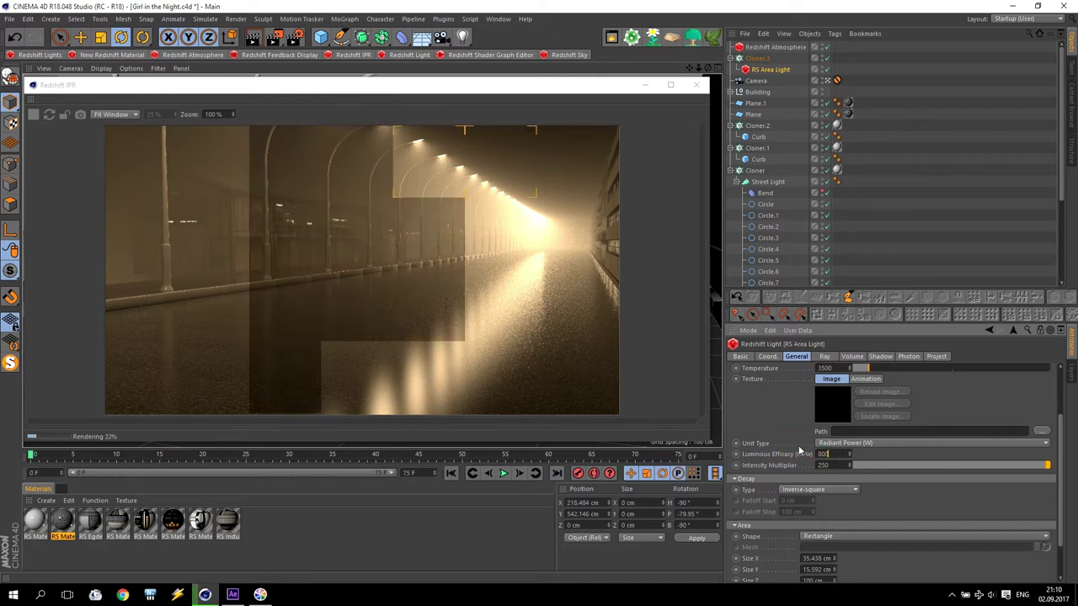
pyautogui.press('Return')
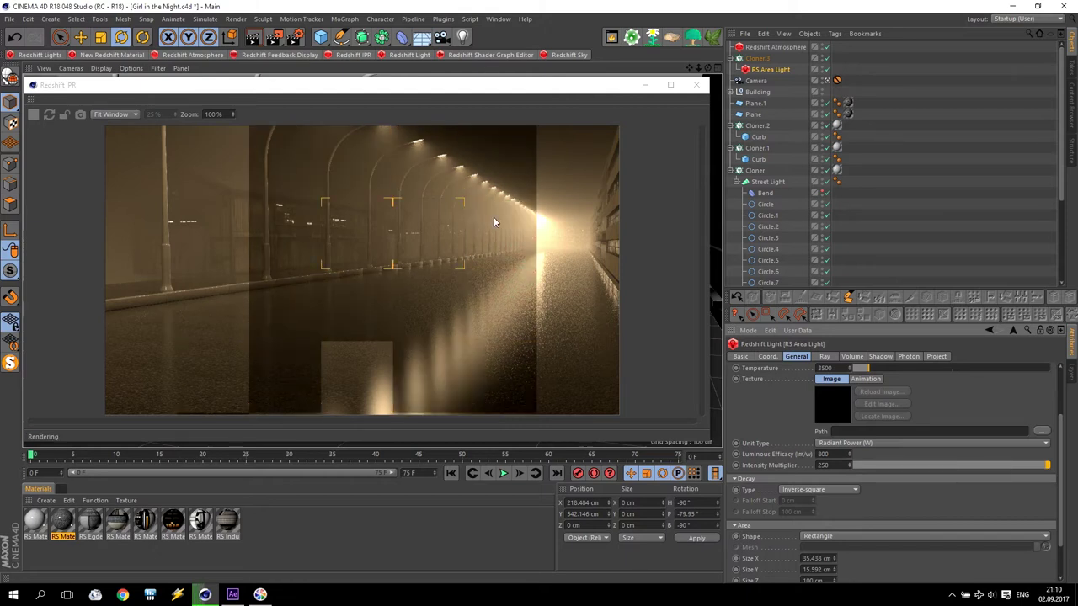
pyautogui.doubleClick(842, 454)
pyautogui.write('500')
pyautogui.press('Return')
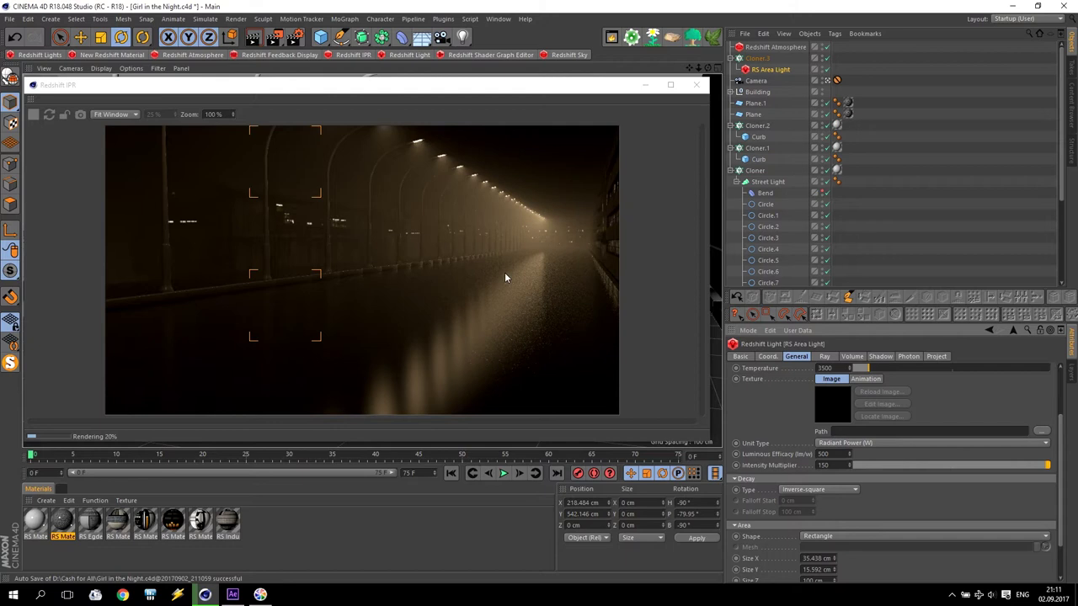
# Duplicate the second material as RS Material.2 and apply it to Plane.1's texture tag
pyautogui.click(63, 523)
pyautogui.keyDown('ctrl'); pyautogui.moveTo(63, 524); pyautogui.dragTo(252, 524); pyautogui.keyUp('ctrl')
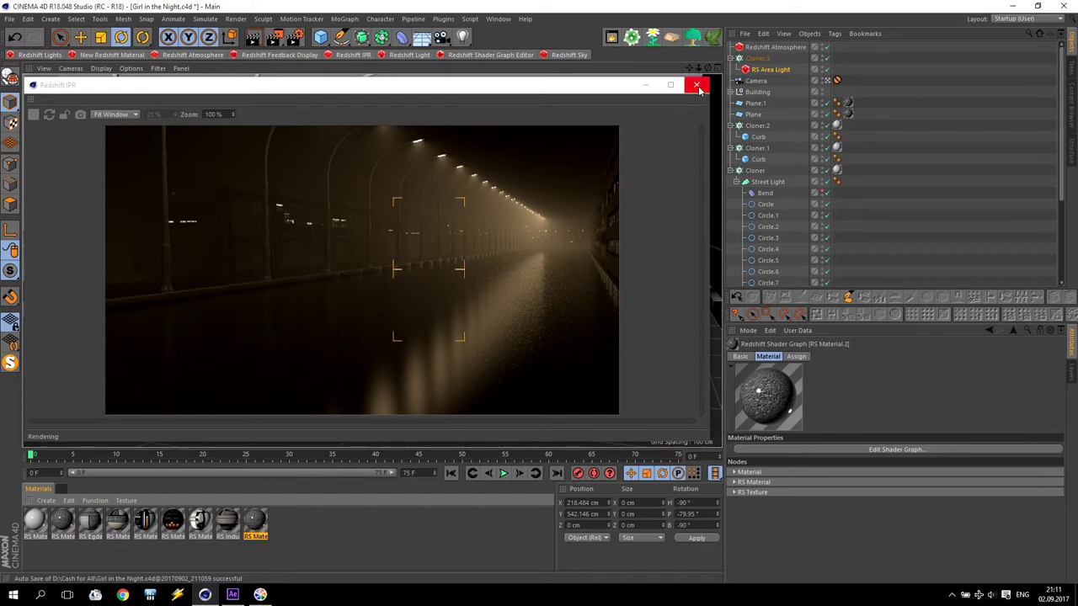
pyautogui.doubleClick(25, 82)
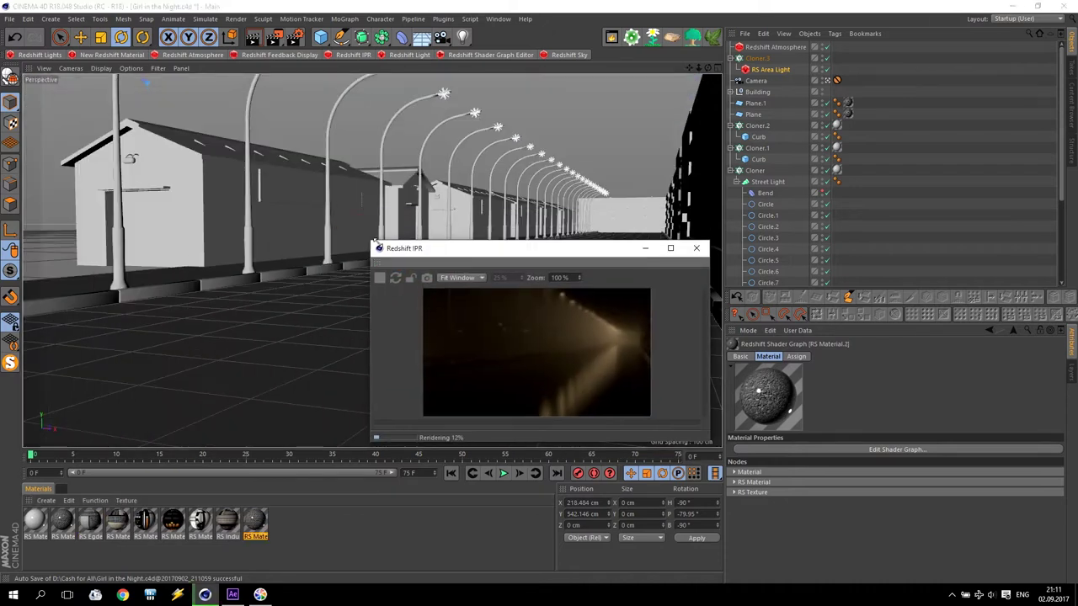
pyautogui.moveTo(470, 221); pyautogui.dragTo(809, 340)
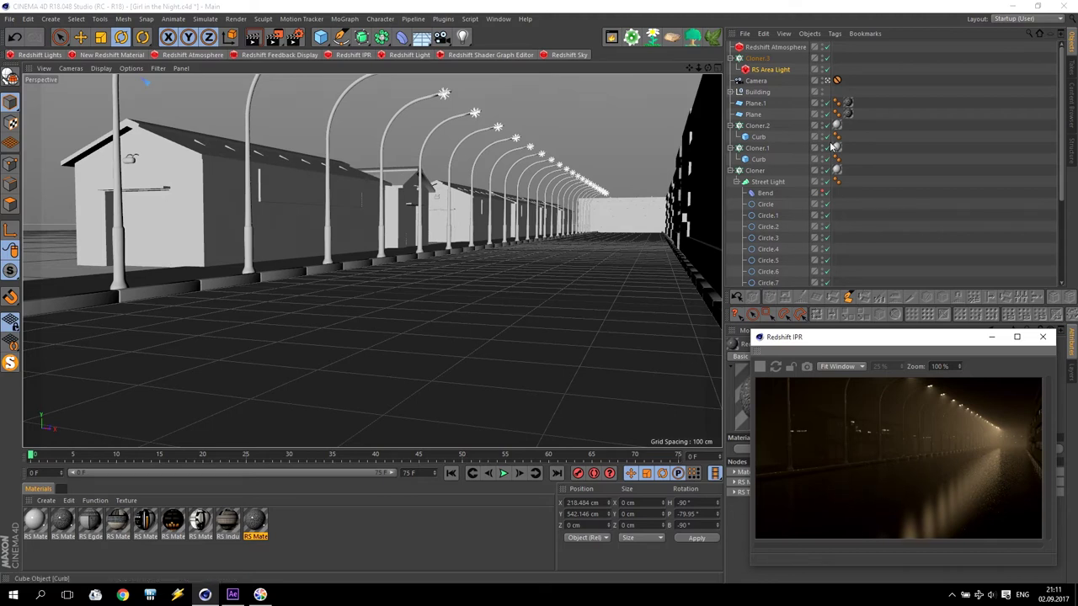
pyautogui.click(847, 104)
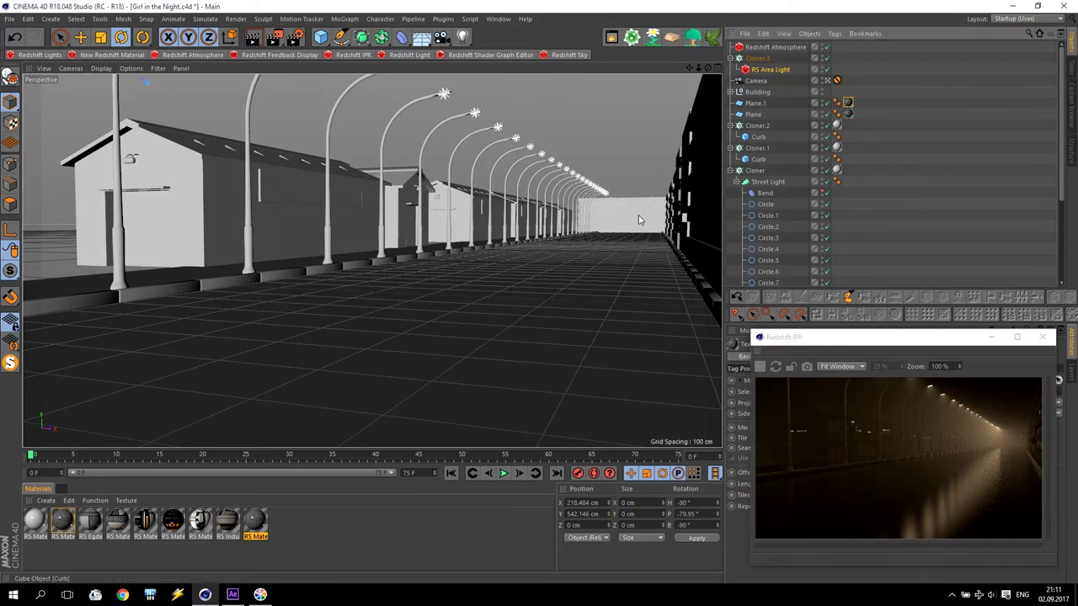
pyautogui.moveTo(235, 525); pyautogui.dragTo(848, 114)
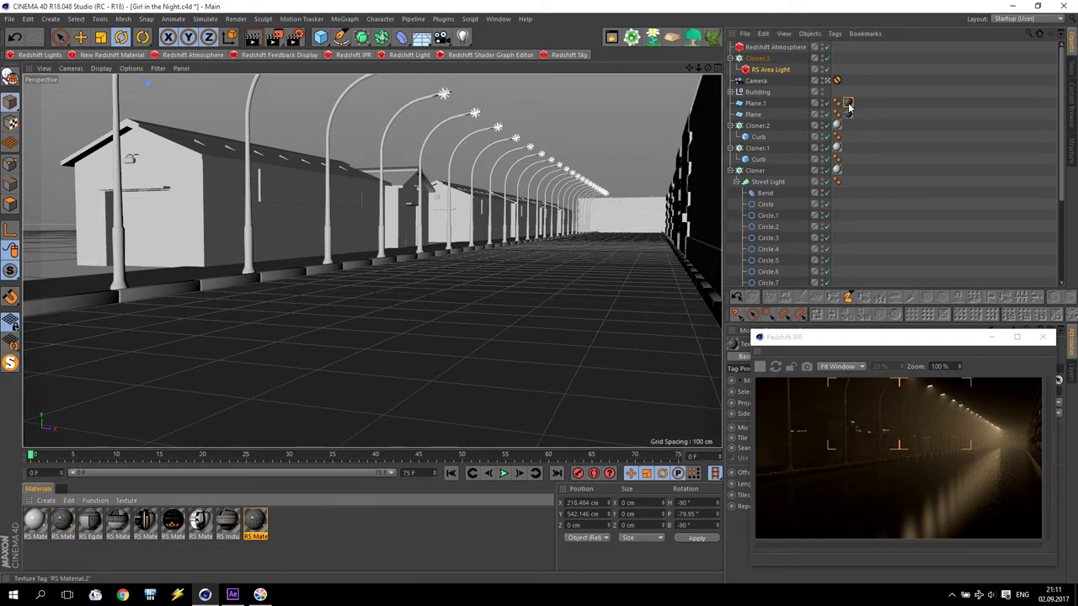
# Scale the Plane to about 103% and shift it along X to -418.118 cm
pyautogui.click(752, 113)
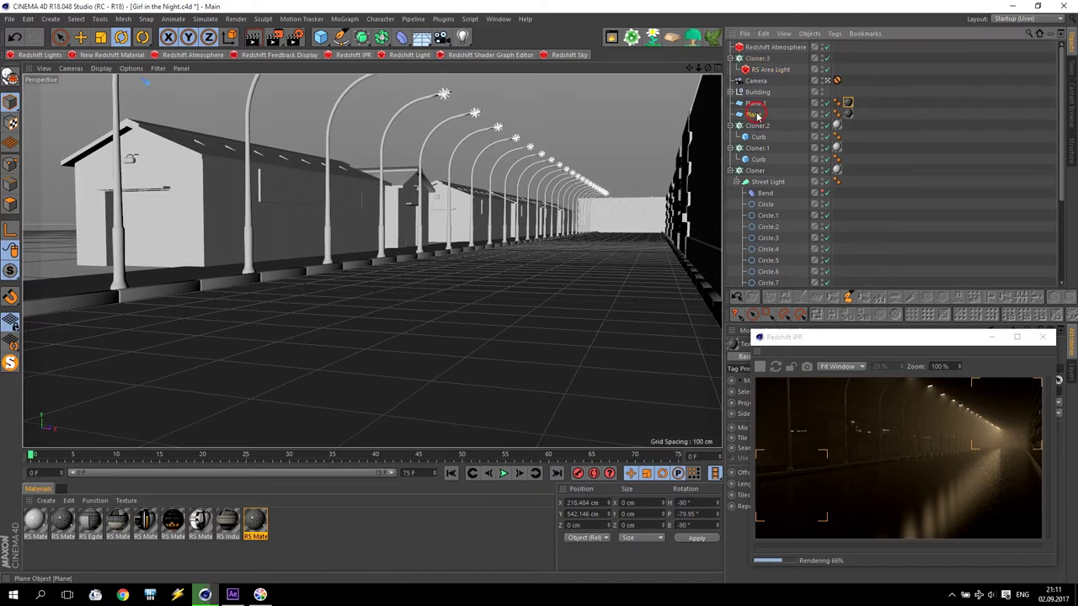
pyautogui.click(120, 37)
pyautogui.click(100, 37)
pyautogui.moveTo(621, 237); pyautogui.dragTo(716, 244)
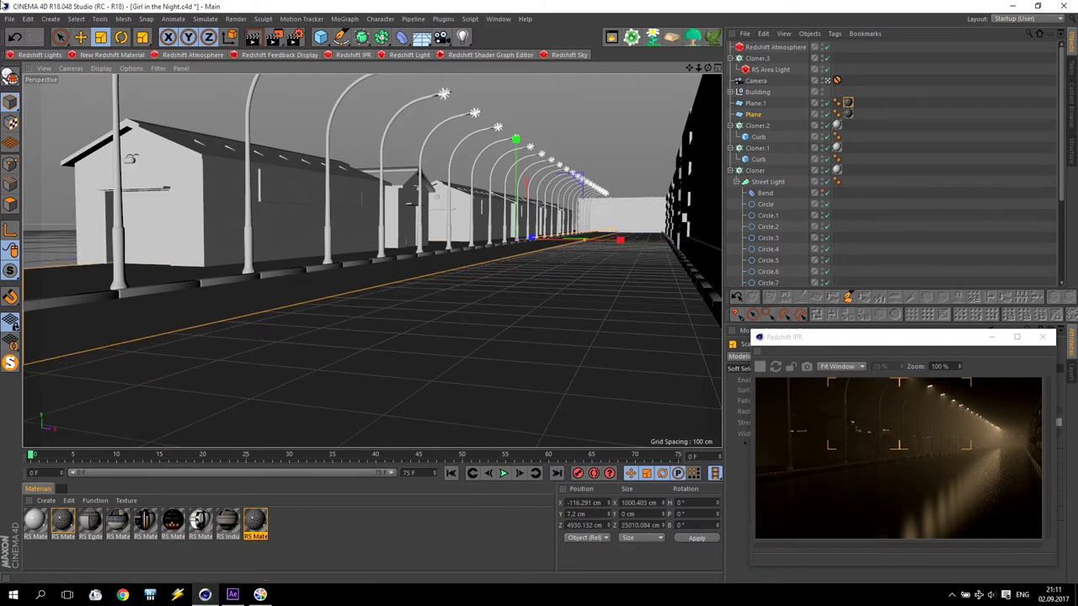
pyautogui.moveTo(614, 238); pyautogui.dragTo(574, 242)
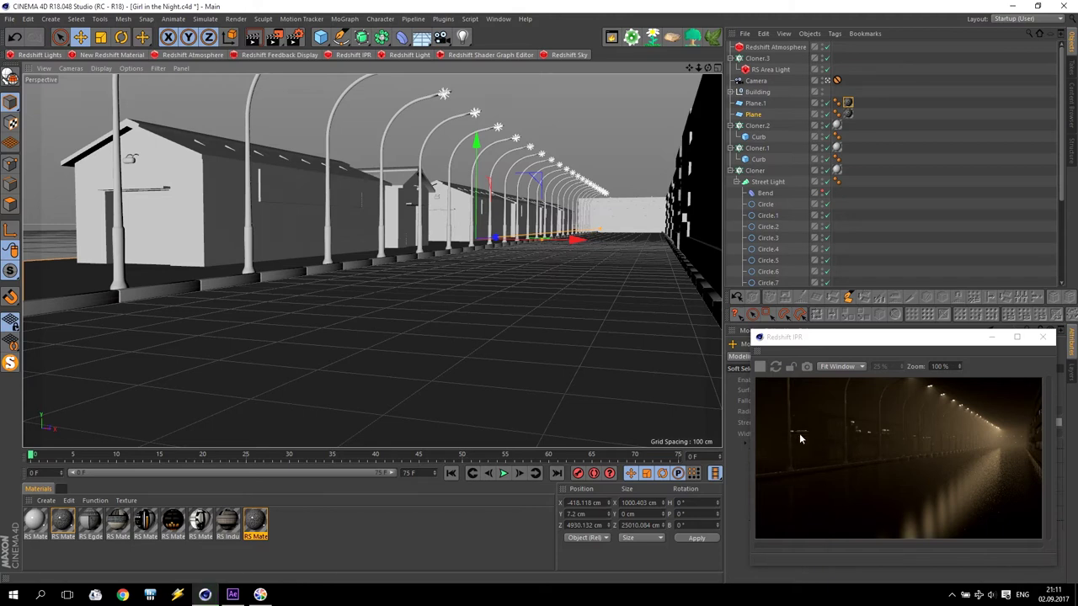
pyautogui.click(753, 114)
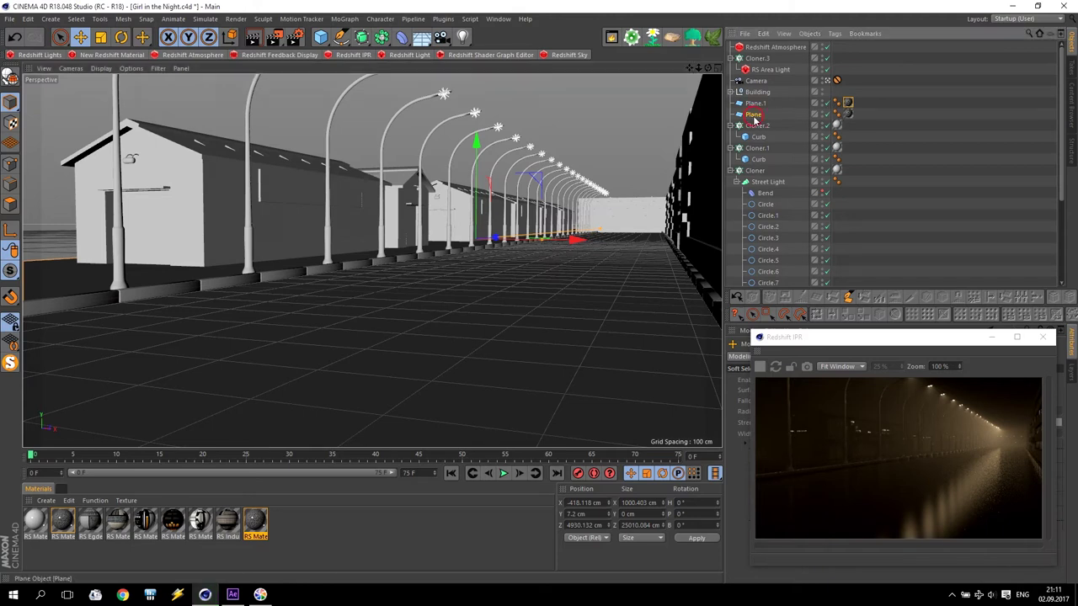
# Set RS Material.1's Reflection Weight to 0 in its shader graph
pyautogui.doubleClick(62, 520)
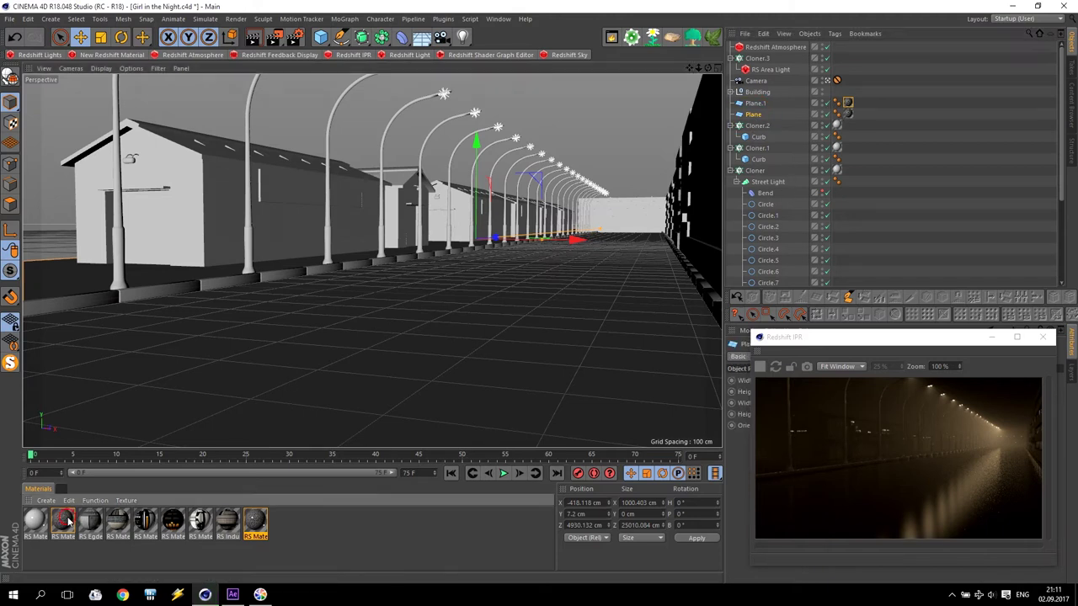
pyautogui.click(354, 115)
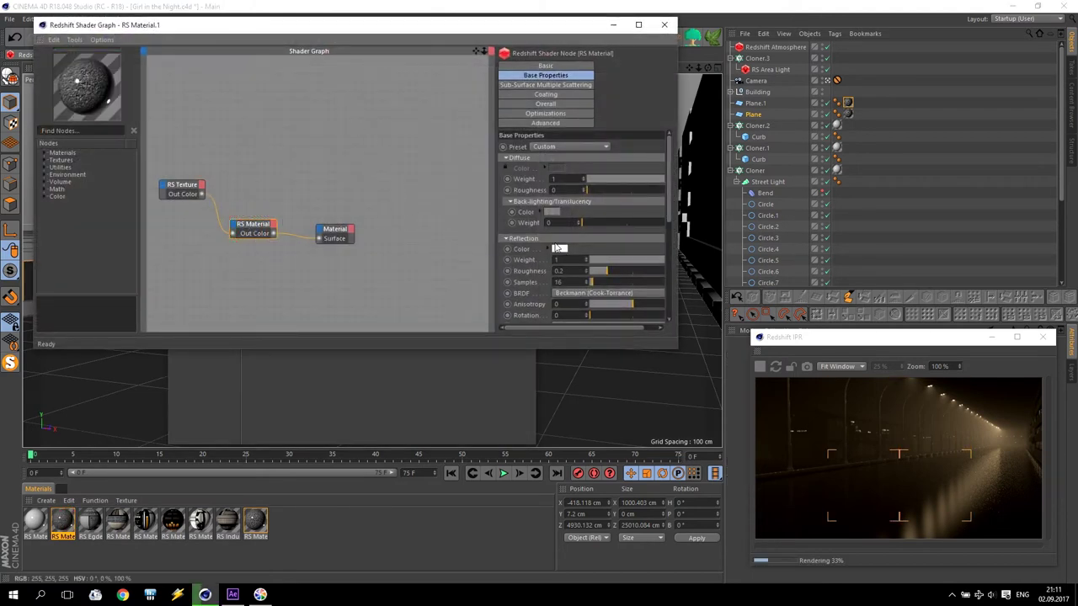
pyautogui.moveTo(626, 263); pyautogui.dragTo(526, 258)
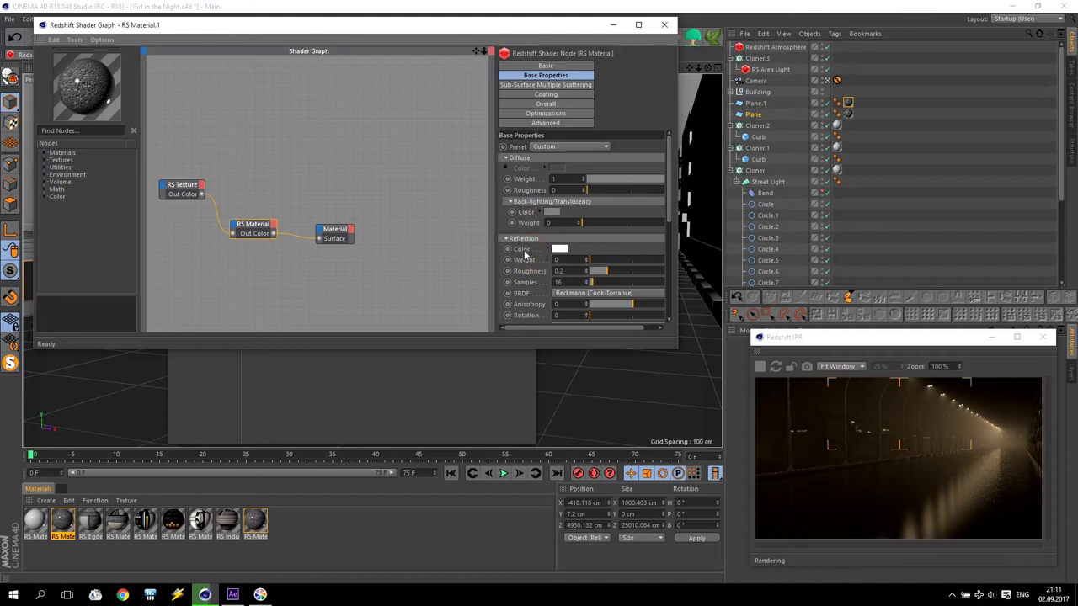
pyautogui.click(663, 26)
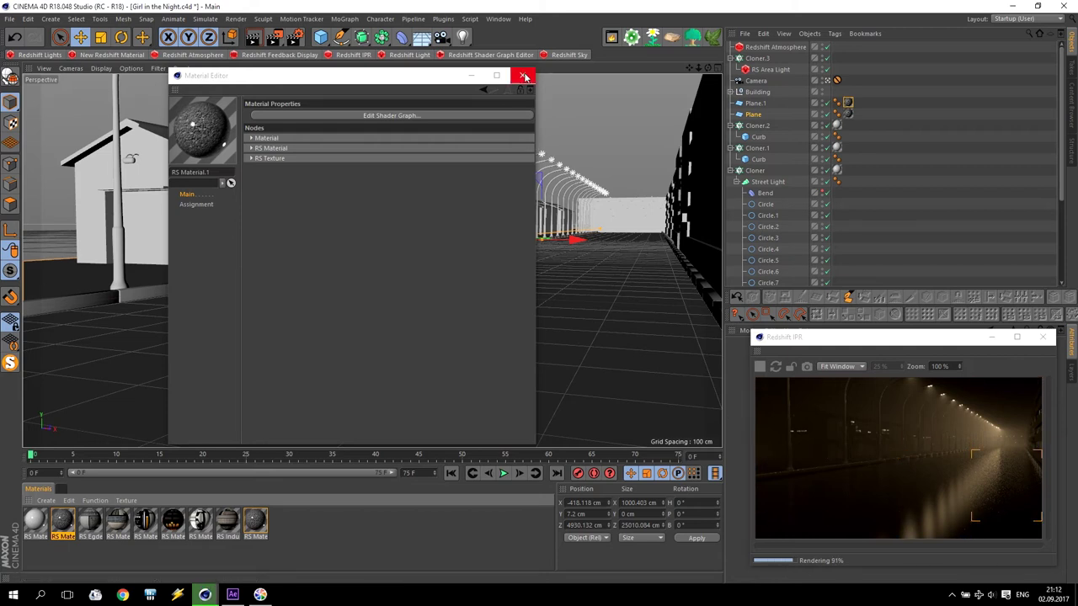
pyautogui.click(523, 77)
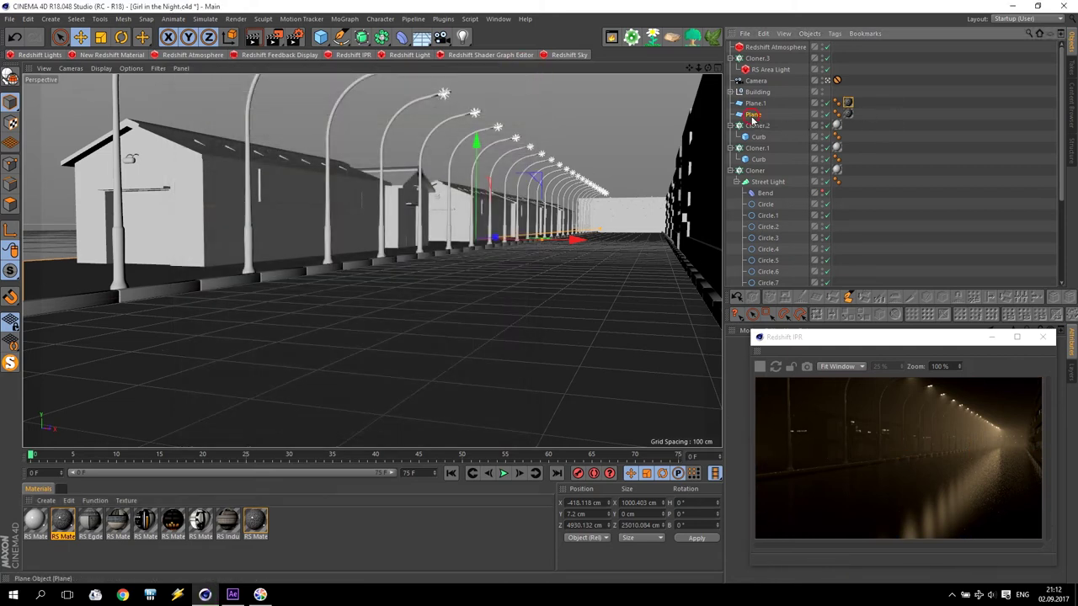
# Open RS Material.2's shader graph and stop the interactive render
pyautogui.click(257, 523)
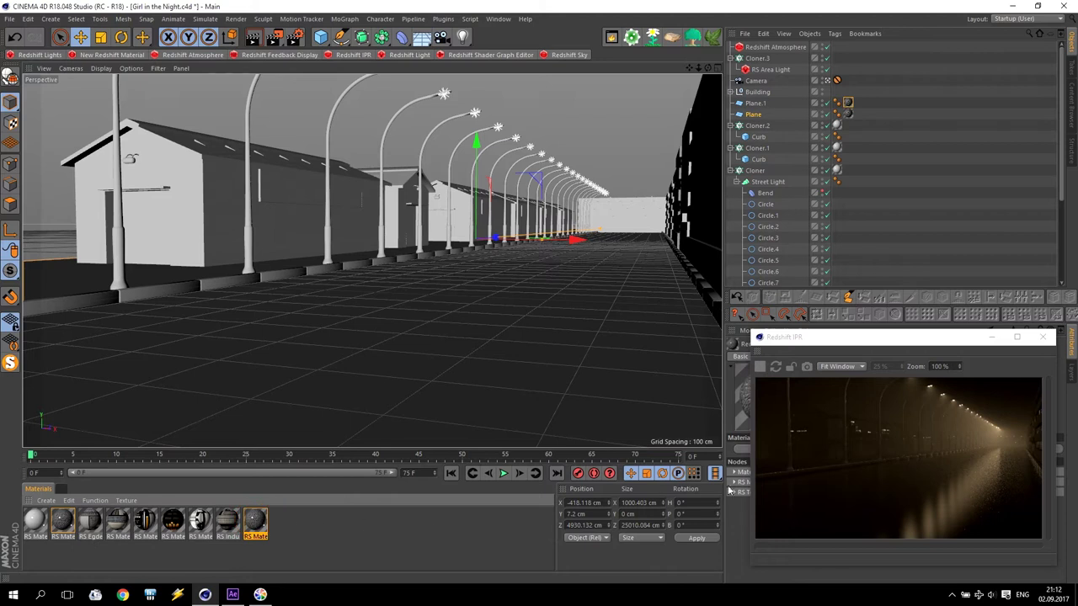
pyautogui.doubleClick(253, 523)
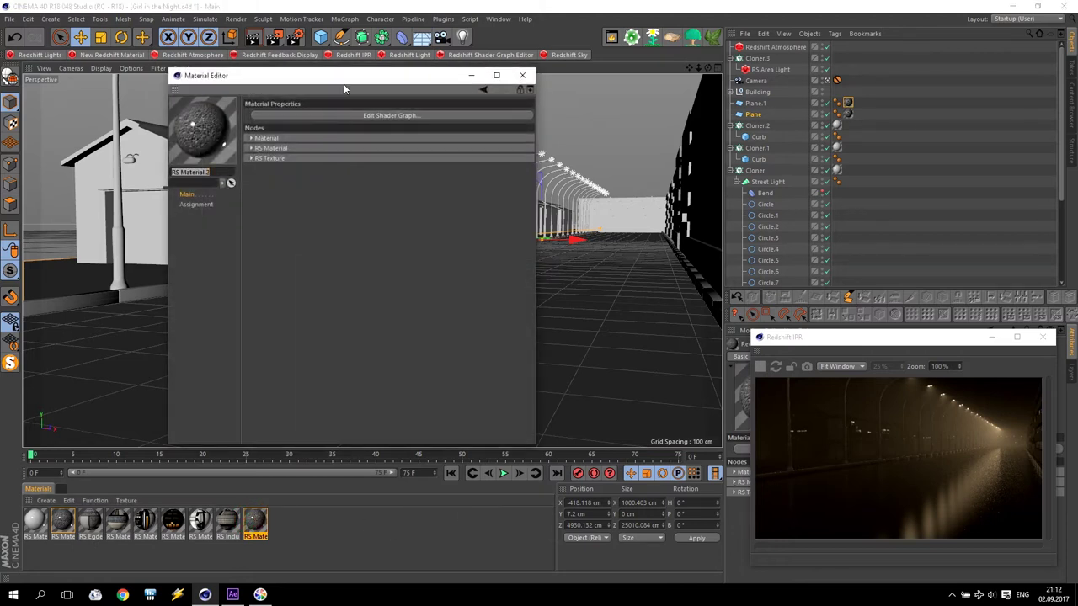
pyautogui.click(344, 115)
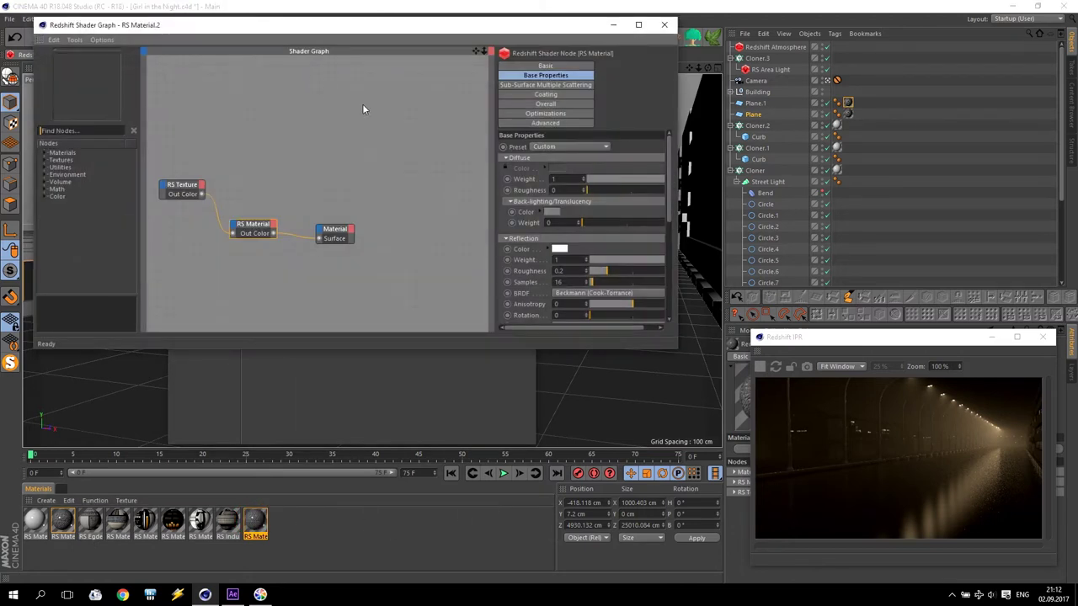
pyautogui.click(759, 370)
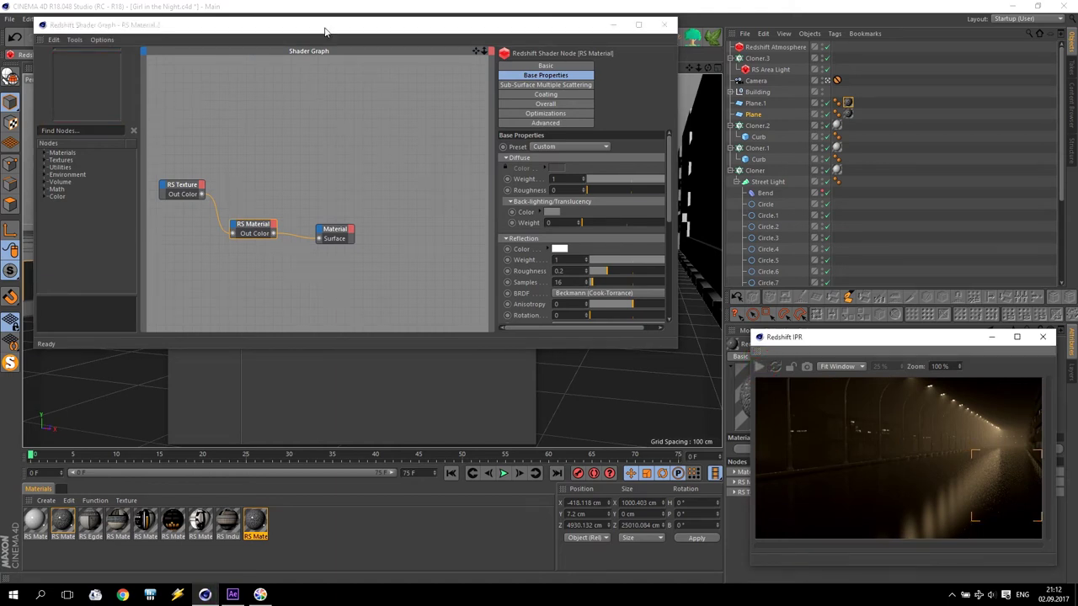
pyautogui.moveTo(325, 31); pyautogui.dragTo(335, 32)
# Add an RS Color Correct and an RS Bump Map node to the road material graph
pyautogui.click(645, 28)
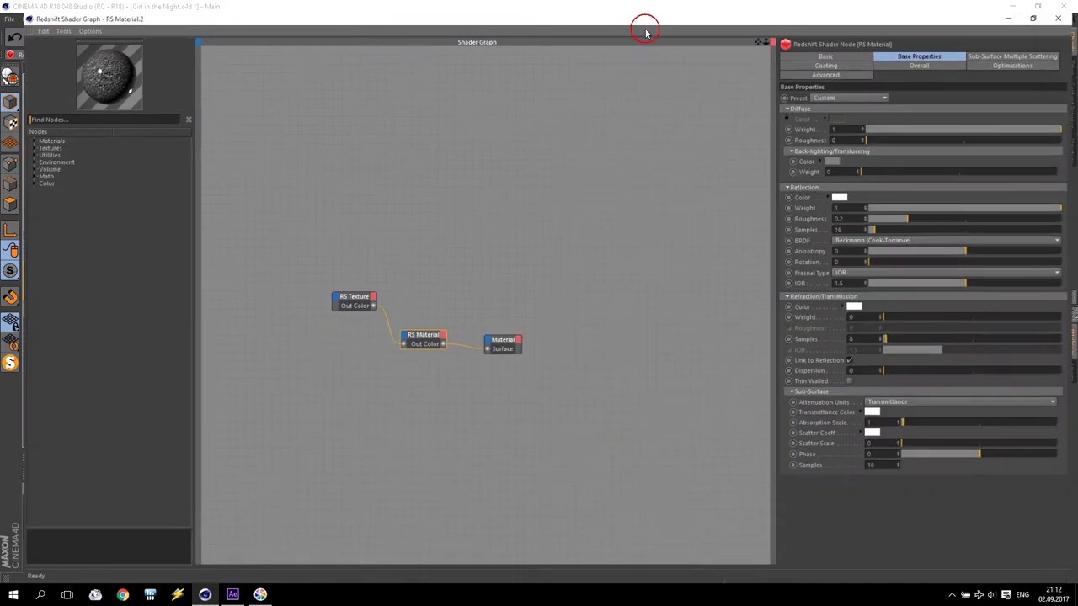
pyautogui.moveTo(340, 296); pyautogui.dragTo(272, 258)
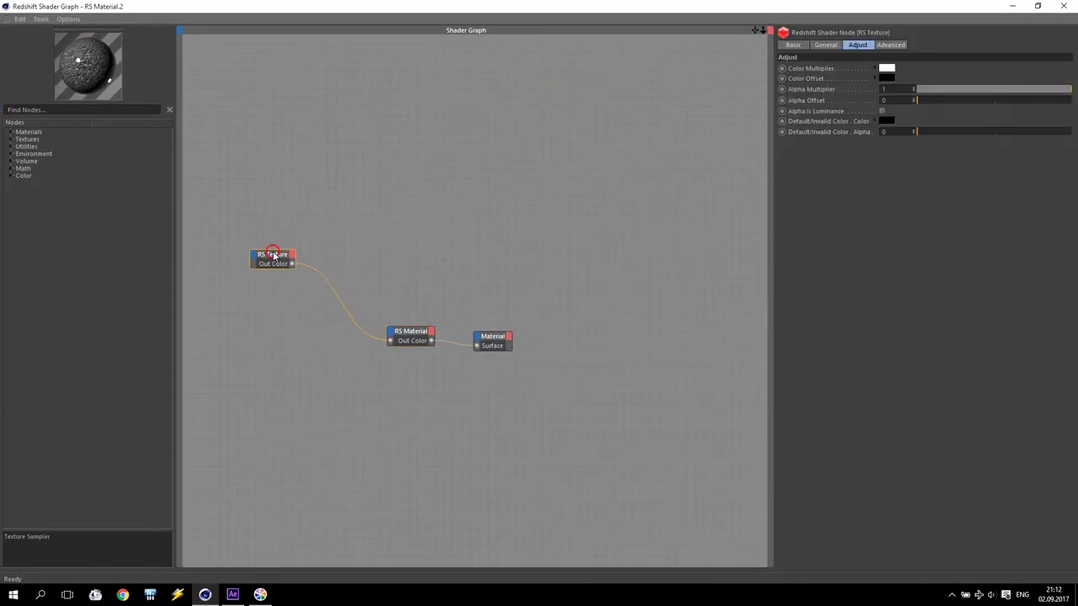
pyautogui.hotkey('ctrl', 'v')
pyautogui.moveTo(224, 297); pyautogui.dragTo(217, 319)
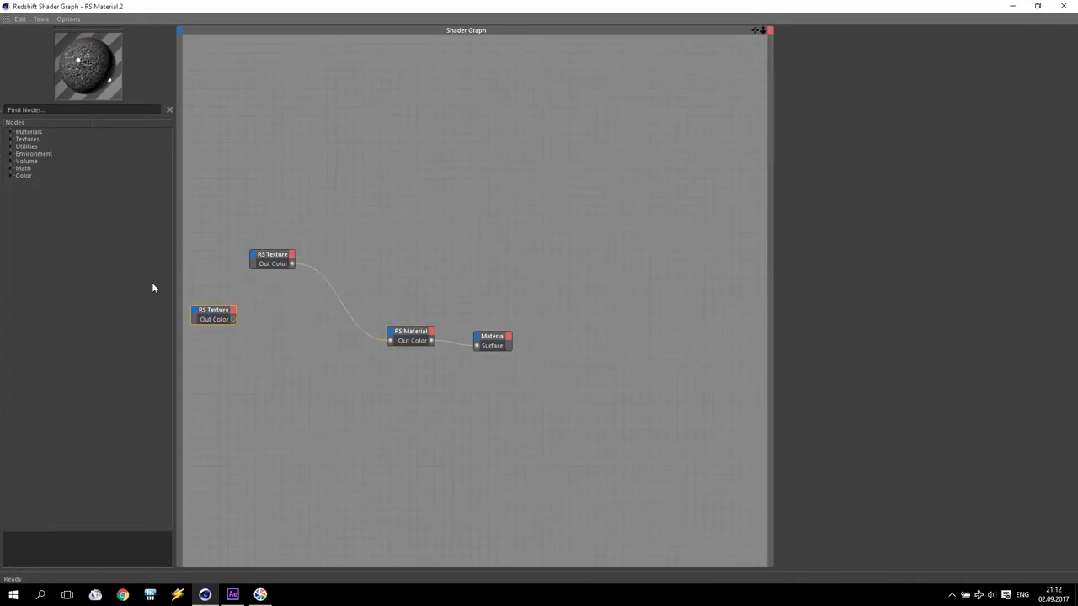
pyautogui.click(10, 176)
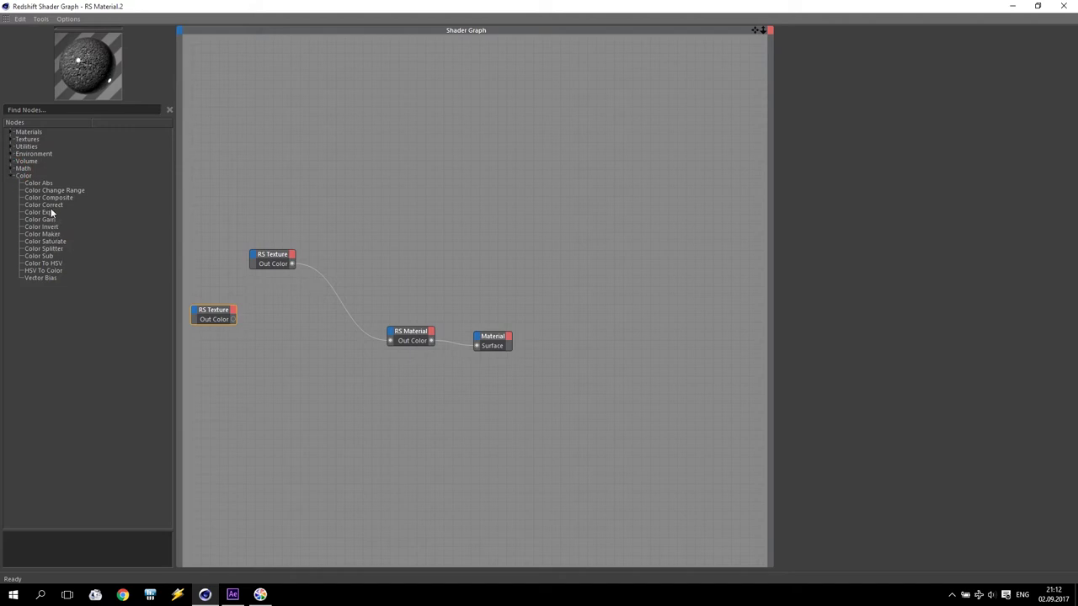
pyautogui.moveTo(234, 371)
pyautogui.mouseDown()
pyautogui.moveTo(251, 347)
pyautogui.moveTo(234, 356)
pyautogui.mouseUp()
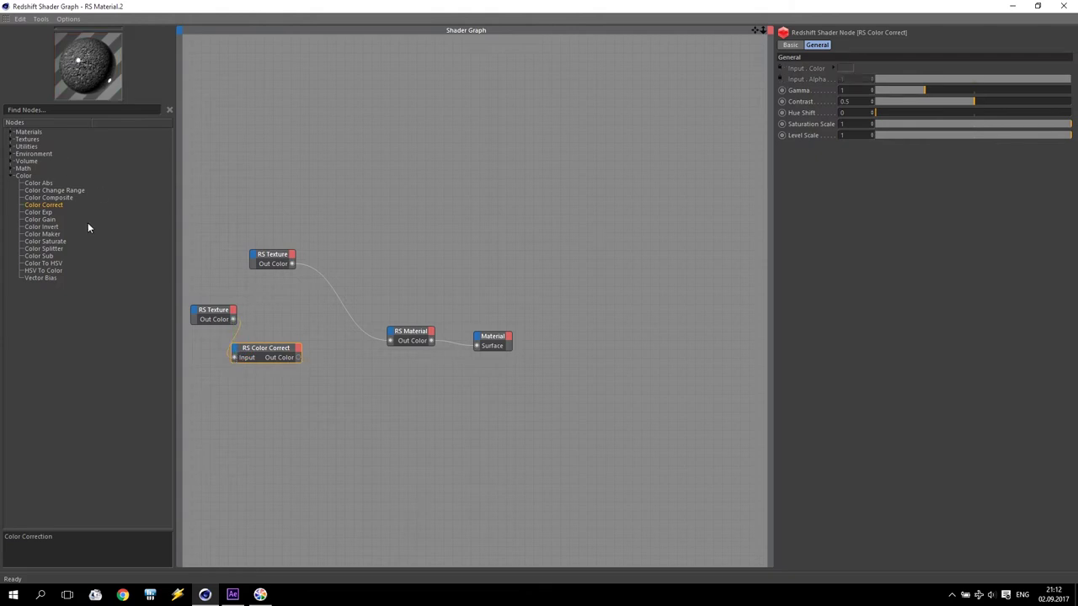
pyautogui.click(10, 147)
pyautogui.moveTo(38, 161); pyautogui.dragTo(126, 223)
pyautogui.moveTo(339, 381); pyautogui.dragTo(339, 382)
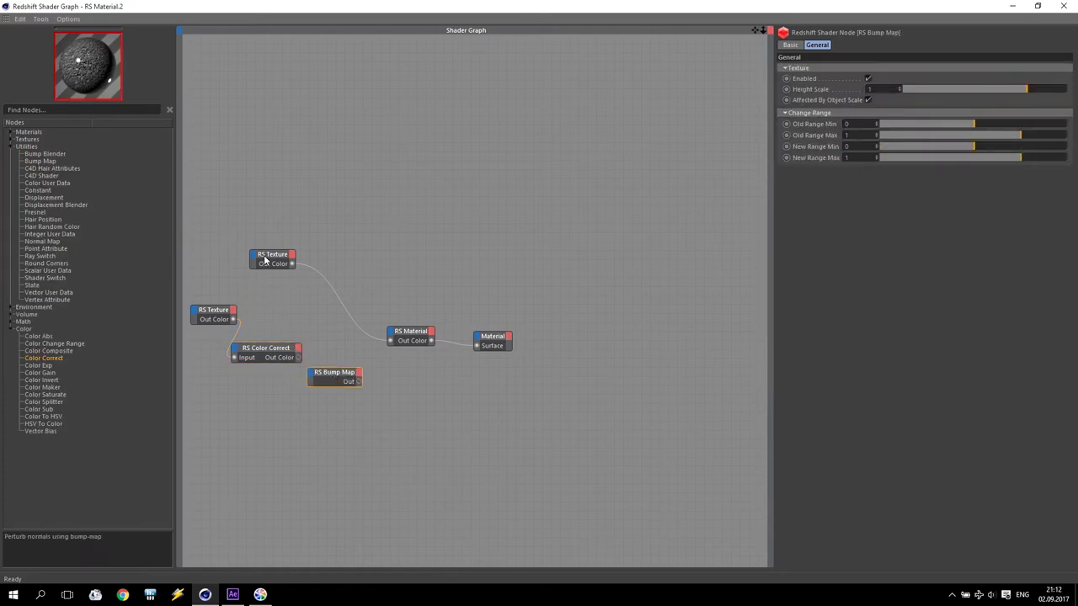
pyautogui.click(211, 311)
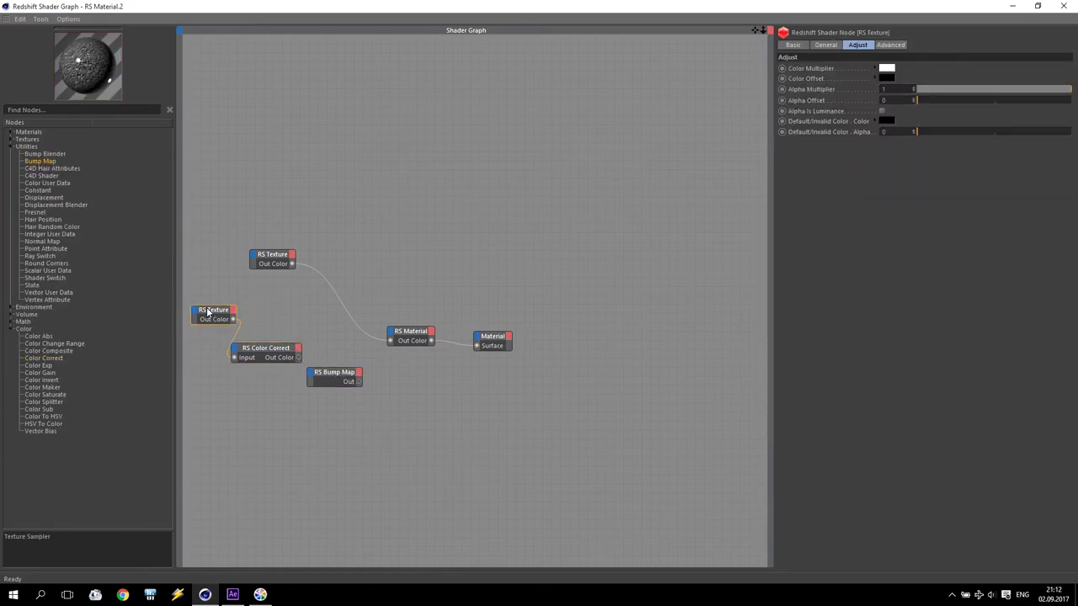
pyautogui.press('Delete')
# Route RS Texture through Color Correct with Saturation 0 into Bump Map, then Bump Input
pyautogui.moveTo(292, 263); pyautogui.dragTo(235, 357)
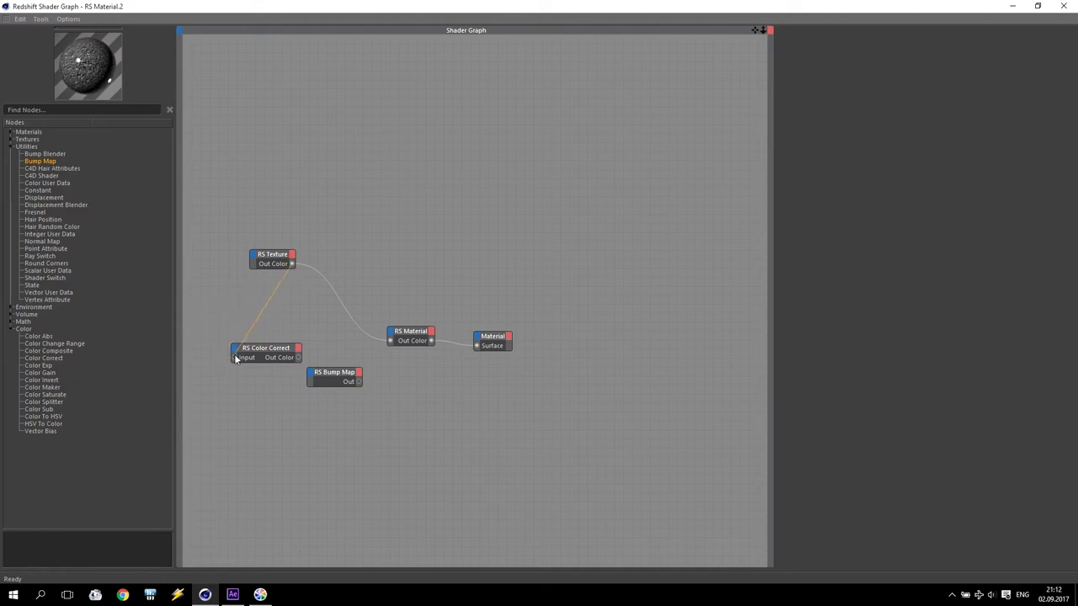
pyautogui.click(280, 351)
pyautogui.moveTo(949, 125); pyautogui.dragTo(690, 132)
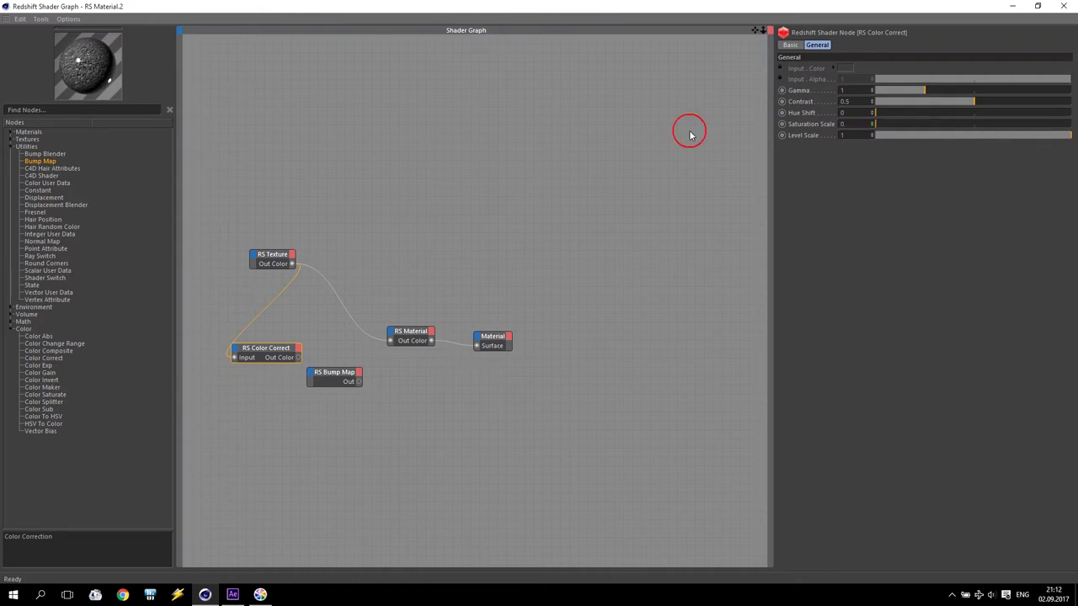
pyautogui.moveTo(298, 358); pyautogui.dragTo(393, 337)
pyautogui.click(356, 383)
pyautogui.moveTo(458, 395)
pyautogui.moveTo(462, 416)
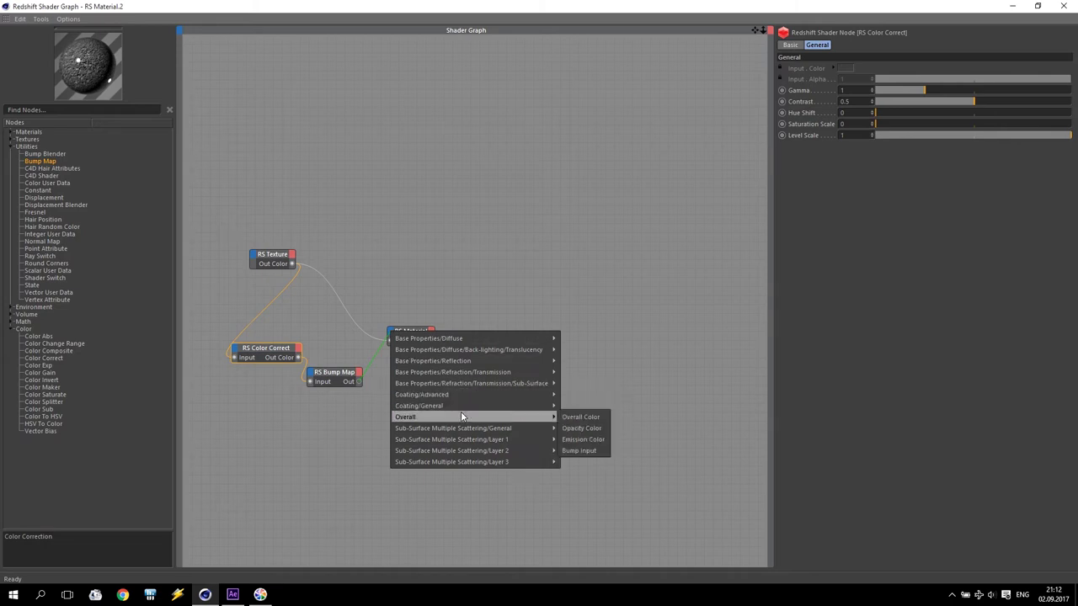
pyautogui.click(579, 451)
# Tidy the node layout and also wire Color Correct's output into the material's Refl Weight
pyautogui.click(411, 333)
pyautogui.moveTo(413, 331); pyautogui.dragTo(443, 294)
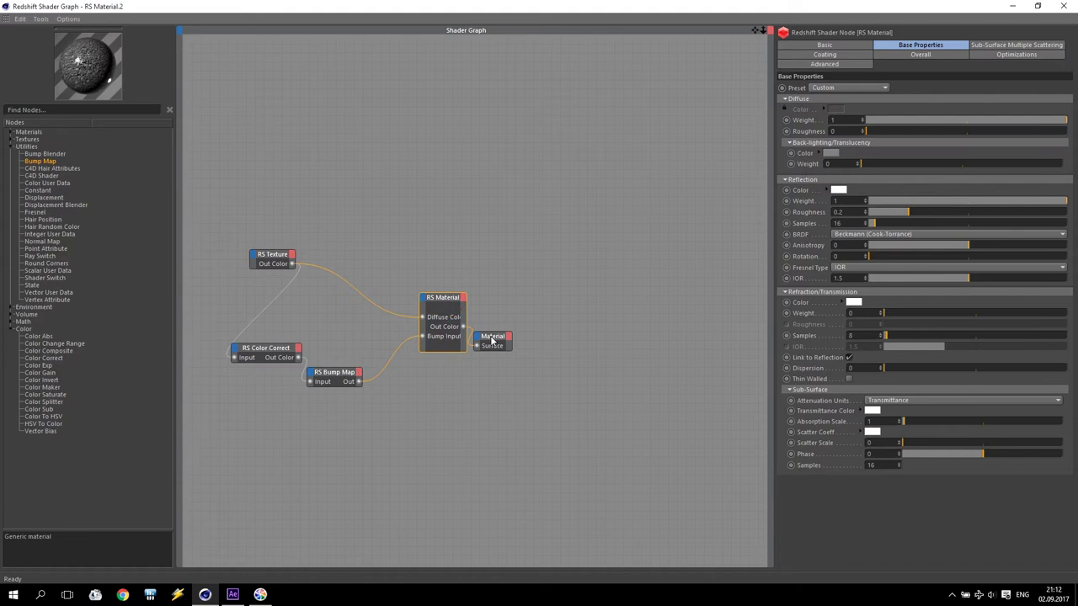
pyautogui.moveTo(492, 339); pyautogui.dragTo(624, 337)
pyautogui.moveTo(445, 296); pyautogui.dragTo(521, 321)
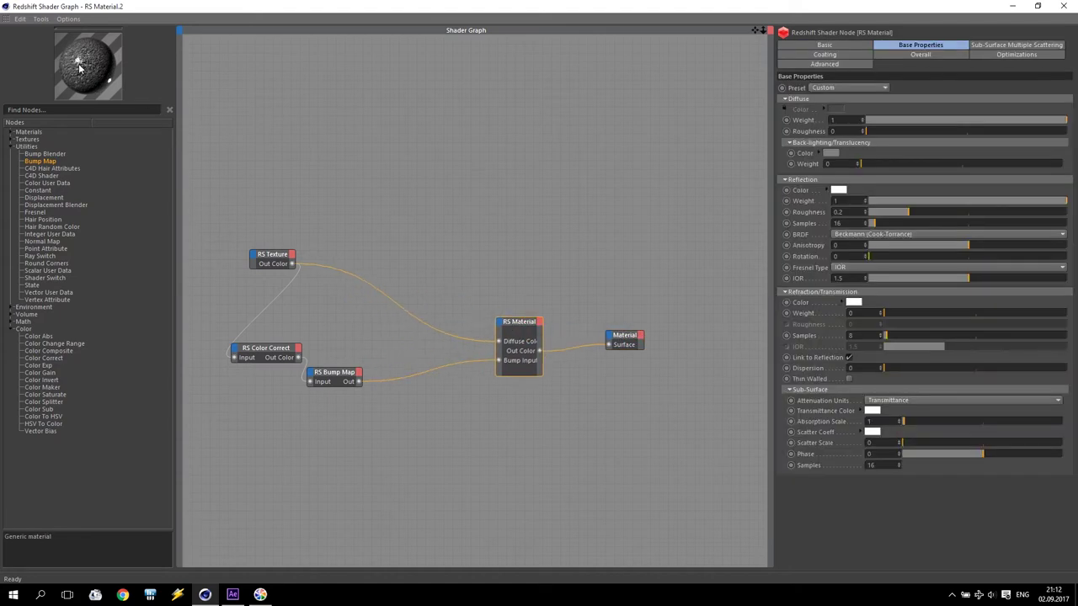
pyautogui.moveTo(338, 371); pyautogui.dragTo(391, 347)
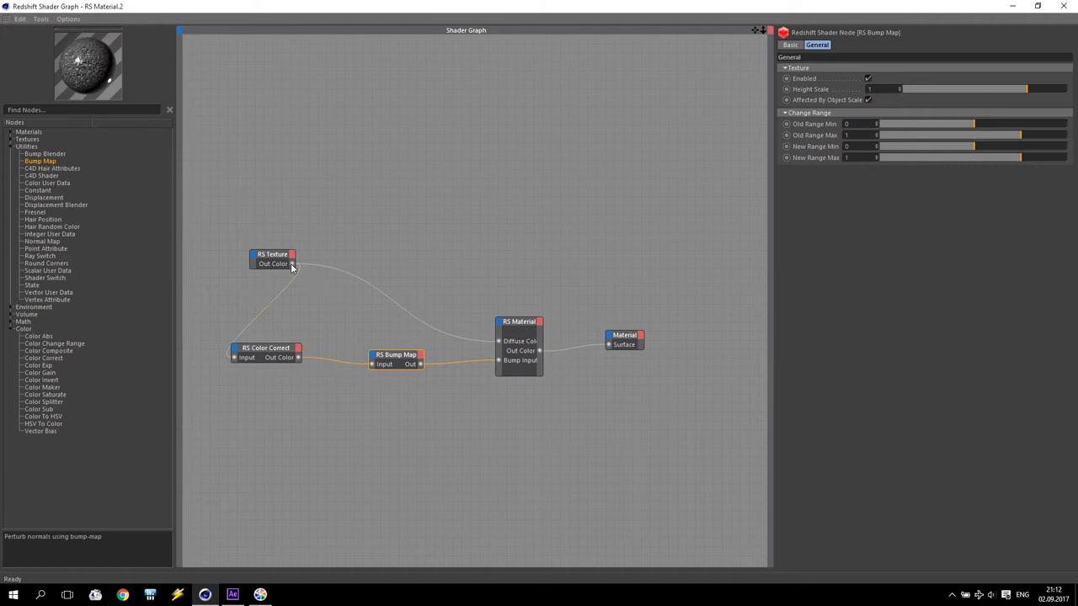
pyautogui.moveTo(297, 357); pyautogui.dragTo(498, 327)
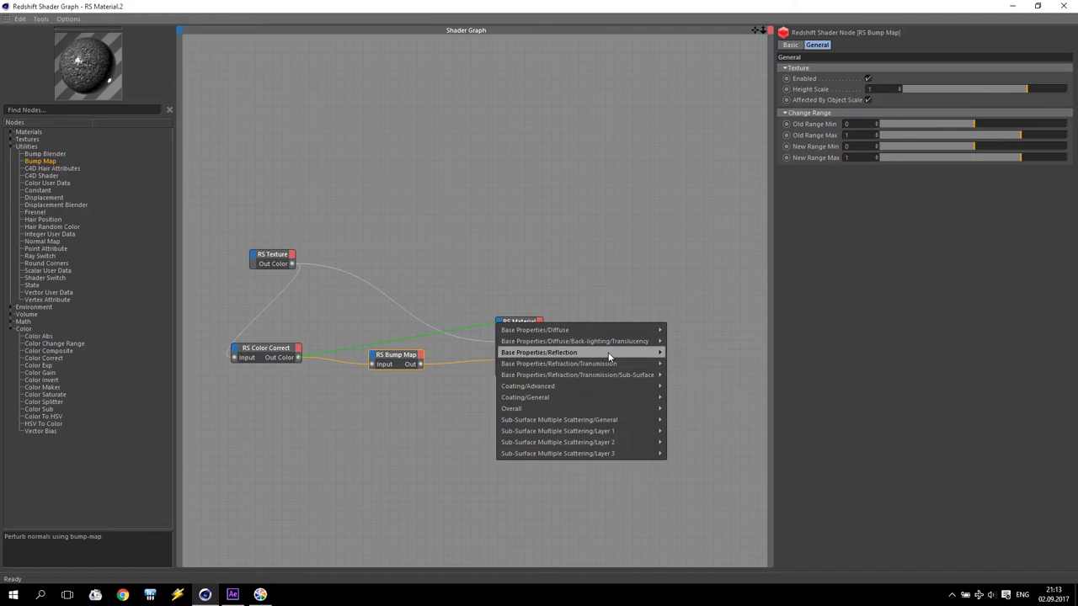
pyautogui.moveTo(609, 354)
pyautogui.click(690, 363)
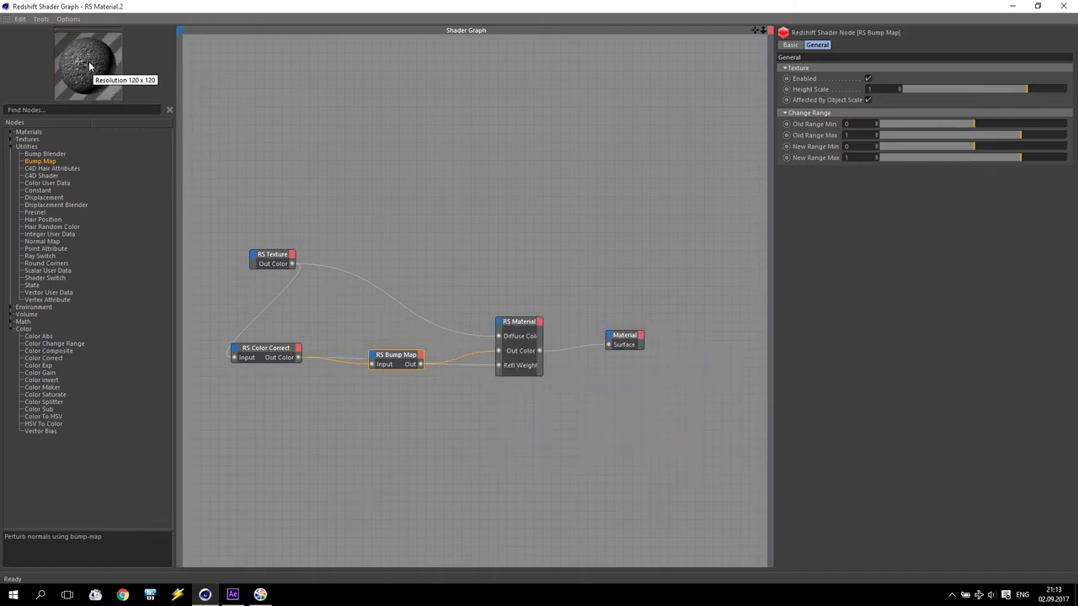
pyautogui.click(1064, 5)
# Render a 1280×720 frame to the Picture Viewer and inspect the bumpy wet road full screen
pyautogui.click(760, 368)
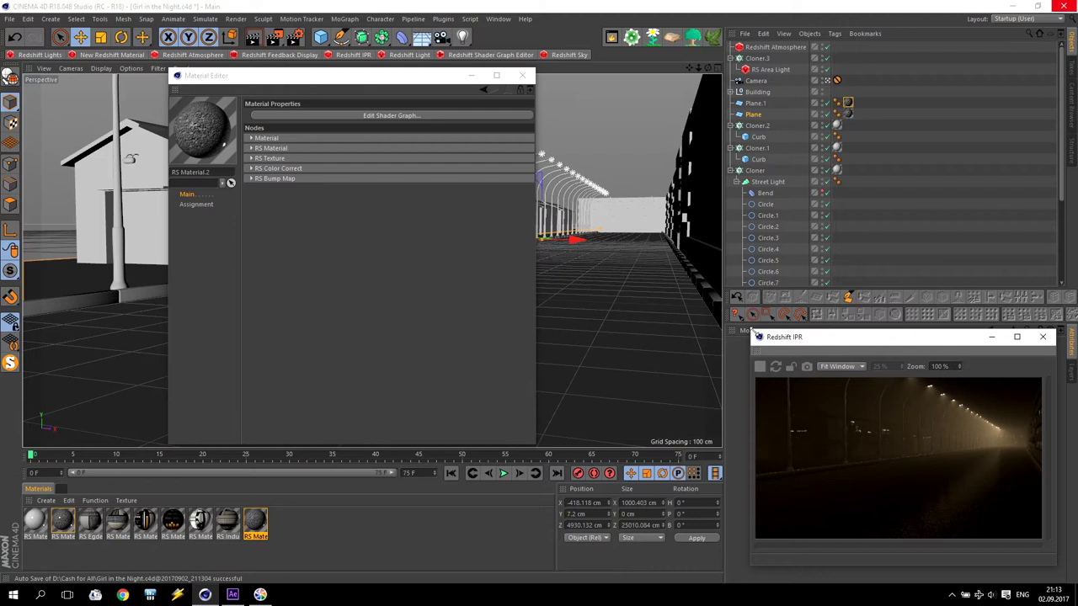
pyautogui.click(1043, 336)
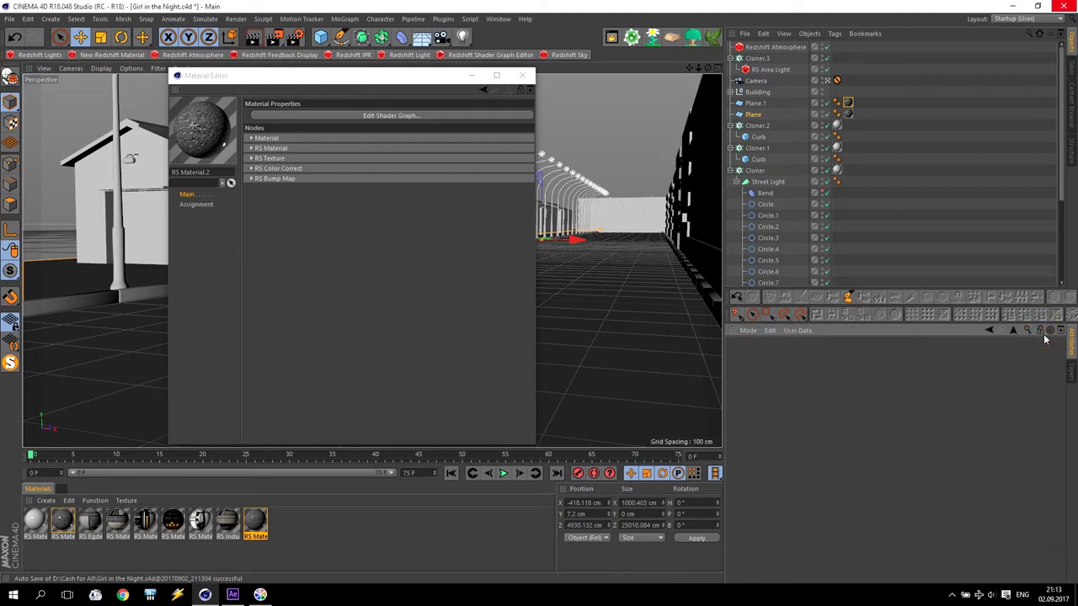
pyautogui.click(273, 37)
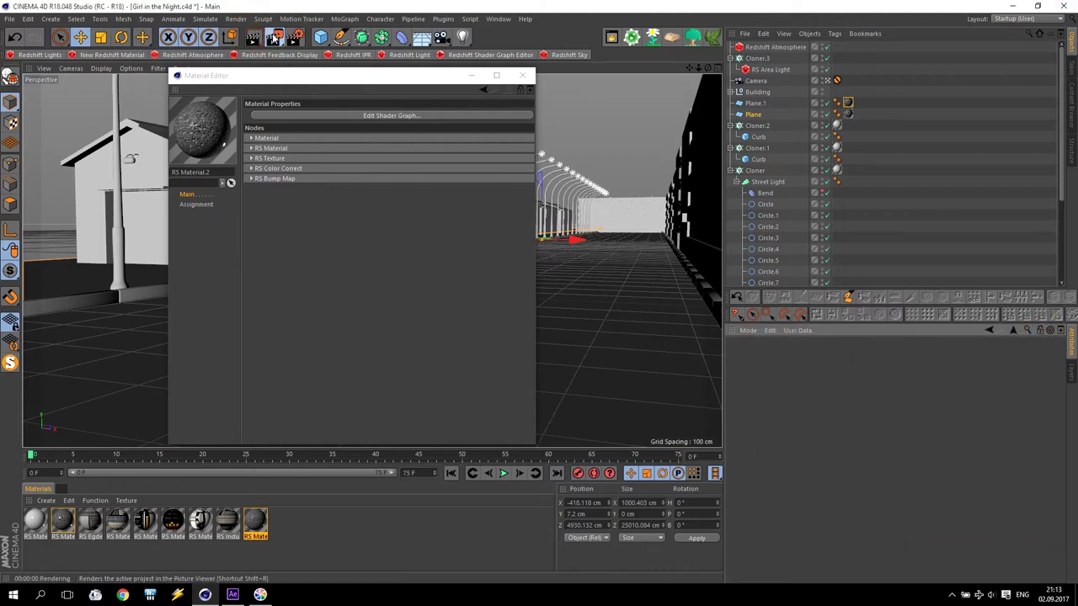
pyautogui.click(657, 113)
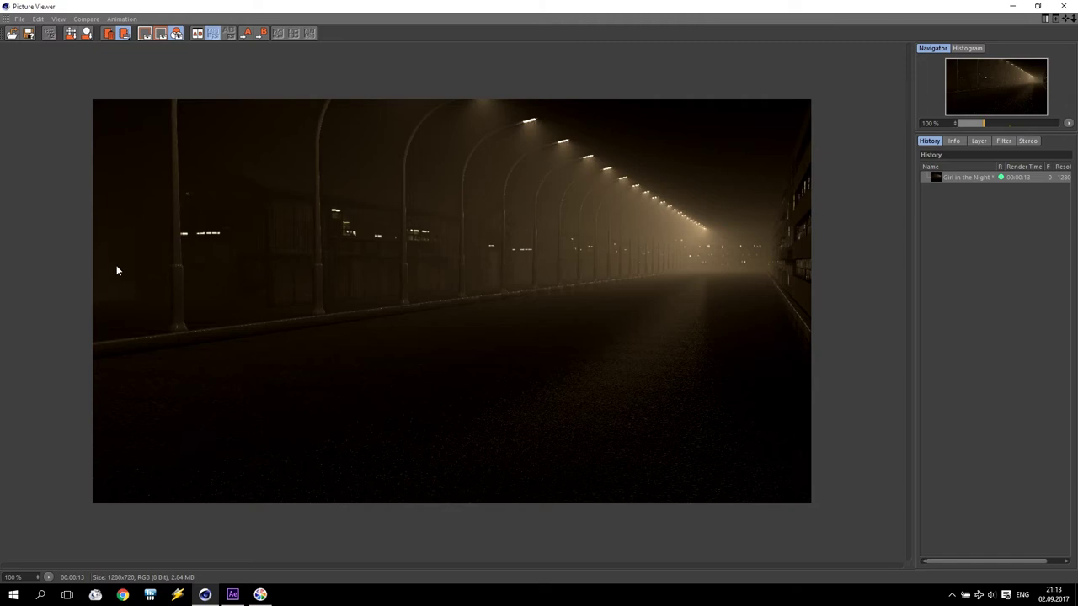
pyautogui.click(1063, 6)
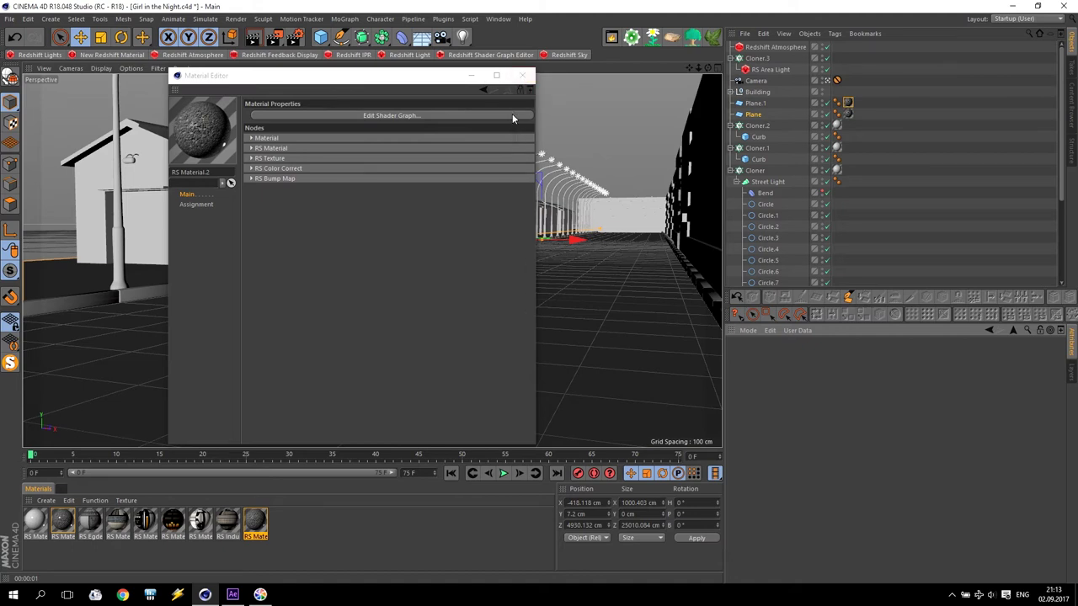
# Open RS Material.2's shader graph and shift the texture, colour-correct and bump nodes aside
pyautogui.doubleClick(256, 522)
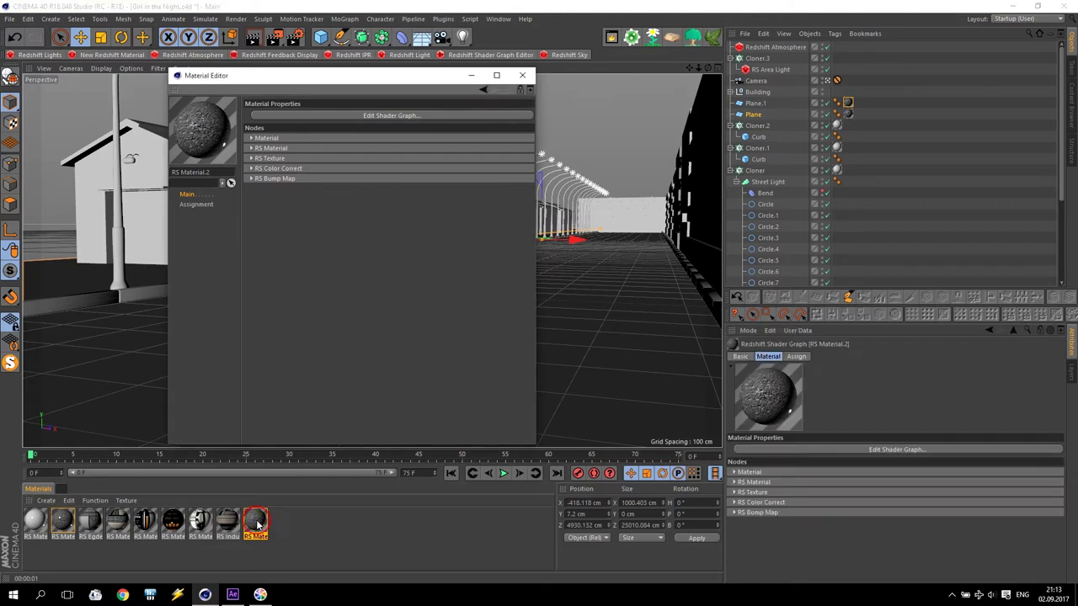
pyautogui.click(314, 115)
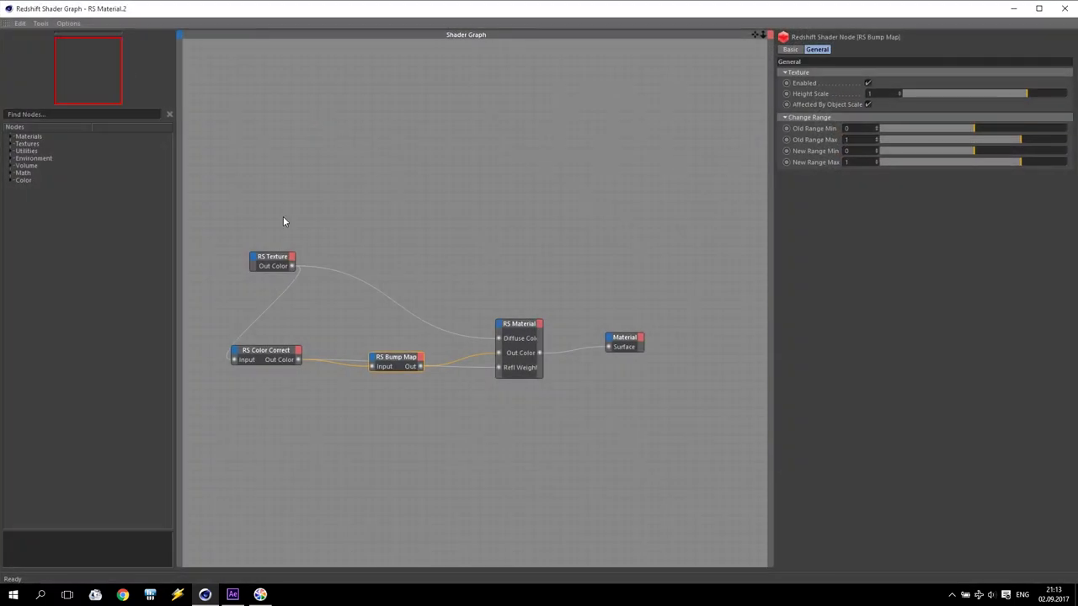
pyautogui.moveTo(216, 210); pyautogui.dragTo(403, 429)
pyautogui.moveTo(393, 363); pyautogui.dragTo(425, 339)
pyautogui.moveTo(304, 237); pyautogui.dragTo(276, 234)
pyautogui.click(396, 235)
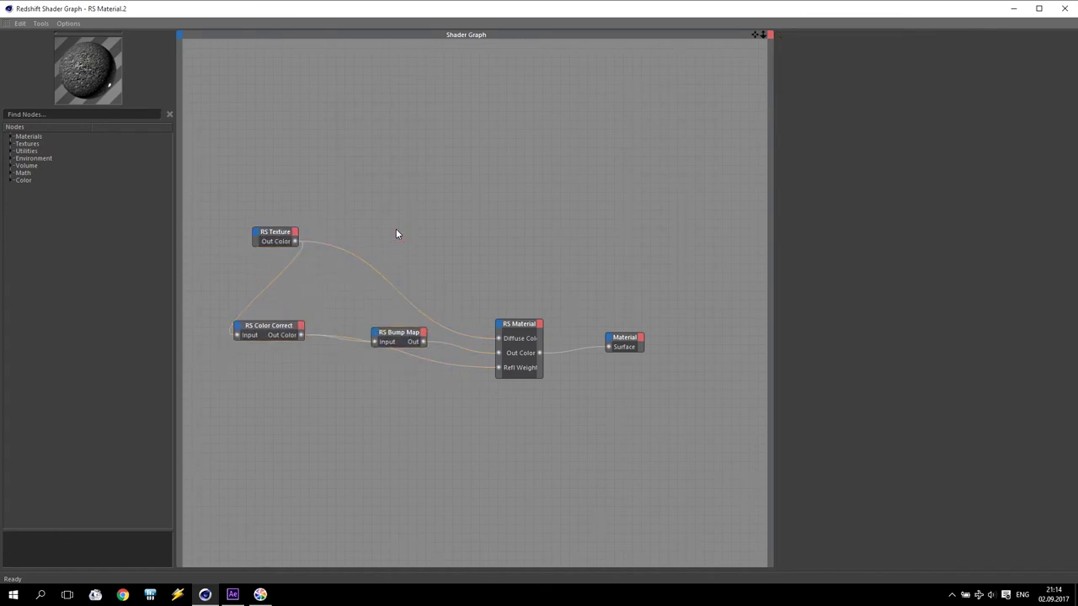
pyautogui.moveTo(524, 328); pyautogui.dragTo(528, 326)
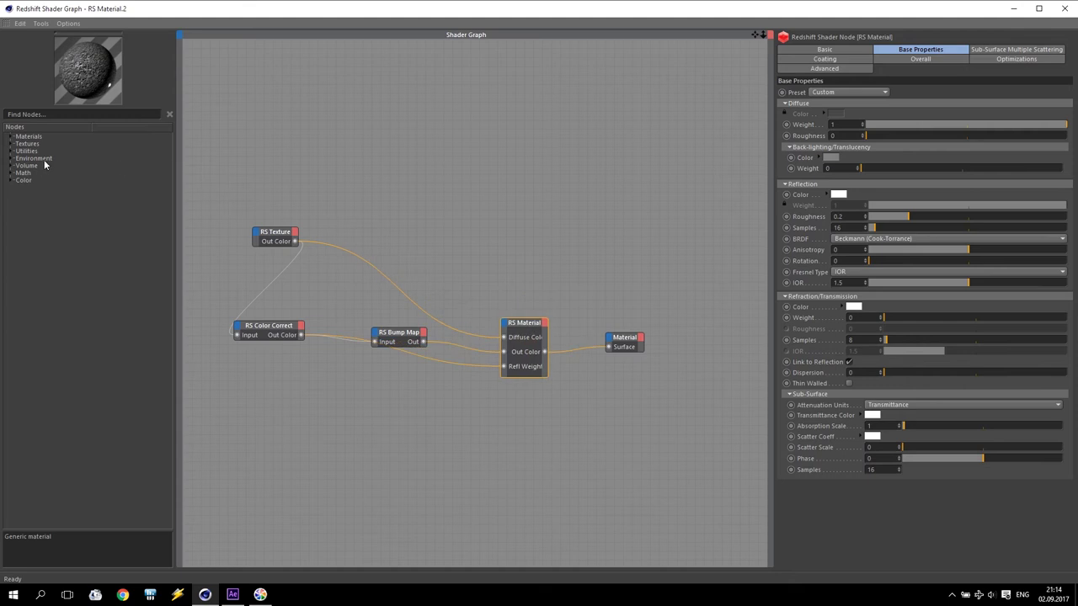
# Feed an RS Noise through a second Color Correct with Contrast 1 into Refl Weight
pyautogui.click(11, 144)
pyautogui.moveTo(32, 174); pyautogui.dragTo(250, 389)
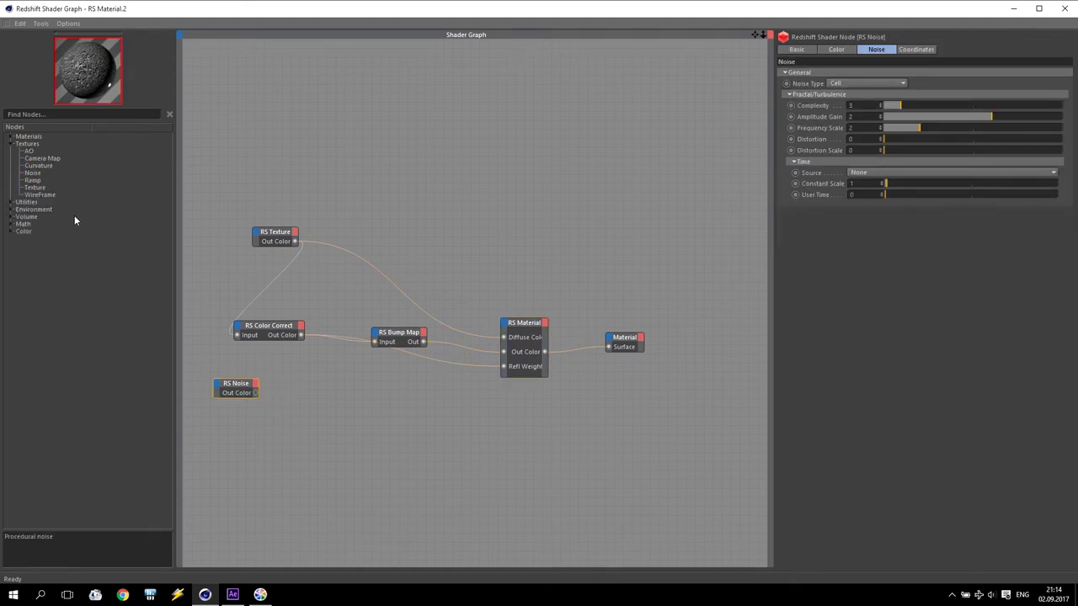
pyautogui.click(11, 232)
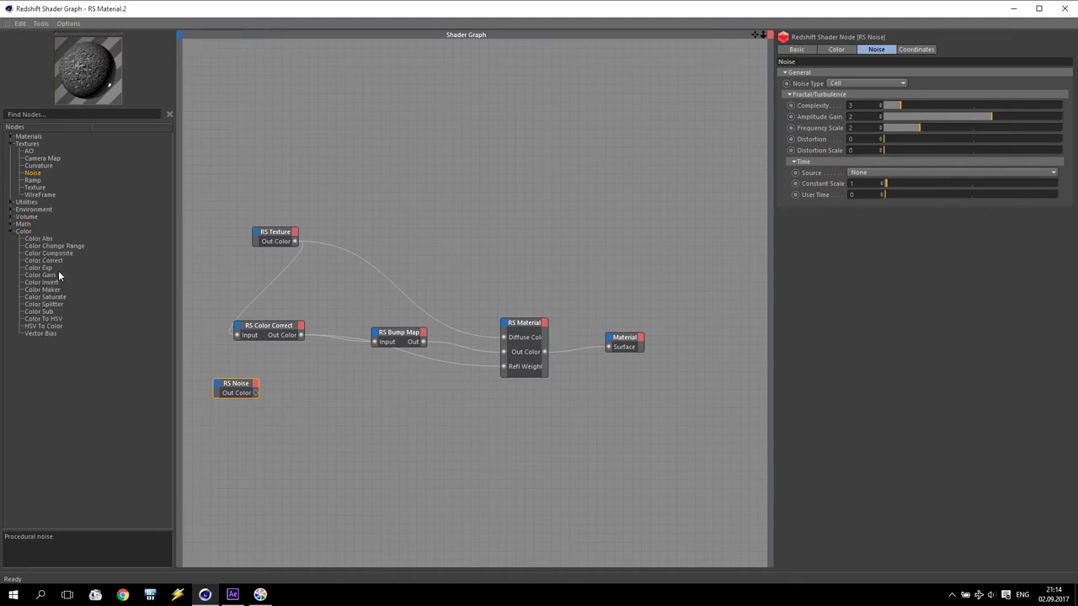
pyautogui.moveTo(61, 264); pyautogui.dragTo(324, 392)
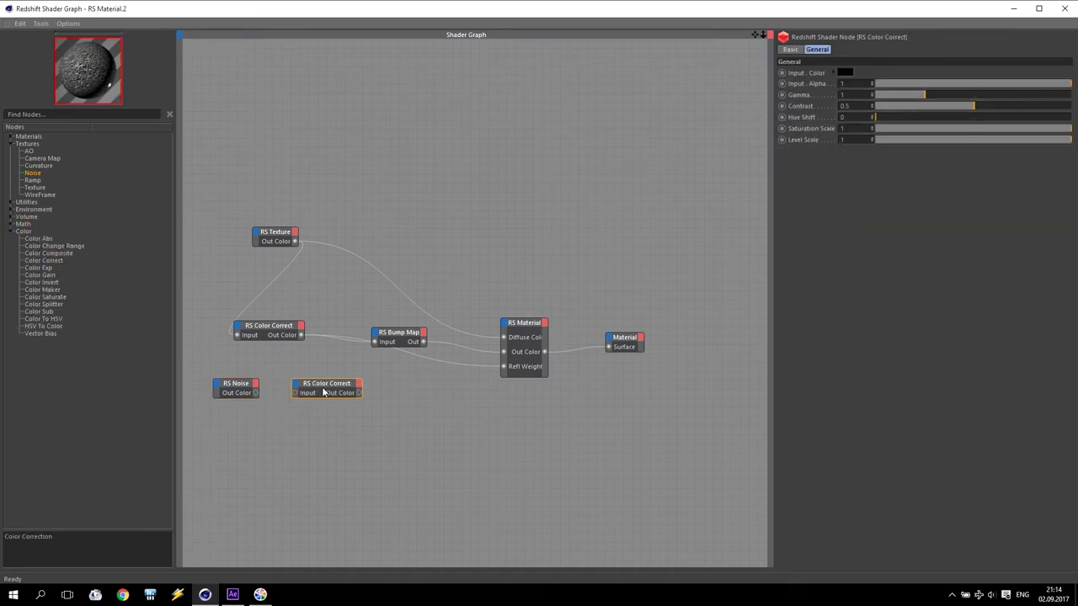
pyautogui.moveTo(256, 393); pyautogui.dragTo(297, 393)
pyautogui.click(321, 385)
pyautogui.moveTo(975, 105); pyautogui.dragTo(1073, 106)
pyautogui.moveTo(359, 393); pyautogui.dragTo(504, 367)
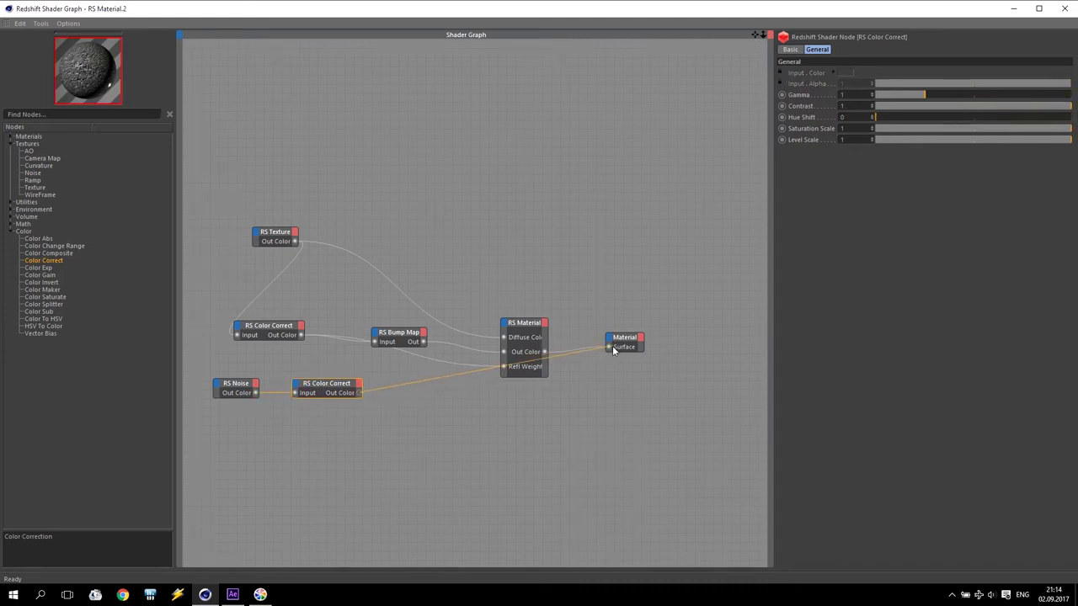
pyautogui.click(1013, 10)
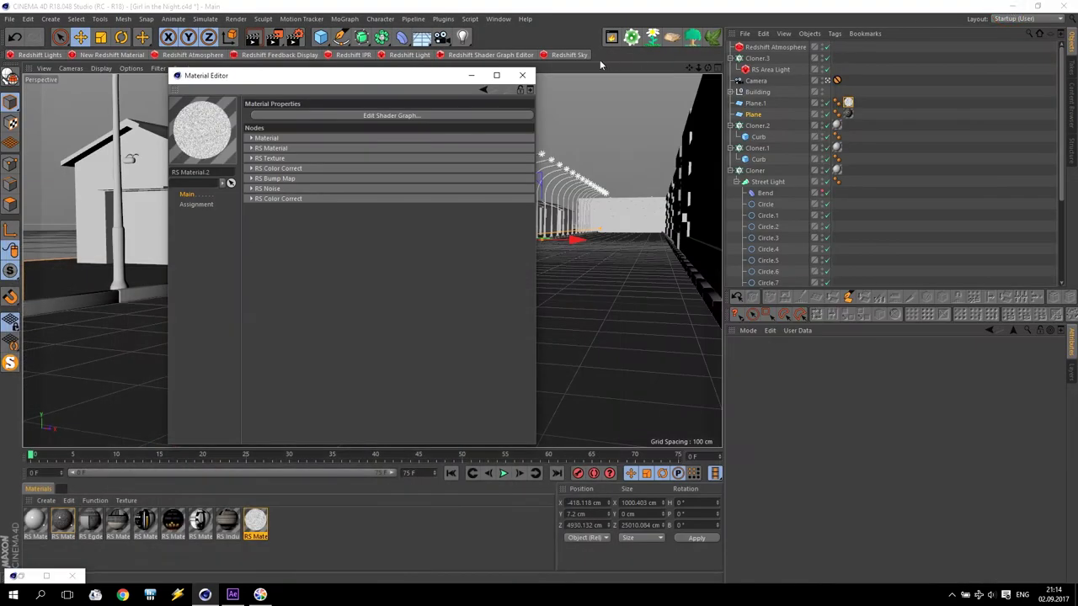
# Preview the street fog-free in an enlarged Redshift IPR, then reopen RS Material.2's shader graph
pyautogui.click(472, 75)
pyautogui.click(353, 55)
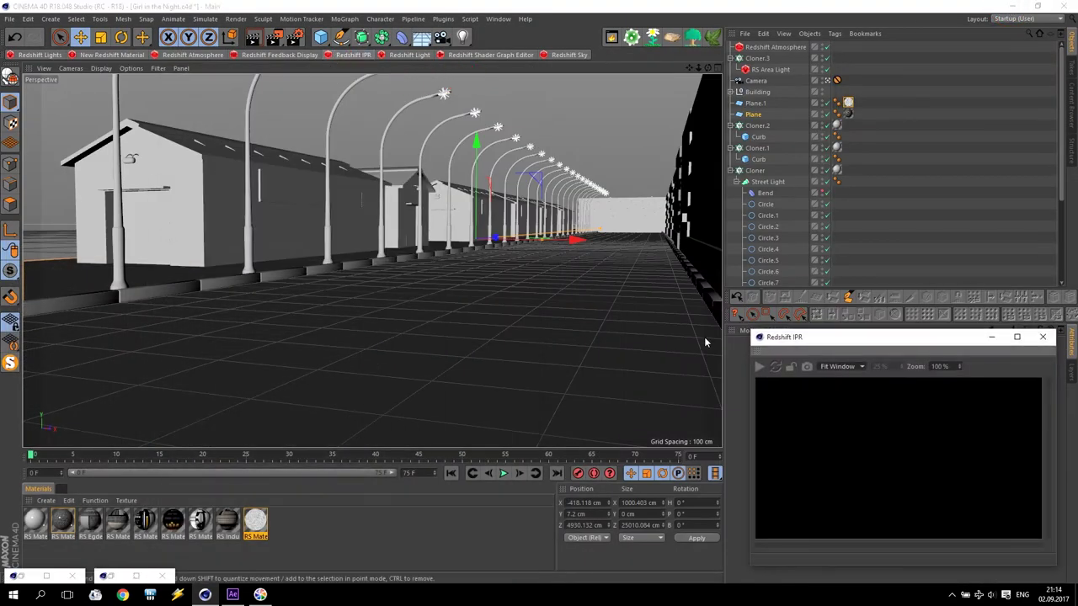
pyautogui.click(758, 366)
pyautogui.moveTo(752, 331); pyautogui.dragTo(529, 57)
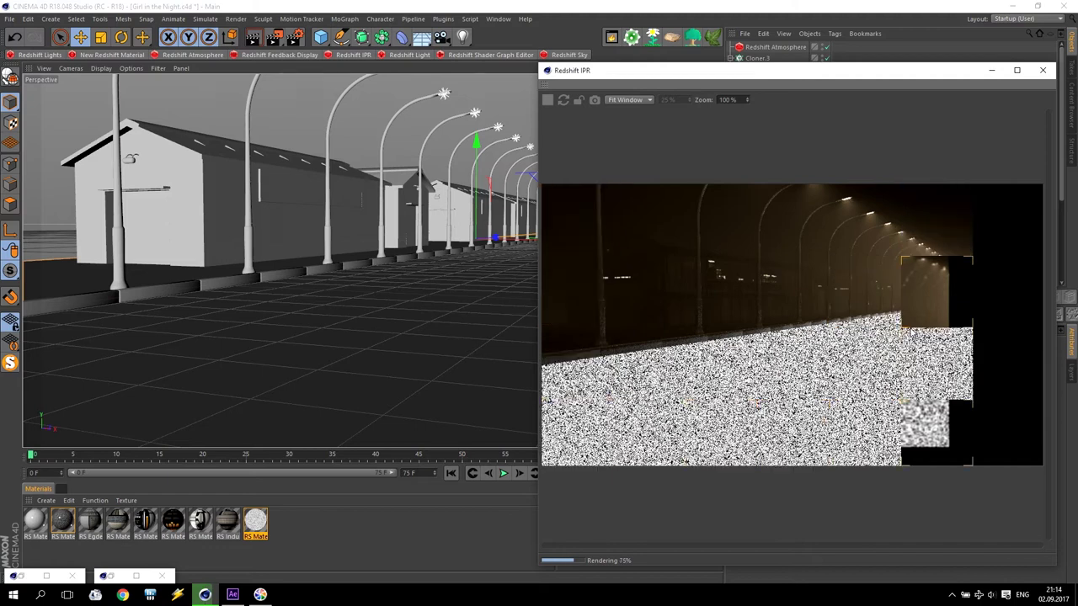
pyautogui.click(826, 47)
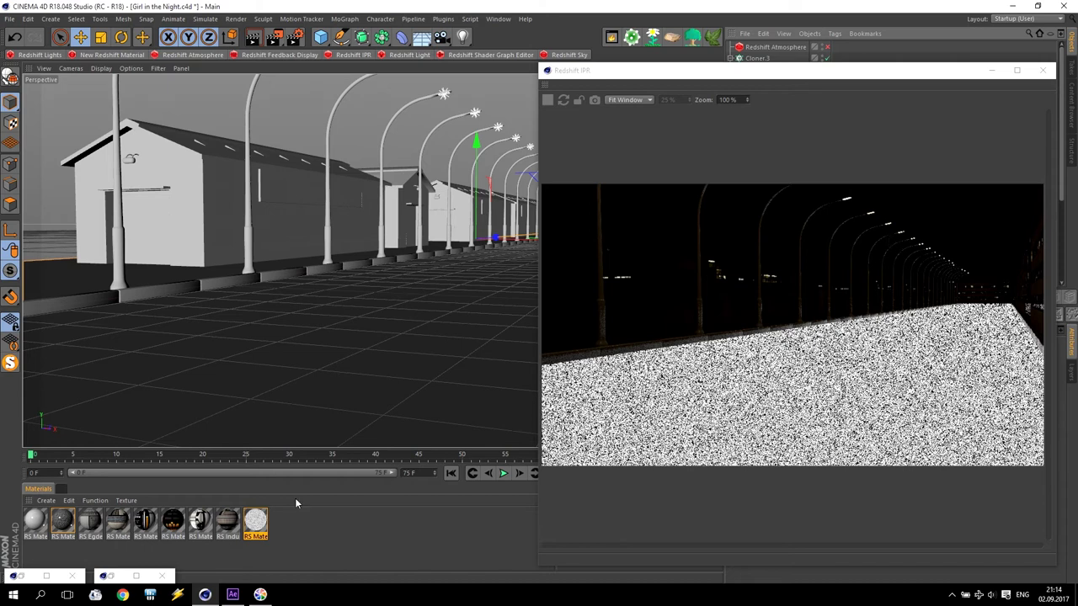
pyautogui.doubleClick(254, 523)
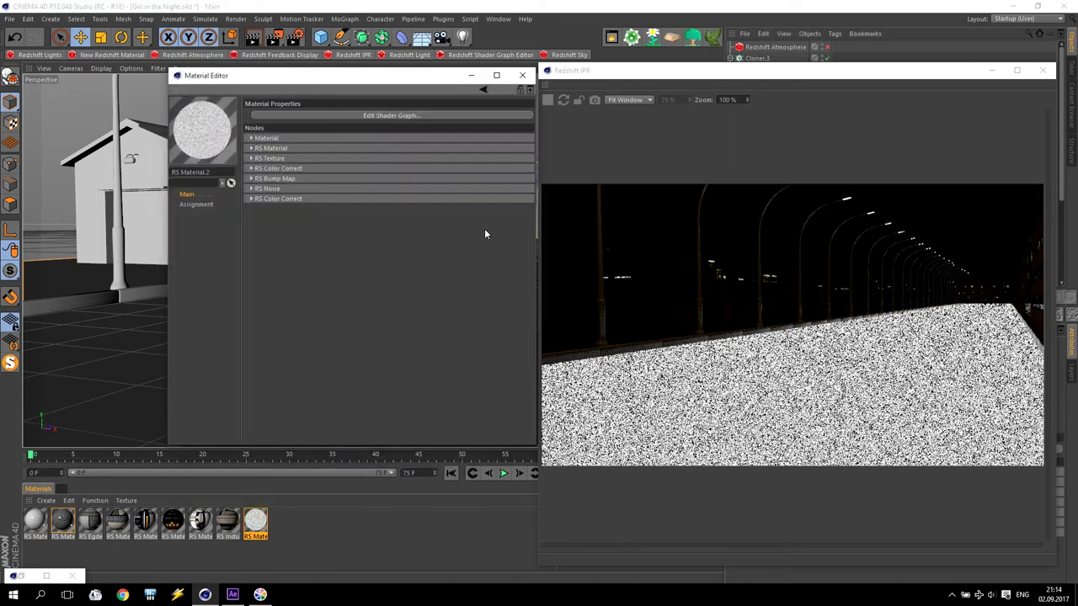
pyautogui.click(392, 116)
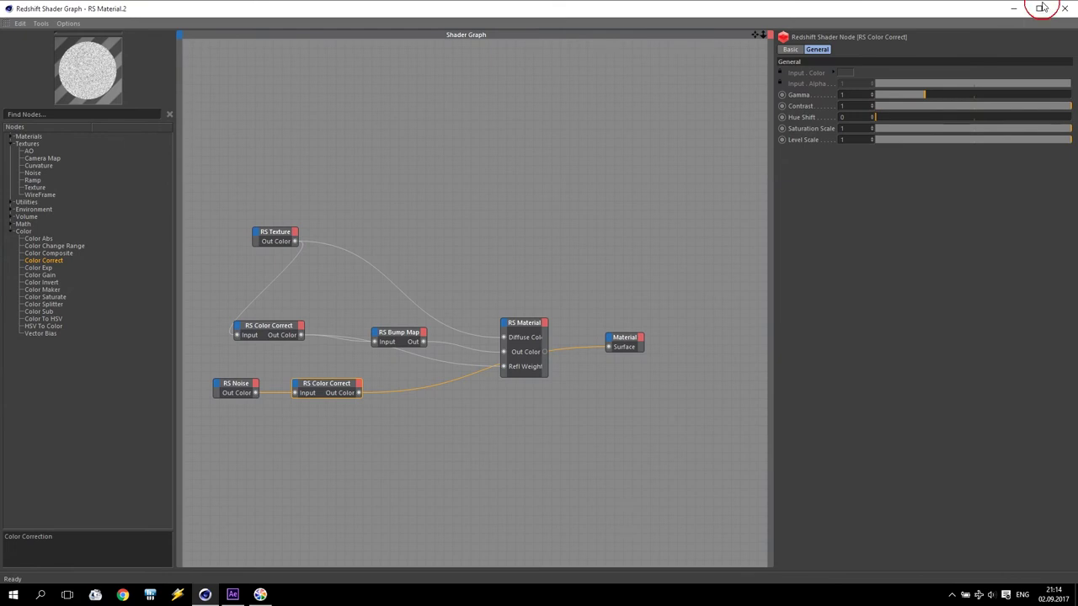
# Dock a narrower shader graph window at the top-left and select the RS Noise node
pyautogui.doubleClick(982, 10)
pyautogui.moveTo(1017, 82); pyautogui.dragTo(570, 82)
pyautogui.moveTo(375, 37); pyautogui.dragTo(443, 14)
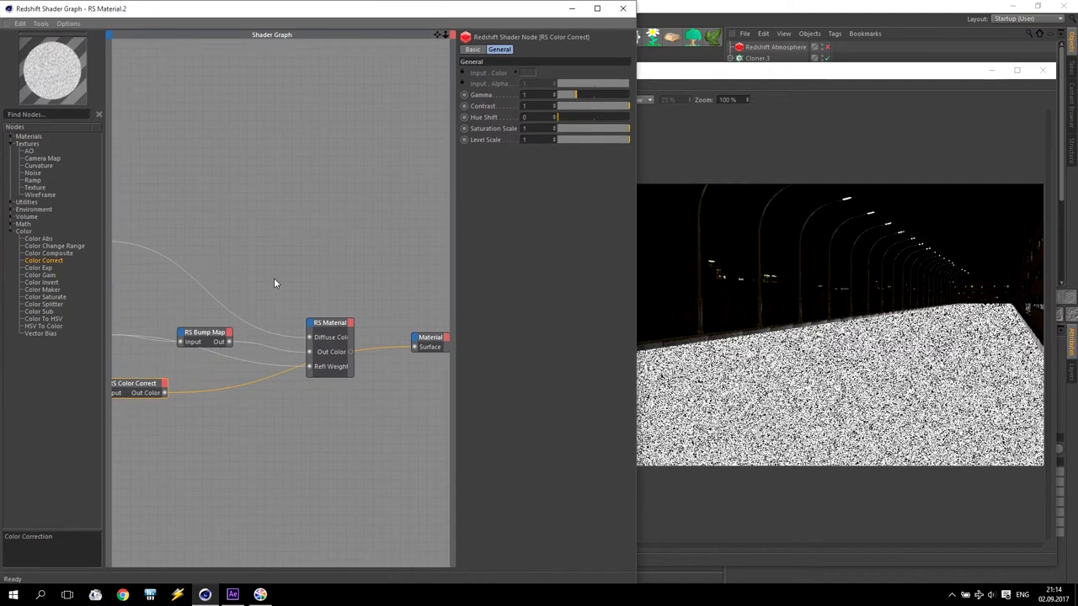
pyautogui.moveTo(436, 37); pyautogui.dragTo(436, 41)
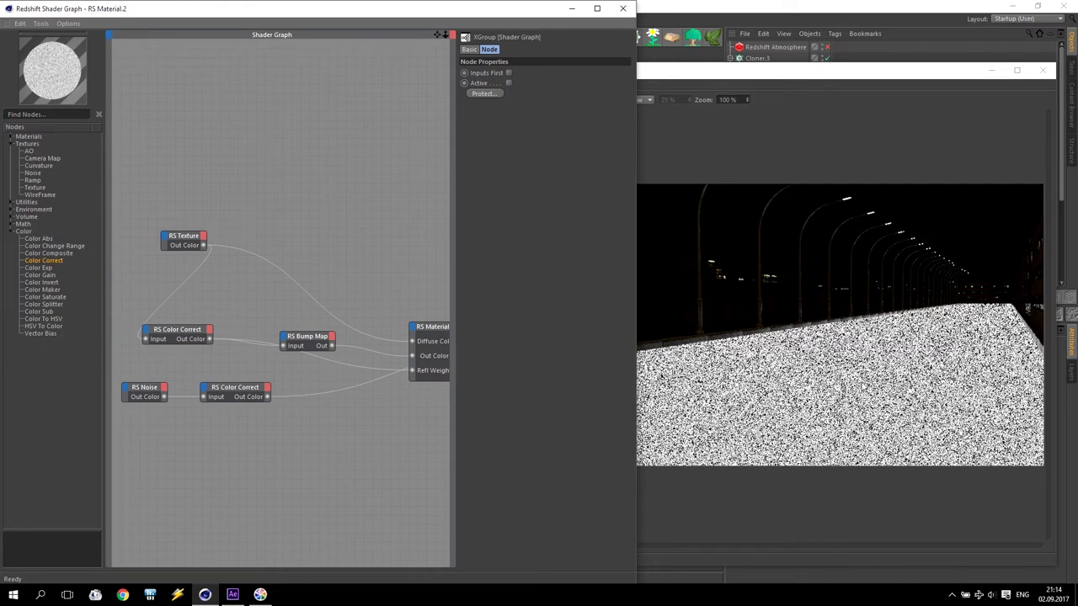
pyautogui.click(140, 391)
# Set the RS Noise type to Fractal after briefly trying Turbulence
pyautogui.click(558, 84)
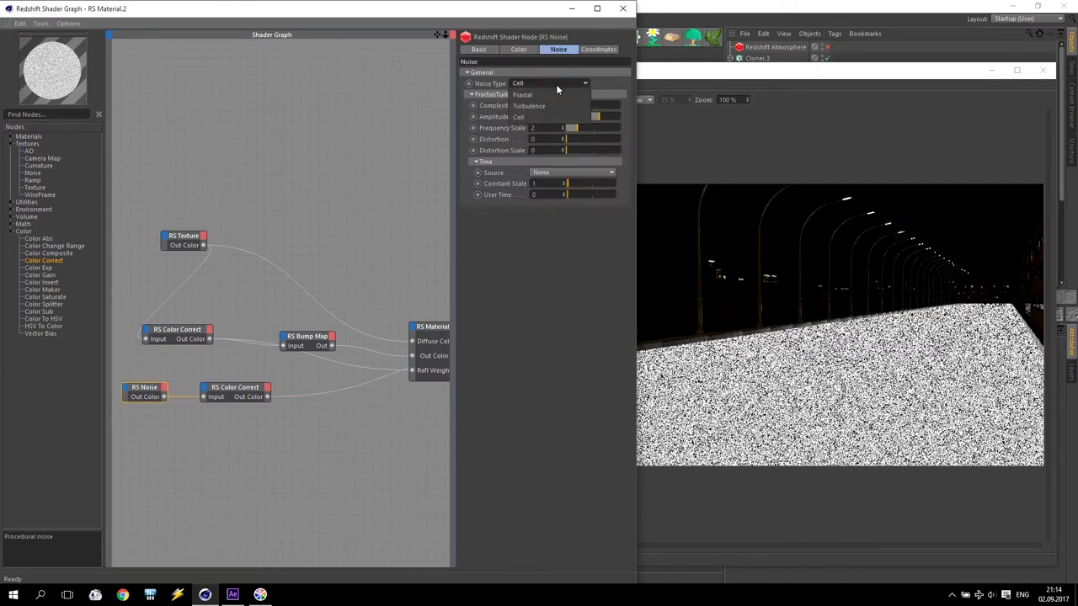
pyautogui.click(550, 94)
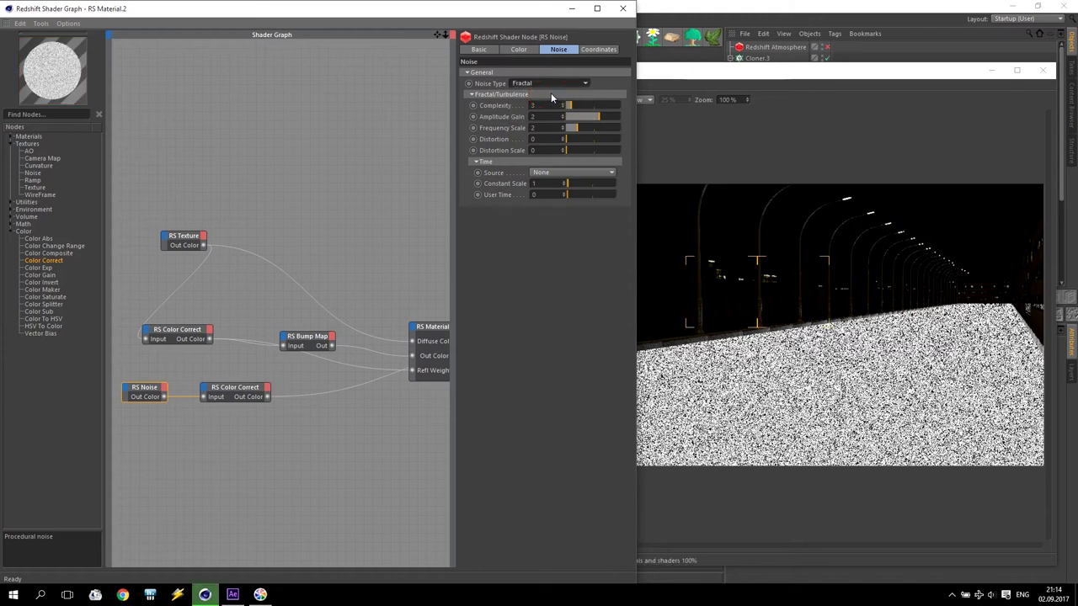
pyautogui.click(551, 83)
pyautogui.click(551, 106)
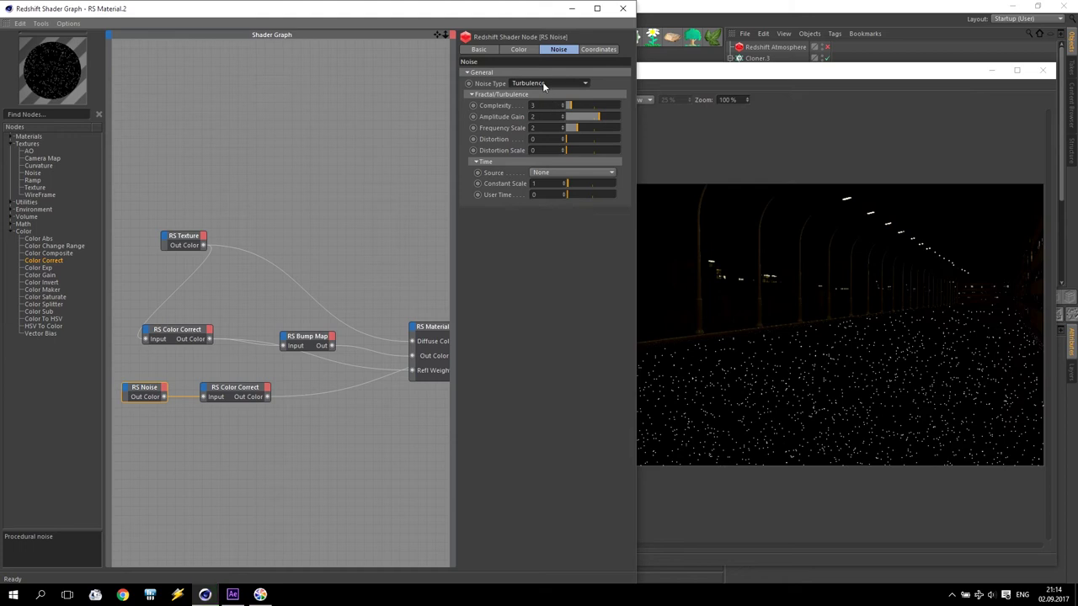
pyautogui.click(542, 83)
pyautogui.click(542, 94)
# Set the noise's Overall Scale to 0.02 on the Coordinates tab
pyautogui.click(598, 48)
pyautogui.moveTo(548, 83); pyautogui.dragTo(448, 83)
pyautogui.write('1')
pyautogui.press('Return')
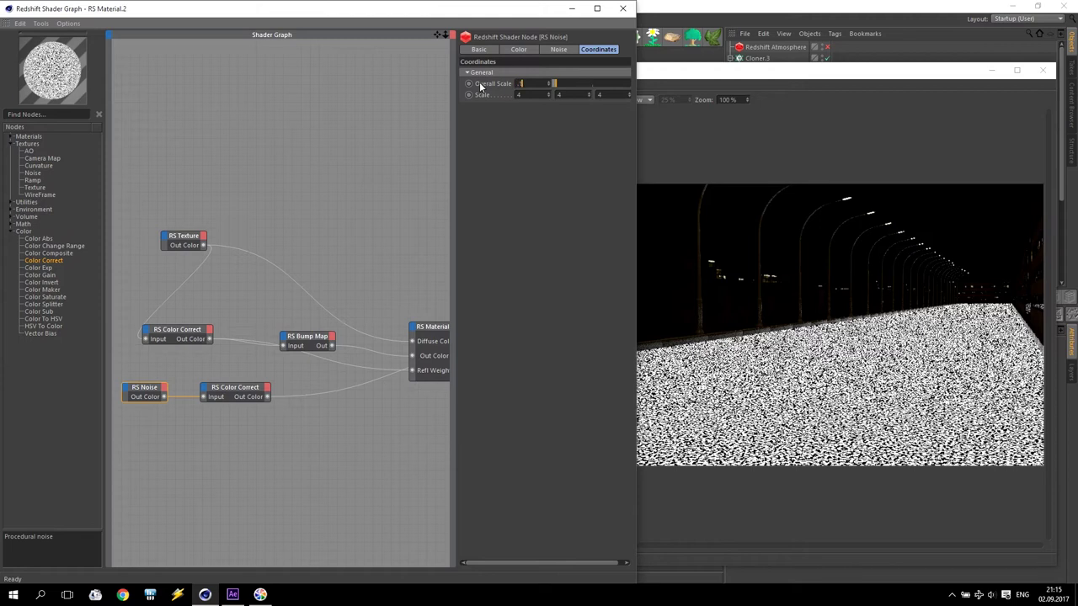
pyautogui.write('0.1')
pyautogui.press('Return')
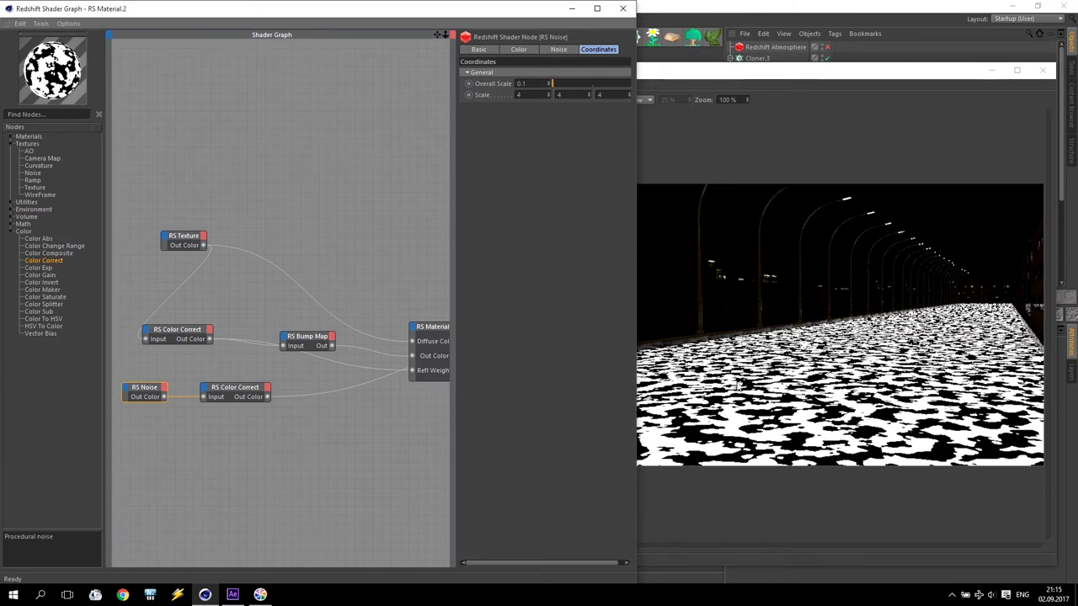
pyautogui.moveTo(521, 84); pyautogui.dragTo(533, 84)
pyautogui.press('Return')
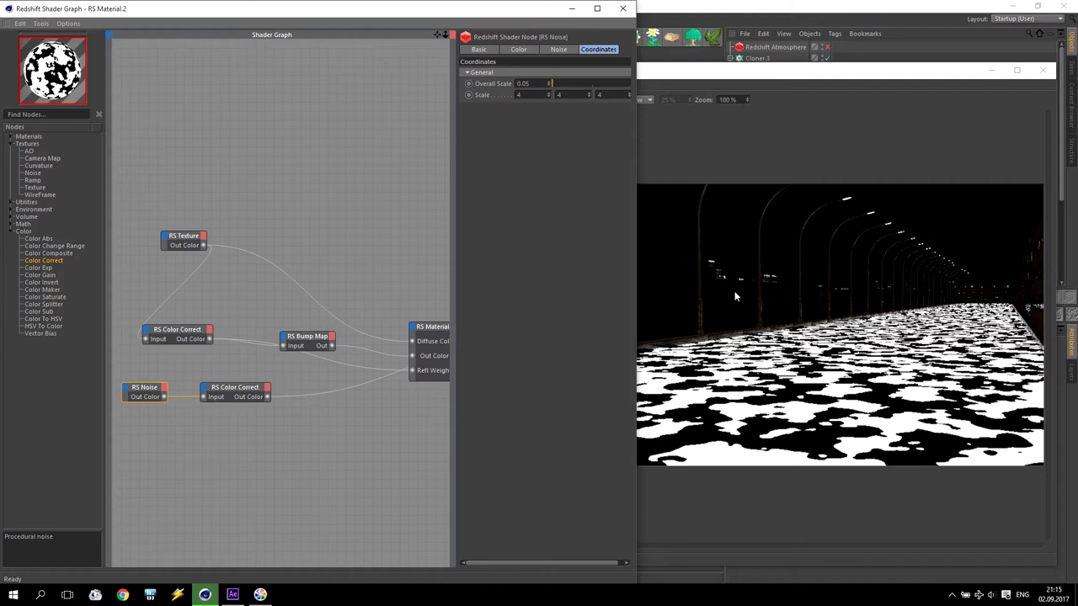
pyautogui.moveTo(524, 83); pyautogui.dragTo(532, 84)
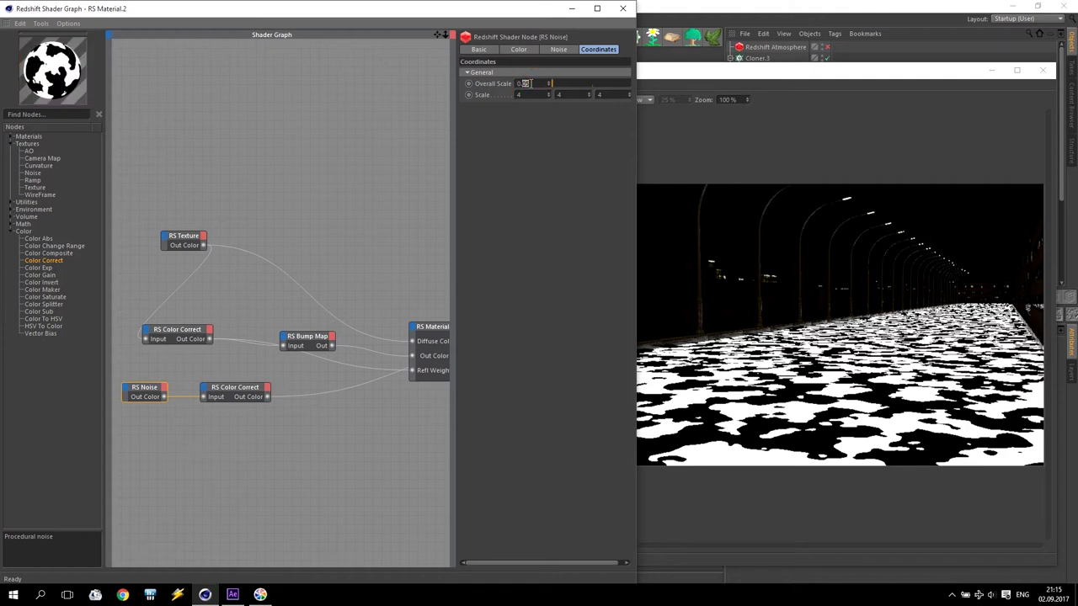
pyautogui.write('02')
pyautogui.press('Return')
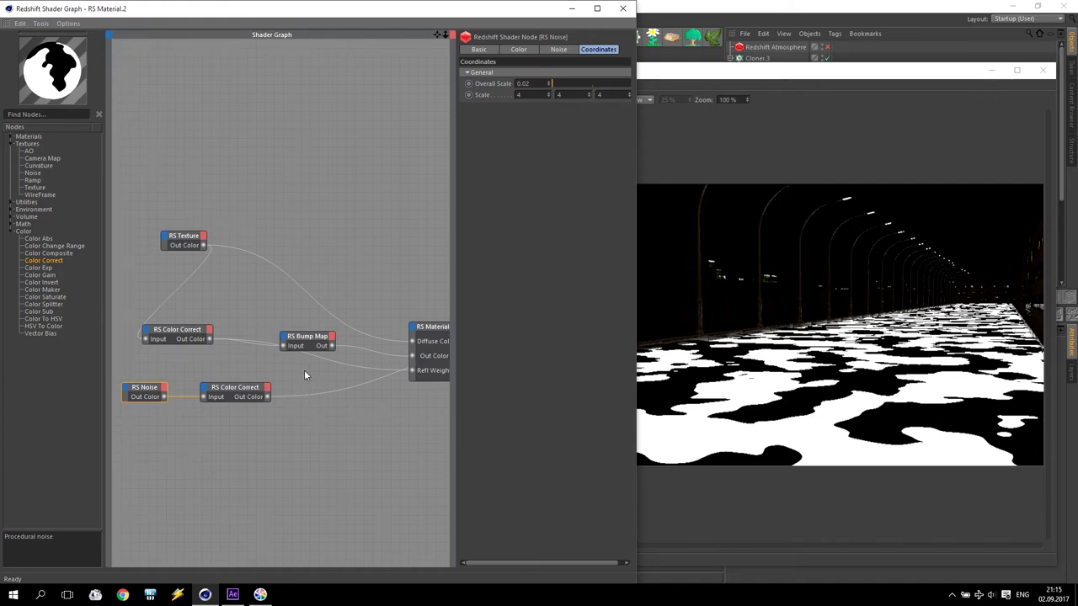
pyautogui.click(241, 388)
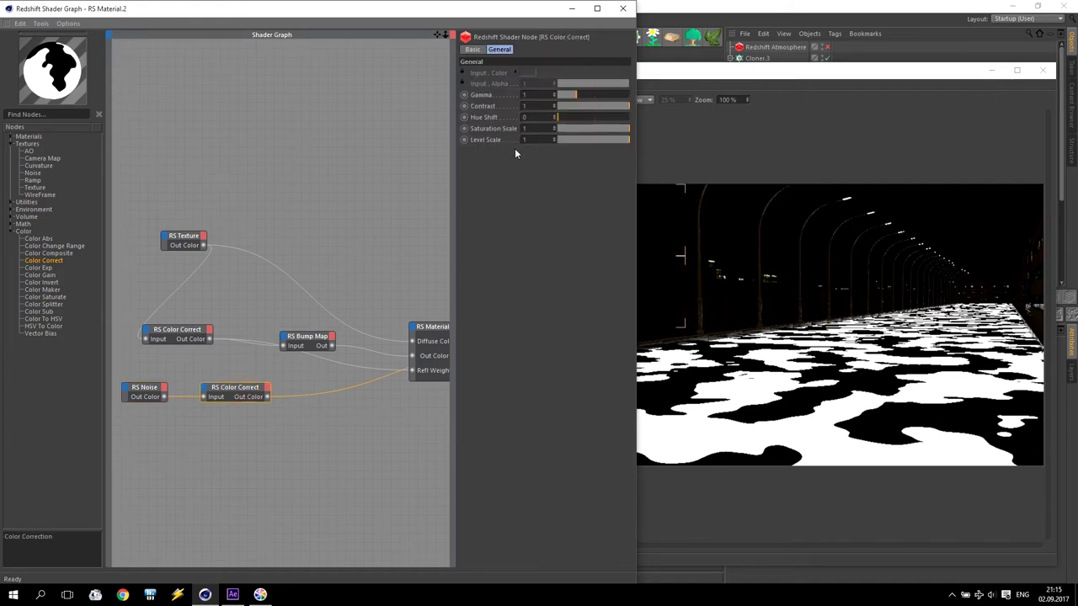
# Give the lower RS Color Correct a contrast of 0.99 and widen the graph window
pyautogui.click(507, 105)
pyautogui.write('.98')
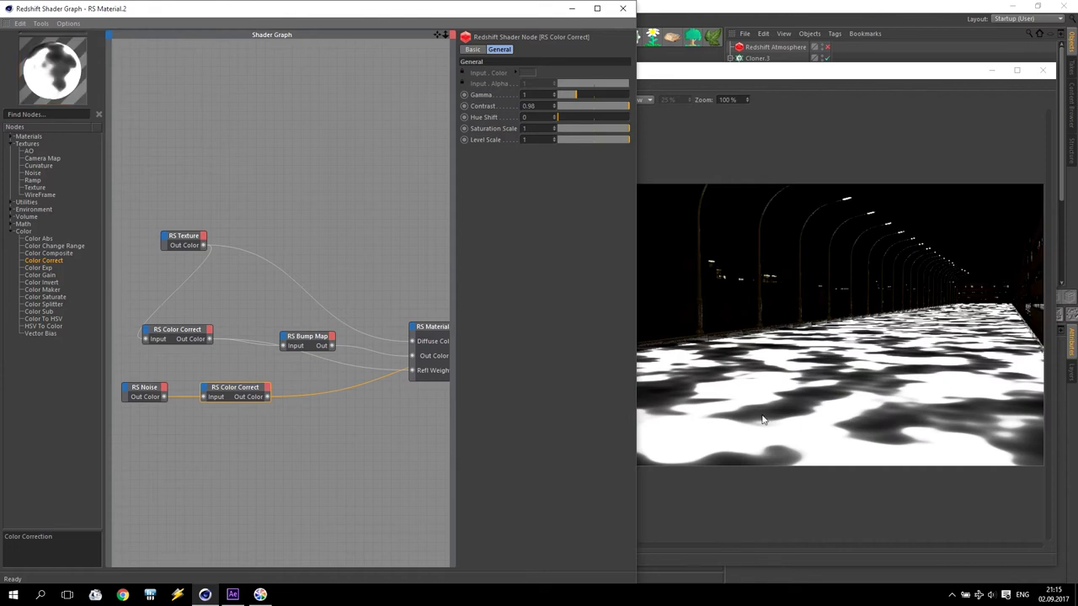
pyautogui.click(542, 107)
pyautogui.write('9')
pyautogui.press('Return')
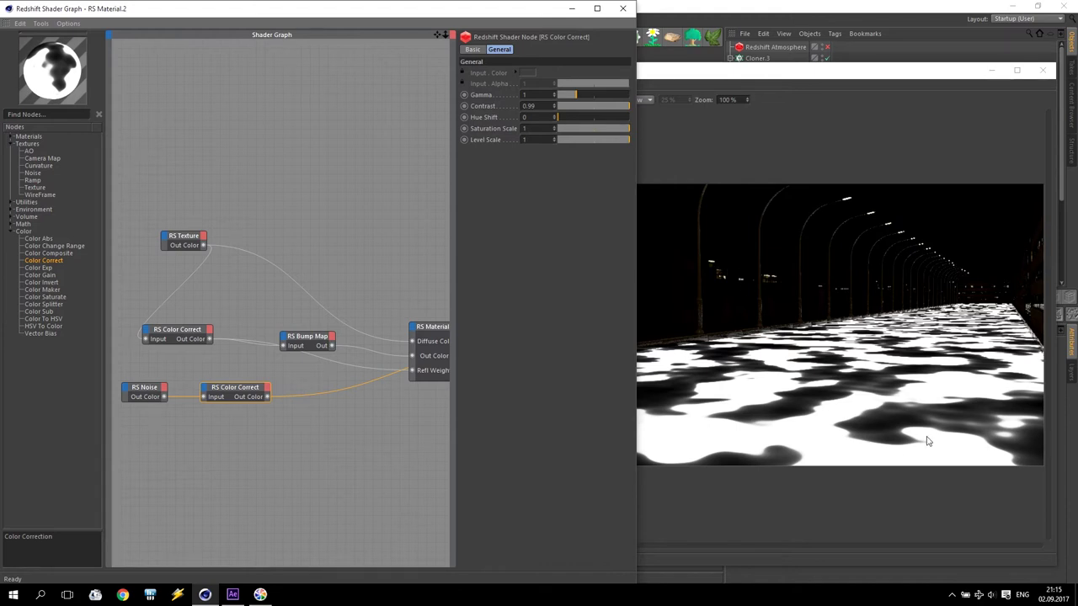
pyautogui.moveTo(637, 377); pyautogui.dragTo(773, 381)
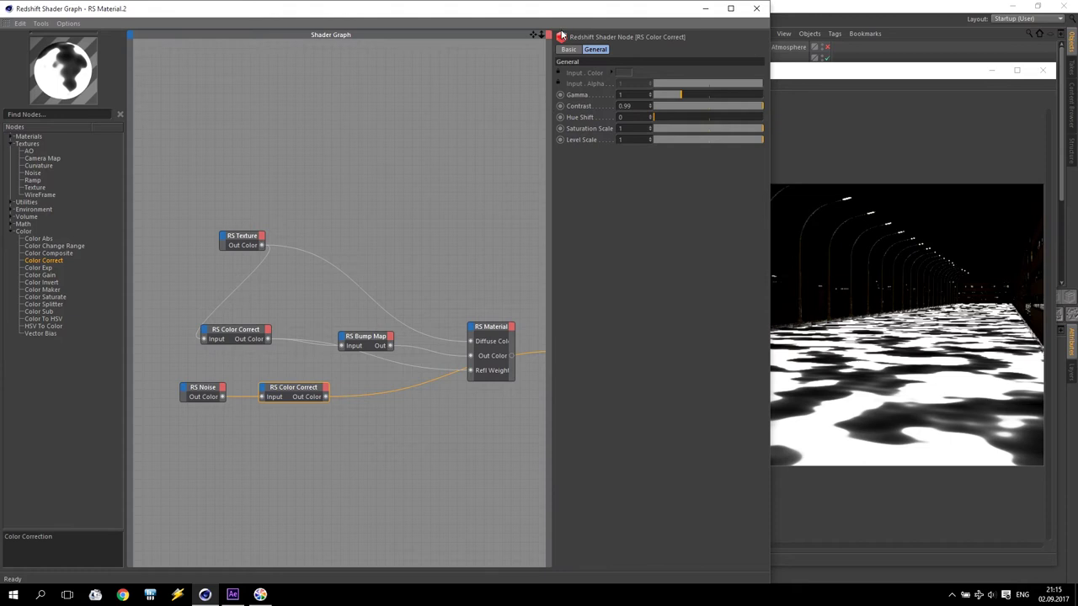
# Connect the RS Material's output to the Output node's Surface input
pyautogui.scroll(-2, 462, 103)
pyautogui.moveTo(500, 179); pyautogui.dragTo(436, 207, button='middle')
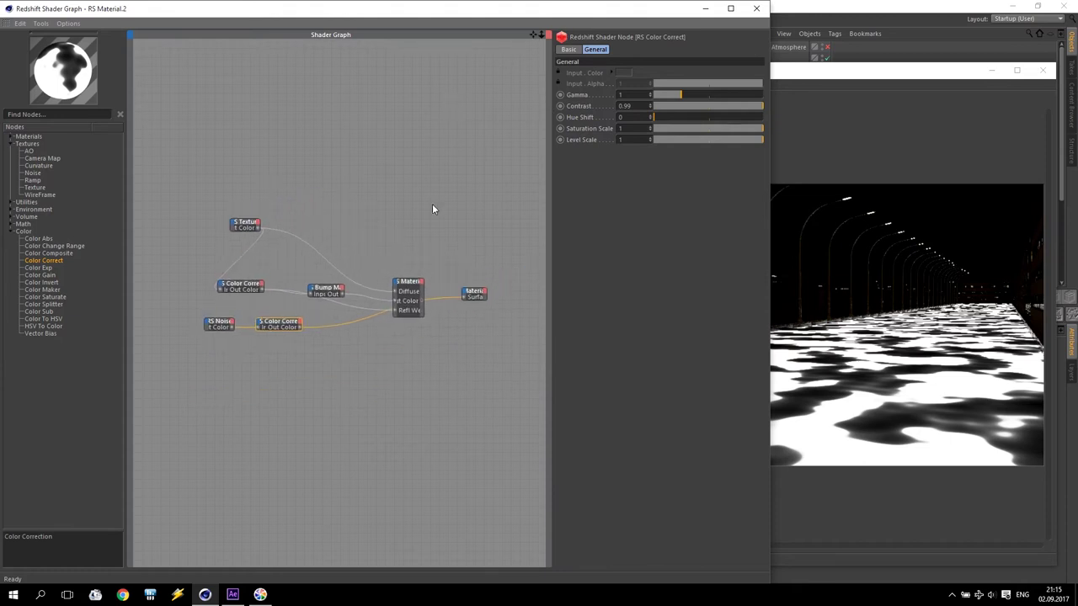
pyautogui.scroll(1, 412, 319)
pyautogui.moveTo(411, 319); pyautogui.dragTo(343, 358)
pyautogui.moveTo(428, 306); pyautogui.dragTo(473, 302)
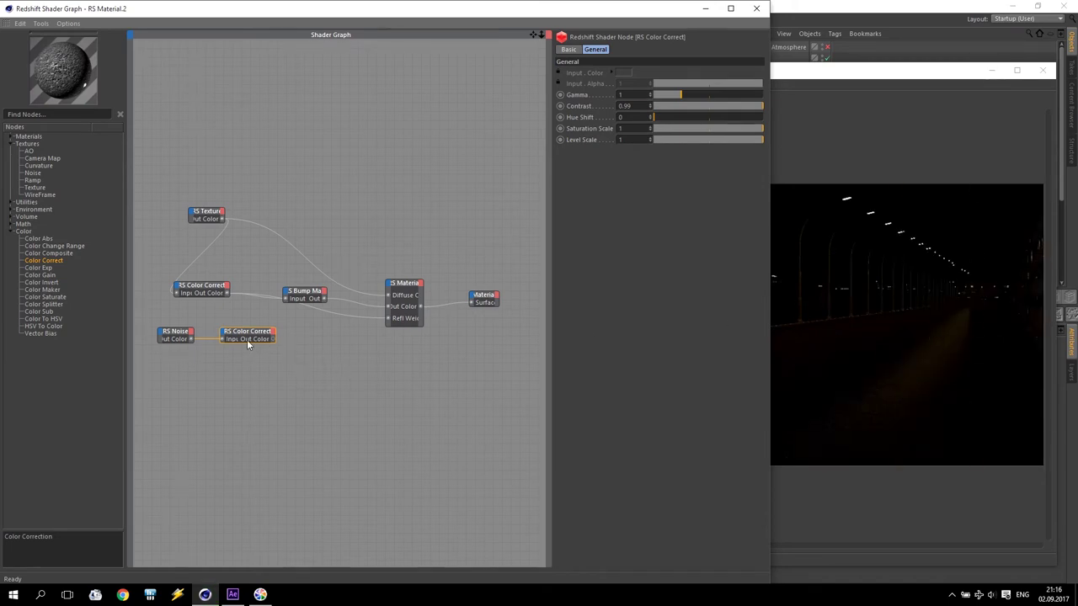
# Plug the corrected noise into the RS Material's Coat Weight and check its coating settings
pyautogui.moveTo(273, 338); pyautogui.dragTo(390, 286)
pyautogui.moveTo(428, 360)
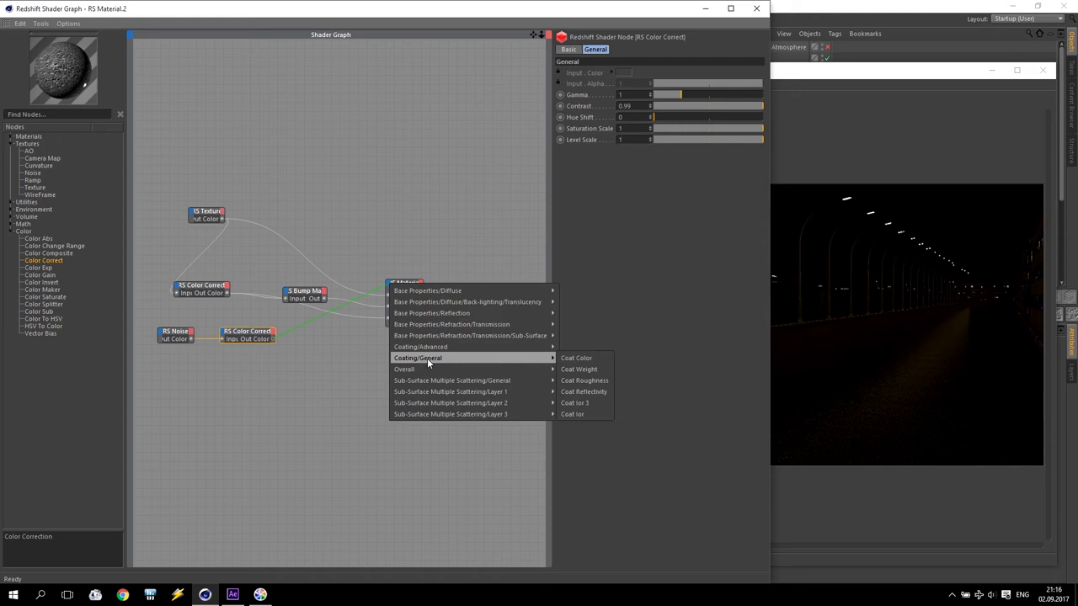
pyautogui.click(585, 370)
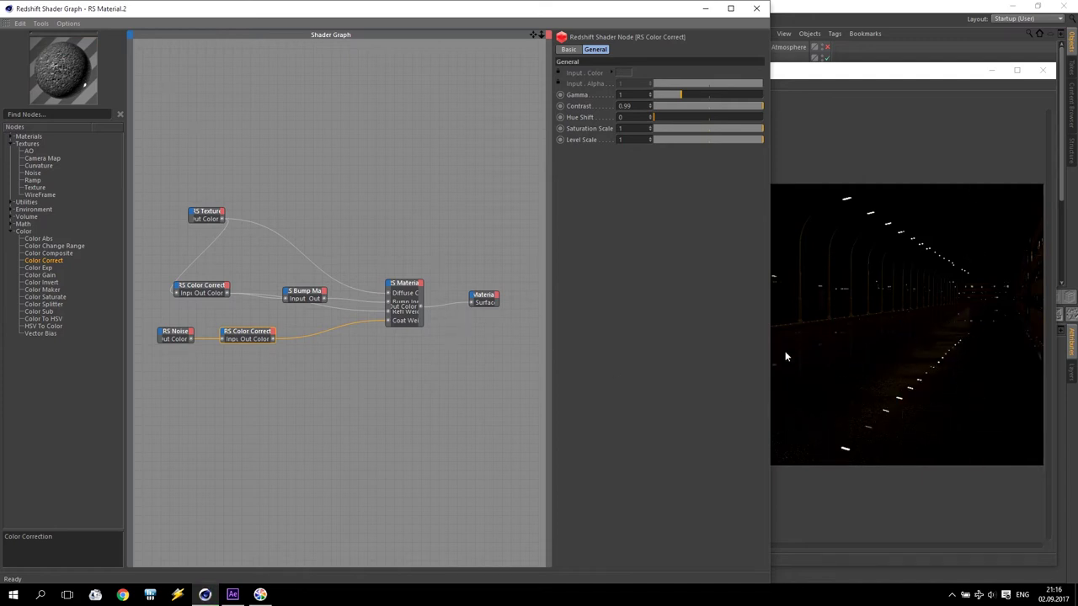
pyautogui.click(403, 284)
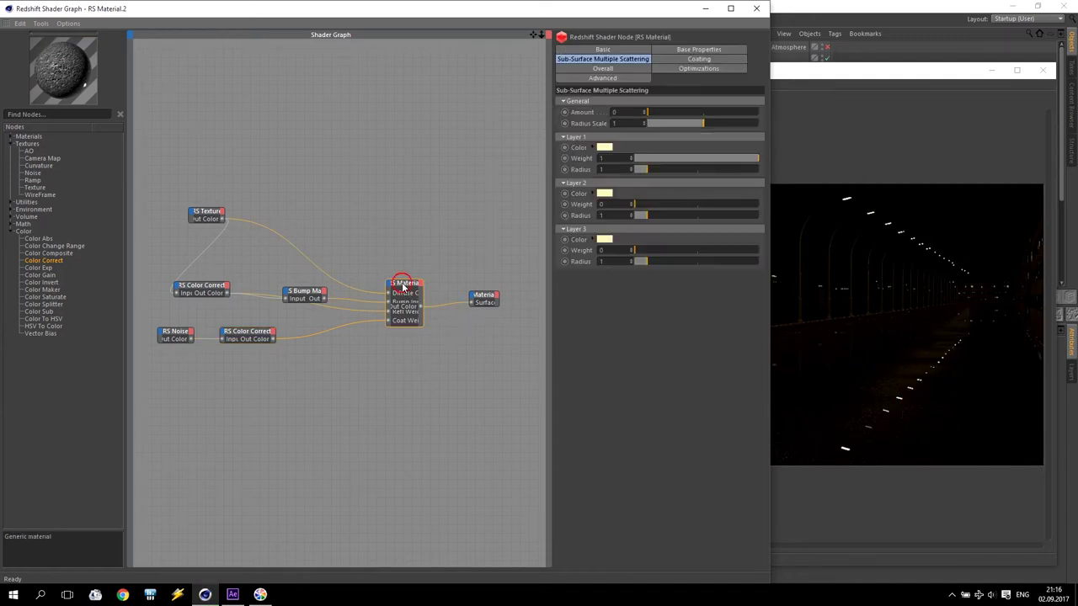
pyautogui.click(692, 60)
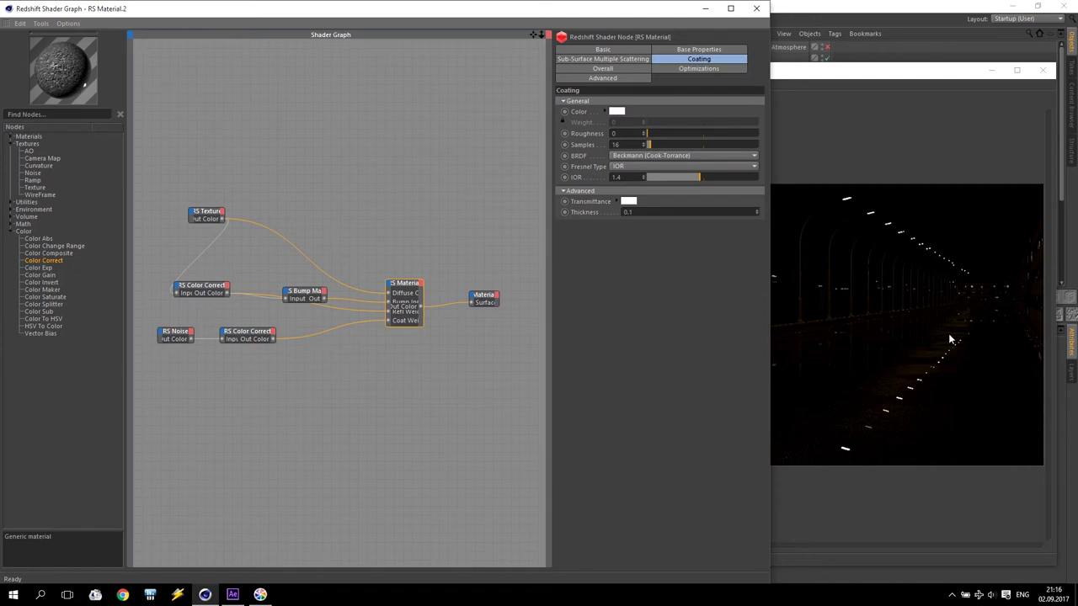
# Put away the shader graph and IPR, and open the Render Settings output resolution presets
pyautogui.click(706, 10)
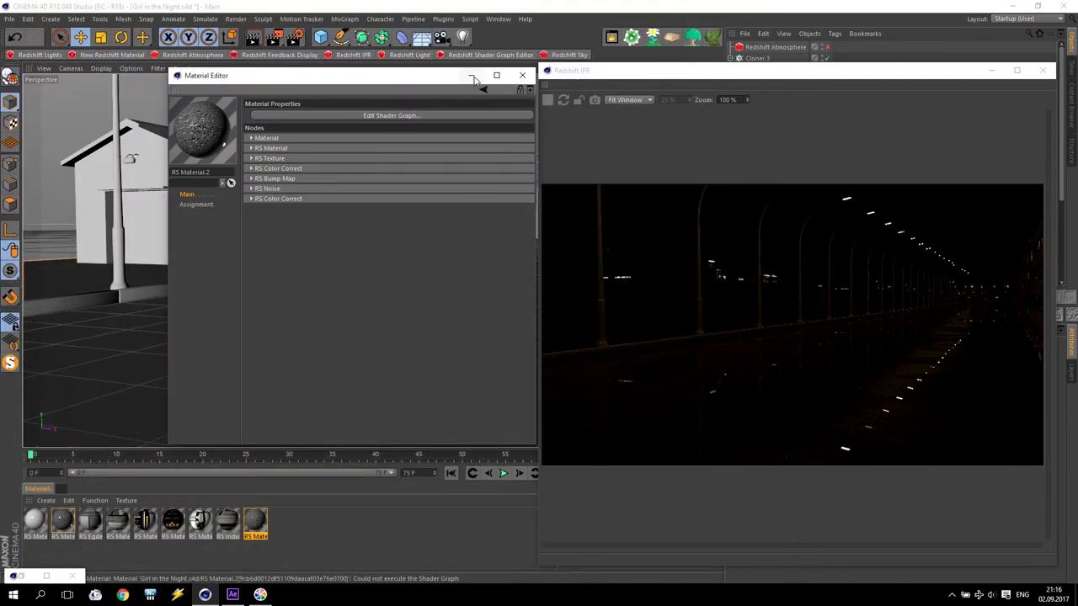
pyautogui.click(1043, 69)
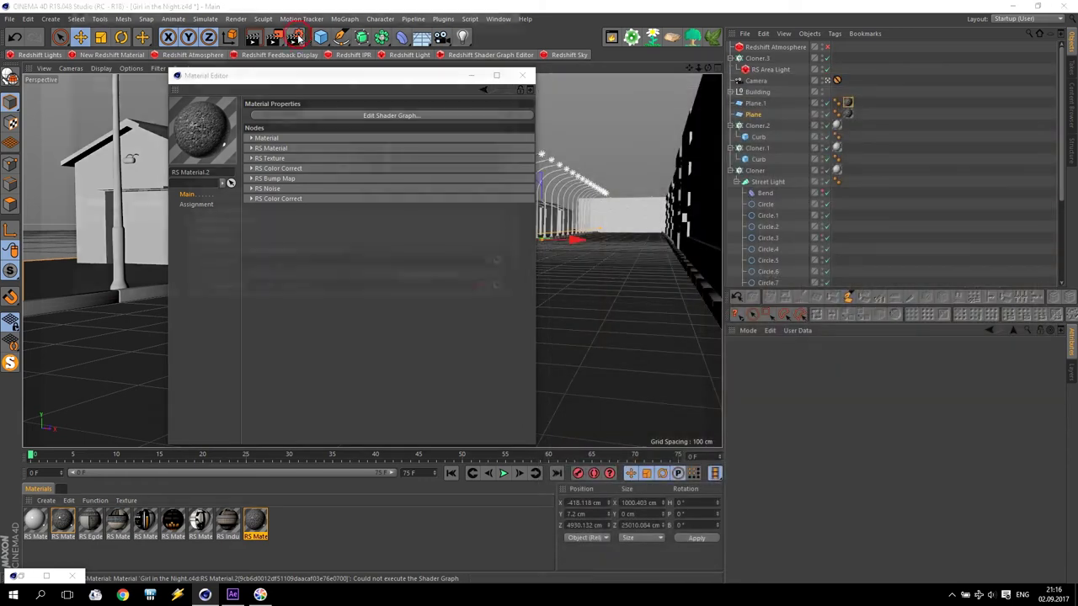
pyautogui.click(296, 38)
pyautogui.click(97, 49)
pyautogui.click(192, 48)
# Apply the HDTV 1080 25 preset, render a 1920×1080 frame, and minimize the Picture Viewer
pyautogui.moveTo(229, 82)
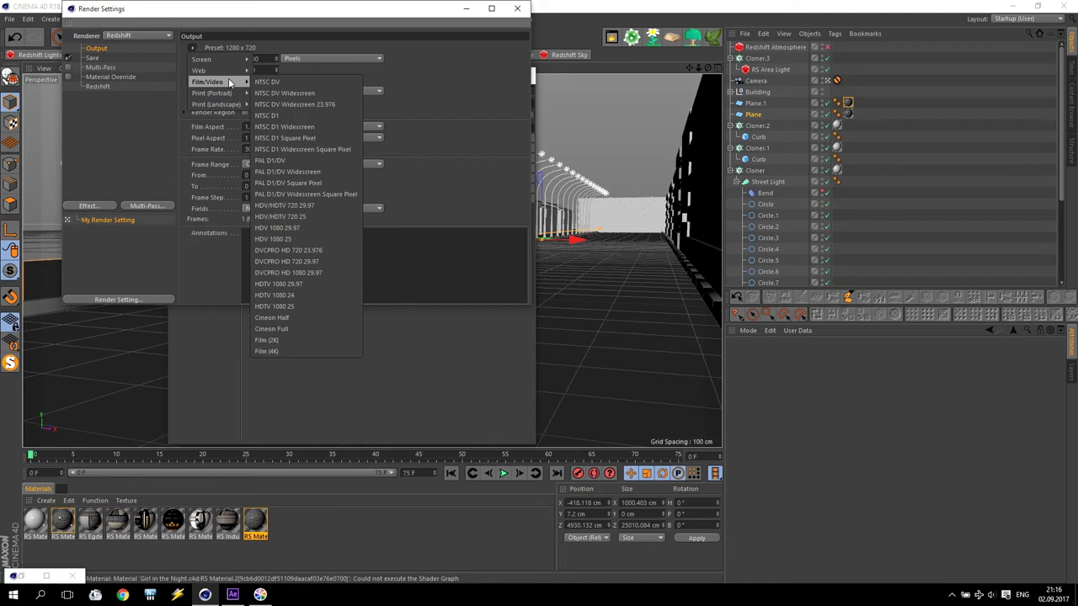
pyautogui.click(517, 8)
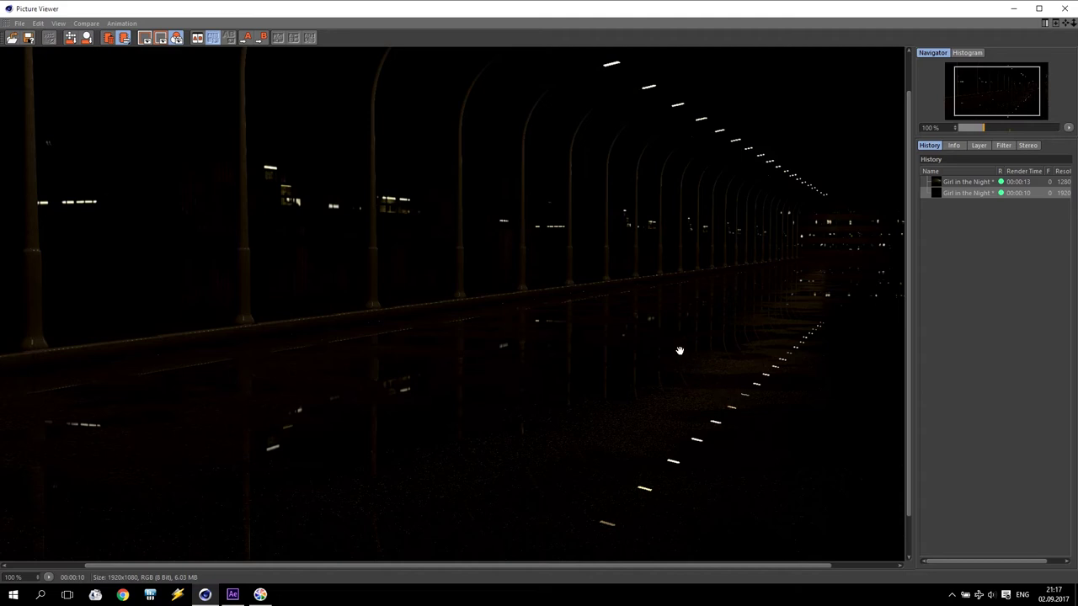
pyautogui.click(1017, 10)
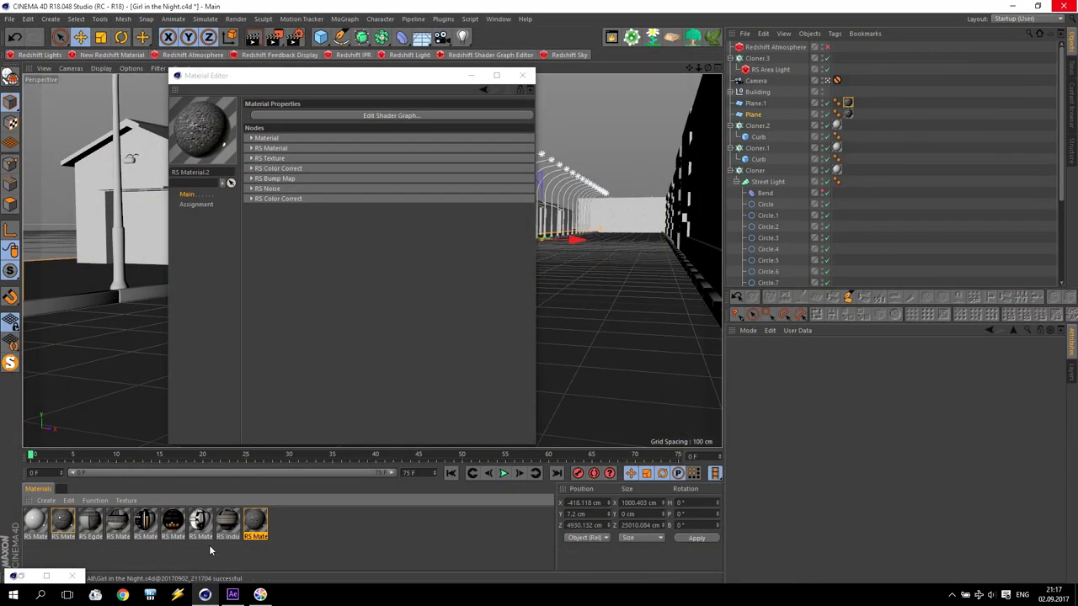
# Raise RS Material.2's reflection roughness to 0.6 and render a new image
pyautogui.click(255, 524)
pyautogui.click(414, 116)
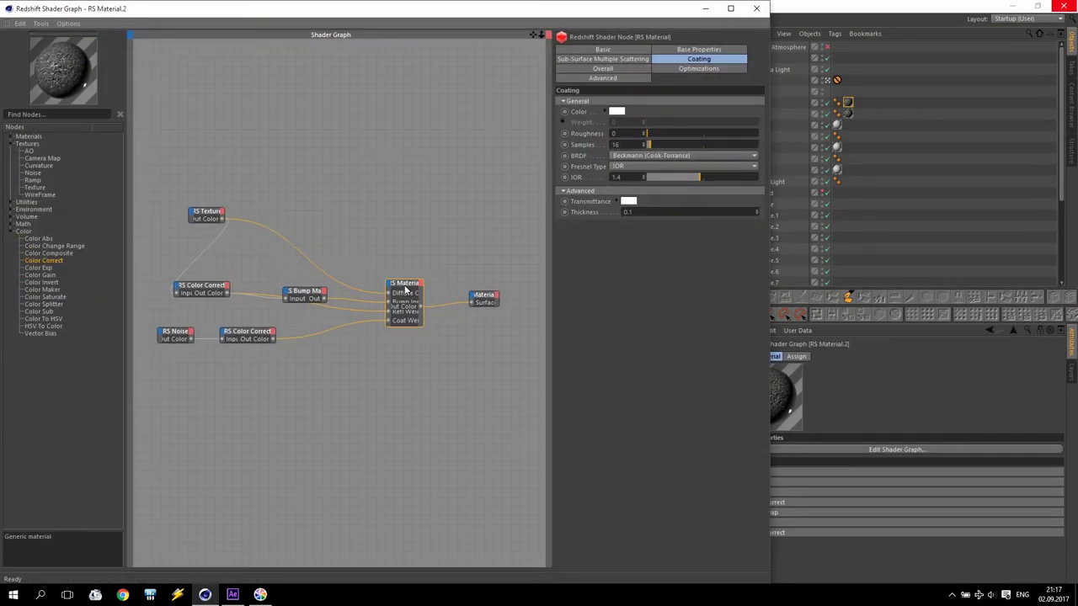
pyautogui.click(673, 49)
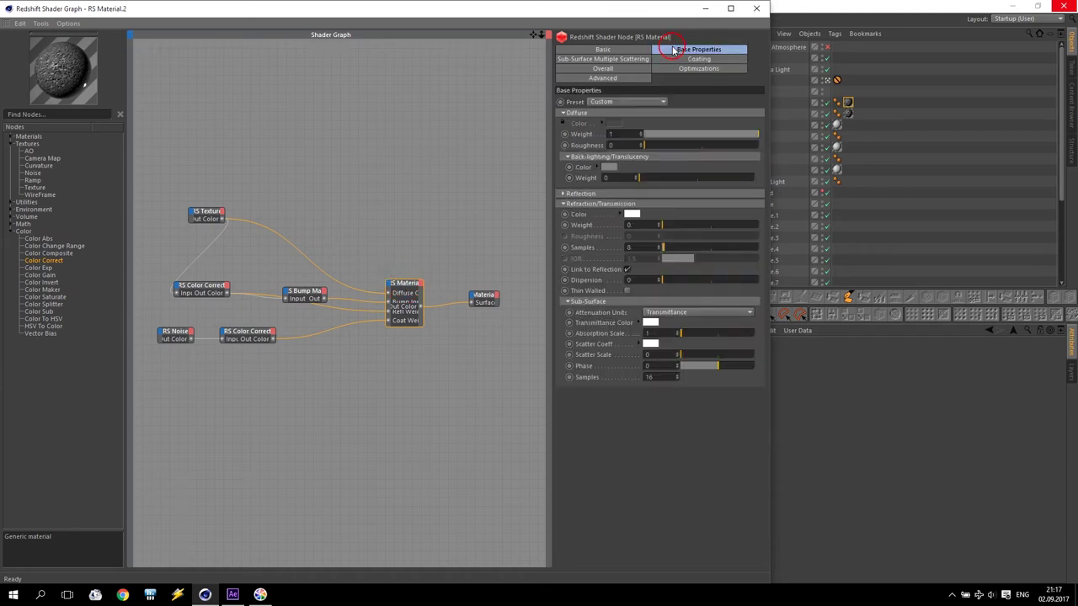
pyautogui.click(575, 196)
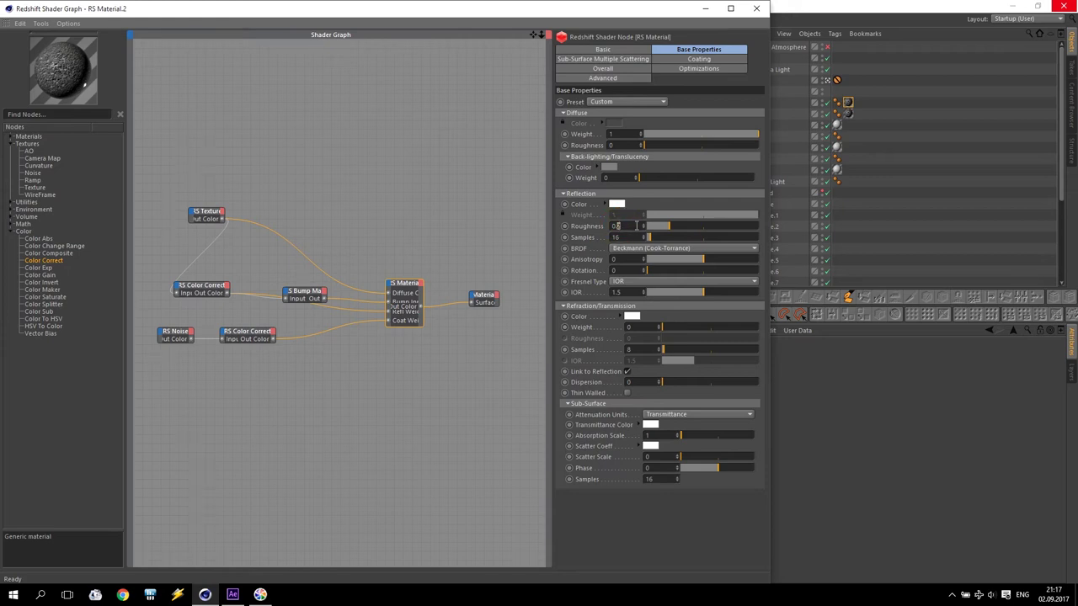
pyautogui.write('6')
pyautogui.press('Return')
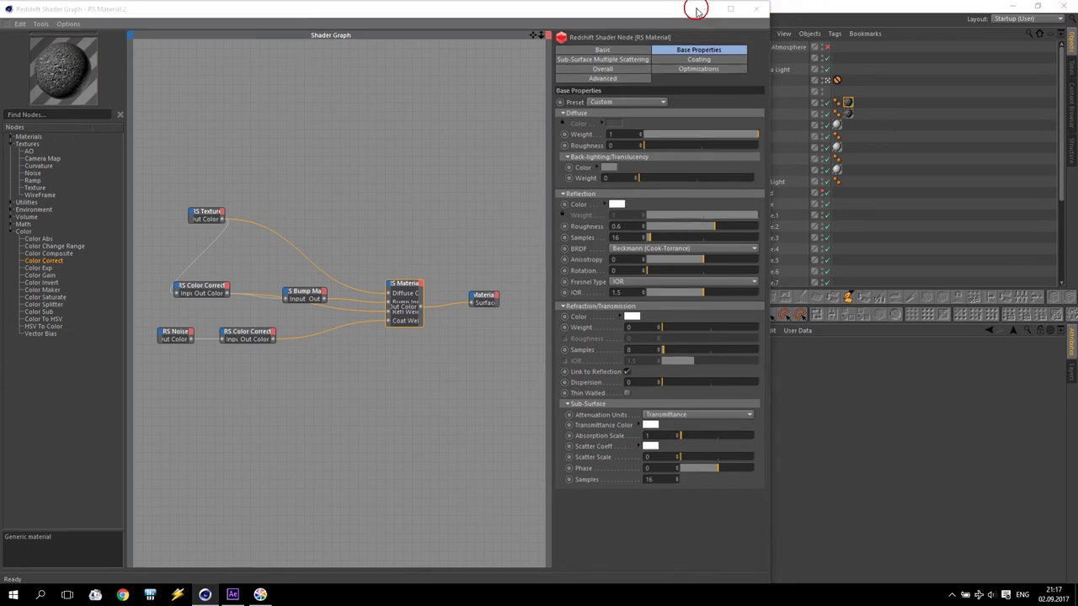
pyautogui.click(757, 8)
pyautogui.click(611, 37)
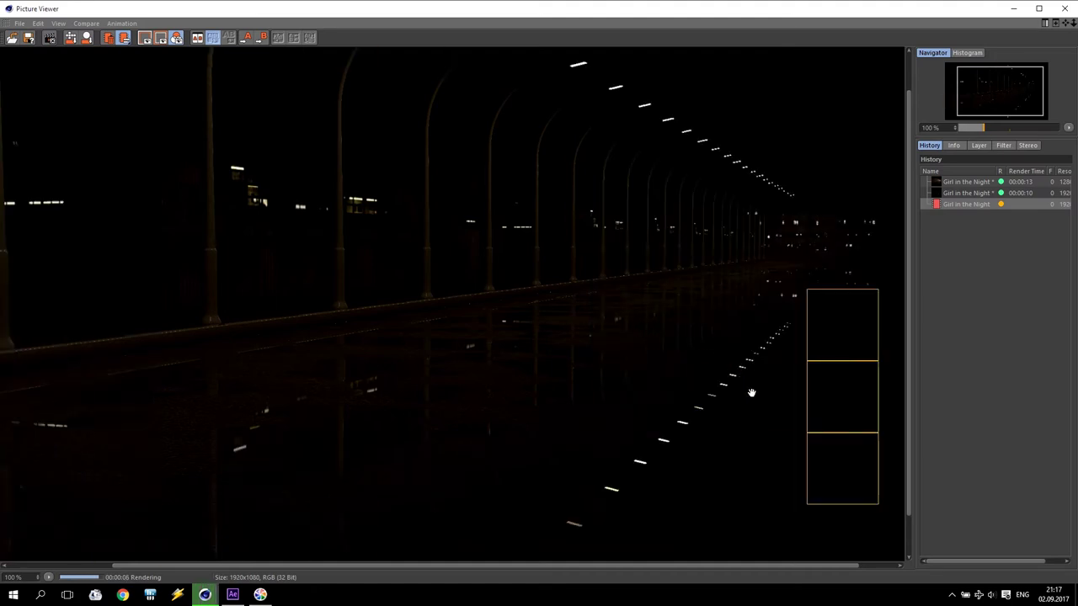
# Compare the newest render with the previous 1920 render in the viewer history, then close it
pyautogui.click(961, 195)
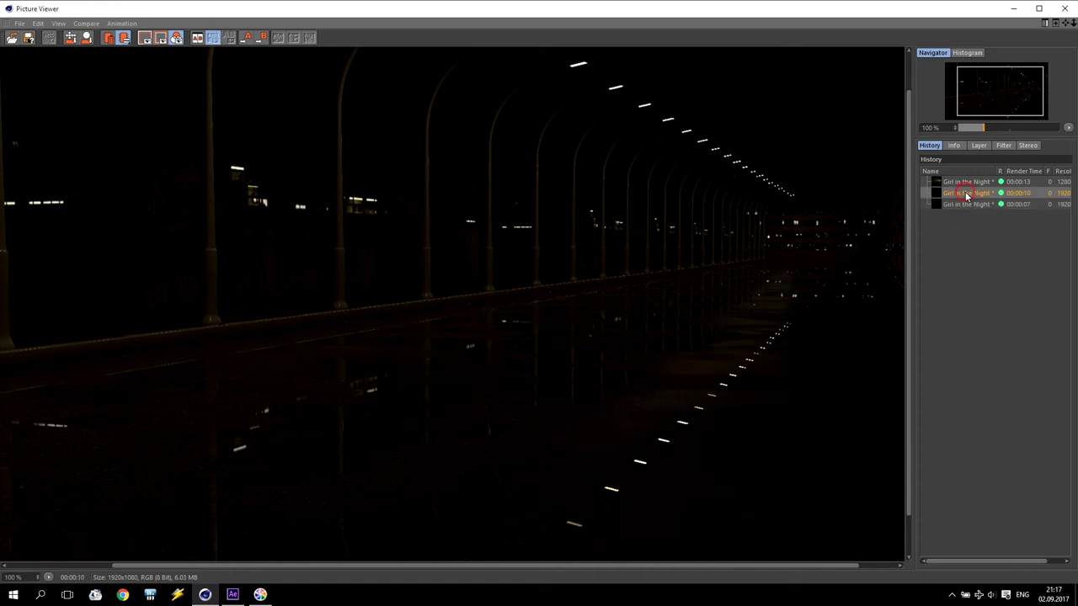
pyautogui.click(962, 206)
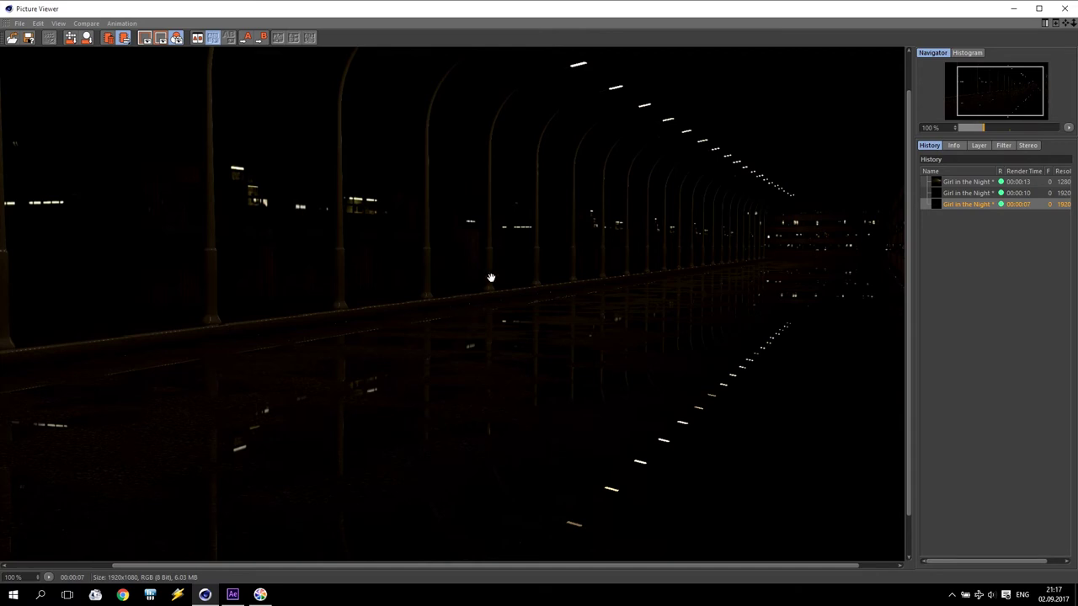
pyautogui.click(1064, 9)
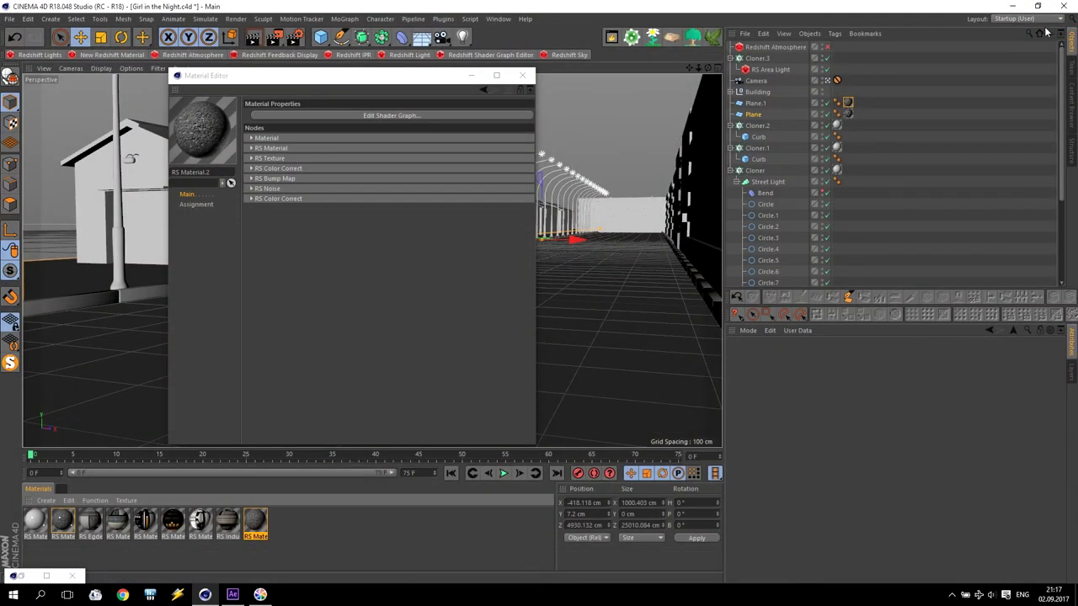
# Start another render, then close the viewer and confirm stopping it
pyautogui.click(526, 77)
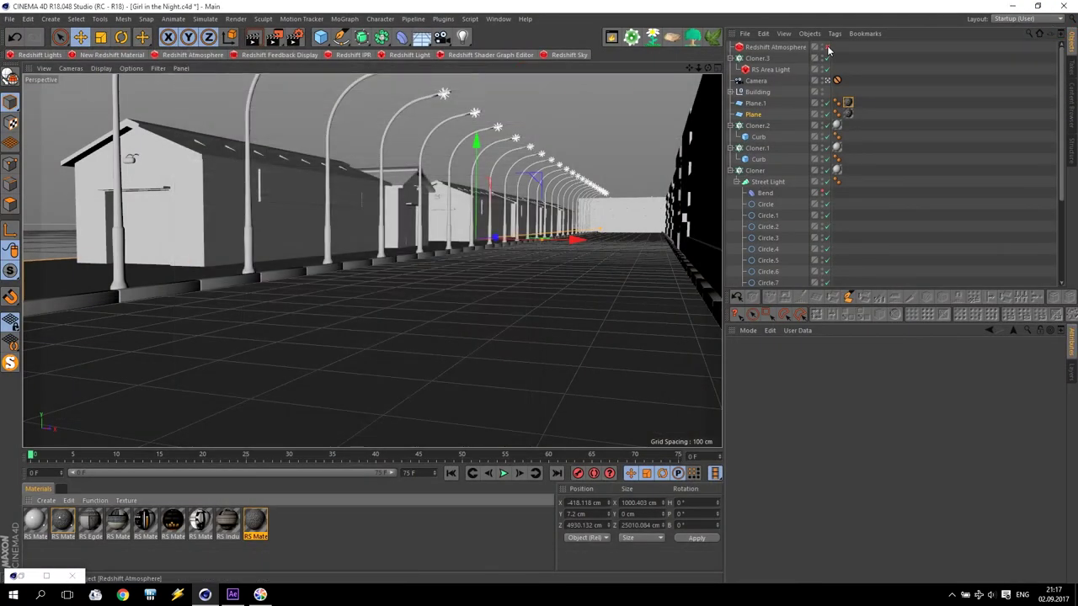
pyautogui.click(274, 37)
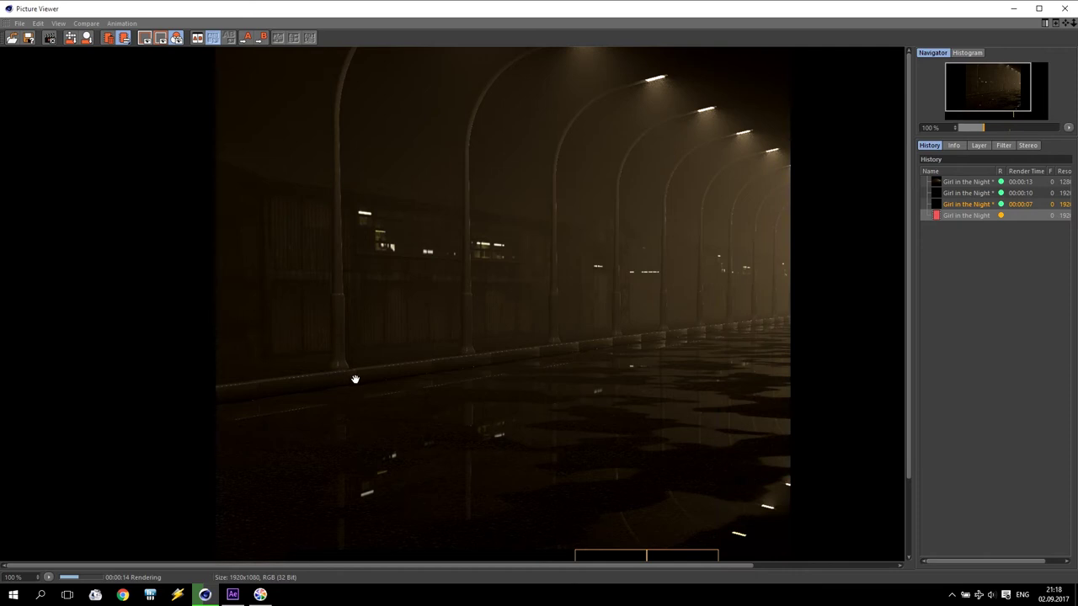
pyautogui.click(1070, 10)
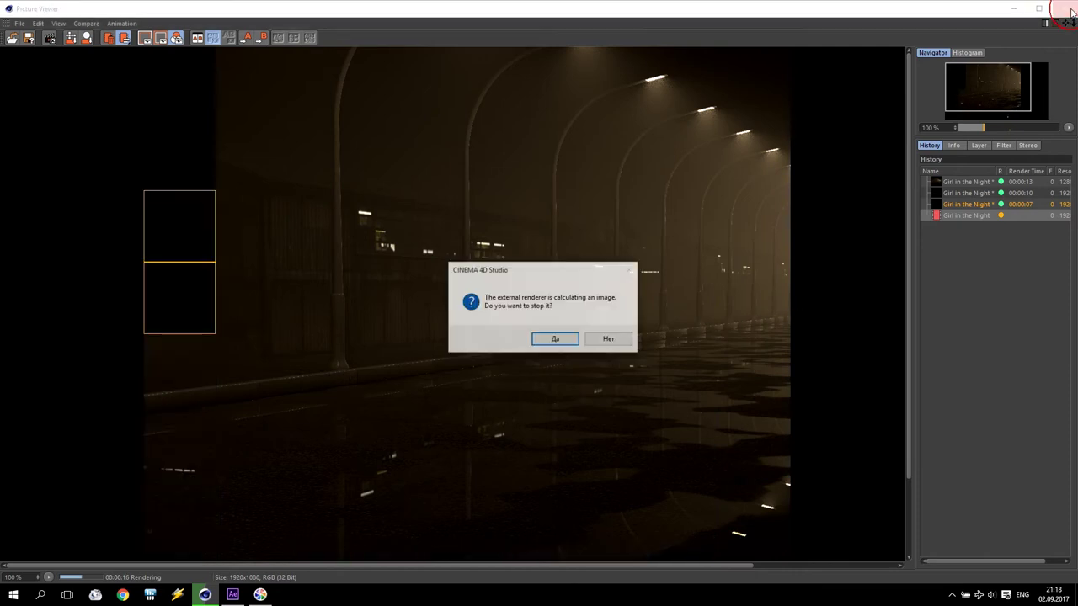
pyautogui.click(549, 340)
# Test-render RS Material.1 with reflection weight at 0, then stop the render
pyautogui.doubleClick(42, 534)
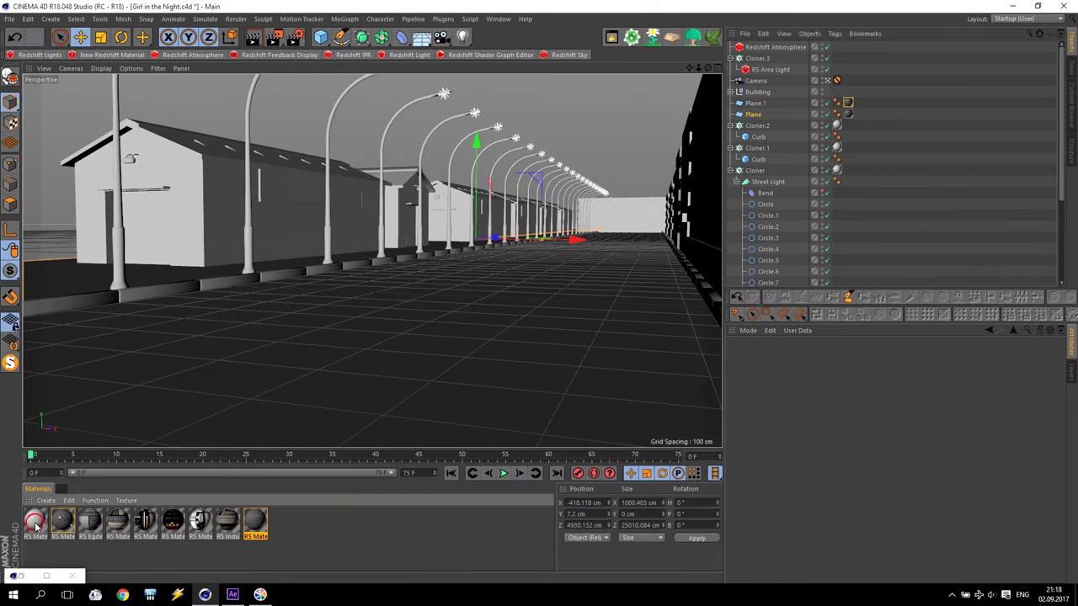
pyautogui.click(363, 117)
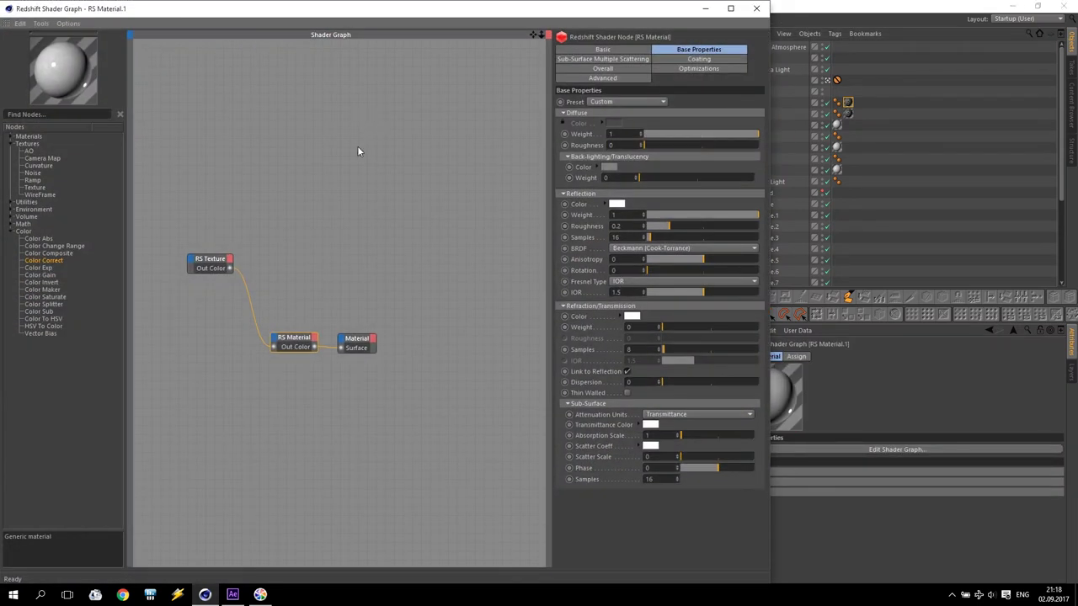
pyautogui.click(292, 341)
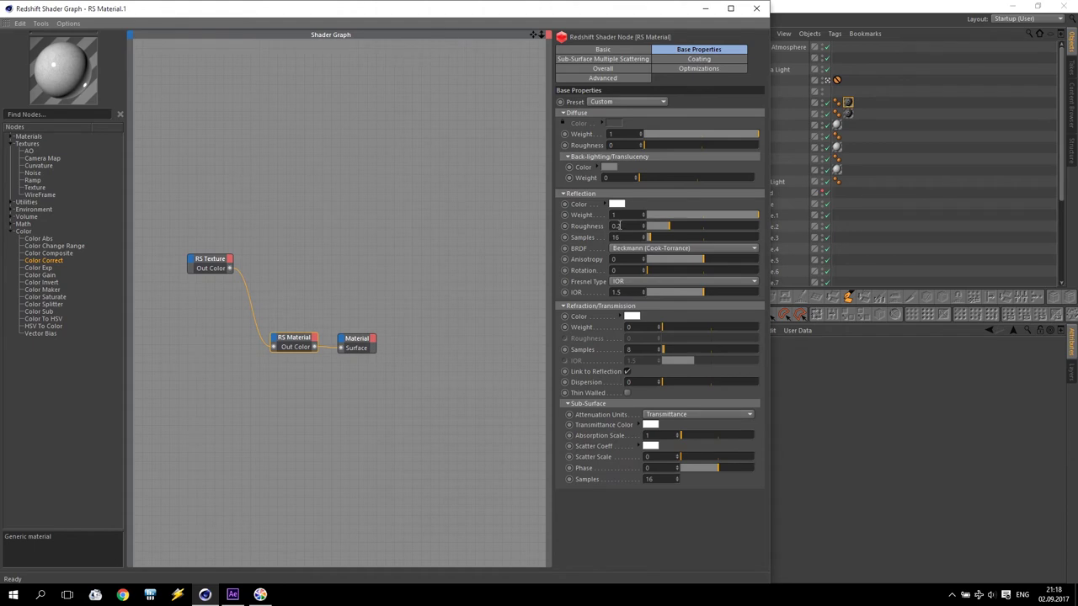
pyautogui.moveTo(718, 218); pyautogui.dragTo(272, 249)
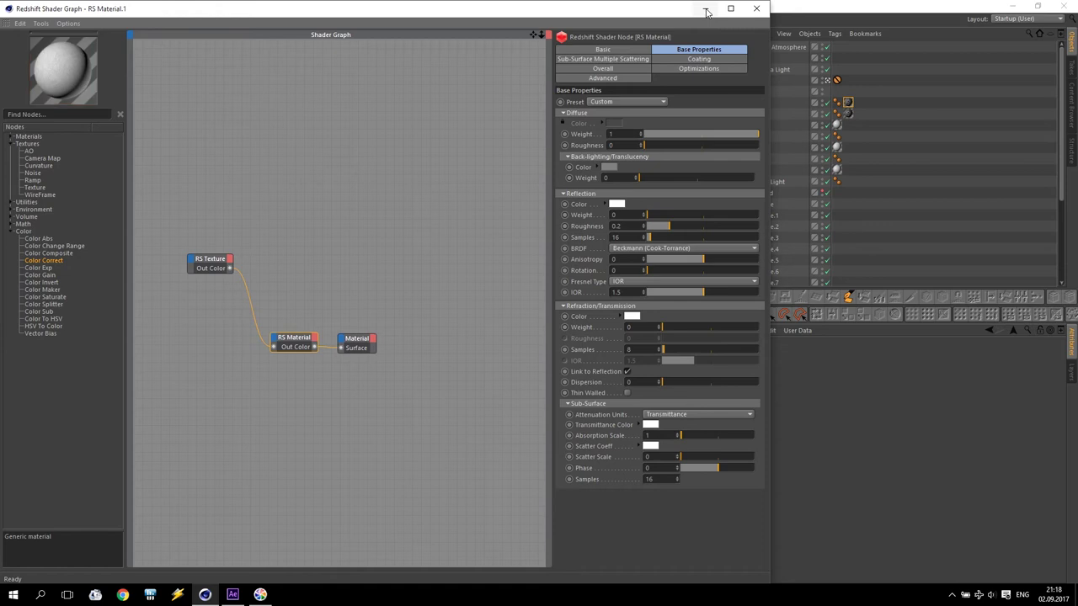
pyautogui.click(756, 9)
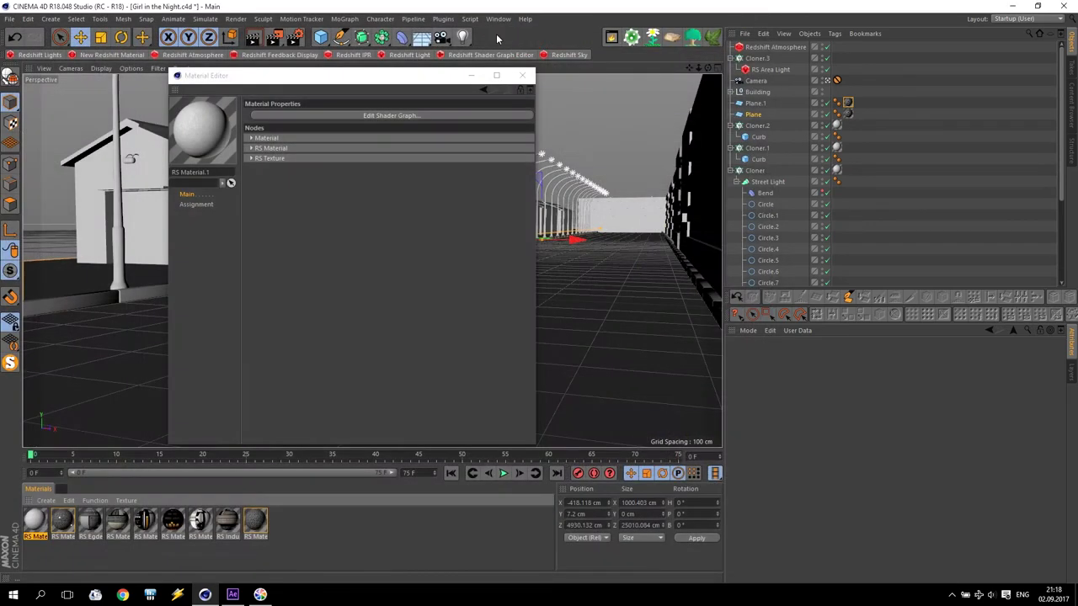
pyautogui.click(273, 44)
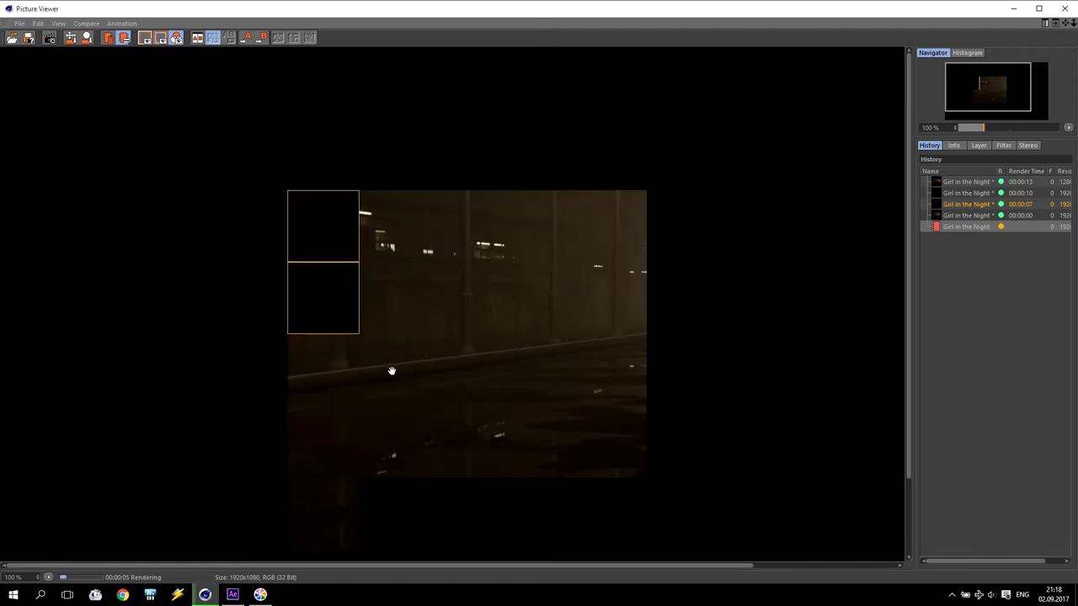
pyautogui.click(1064, 8)
pyautogui.click(594, 342)
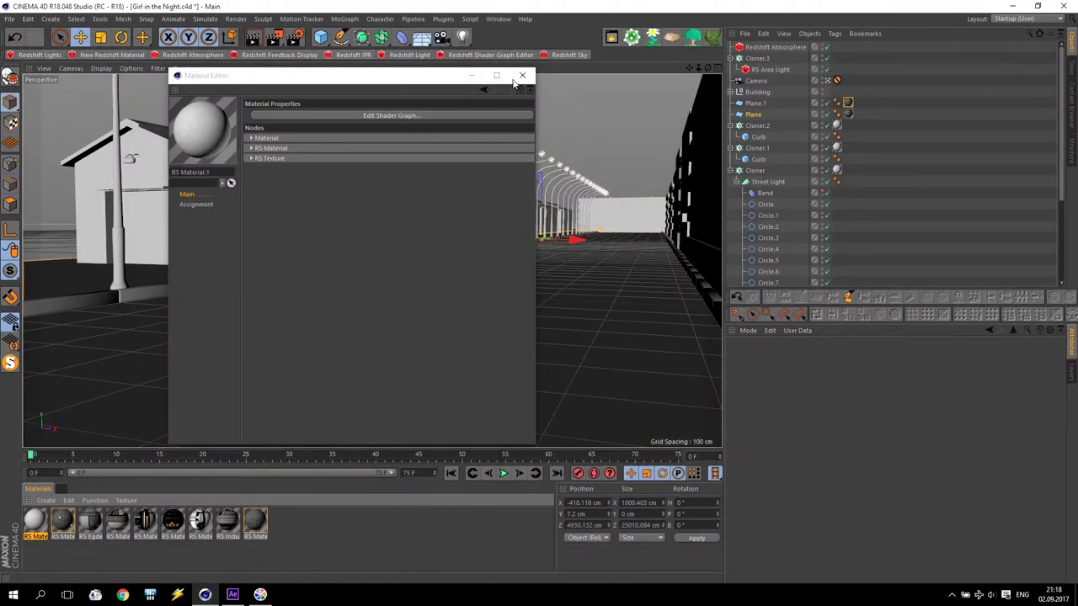
# Restore RS Material.1's reflection weight to 1 and set roughness to 0.8
pyautogui.click(373, 117)
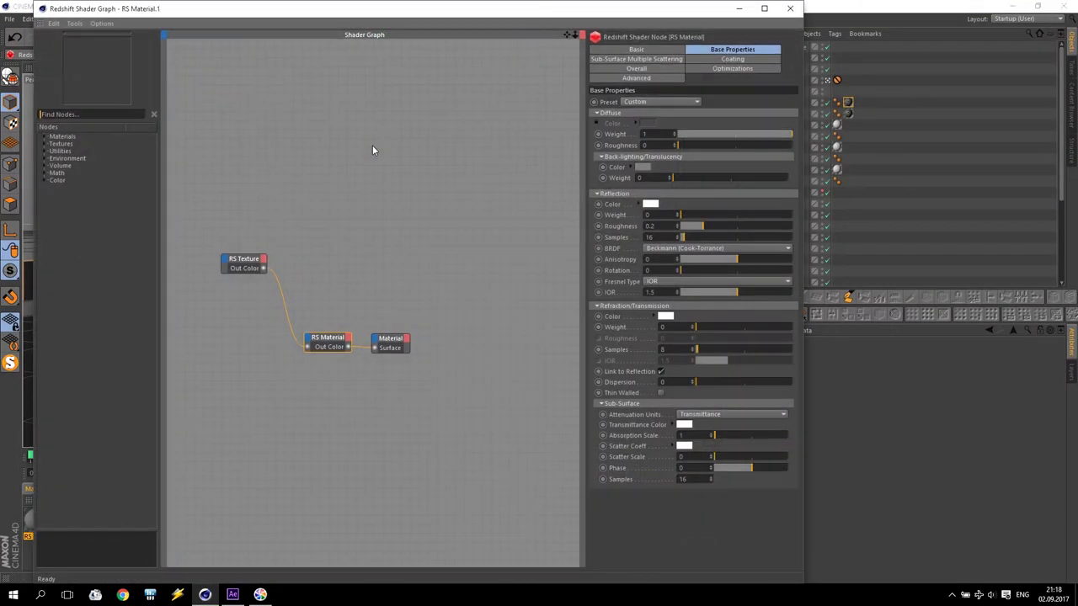
pyautogui.moveTo(687, 217); pyautogui.dragTo(792, 216)
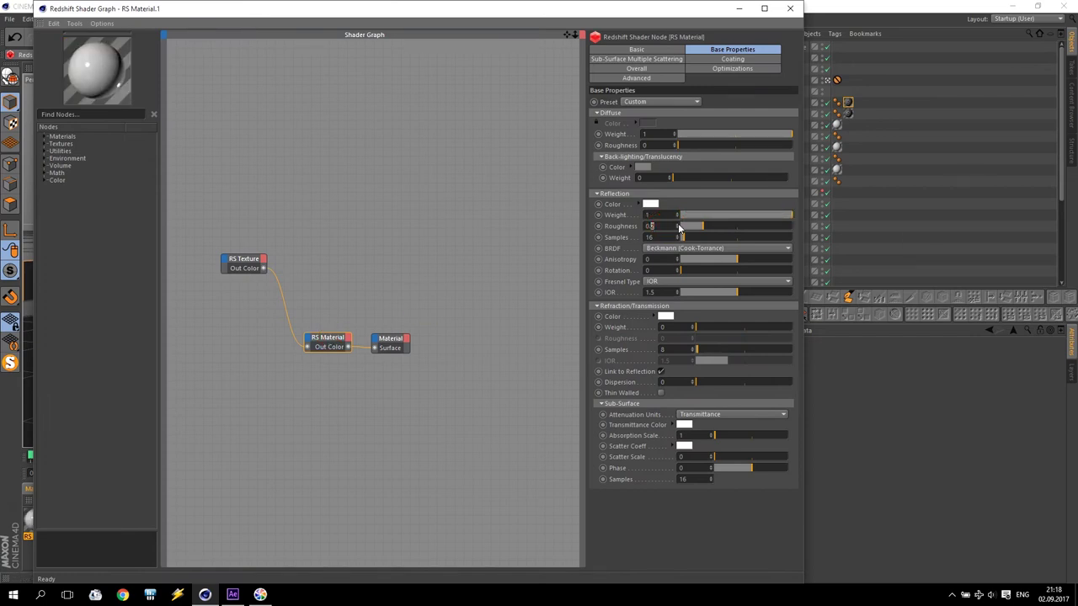
pyautogui.write('8')
pyautogui.press('Return')
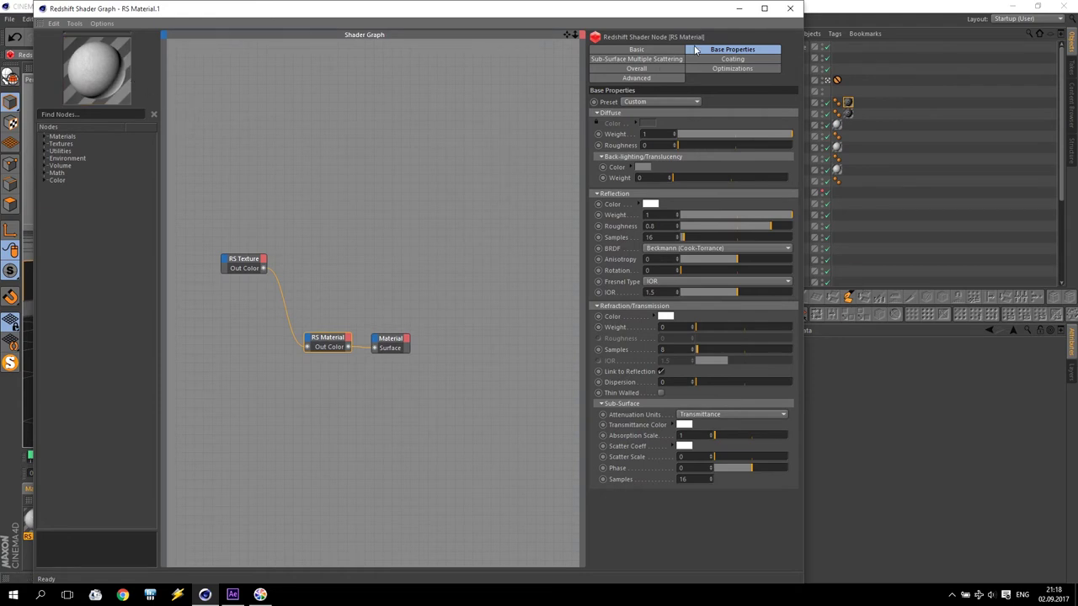
# Enable gamma override on the Stucco_101 RS Texture and set its gamma to 8
pyautogui.click(244, 259)
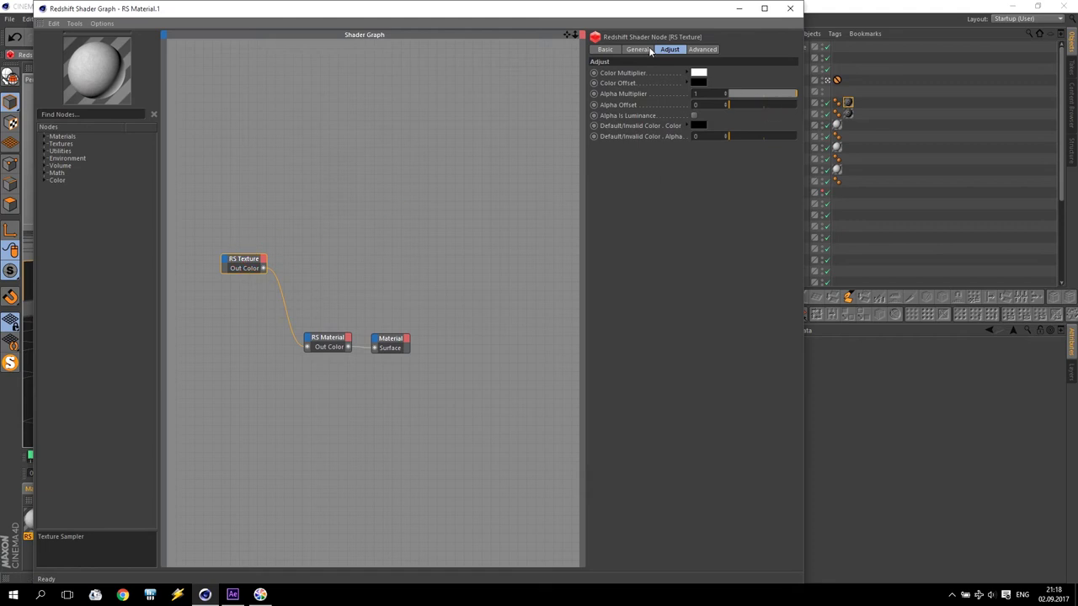
pyautogui.click(640, 50)
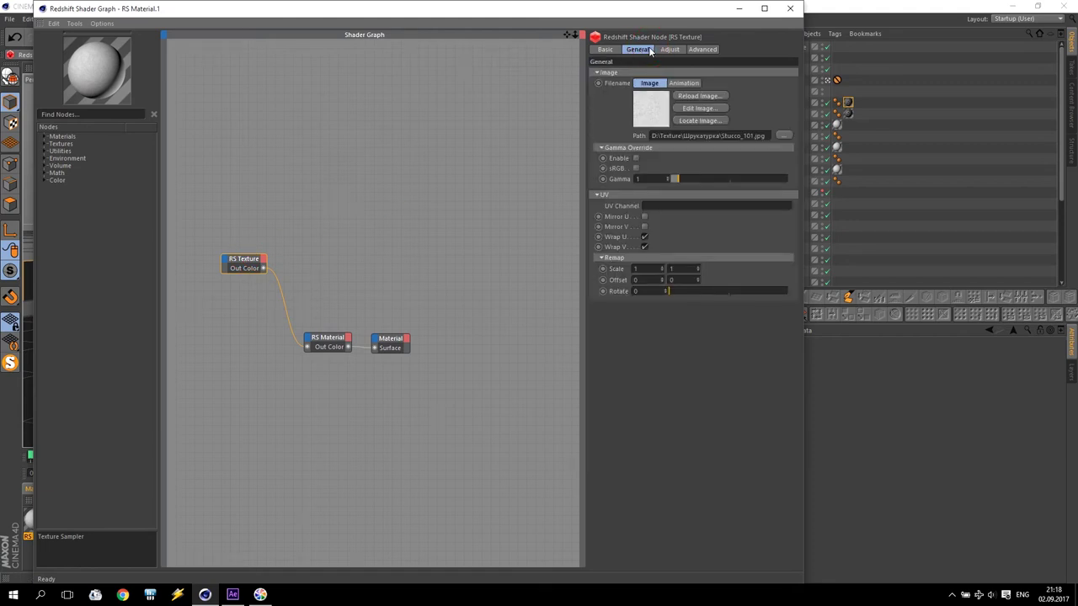
pyautogui.click(616, 175)
pyautogui.write('0.5')
pyautogui.press('Return')
pyautogui.click(637, 158)
pyautogui.click(733, 179)
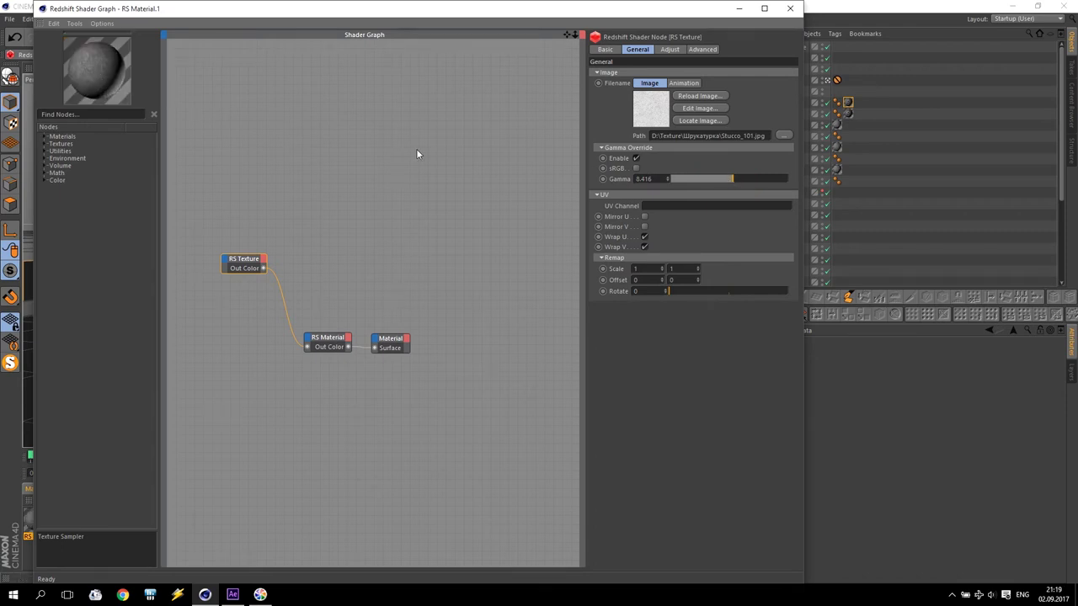
pyautogui.write('5')
pyautogui.press('Return')
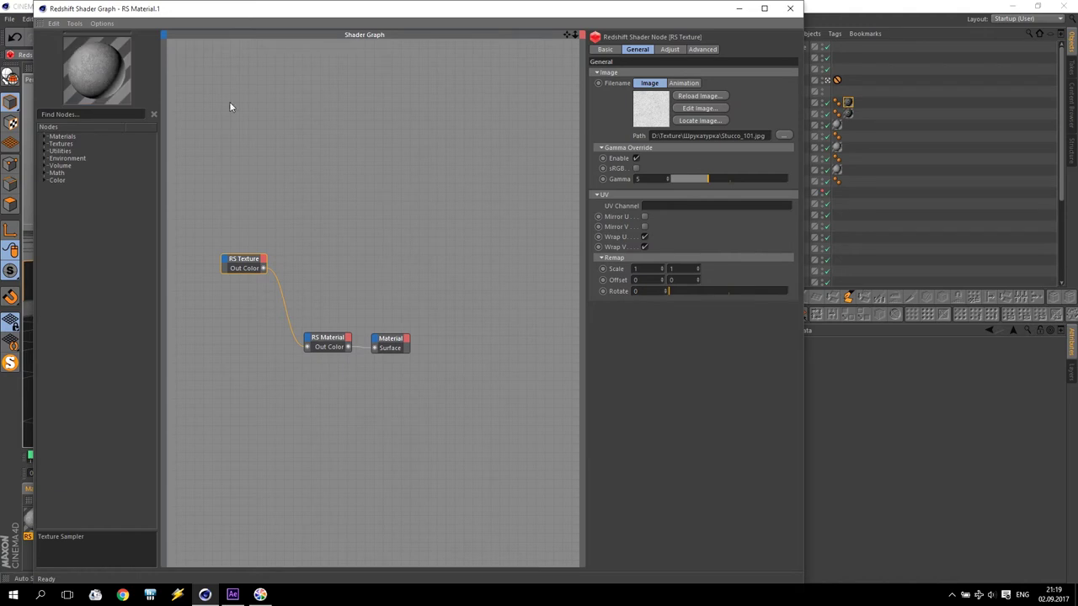
pyautogui.click(610, 173)
pyautogui.write('8')
pyautogui.press('Return')
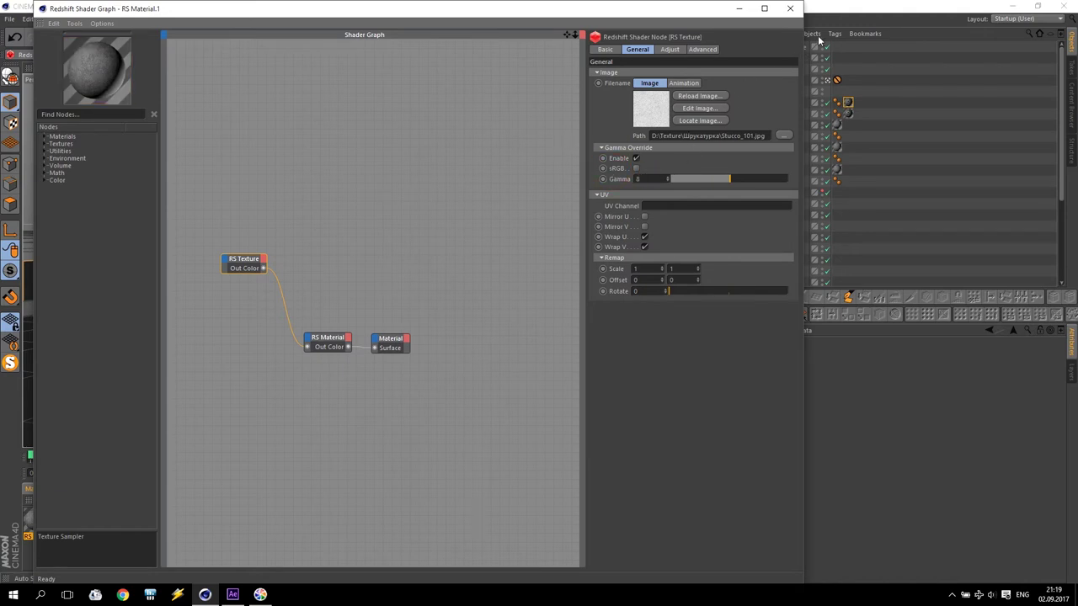
pyautogui.click(790, 8)
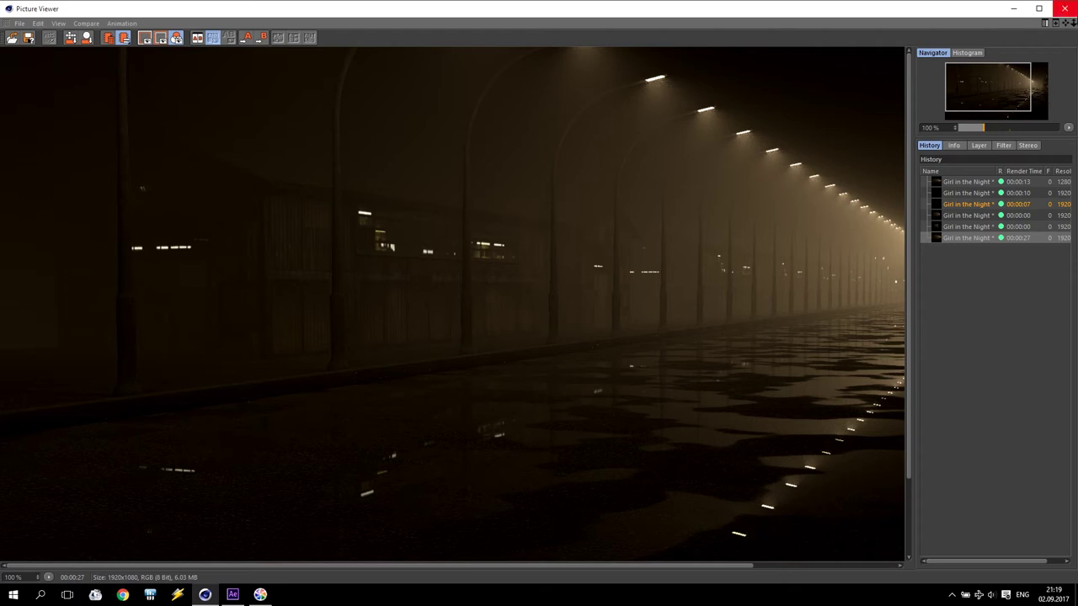
# Wire the noise Color Correct's Out Color into RS Material.2's Refl Roughness and render
pyautogui.click(1064, 8)
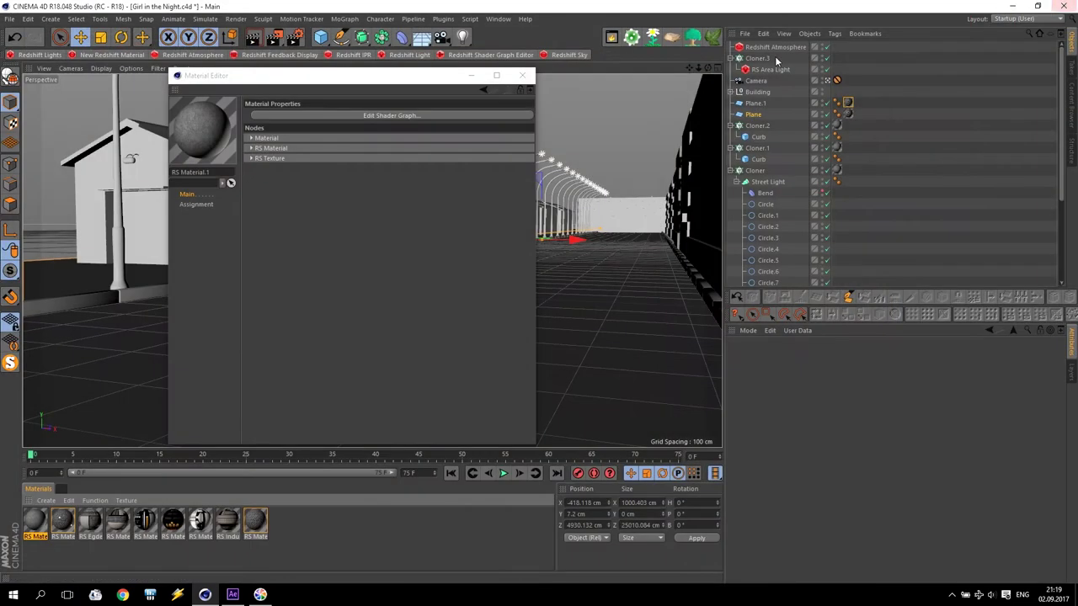
pyautogui.click(264, 525)
pyautogui.click(351, 115)
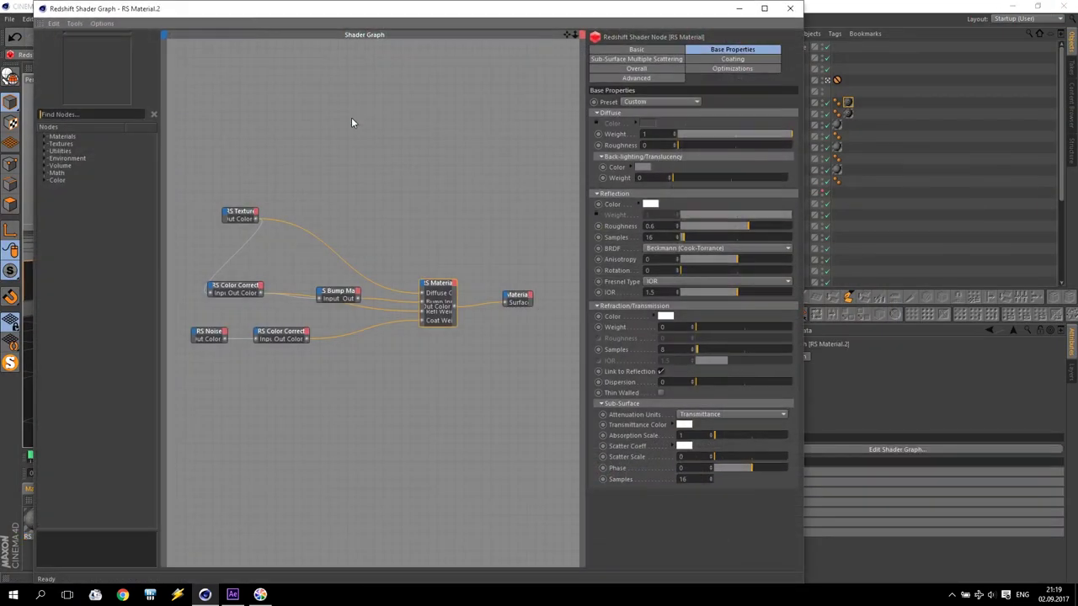
pyautogui.click(720, 59)
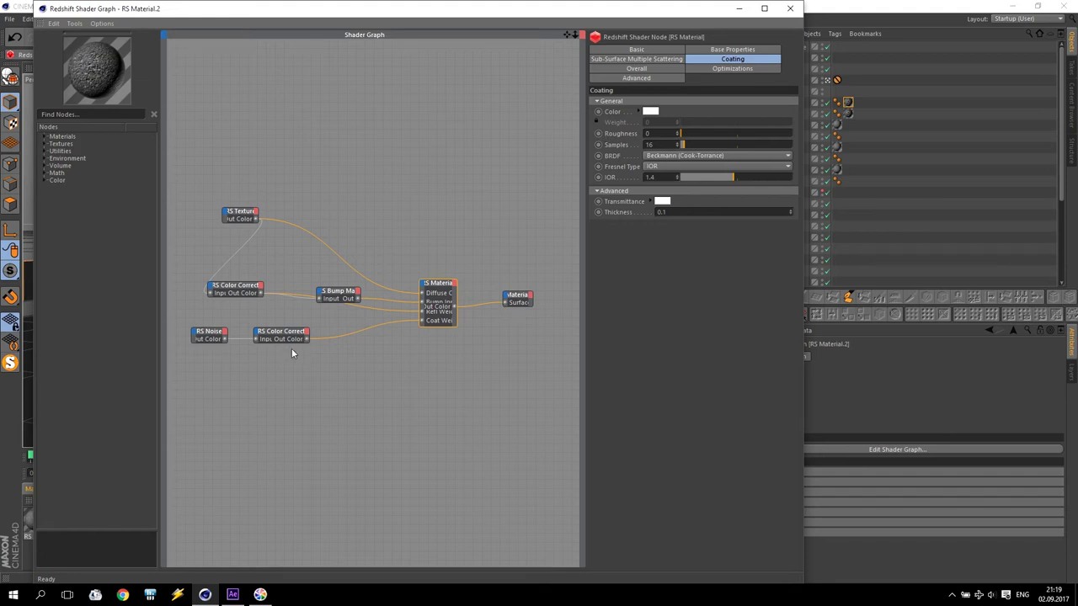
pyautogui.moveTo(307, 339); pyautogui.dragTo(422, 287)
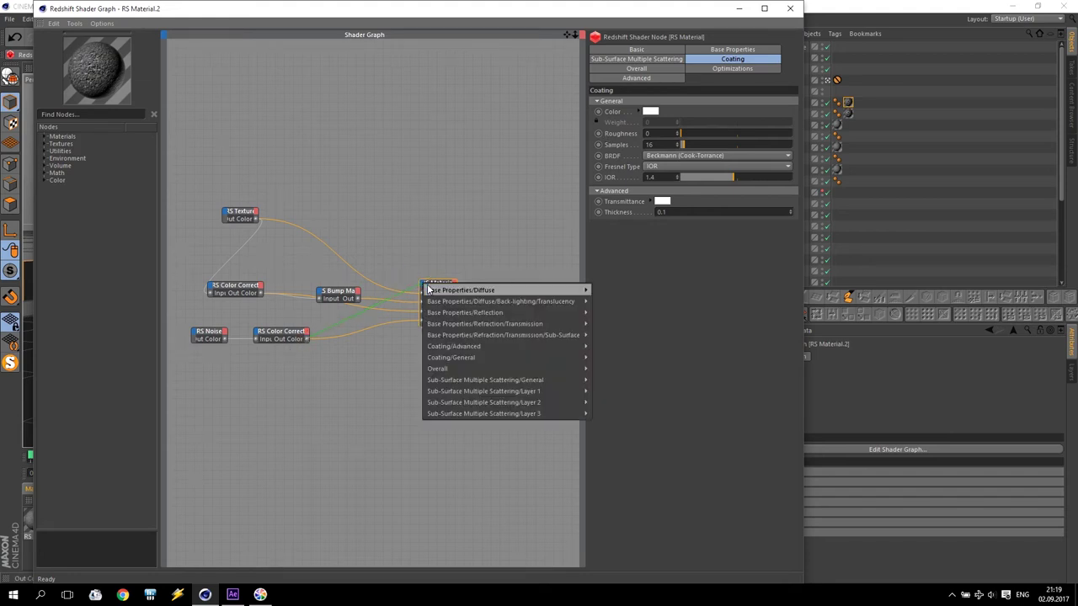
pyautogui.moveTo(469, 312)
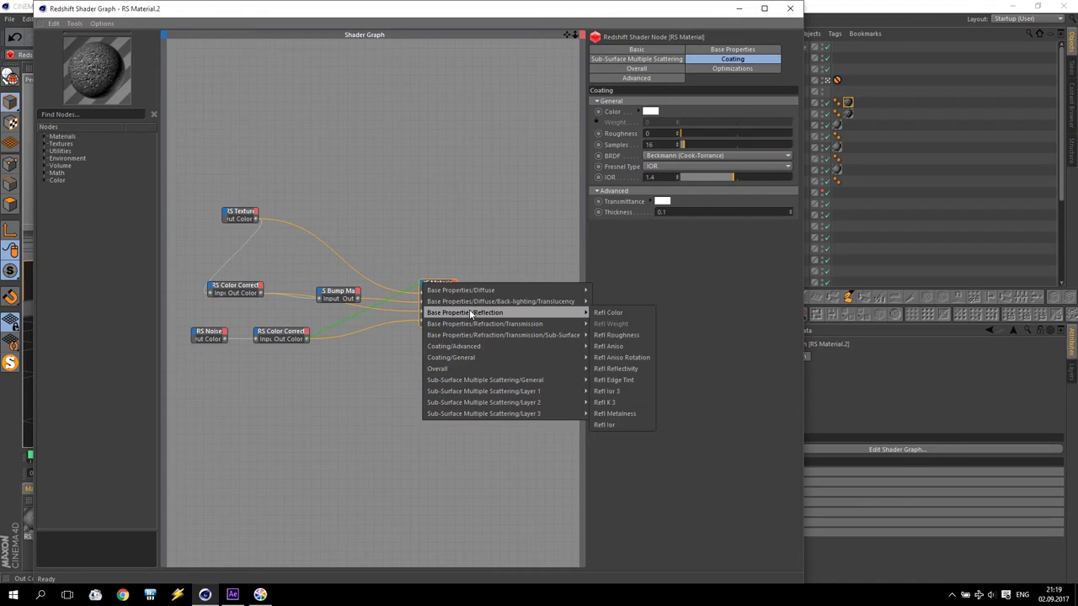
pyautogui.click(613, 335)
pyautogui.click(738, 8)
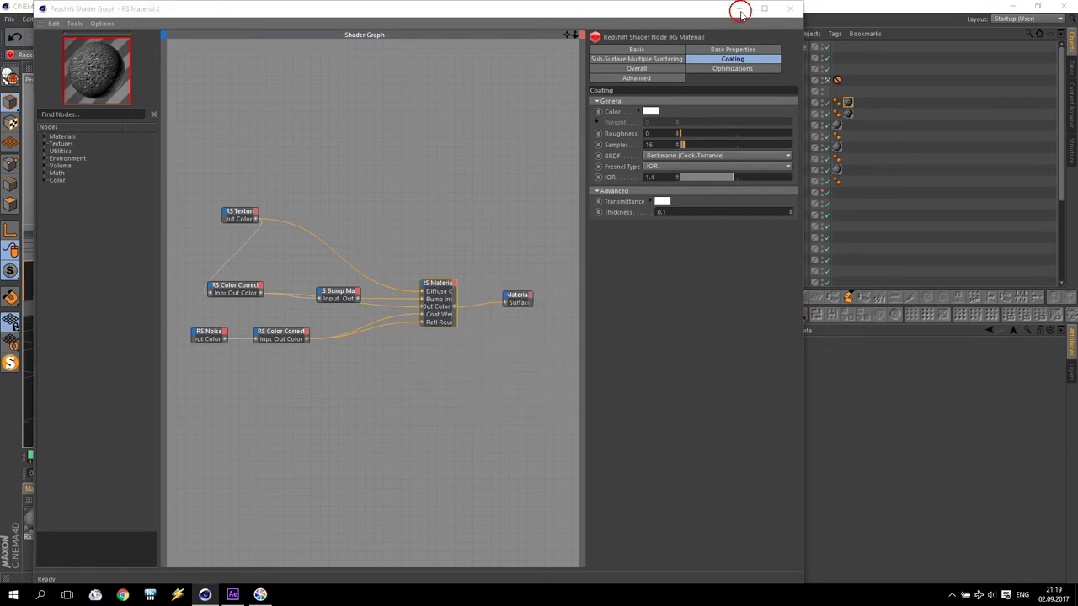
pyautogui.click(341, 37)
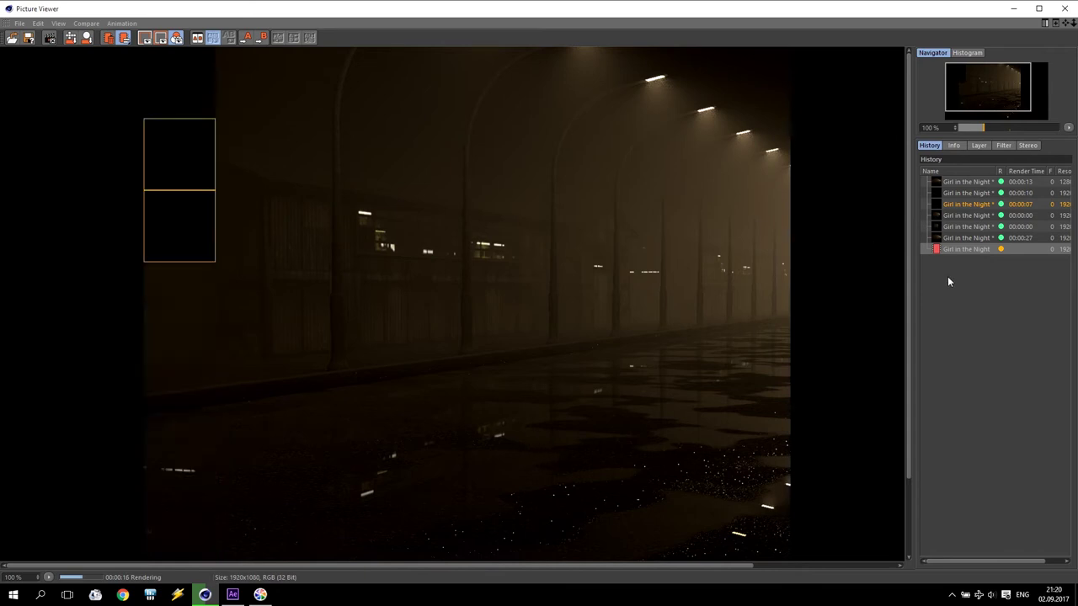
# Compare the finished 27-second render with the one in progress, then minimize the viewer
pyautogui.click(968, 238)
pyautogui.click(968, 249)
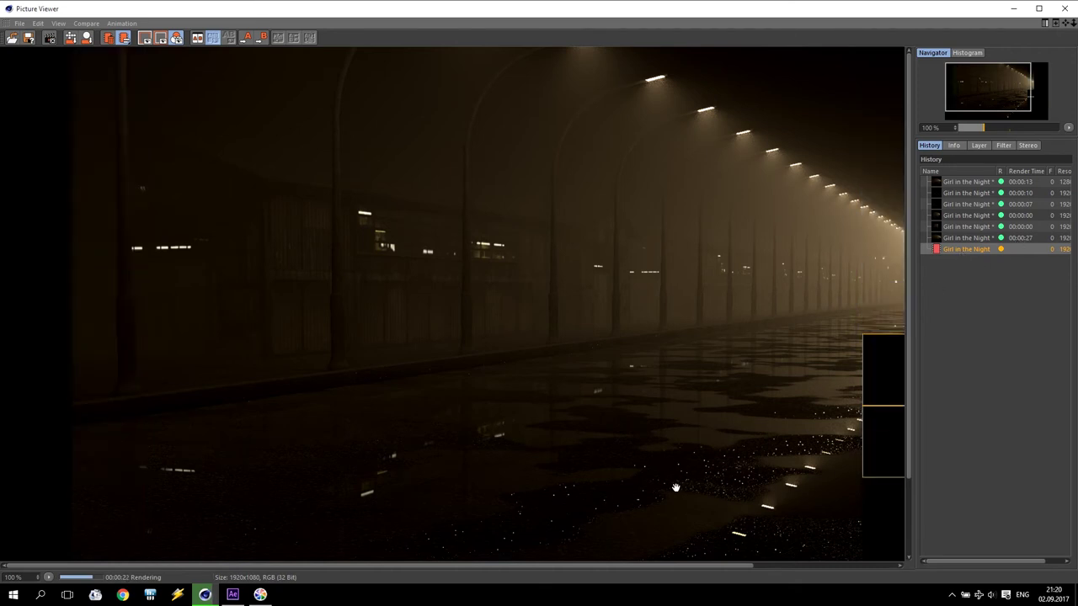
pyautogui.click(959, 250)
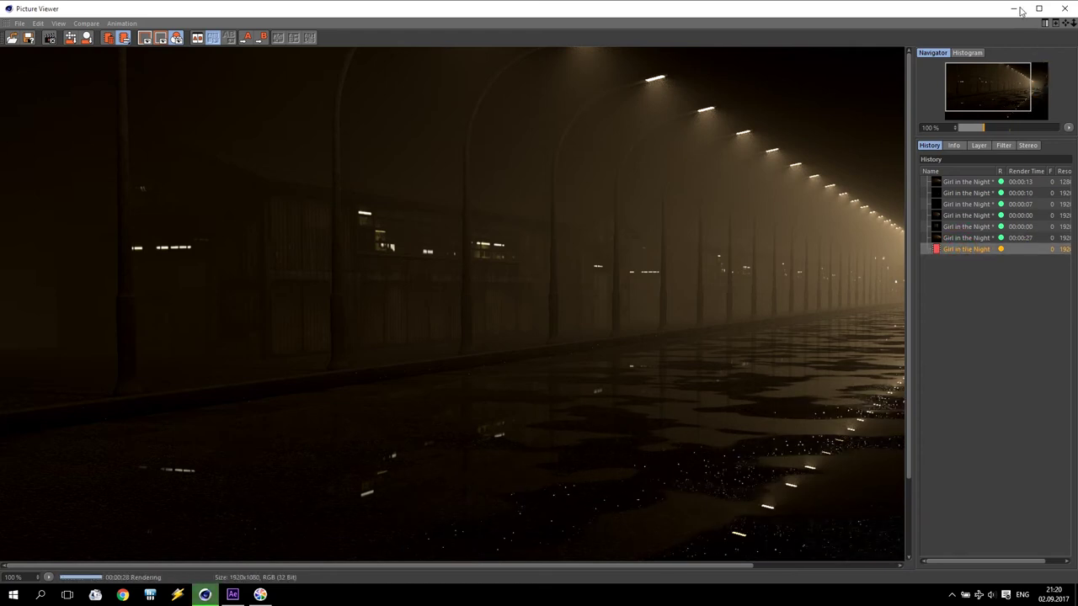
pyautogui.click(1017, 9)
# Inspect RS Material.2's RS Bump Map settings and render the street again with Shift+R
pyautogui.click(368, 114)
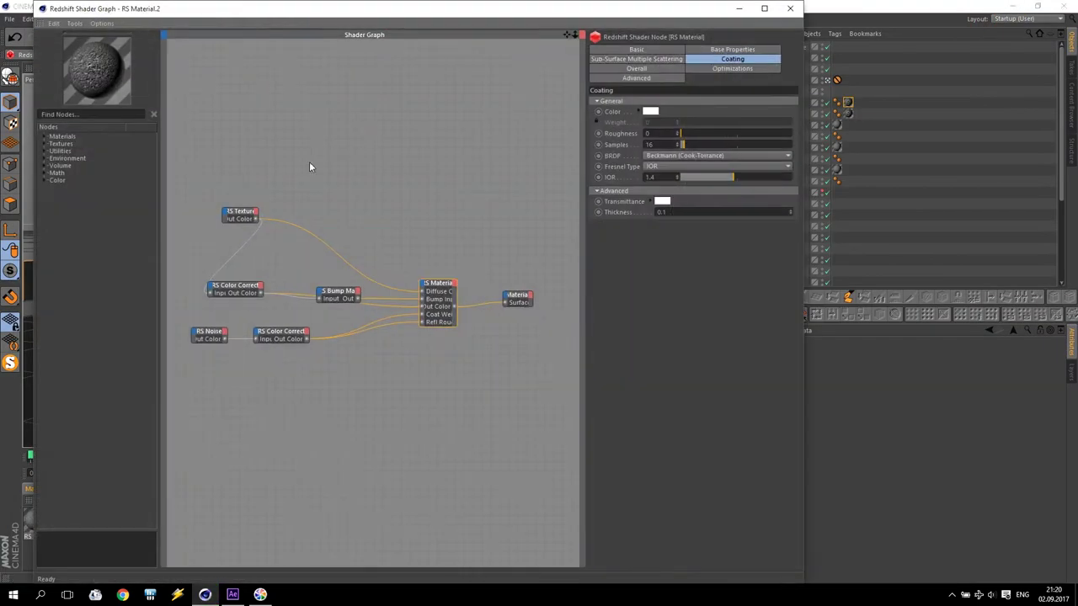
pyautogui.click(343, 295)
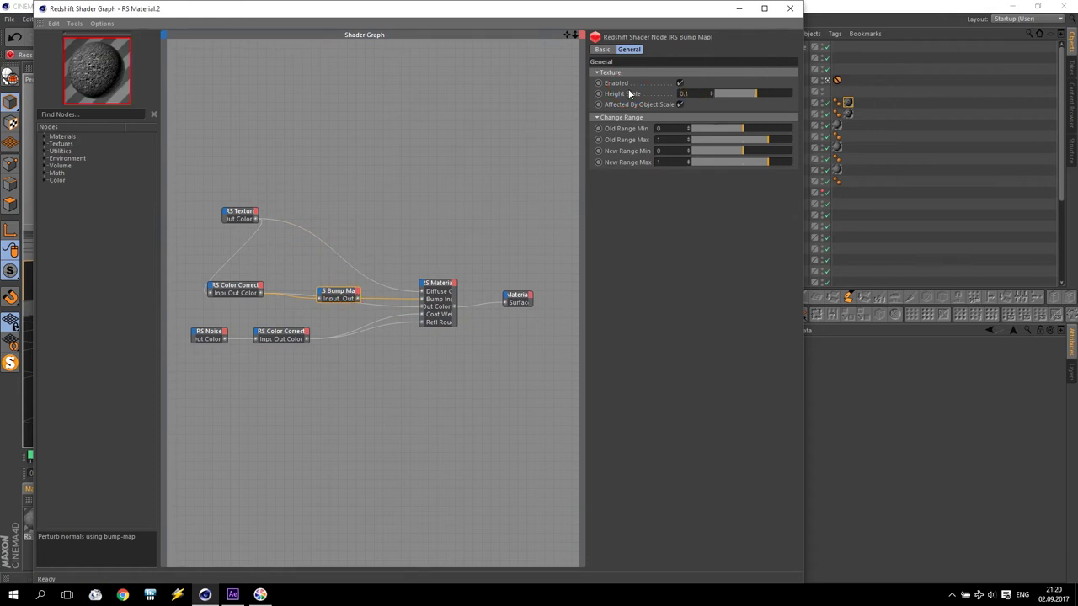
pyautogui.click(790, 8)
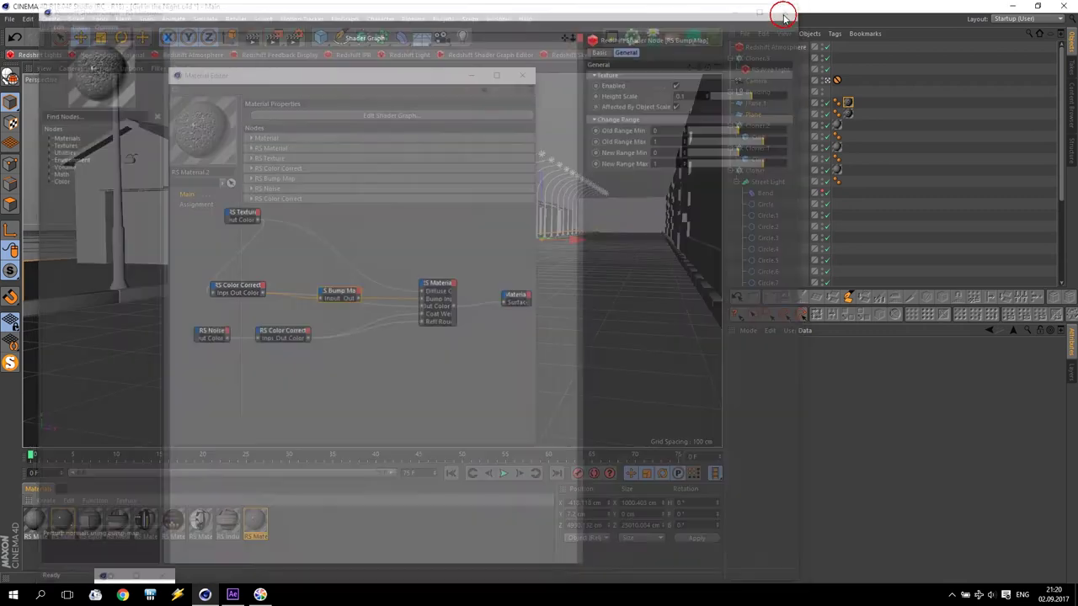
pyautogui.hotkey('shift', 'r')
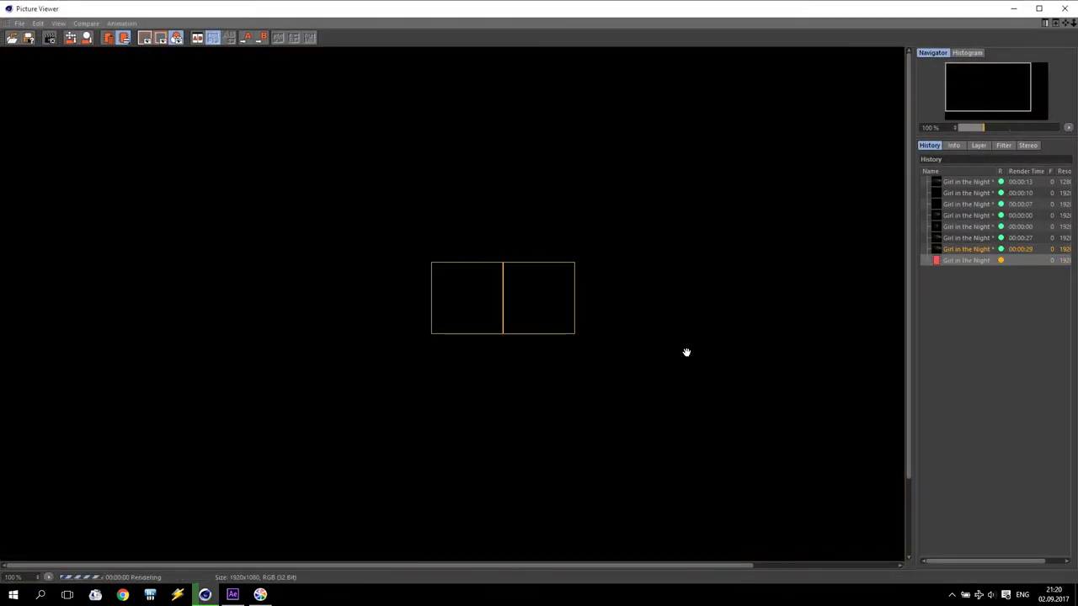
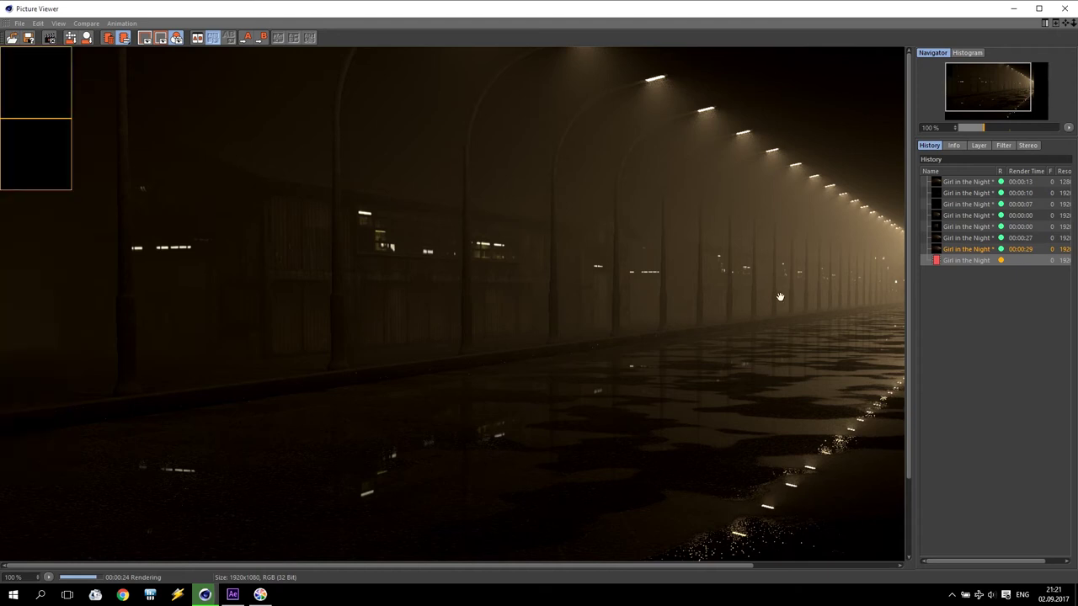
# Zoom the Picture Viewer out to 80% on the finished 1920x1080 street render
pyautogui.scroll(-1, 599, 292)
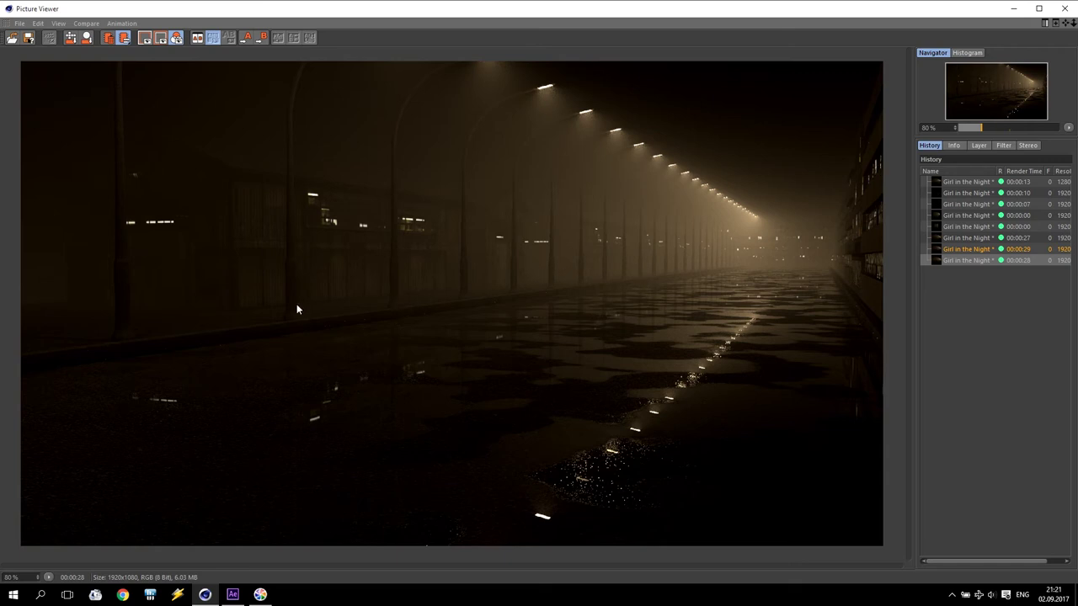
# Close the render preview, RS Material.1's shader graph and the Material Editor
pyautogui.click(1064, 9)
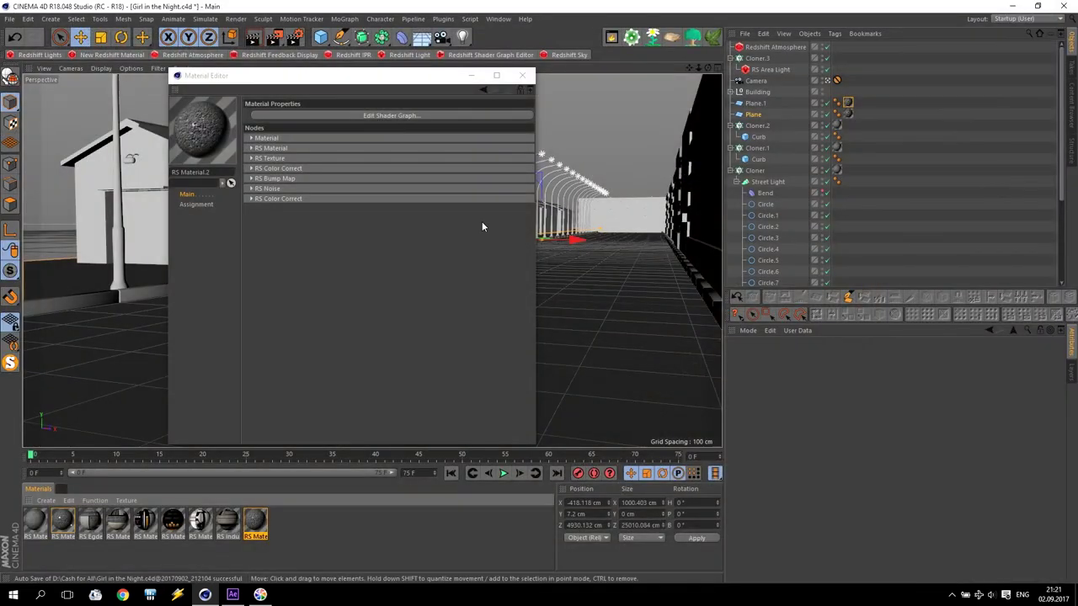
pyautogui.click(38, 522)
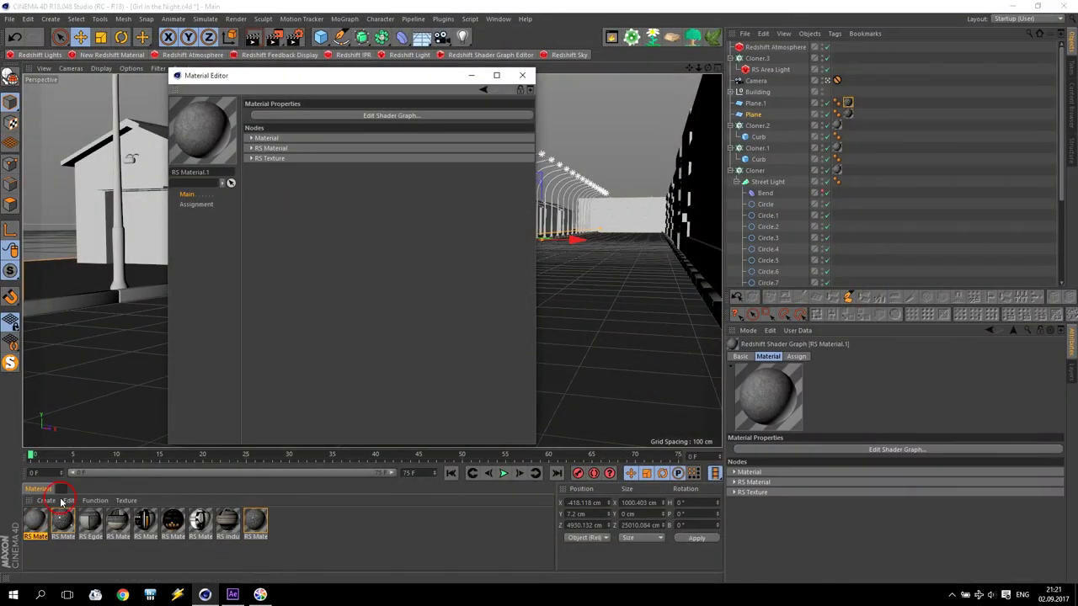
pyautogui.click(438, 115)
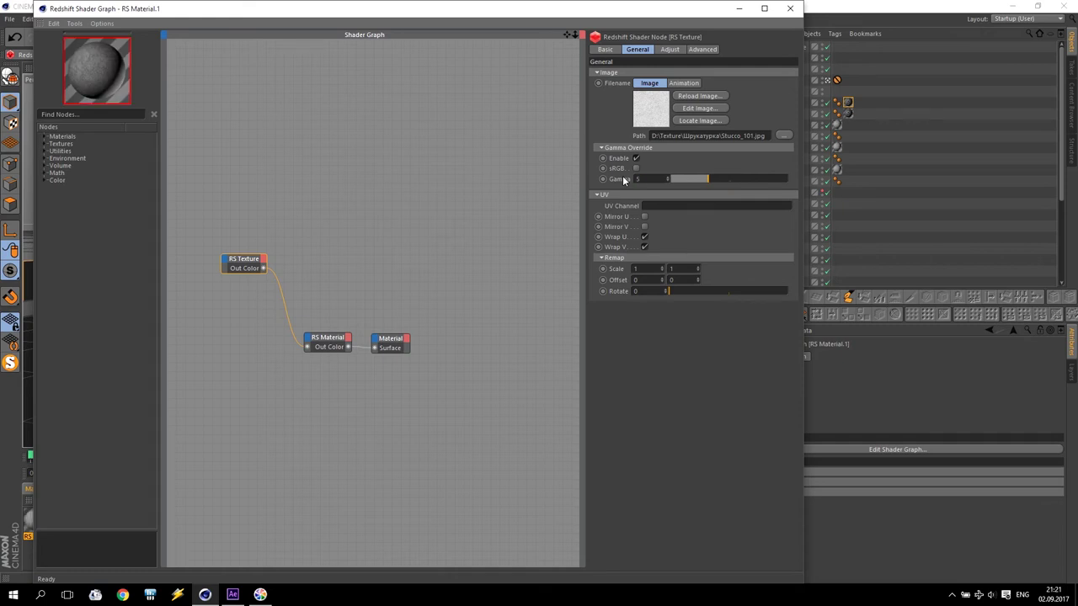
pyautogui.click(792, 8)
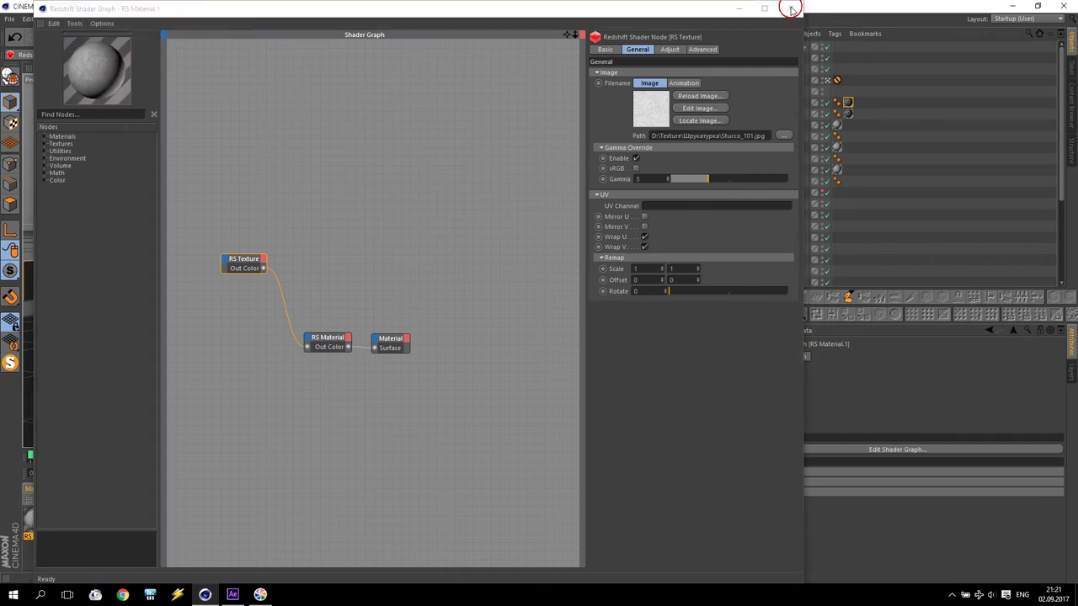
pyautogui.click(524, 74)
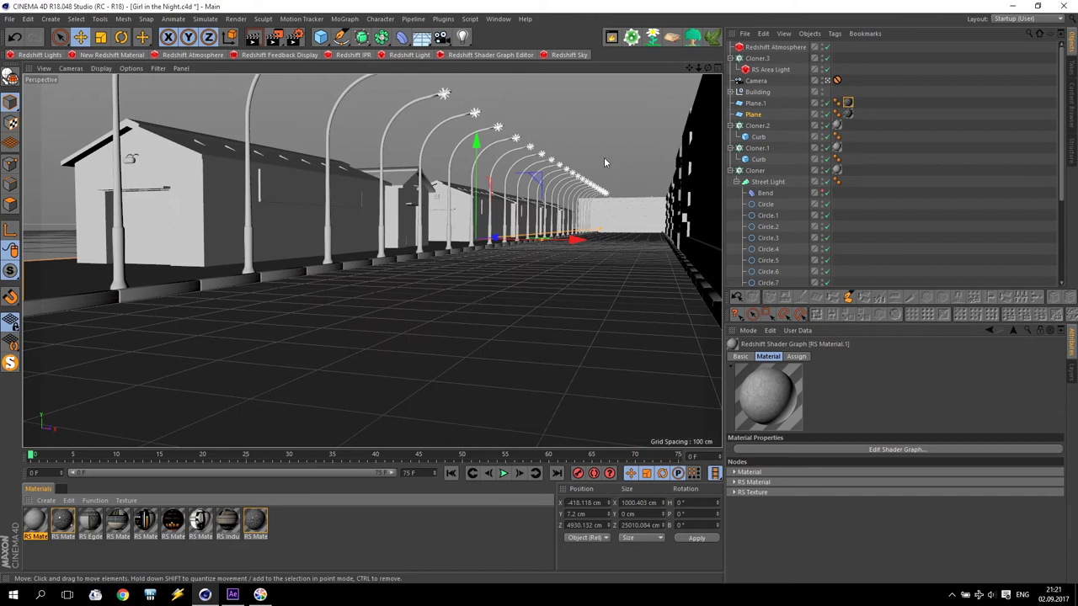
# Collapse the Cloner, Cloner.1 and Cloner.2 hierarchies and deselect everything
pyautogui.click(729, 170)
pyautogui.click(730, 148)
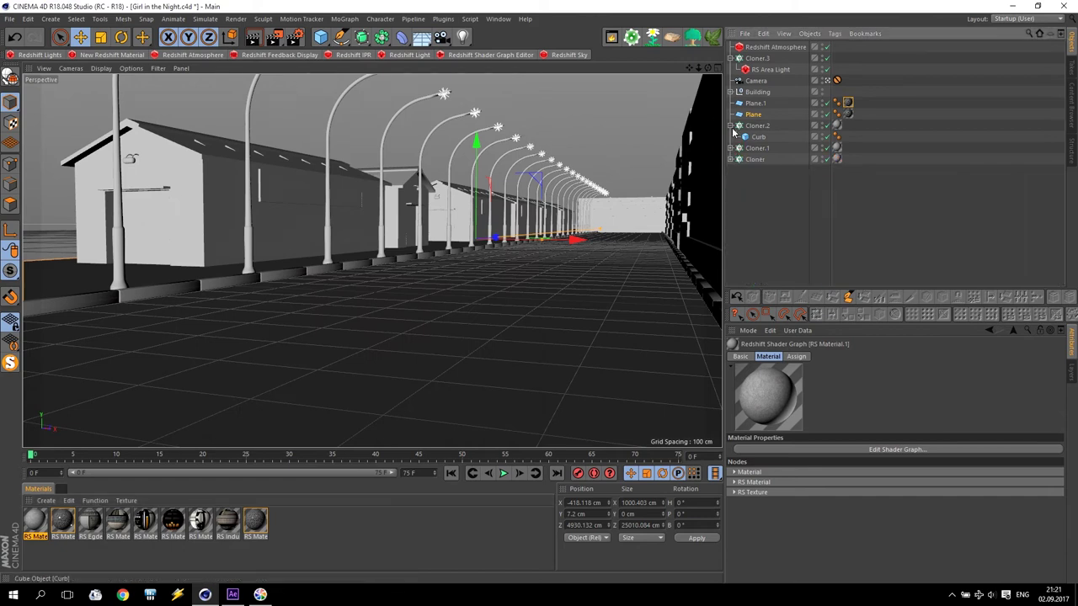
pyautogui.click(730, 125)
pyautogui.click(630, 158)
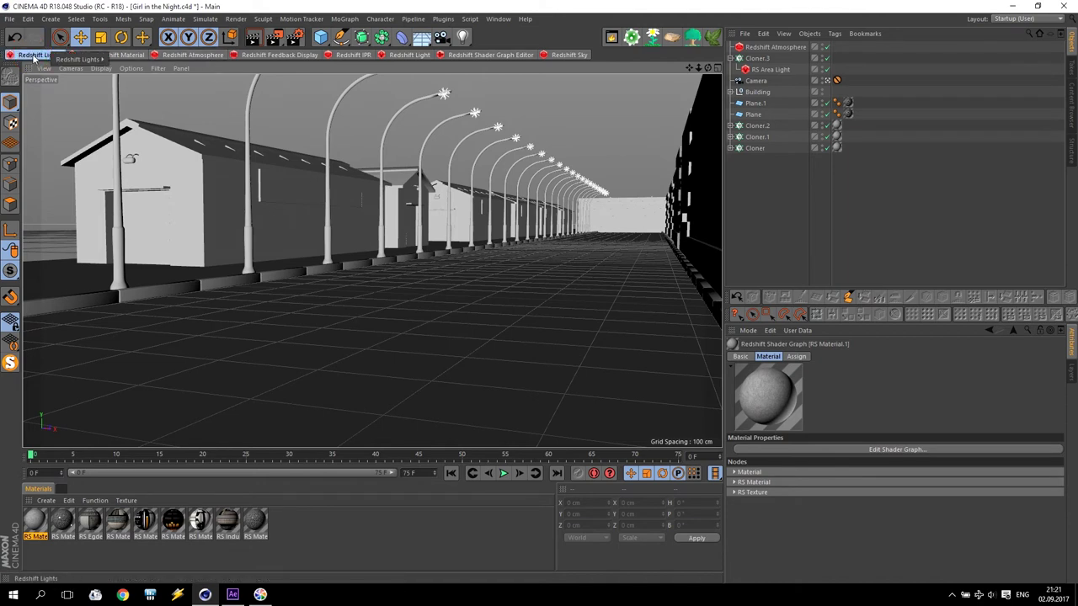
pyautogui.moveTo(67, 62)
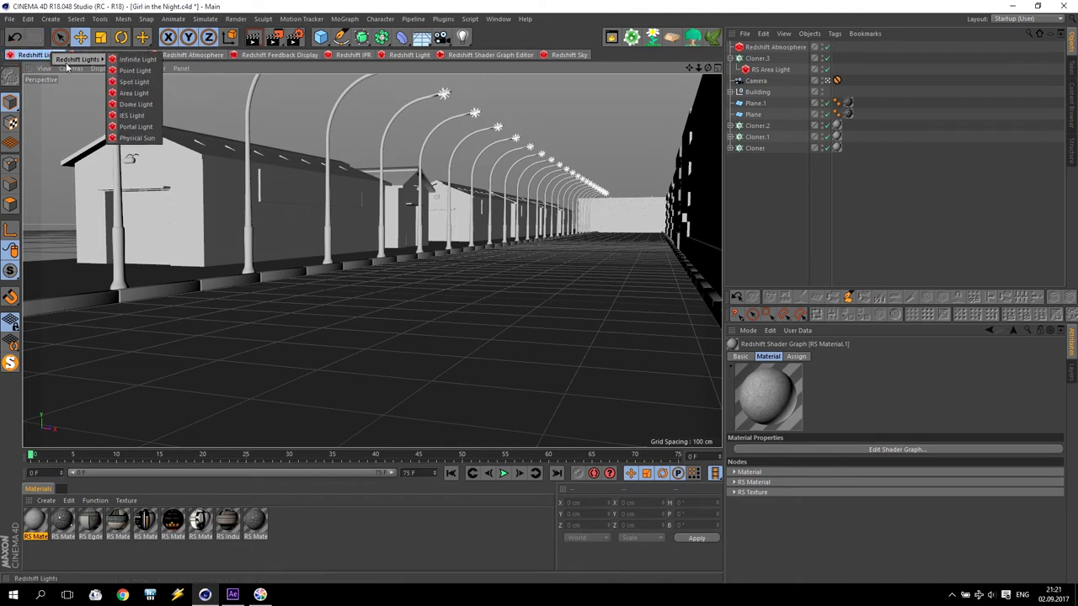
# Add a Redshift Spot Light and move it up and out over the street
pyautogui.click(134, 82)
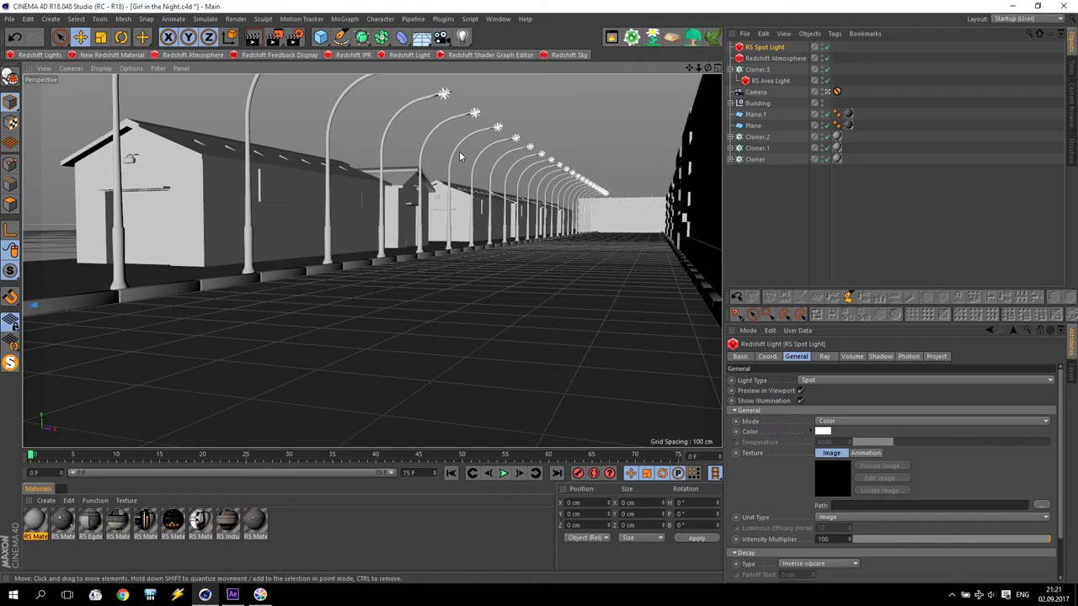
pyautogui.click(826, 92)
pyautogui.keyDown('alt'); pyautogui.moveTo(530, 252); pyautogui.dragTo(573, 244); pyautogui.keyUp('alt')
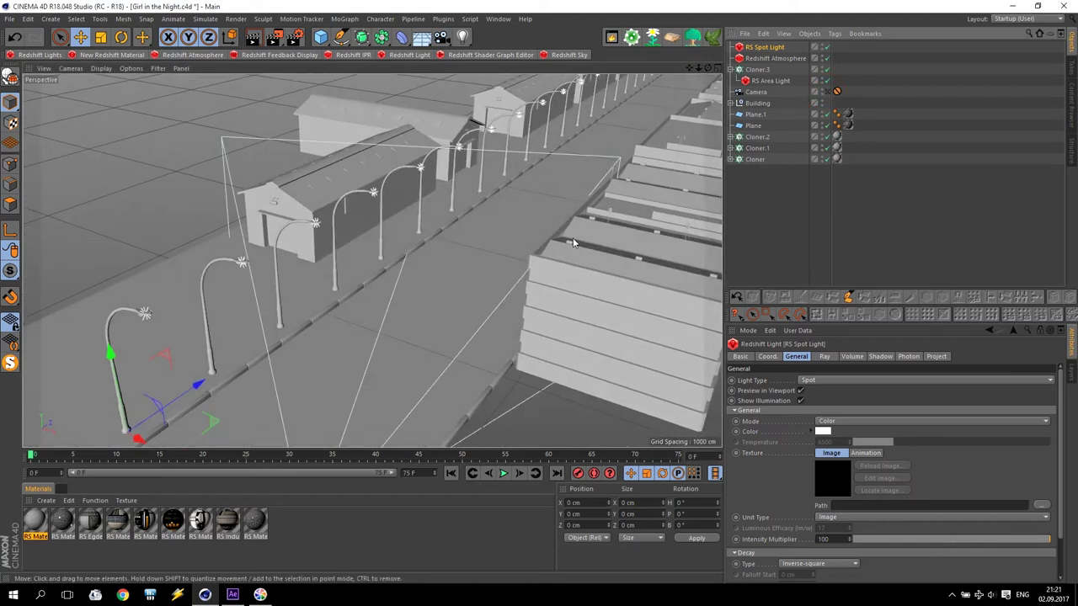
pyautogui.moveTo(211, 423); pyautogui.dragTo(438, 368)
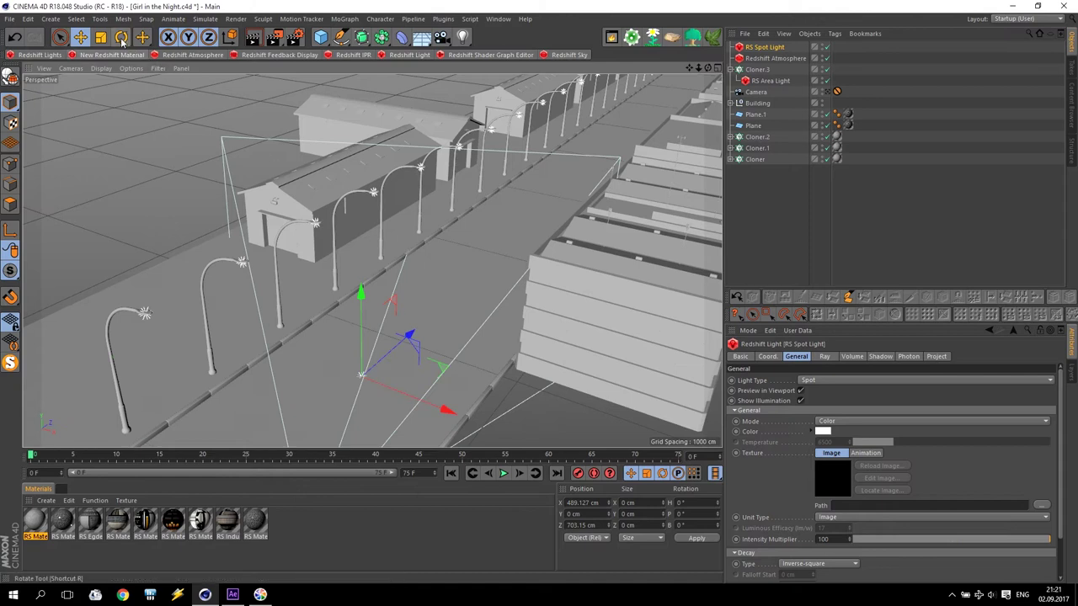
pyautogui.moveTo(360, 295); pyautogui.dragTo(360, 216)
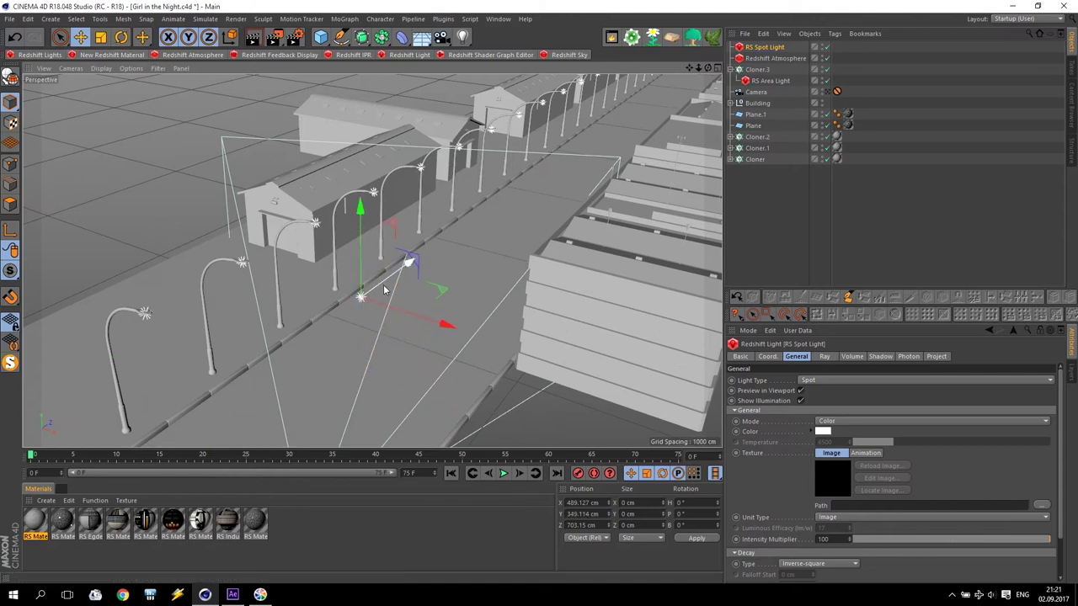
# Pitch the spot light to -90° and lower it to about Y 295.84 cm in camera view
pyautogui.press('r')
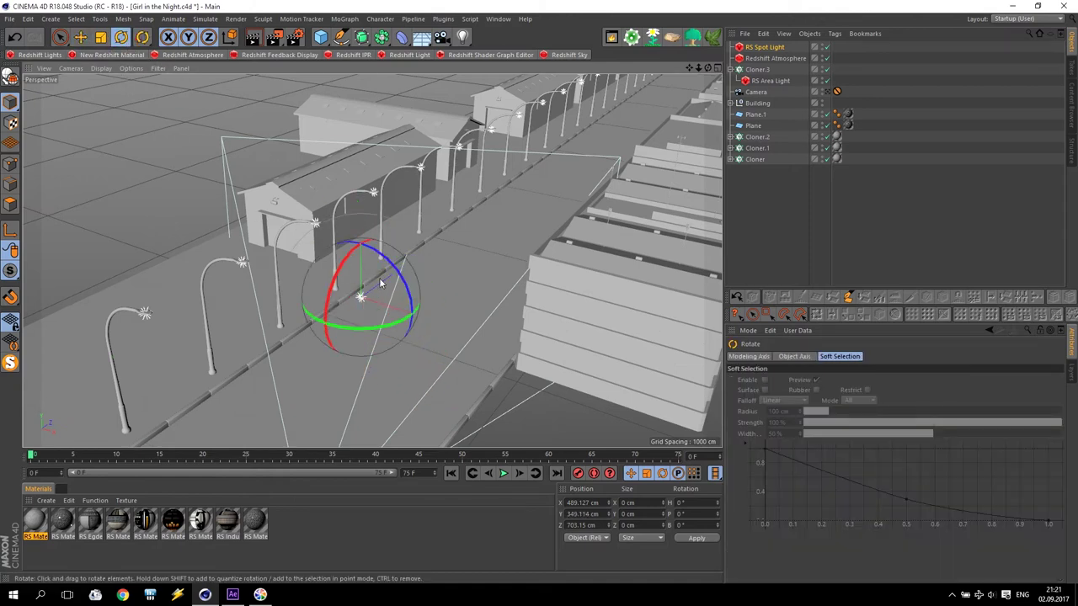
pyautogui.moveTo(335, 288); pyautogui.dragTo(375, 259)
pyautogui.middleClick(375, 308)
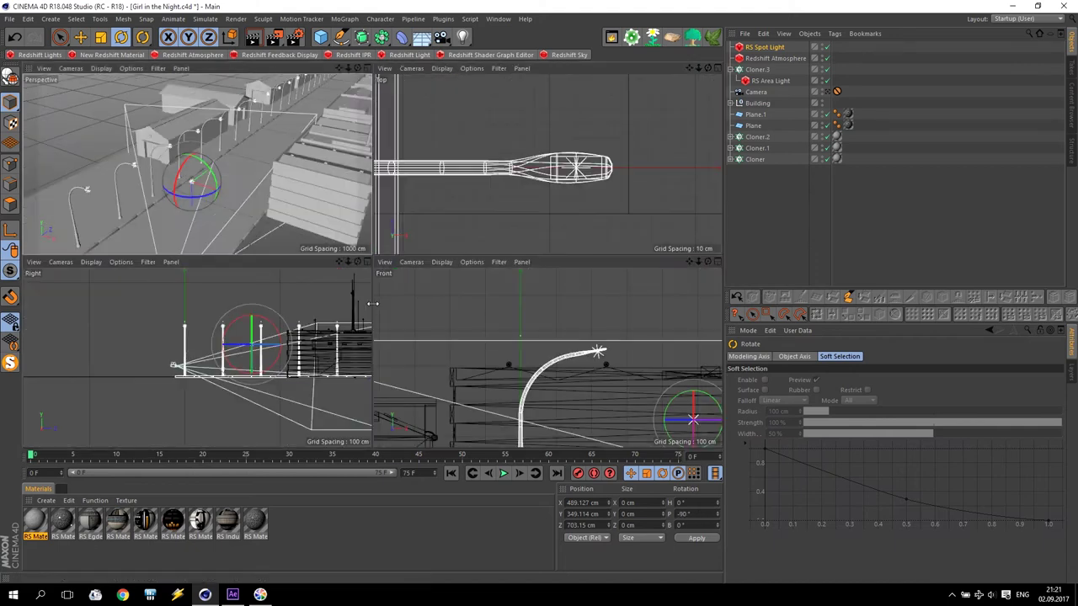
pyautogui.middleClick(294, 223)
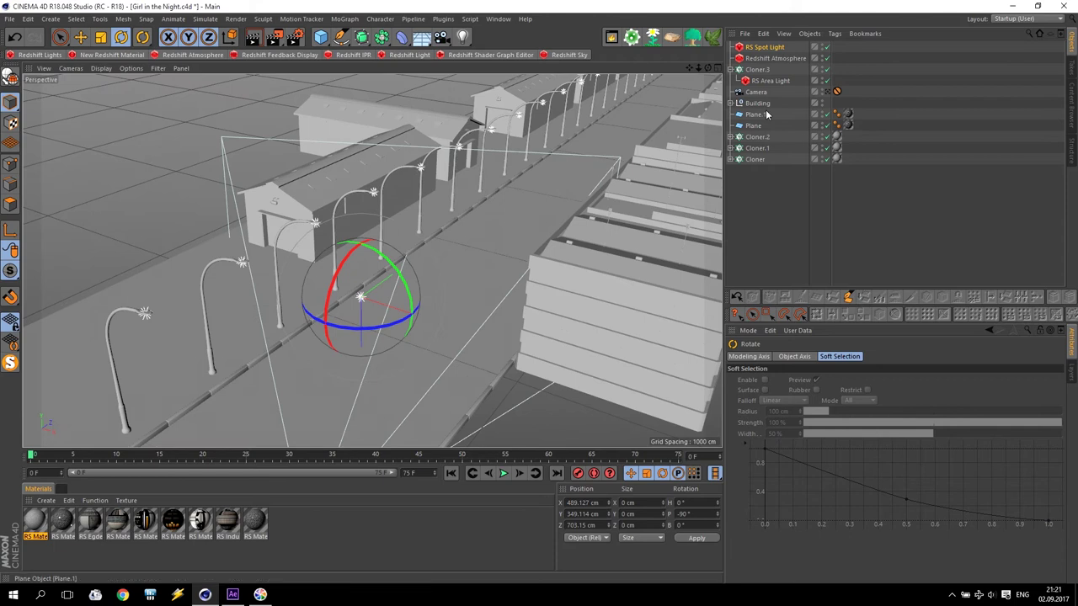
pyautogui.click(828, 92)
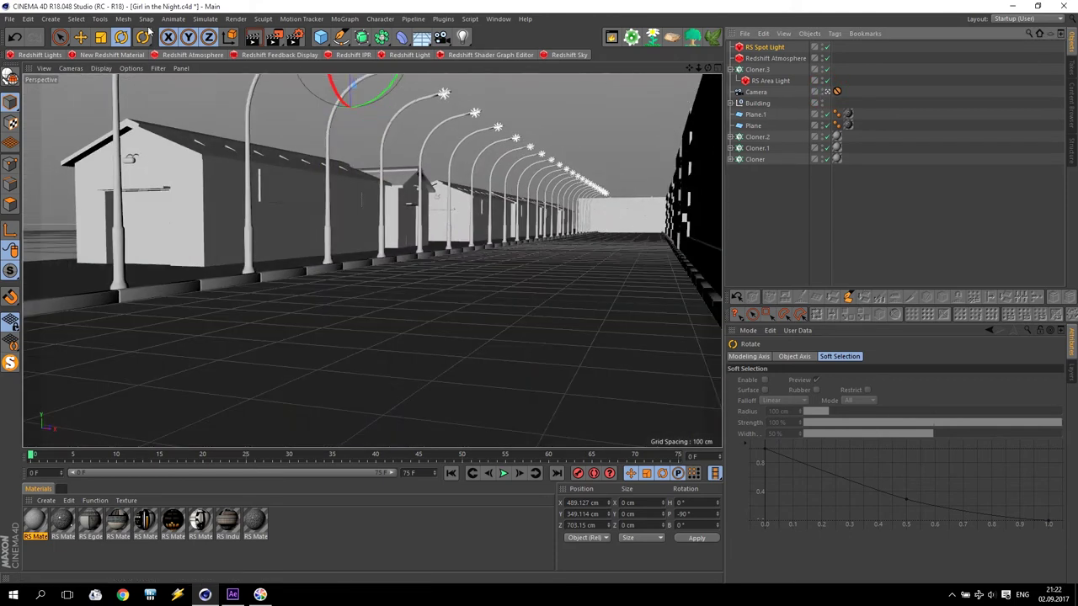
pyautogui.click(80, 37)
pyautogui.moveTo(350, 135); pyautogui.dragTo(353, 186)
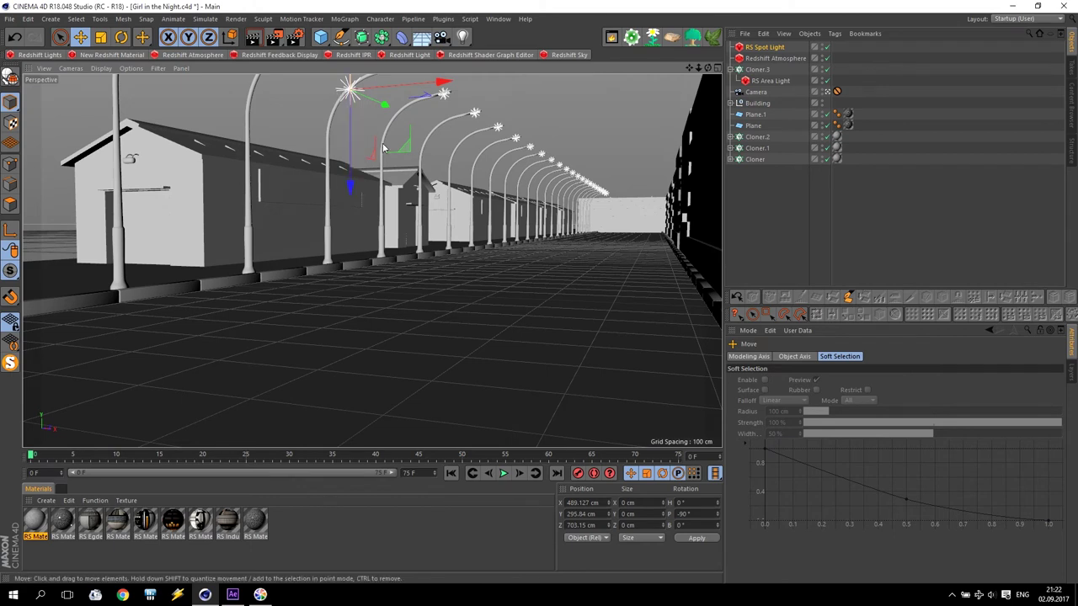
pyautogui.click(762, 47)
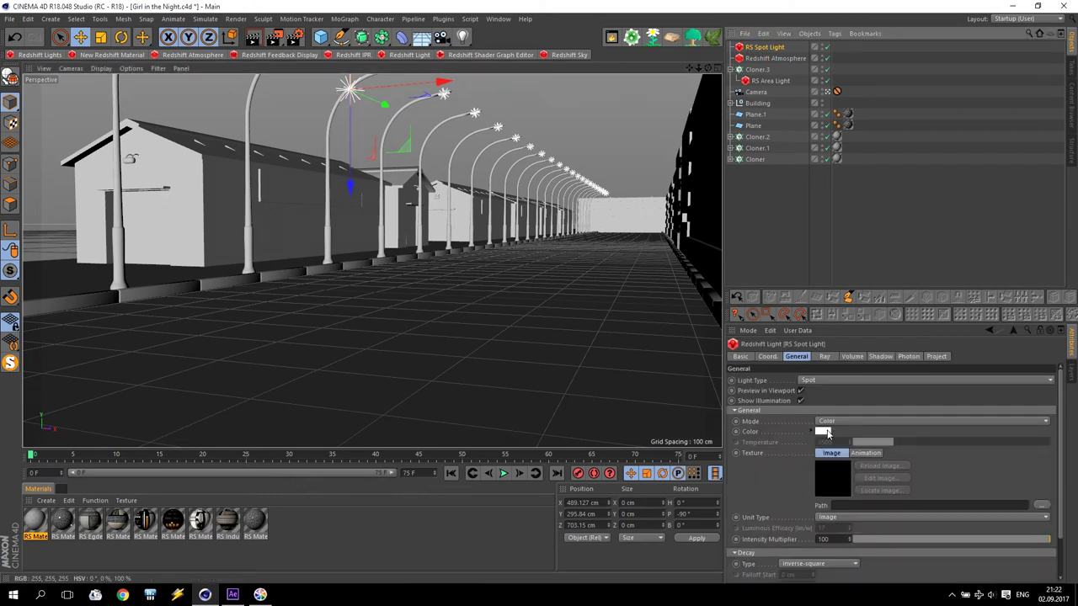
# Set the spot light colour to blue (H 213°, S 80%, V 87%)
pyautogui.click(825, 431)
pyautogui.click(859, 429)
pyautogui.moveTo(861, 441); pyautogui.dragTo(897, 454)
pyautogui.click(881, 454)
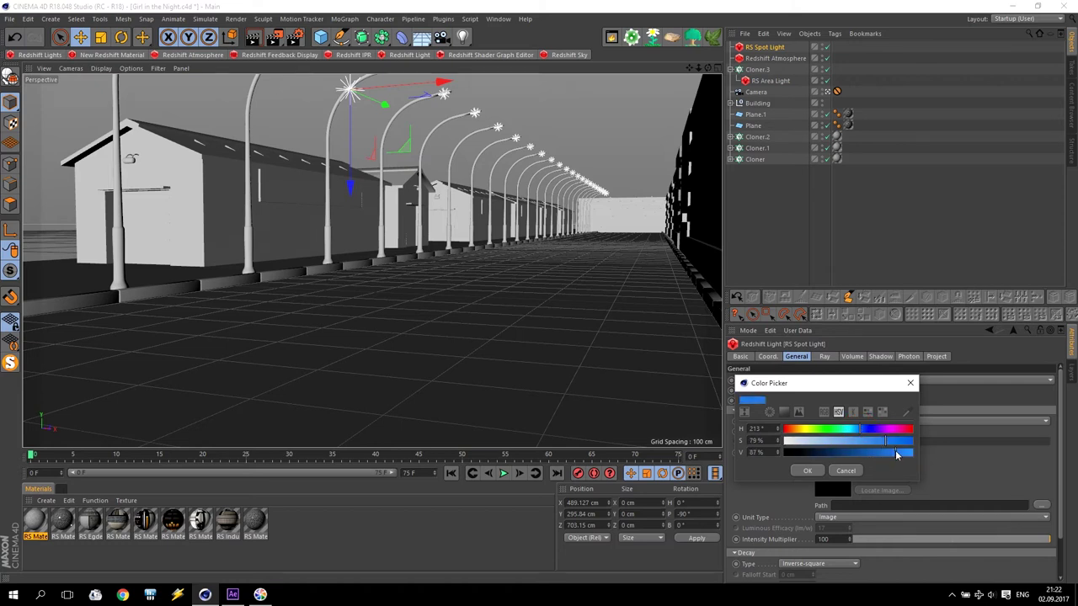
pyautogui.click(810, 470)
# Set the intensity unit to Radiant Power (W) and start the Redshift IPR preview
pyautogui.click(847, 517)
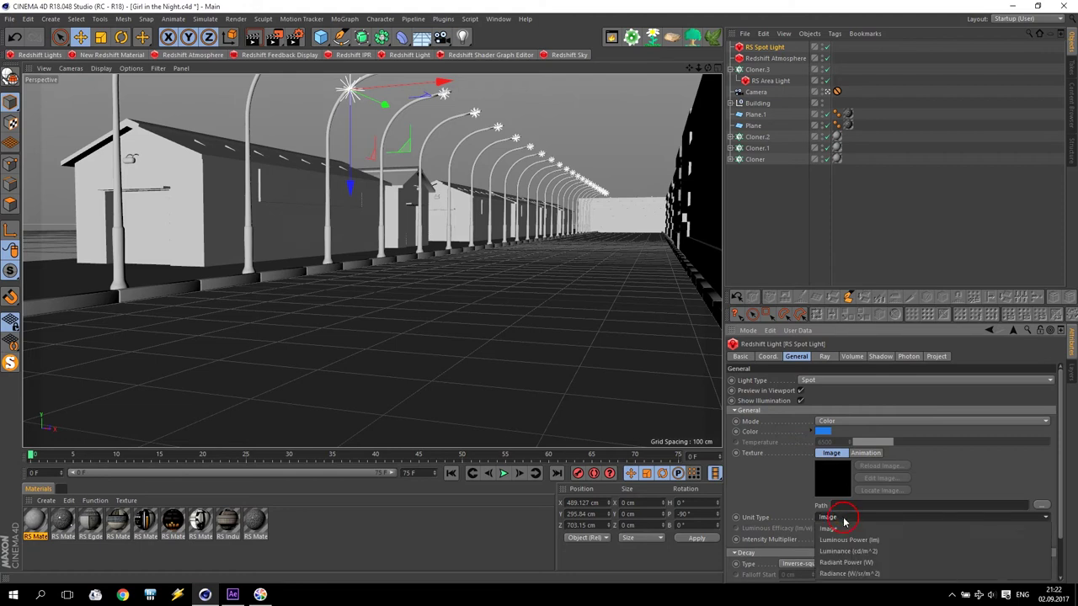
pyautogui.click(852, 551)
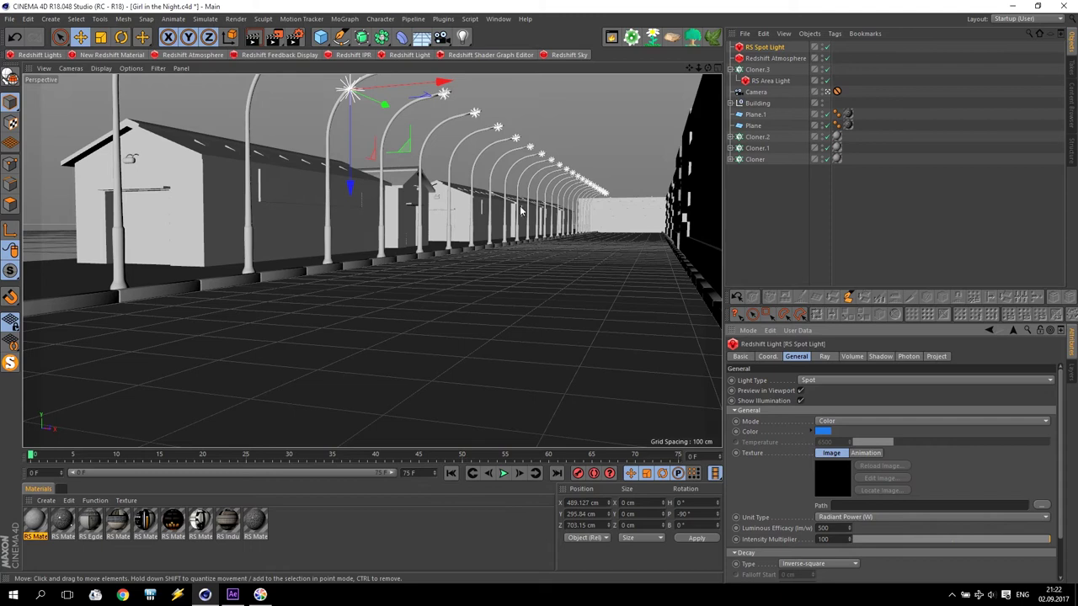
pyautogui.click(353, 55)
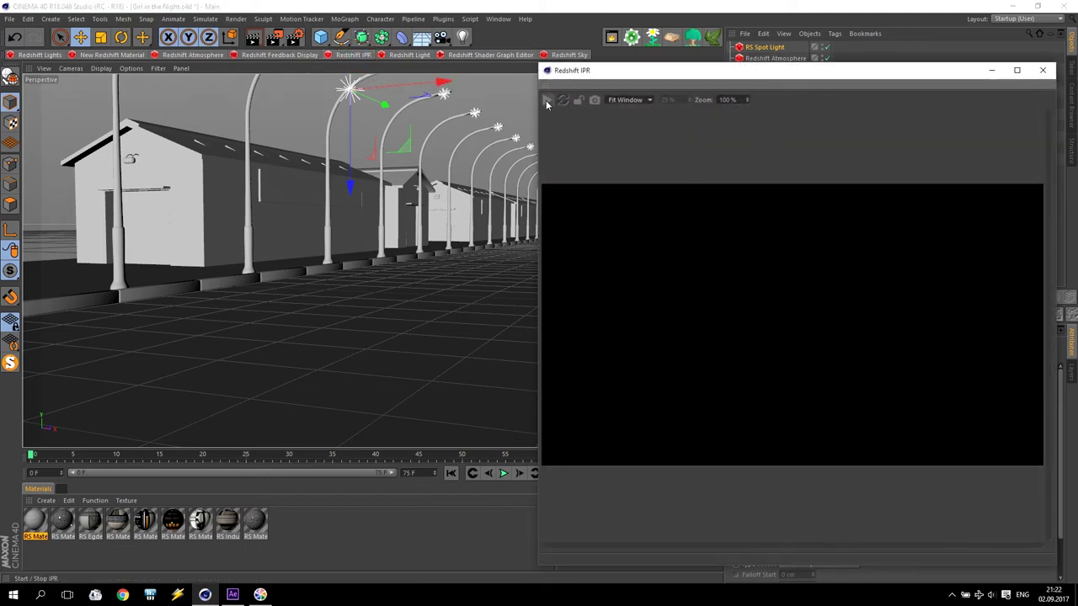
# Move the IPR window aside and lighten the spot light's blue to S 68%, V 100%
pyautogui.moveTo(629, 74); pyautogui.dragTo(124, 33)
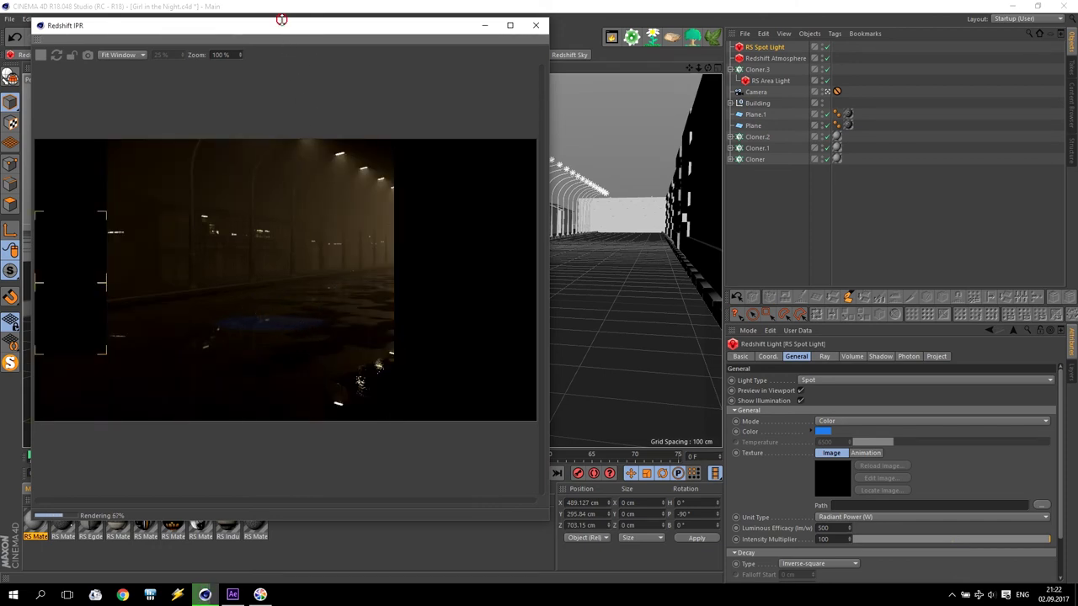
pyautogui.moveTo(282, 22); pyautogui.dragTo(282, 71)
pyautogui.click(823, 433)
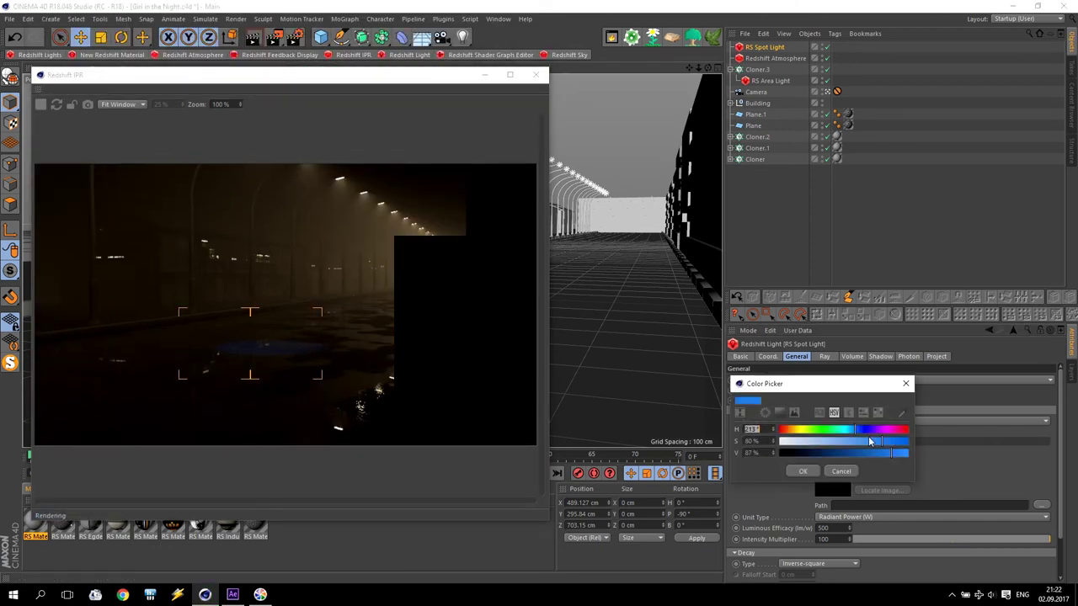
pyautogui.moveTo(884, 453)
pyautogui.mouseDown()
pyautogui.moveTo(926, 457)
pyautogui.moveTo(868, 442)
pyautogui.mouseUp()
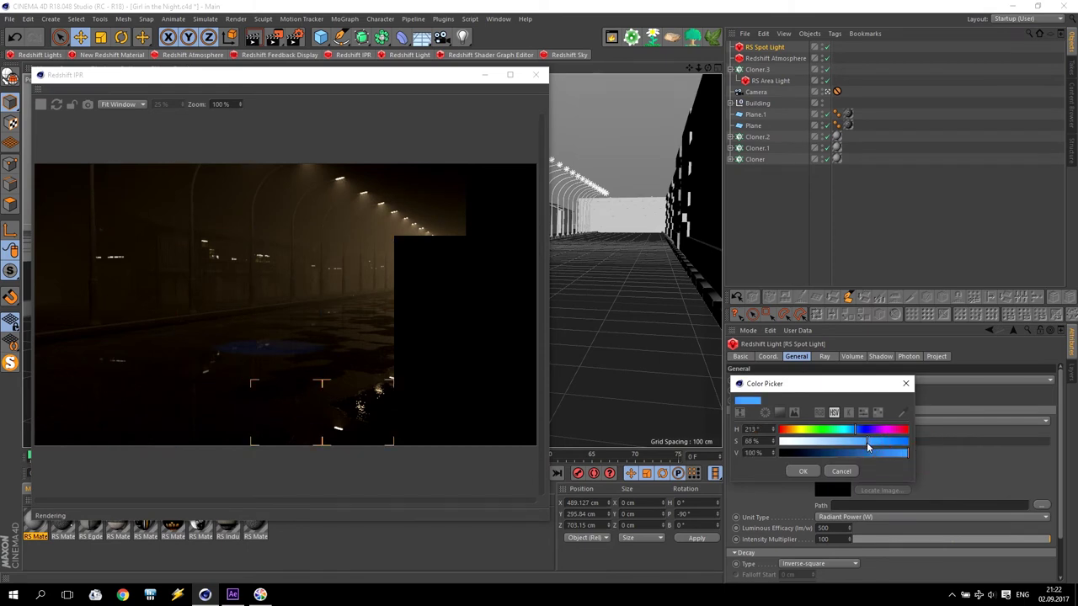
pyautogui.click(804, 471)
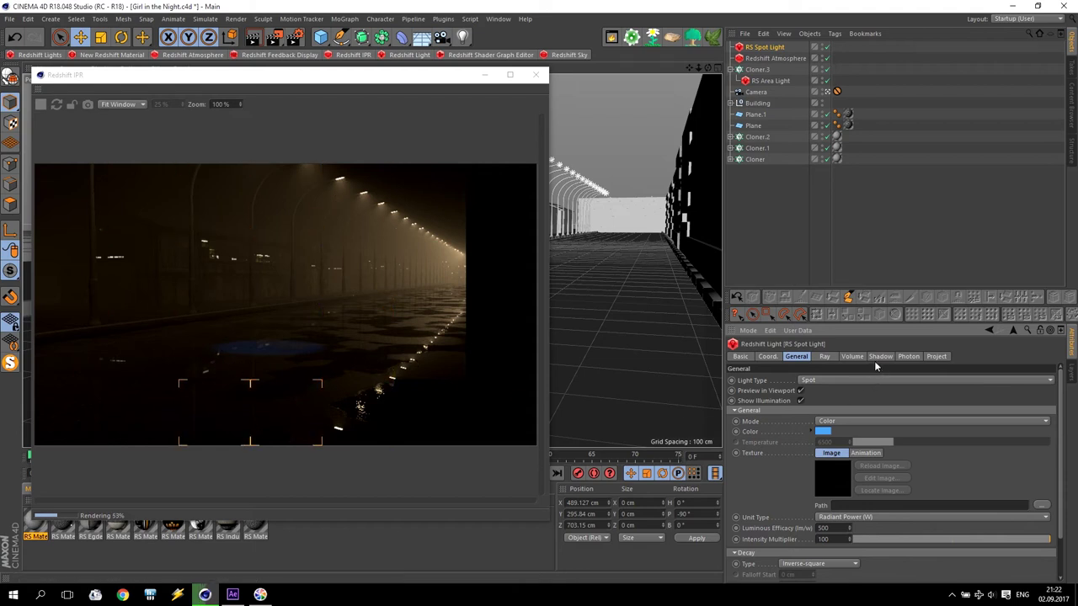
# Try a volume Contribution Scale of 0.01 and enlarge the IPR preview to 110%
pyautogui.click(852, 356)
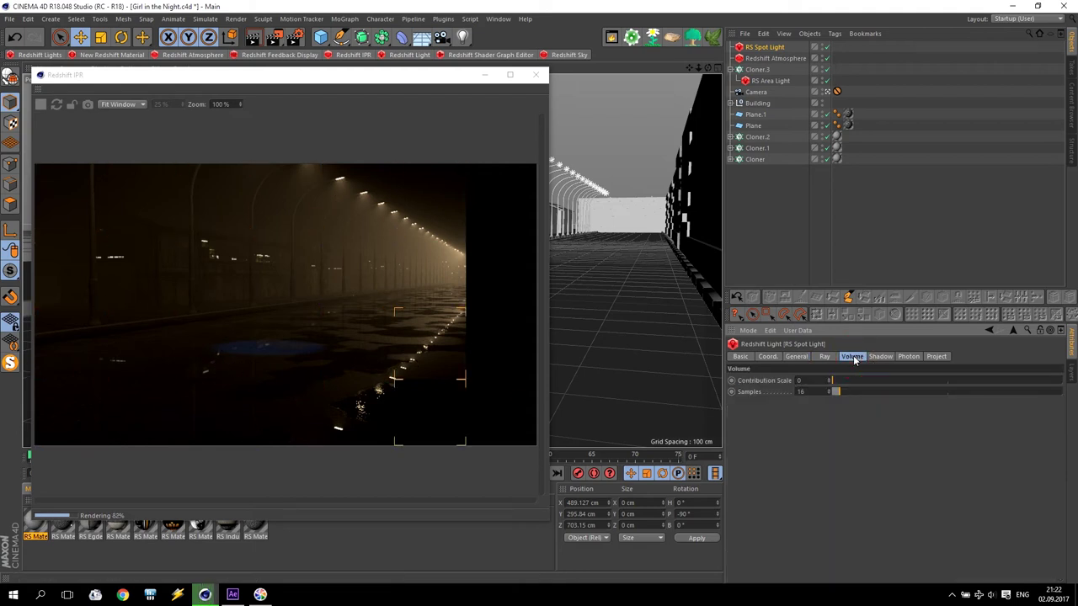
pyautogui.click(810, 379)
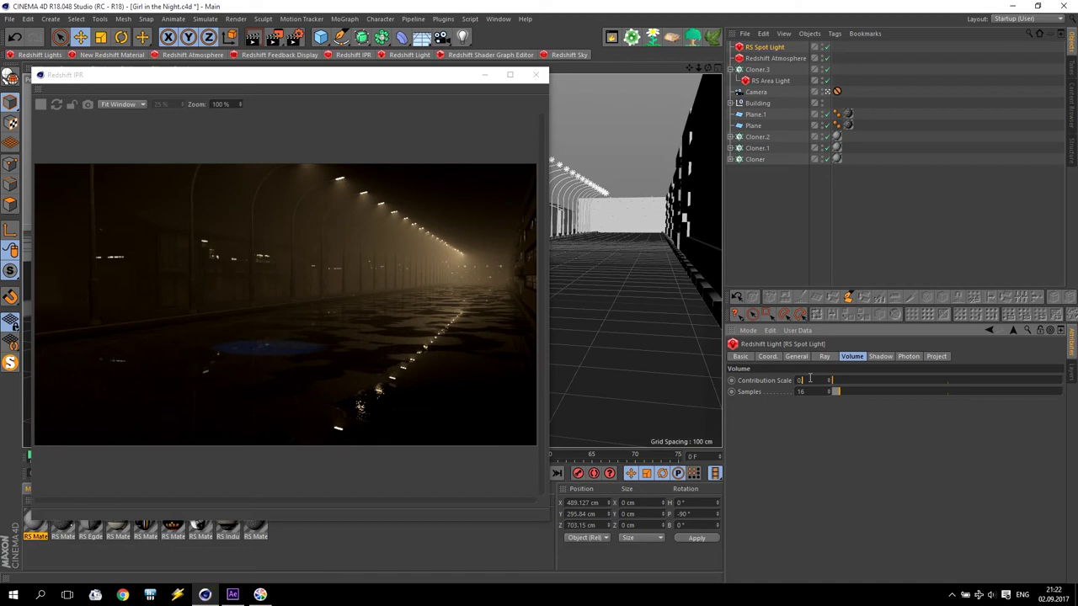
pyautogui.write('.01')
pyautogui.press('Return')
pyautogui.click(253, 172)
pyautogui.scroll(1, 254, 172)
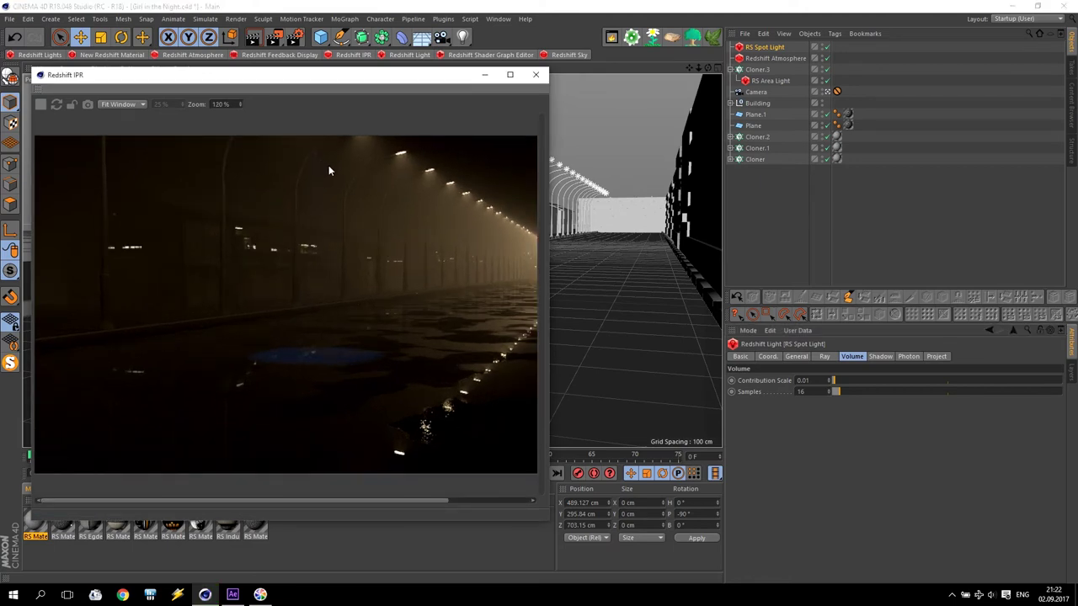
# Raise the volume Contribution Scale through 0.05 and 0.1 to a final 0.2
pyautogui.click(808, 381)
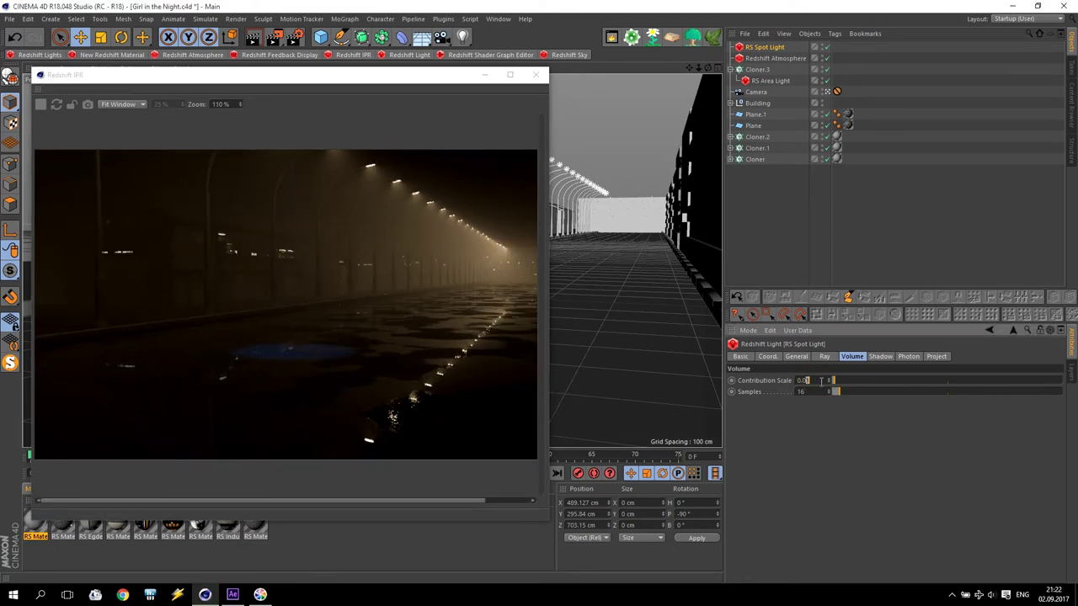
pyautogui.press('Return')
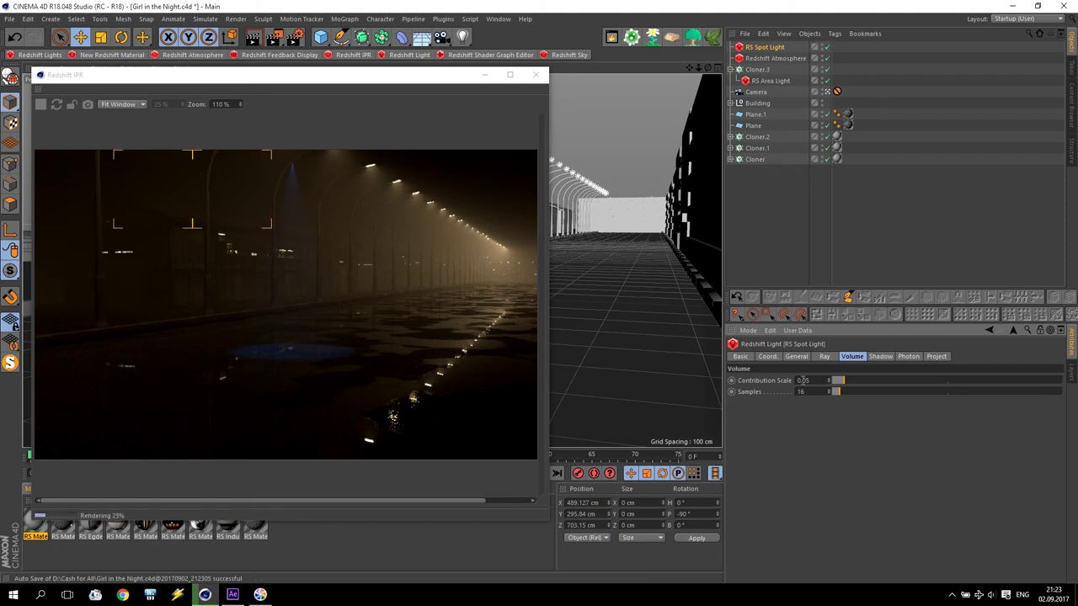
pyautogui.write('0.1')
pyautogui.press('Return')
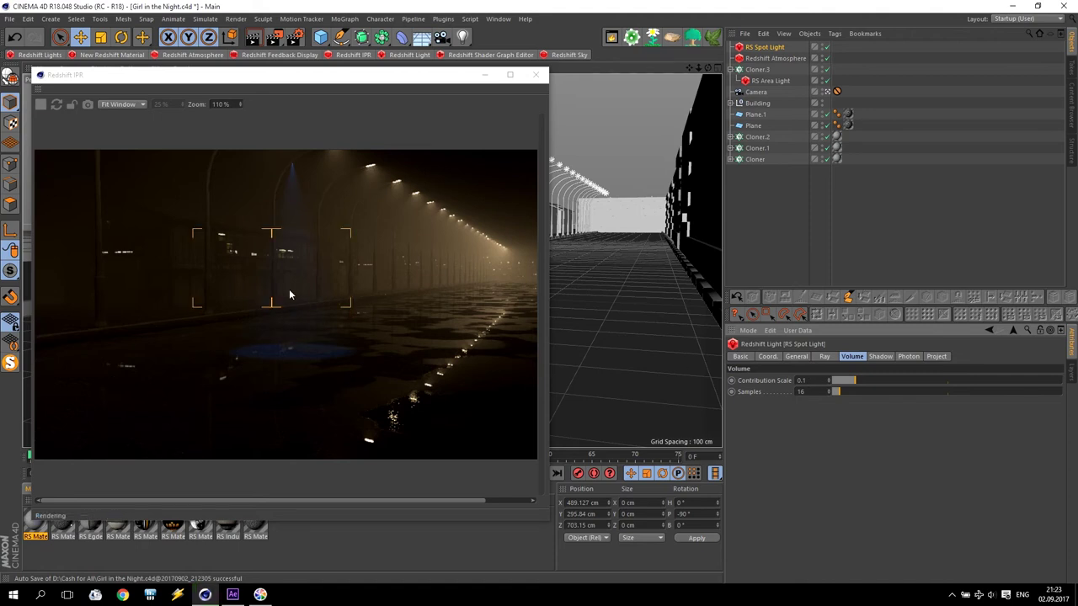
pyautogui.doubleClick(808, 380)
pyautogui.write('0.2')
pyautogui.press('Return')
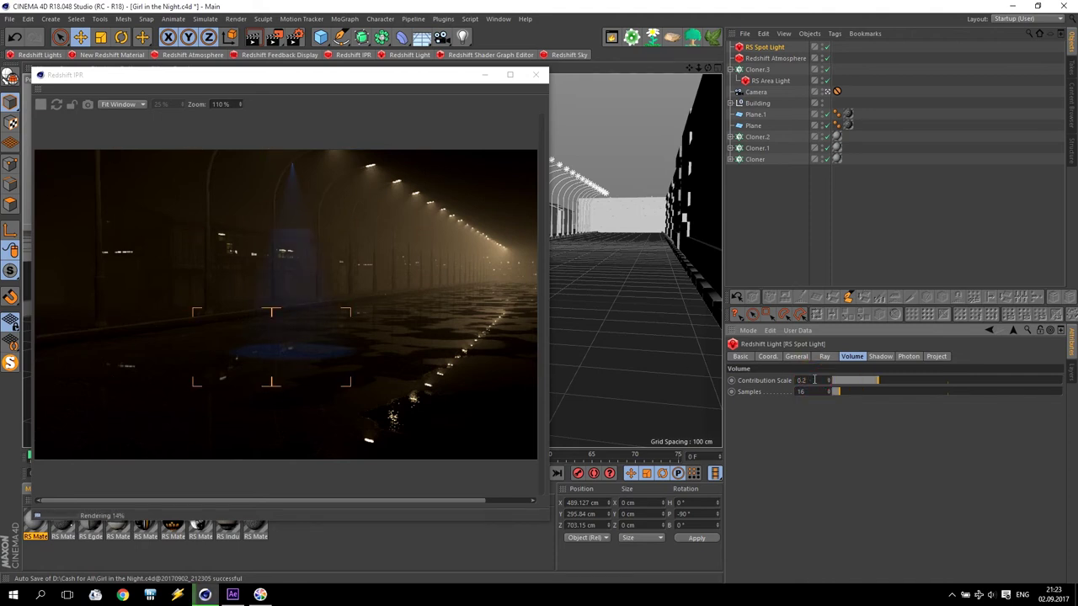
pyautogui.click(796, 356)
# Set the spot light's Luminous Efficacy to 1000 and Intensity Multiplier to 250
pyautogui.doubleClick(824, 528)
pyautogui.write('1000')
pyautogui.doubleClick(812, 536)
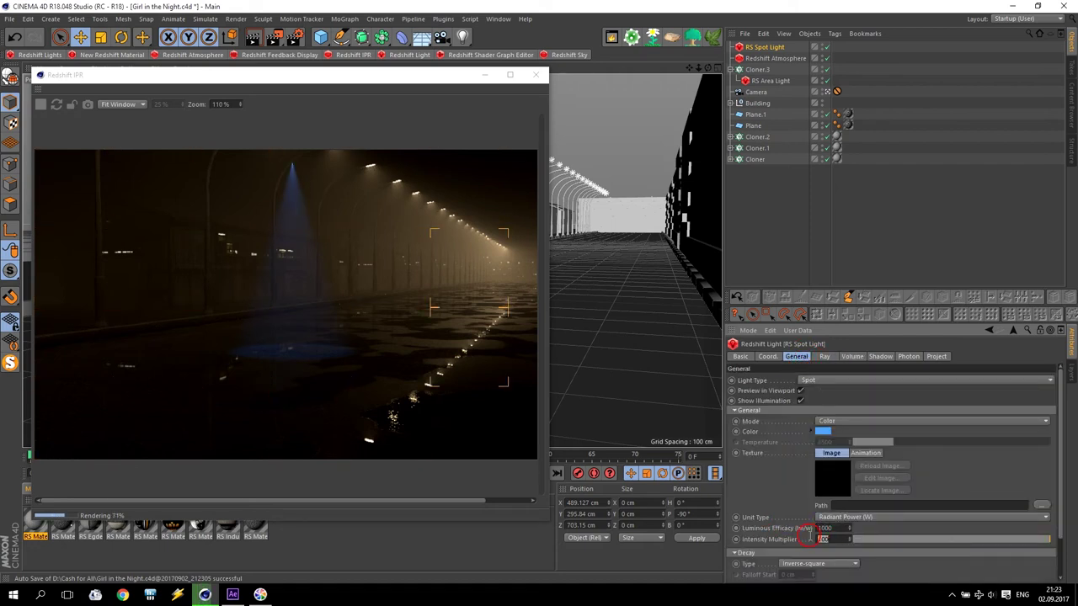
pyautogui.write('250')
pyautogui.press('Return')
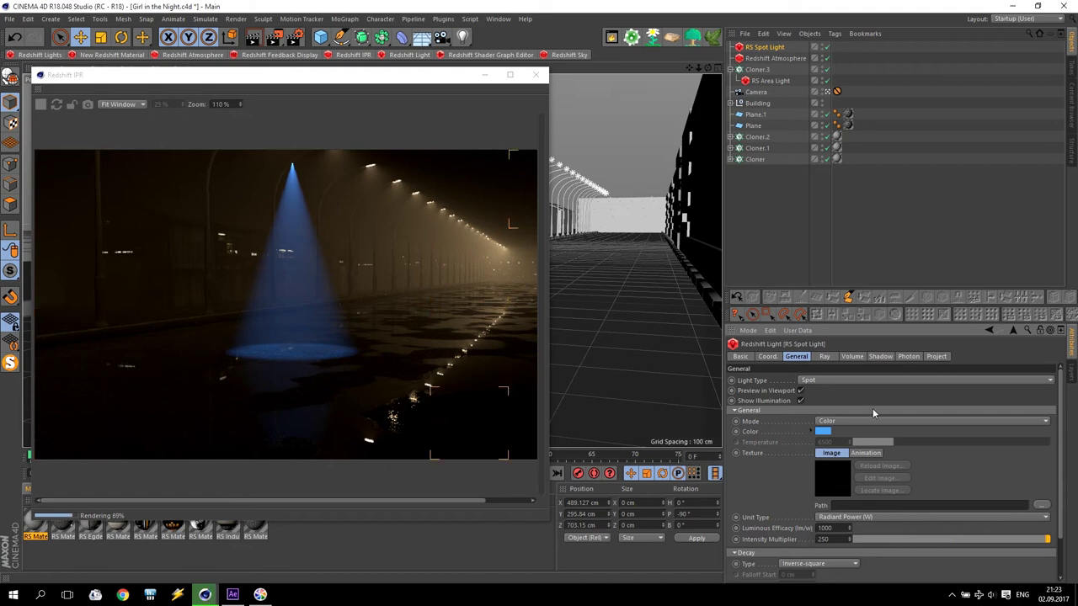
# Set the spot Cone Angle to 50° and the Fall-off Angle to 15°
pyautogui.scroll(-2, 780, 539)
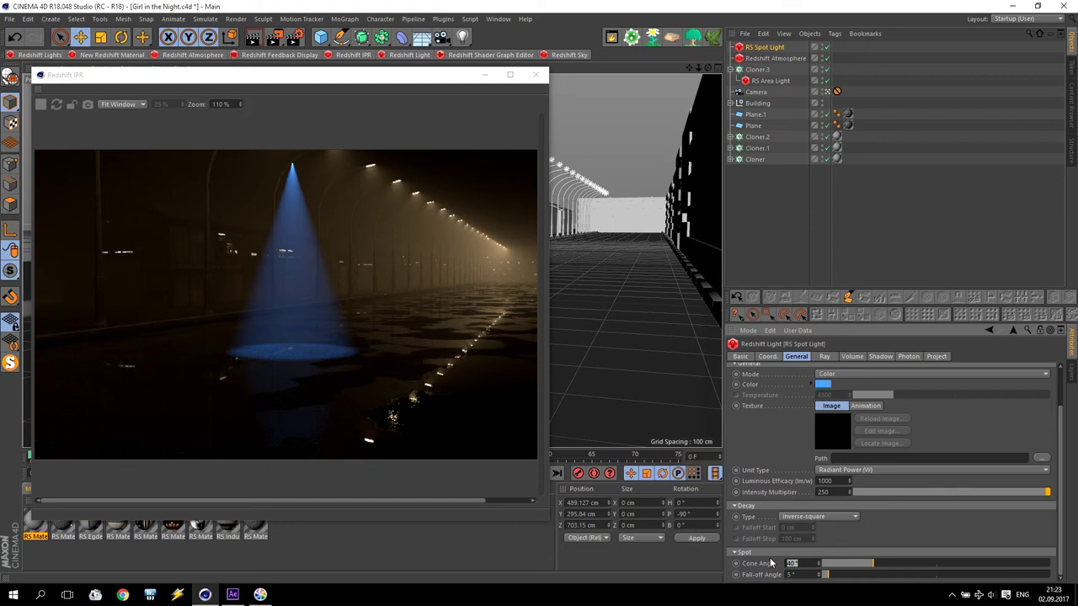
pyautogui.press('Return')
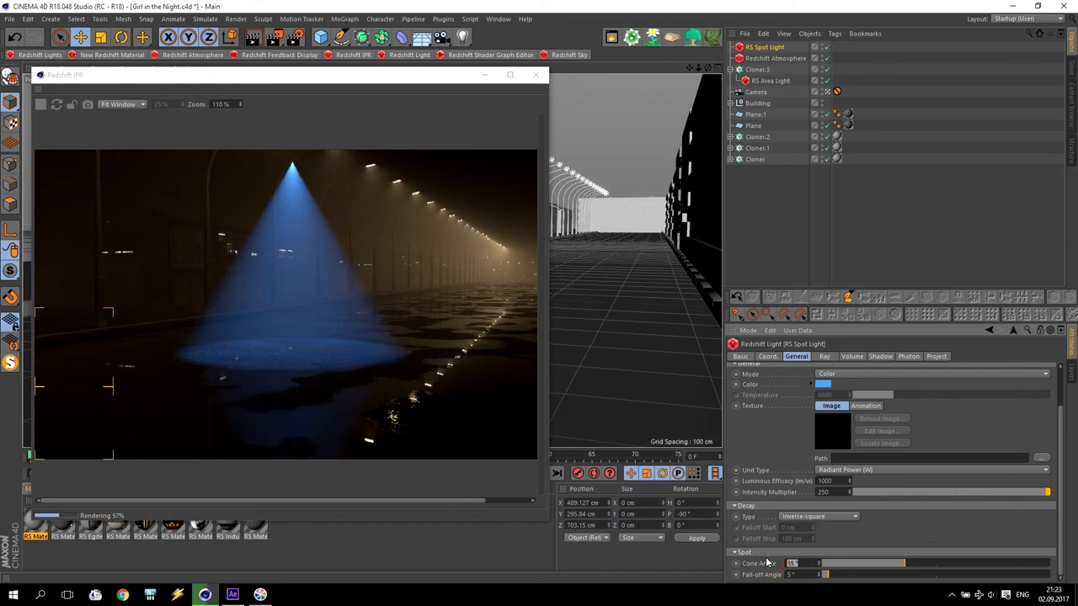
pyautogui.write('50')
pyautogui.press('Return')
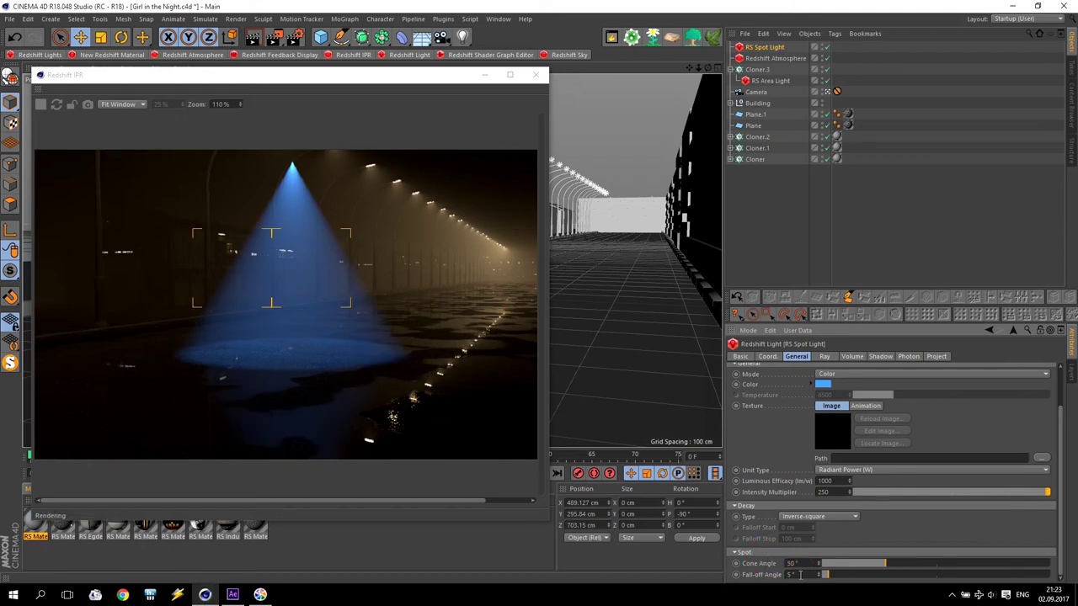
pyautogui.press('Tab')
pyautogui.write('10')
pyautogui.press('Return')
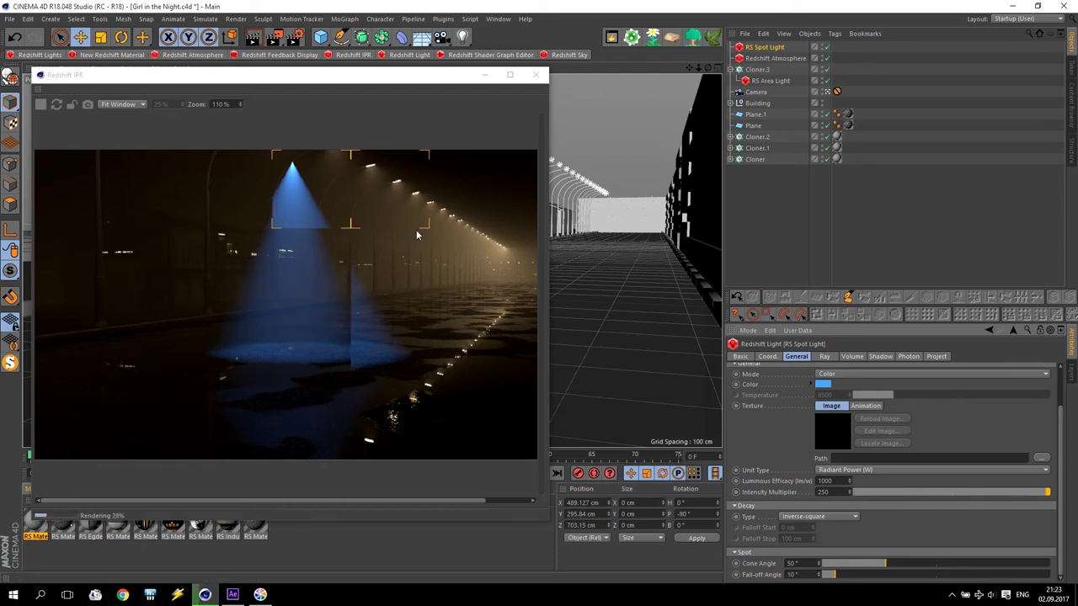
pyautogui.doubleClick(792, 574)
pyautogui.write('15')
pyautogui.press('Return')
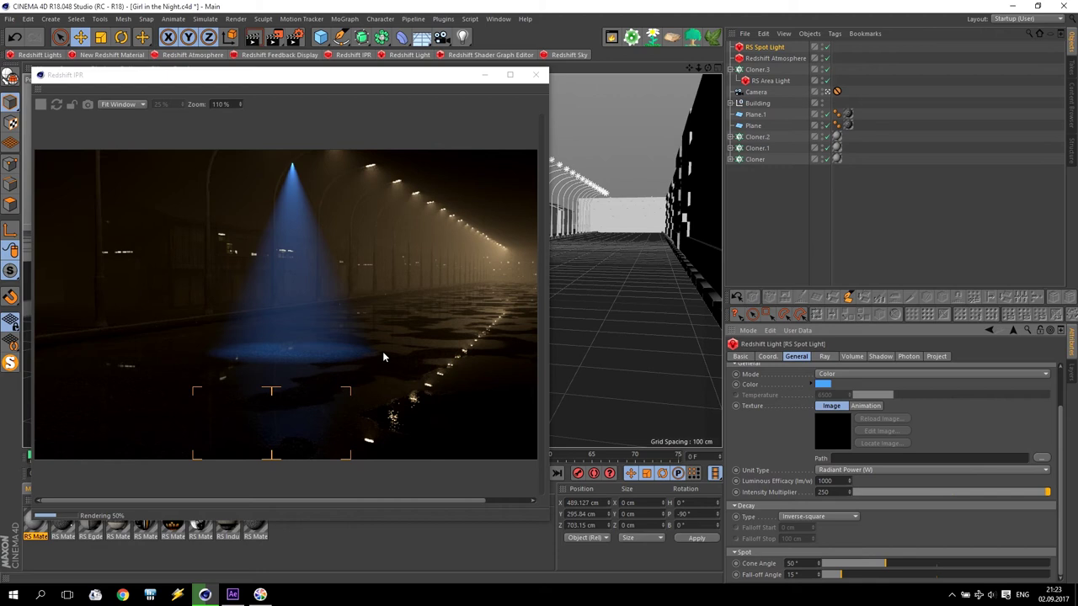
# Raise the spot light higher above the street and narrow its cone to 40°
pyautogui.moveTo(429, 79); pyautogui.dragTo(866, 192)
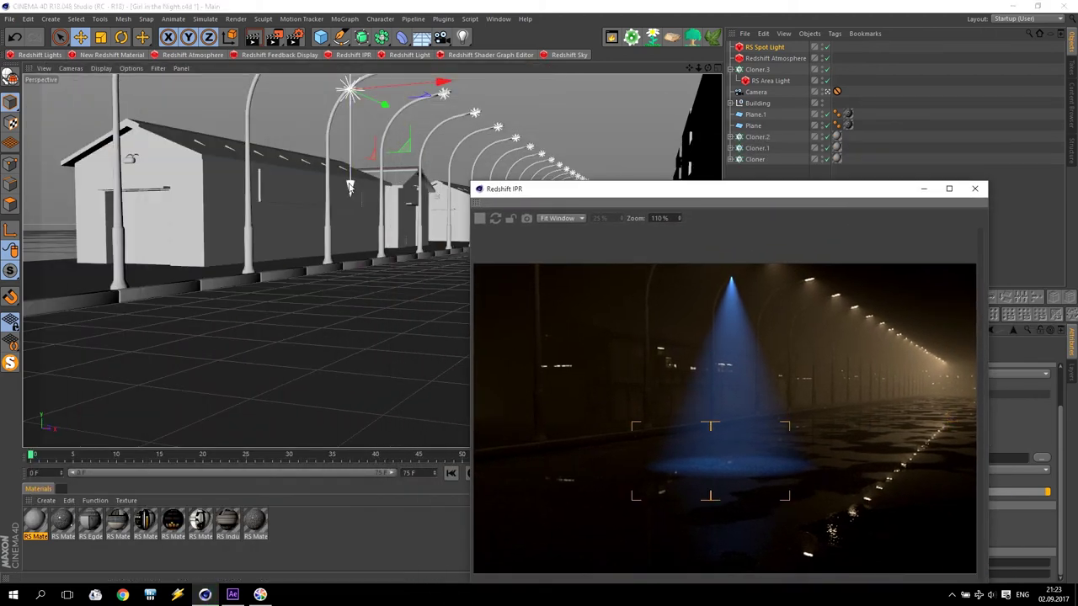
pyautogui.moveTo(350, 187); pyautogui.dragTo(352, 121)
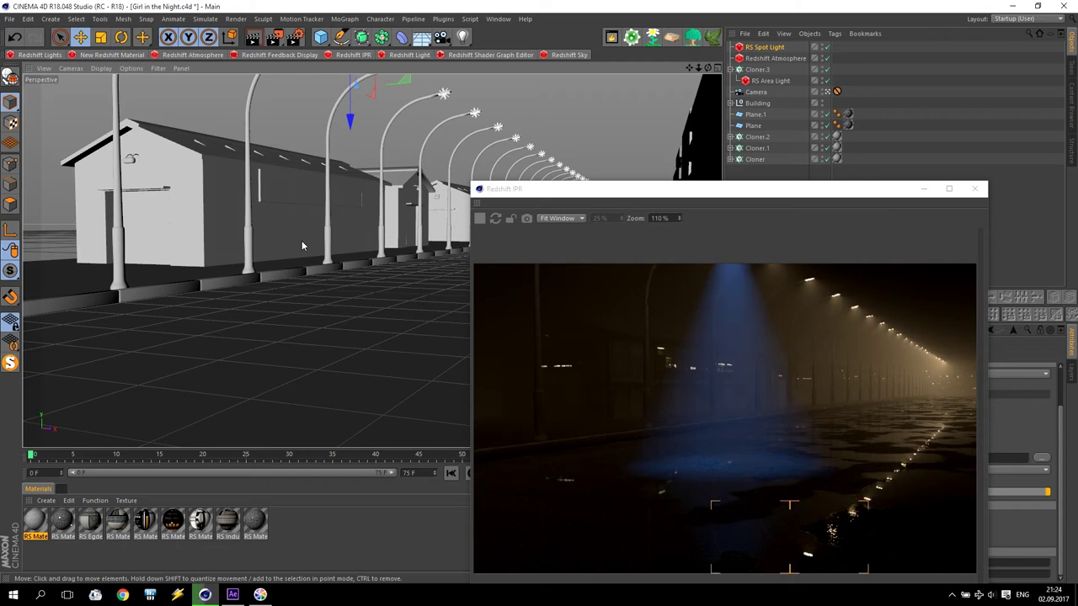
pyautogui.moveTo(716, 190); pyautogui.dragTo(416, 79)
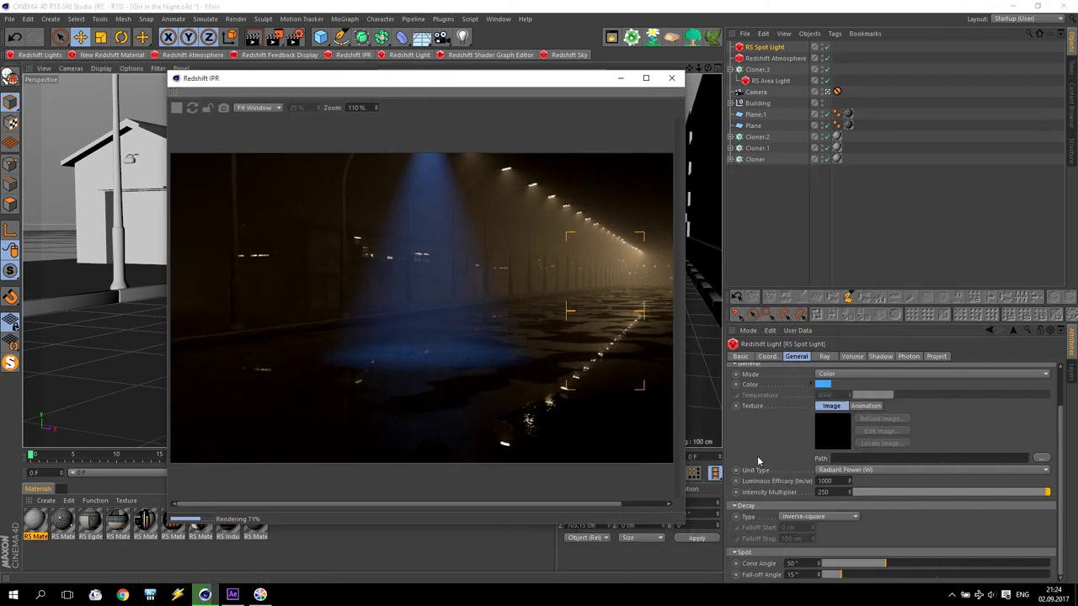
pyautogui.click(811, 563)
pyautogui.write('40')
pyautogui.press('Return')
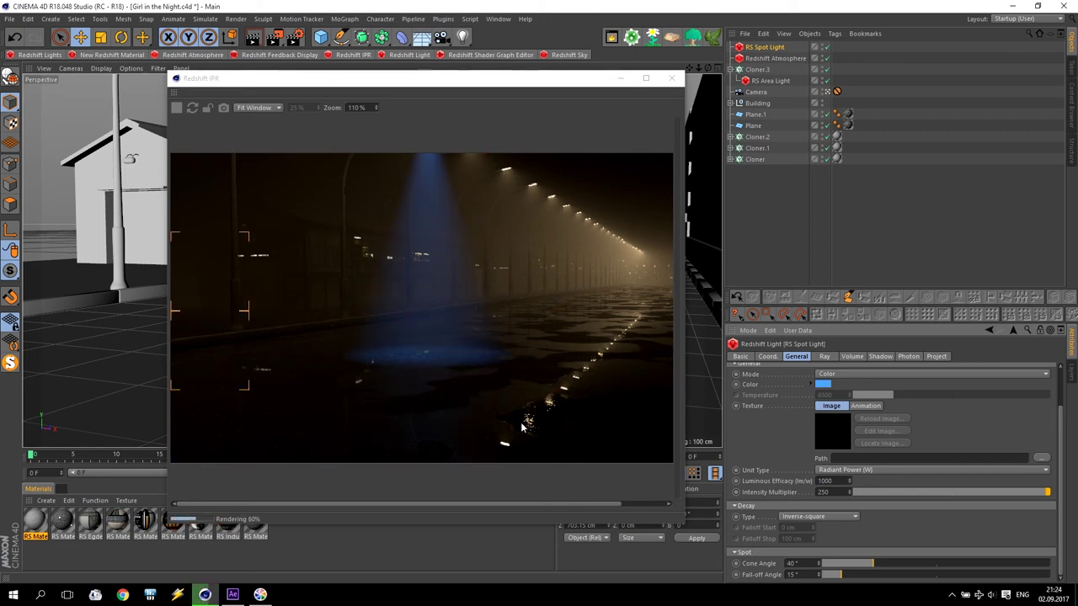
# Reselect the spot light and edit its volume Contribution Scale toward 0.3
pyautogui.moveTo(343, 80); pyautogui.dragTo(570, 182)
pyautogui.click(352, 97)
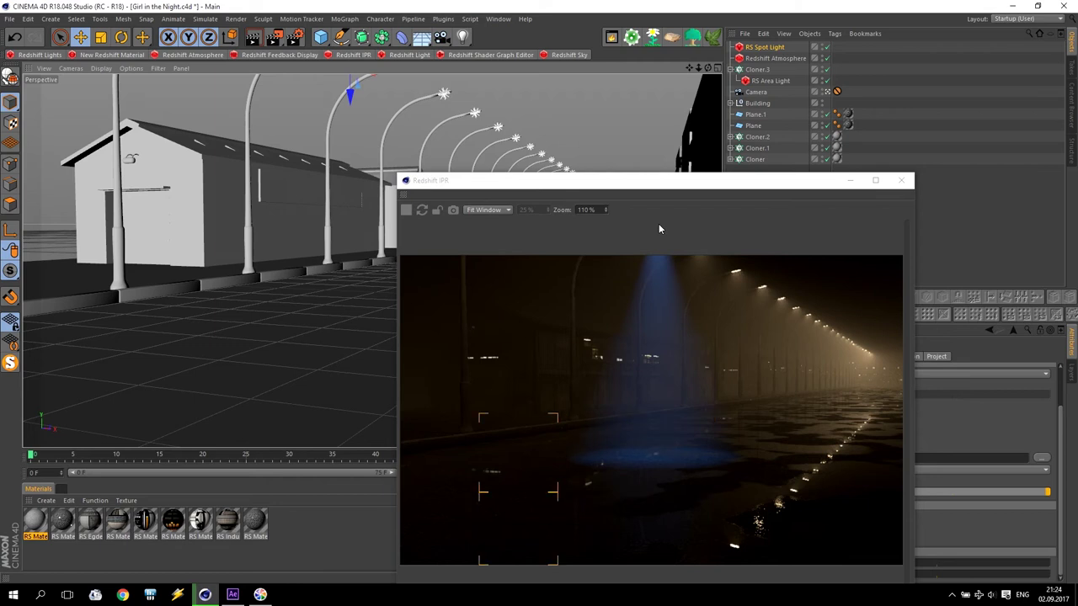
pyautogui.moveTo(657, 181); pyautogui.dragTo(458, 67)
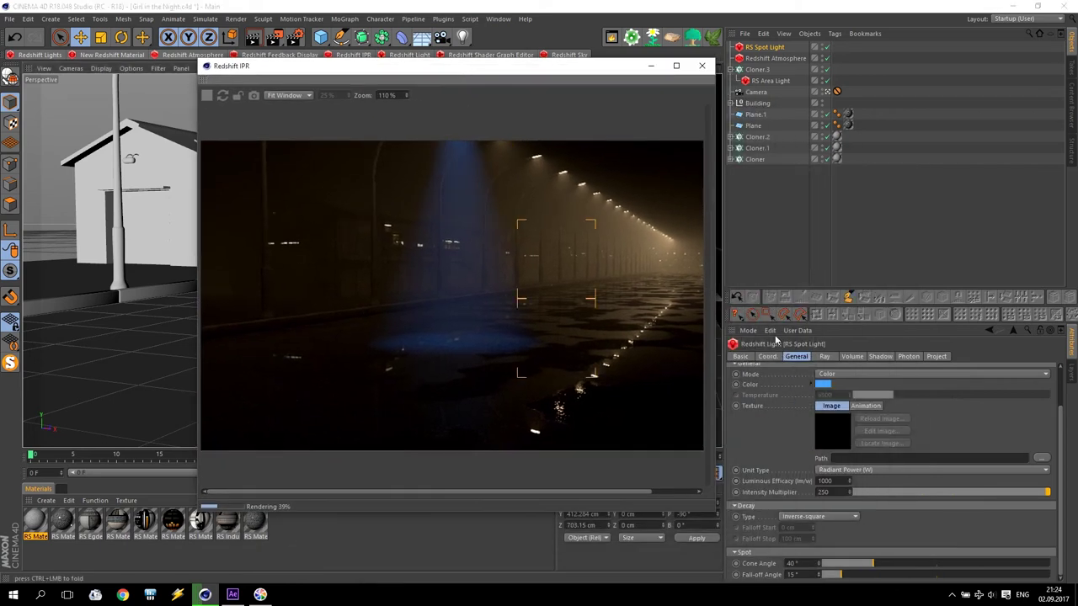
pyautogui.click(852, 356)
pyautogui.doubleClick(801, 380)
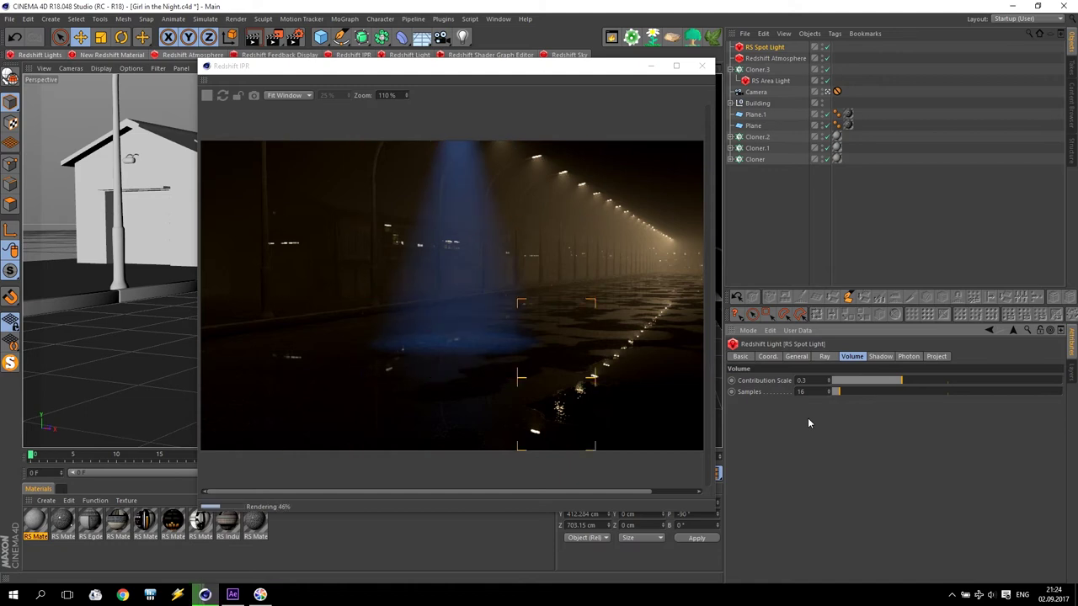
# Switch to four views and frame the spot light in the Top view
pyautogui.moveTo(548, 65); pyautogui.dragTo(807, 116)
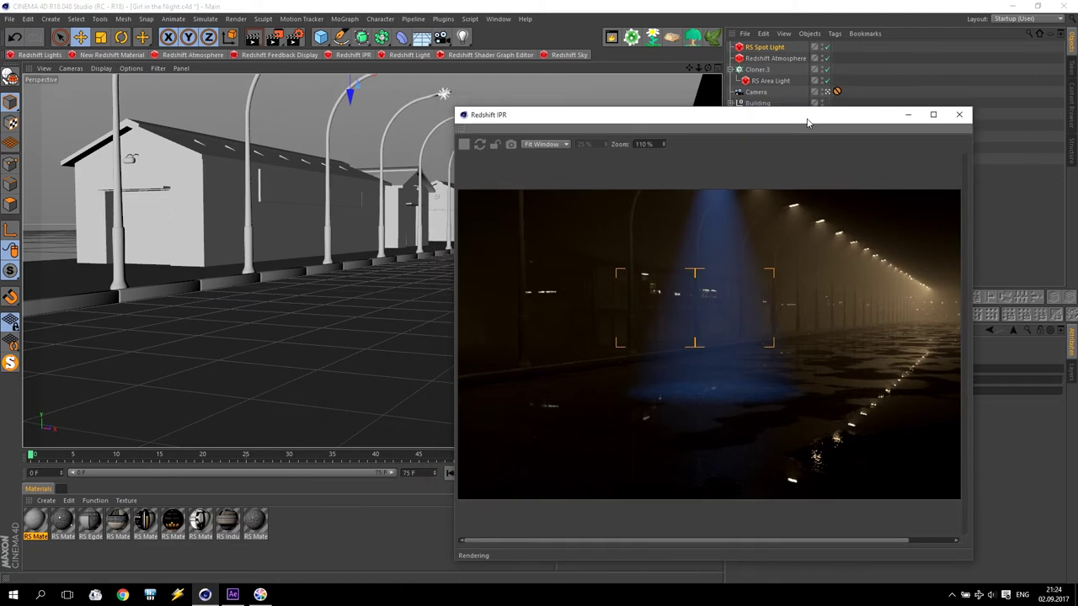
pyautogui.middleClick(356, 189)
pyautogui.moveTo(594, 116); pyautogui.dragTo(61, 64)
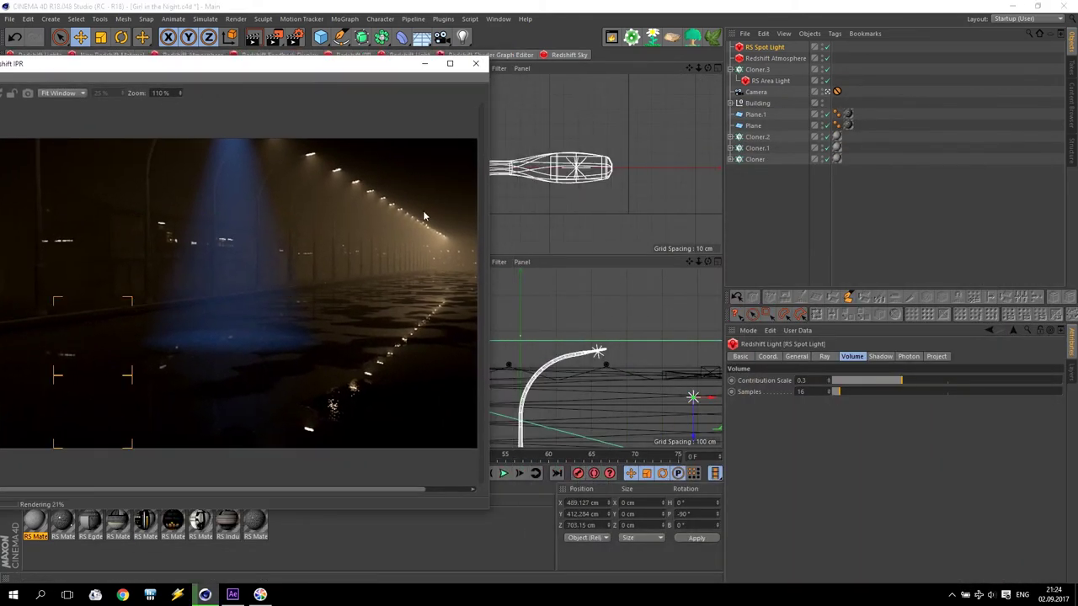
pyautogui.scroll(-3, 620, 195)
pyautogui.scroll(-3, 621, 202)
pyautogui.moveTo(680, 68); pyautogui.dragTo(637, 126)
pyautogui.moveTo(301, 69); pyautogui.dragTo(351, 143)
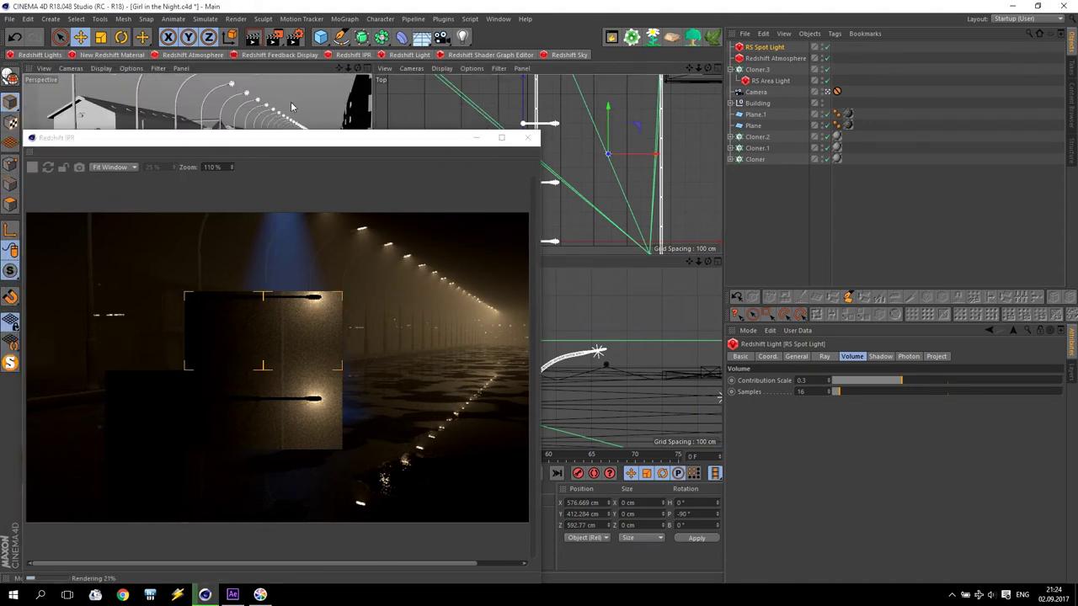
pyautogui.press('F1')
pyautogui.middleClick(568, 123)
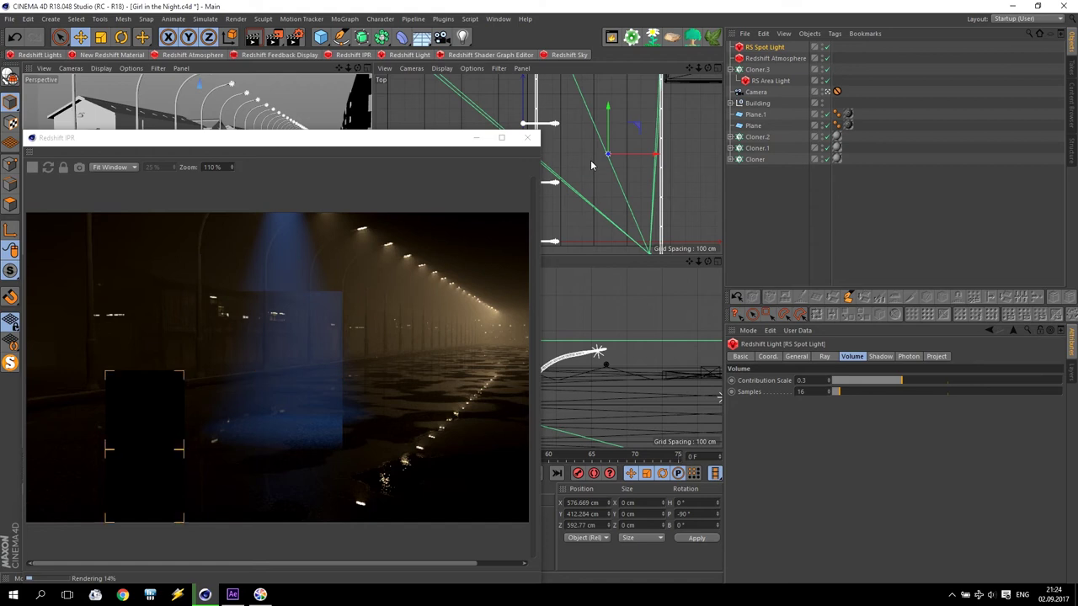
# Move the spot light along the street to about X 486 cm, Z 726 cm
pyautogui.click(636, 128)
pyautogui.moveTo(637, 128); pyautogui.dragTo(622, 111)
pyautogui.click(633, 108)
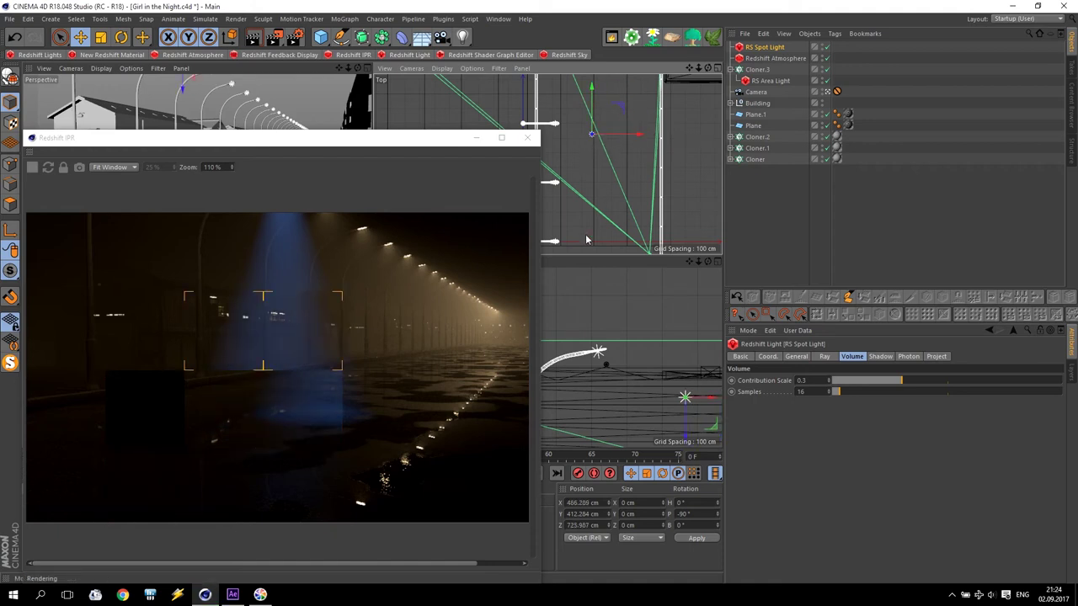
pyautogui.moveTo(402, 148); pyautogui.dragTo(762, 112)
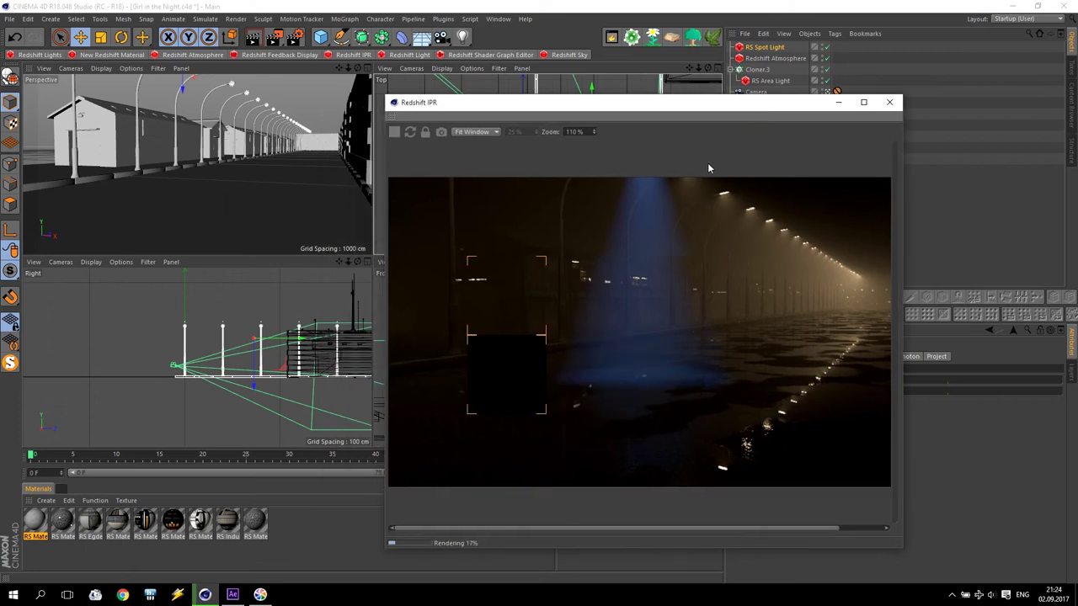
# Change the render output height from 1080 to 864 for a 1920 × 864 frame
pyautogui.click(295, 39)
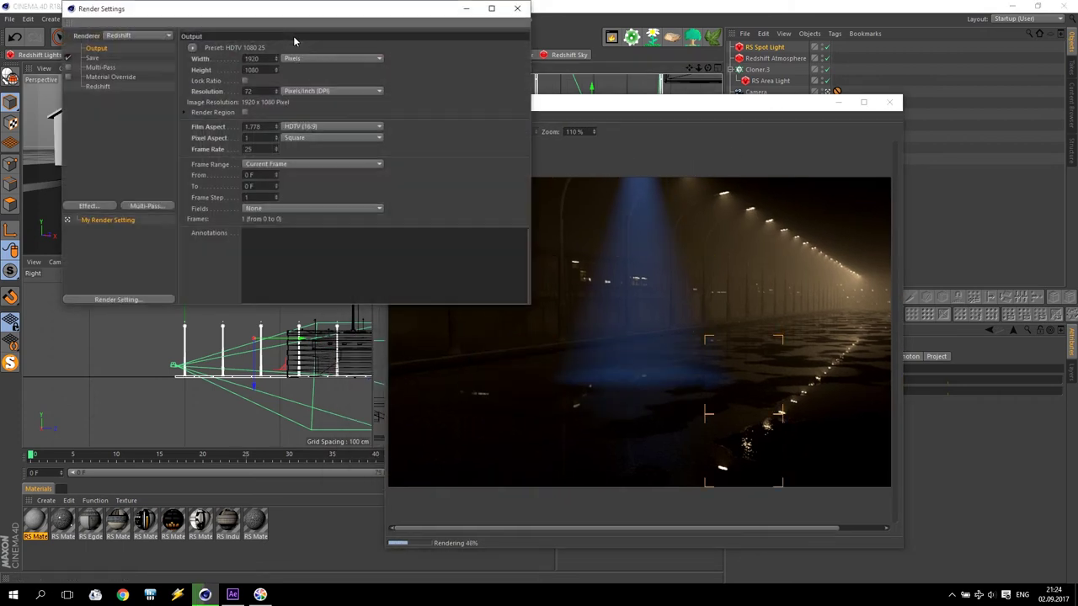
pyautogui.click(99, 48)
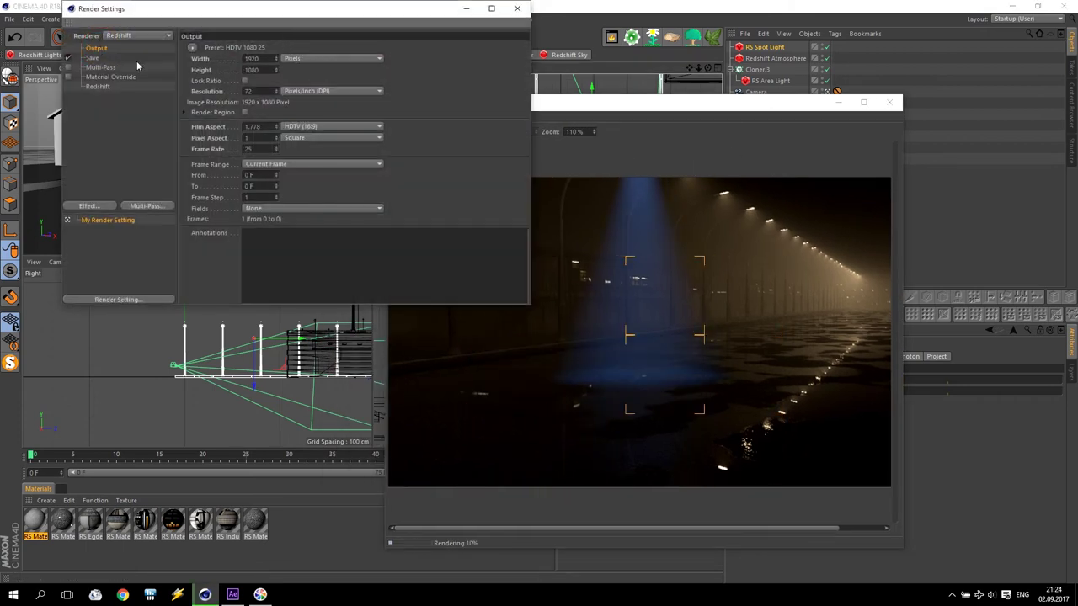
pyautogui.click(193, 48)
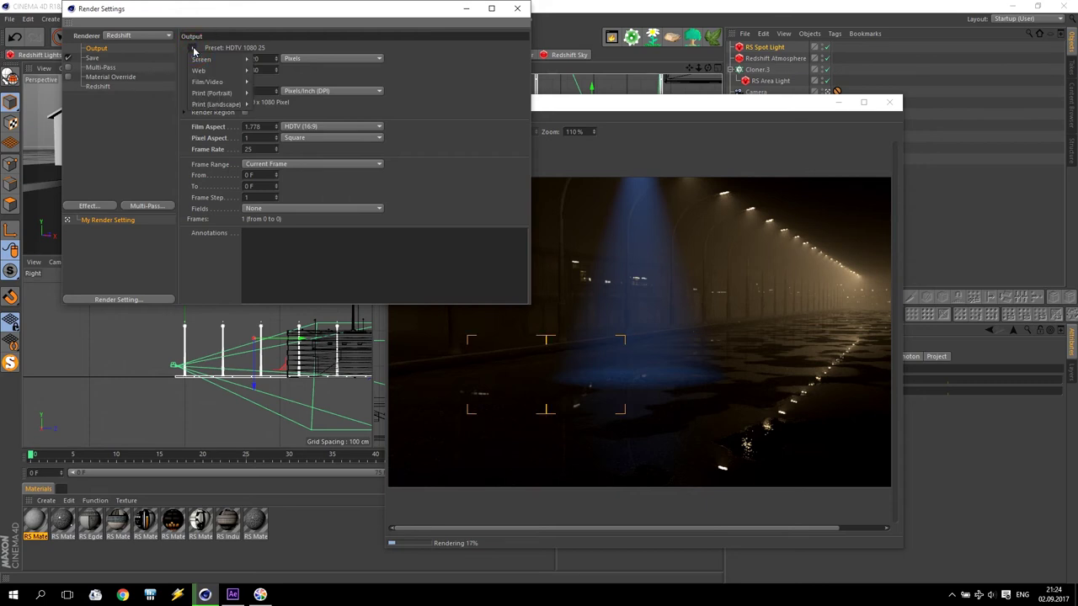
pyautogui.click(192, 48)
pyautogui.doubleClick(257, 70)
pyautogui.write('80')
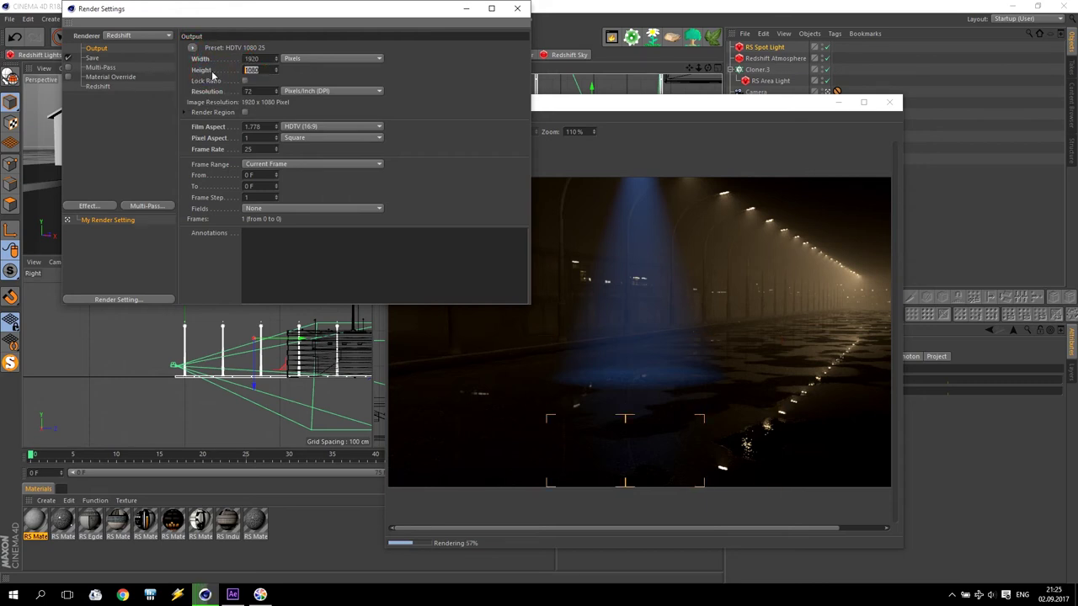
pyautogui.write('4')
pyautogui.press('Return')
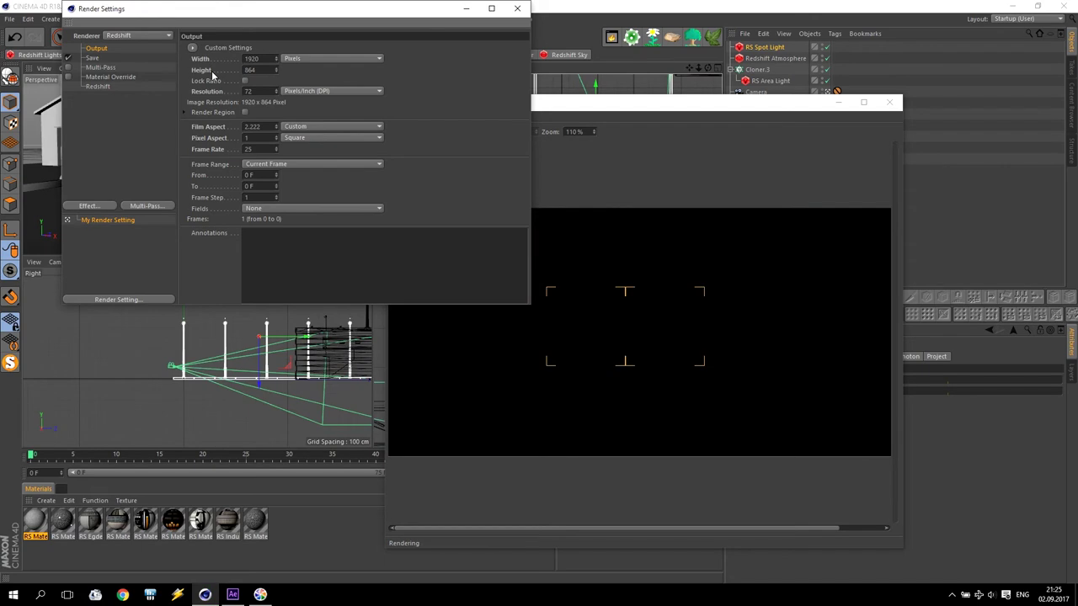
pyautogui.click(518, 9)
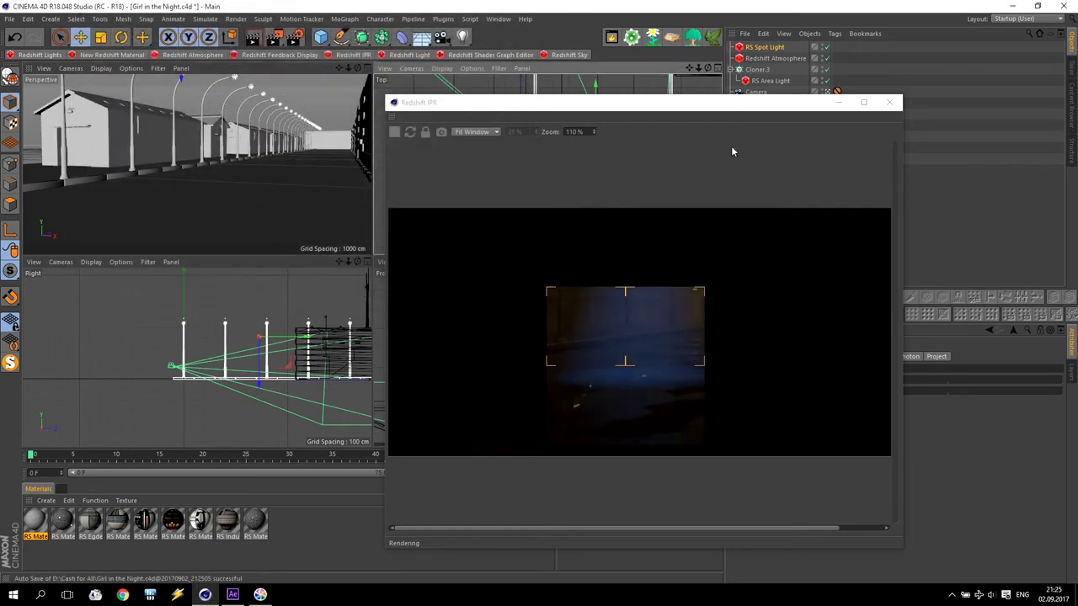
# Reposition the RS Spot Light above the street, closer to the camera, in the Top and Right views
pyautogui.moveTo(691, 103); pyautogui.dragTo(352, 63)
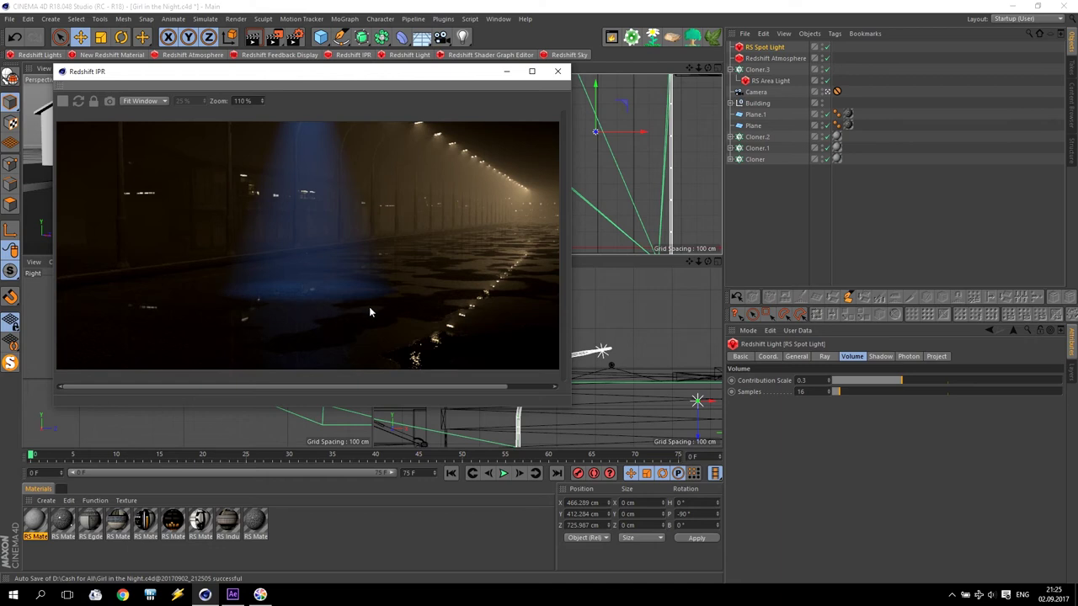
pyautogui.press('super+d')
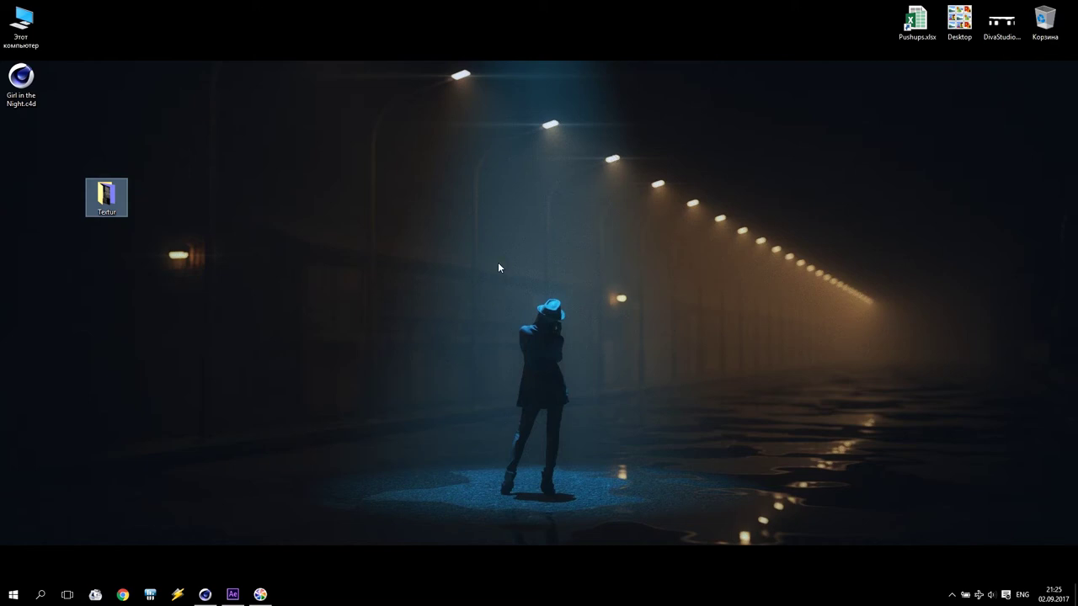
pyautogui.click(205, 595)
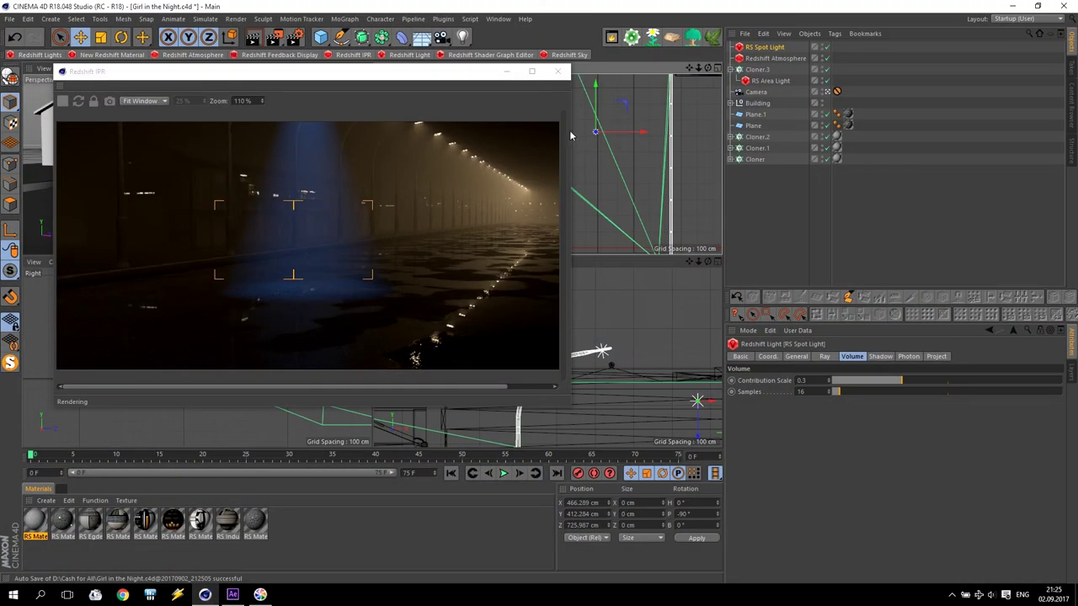
pyautogui.moveTo(624, 110); pyautogui.dragTo(651, 148)
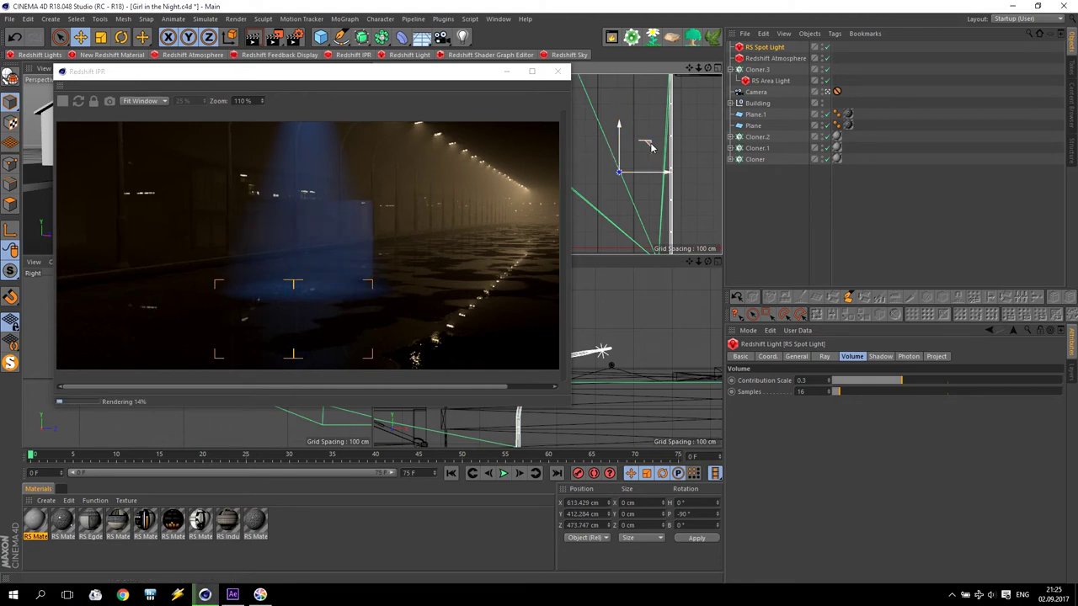
pyautogui.moveTo(650, 145); pyautogui.dragTo(641, 128)
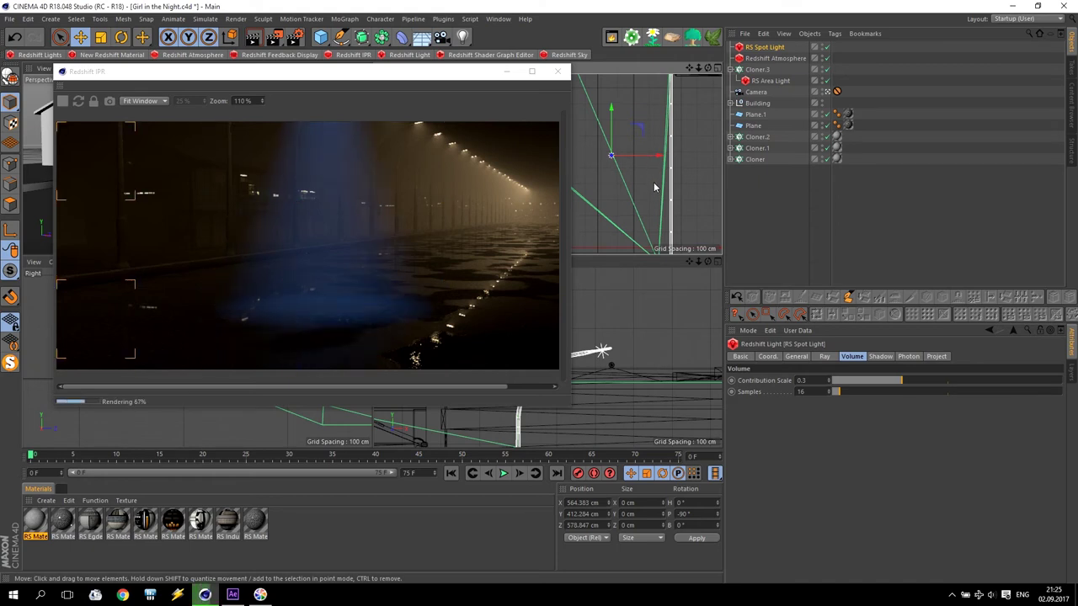
pyautogui.moveTo(641, 133); pyautogui.dragTo(619, 164)
# Close the Redshift IPR preview and bring up the Content Browser maximized
pyautogui.moveTo(392, 82); pyautogui.dragTo(750, 168)
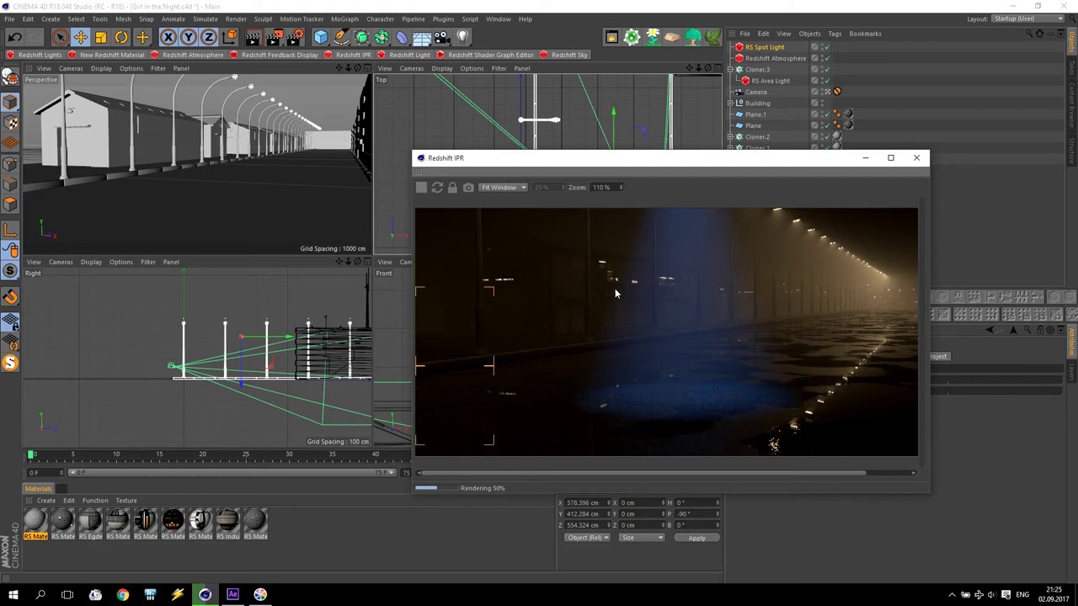
pyautogui.click(916, 160)
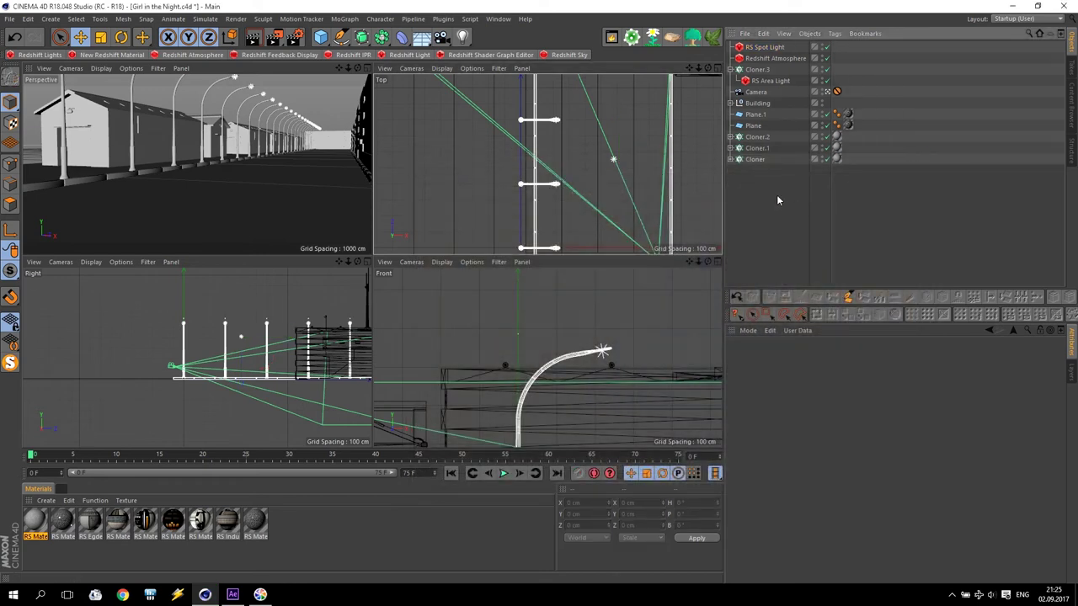
pyautogui.click(1072, 118)
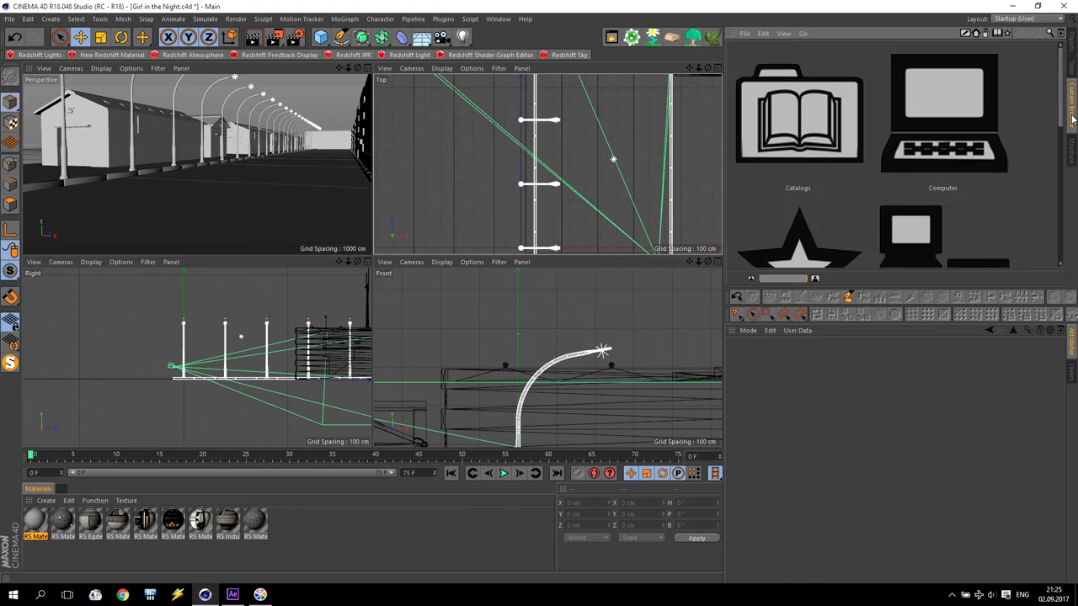
pyautogui.hotkey('ctrl', 'Tab')
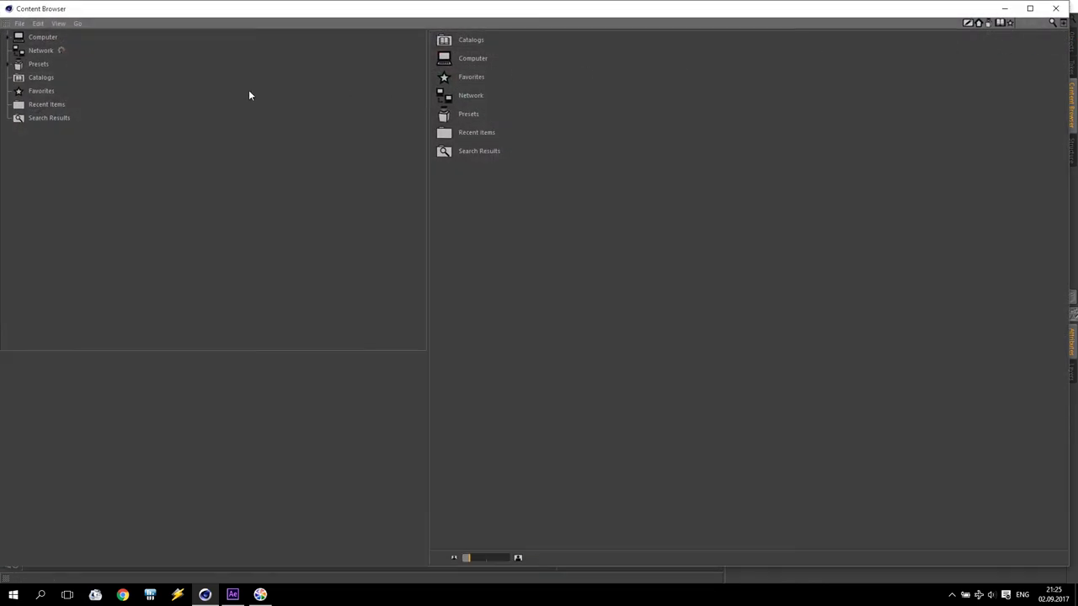
# Browse Presets > Visualize > 3D Objects > Humans > 3D People [Medium Resolution] as large thumbnails
pyautogui.click(7, 65)
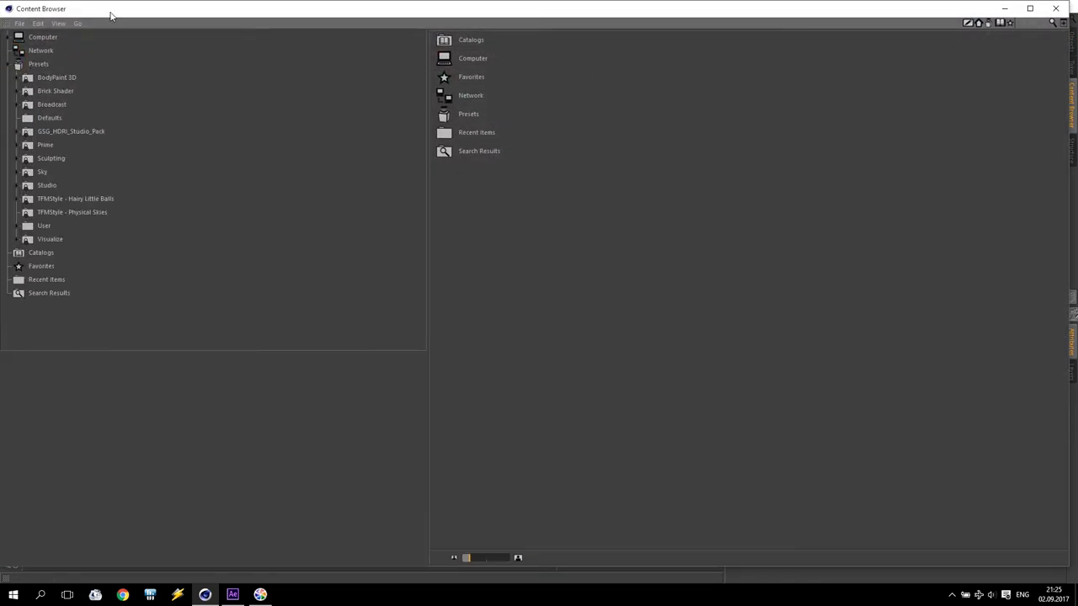
pyautogui.click(46, 240)
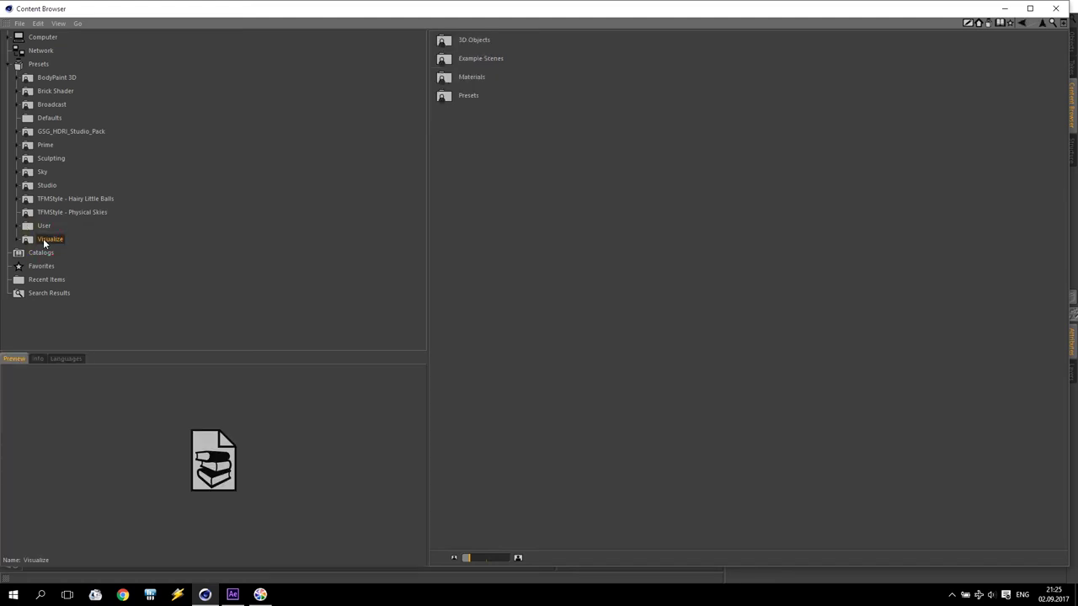
pyautogui.click(17, 240)
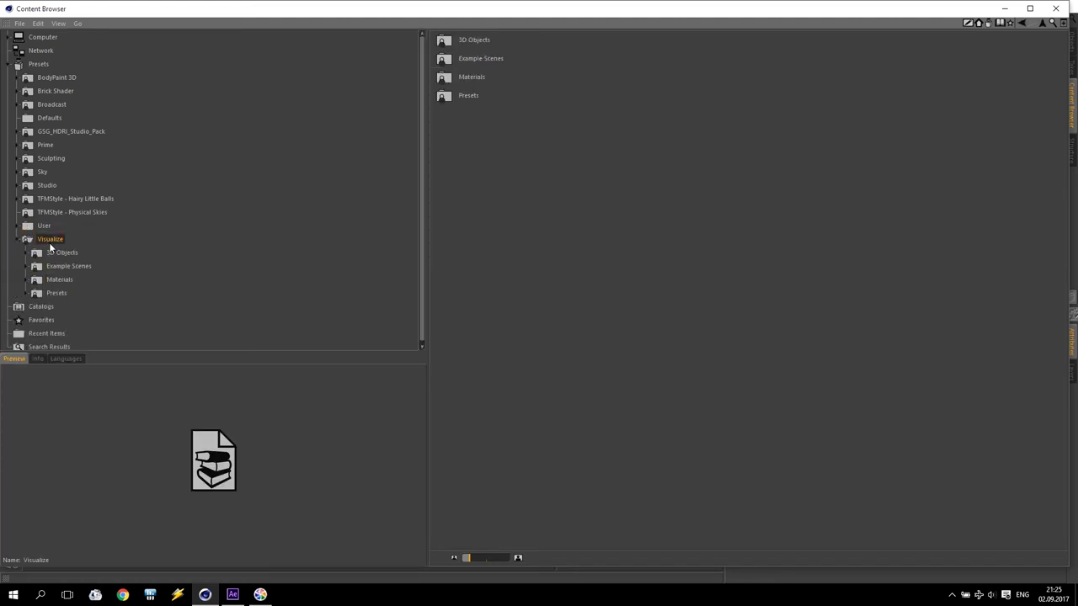
pyautogui.click(47, 255)
pyautogui.click(27, 254)
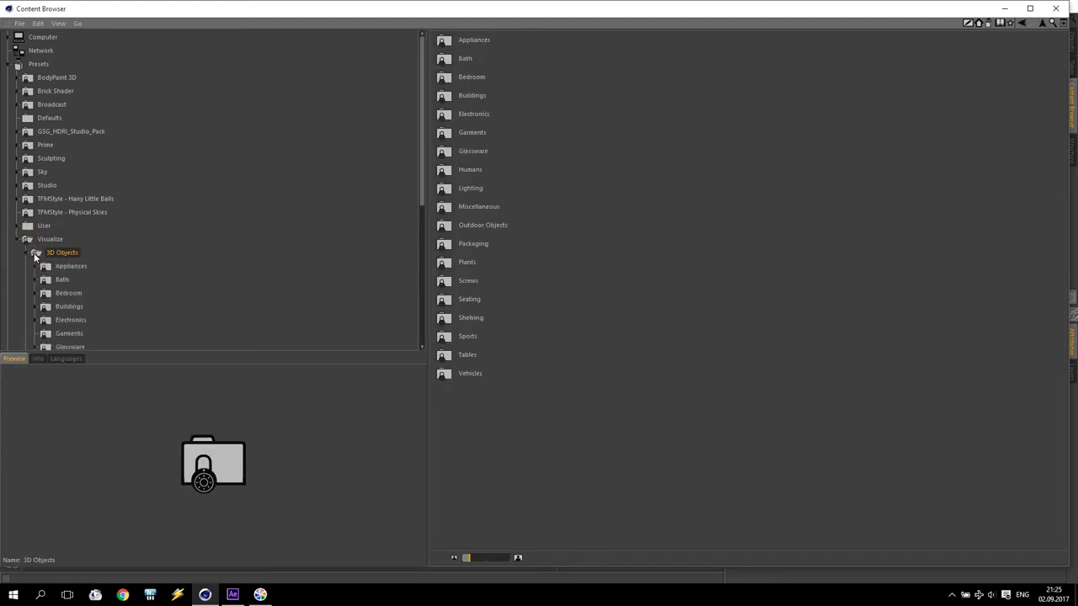
pyautogui.scroll(-2, 80, 288)
pyautogui.click(71, 293)
pyautogui.doubleClick(70, 293)
pyautogui.scroll(-2, 110, 287)
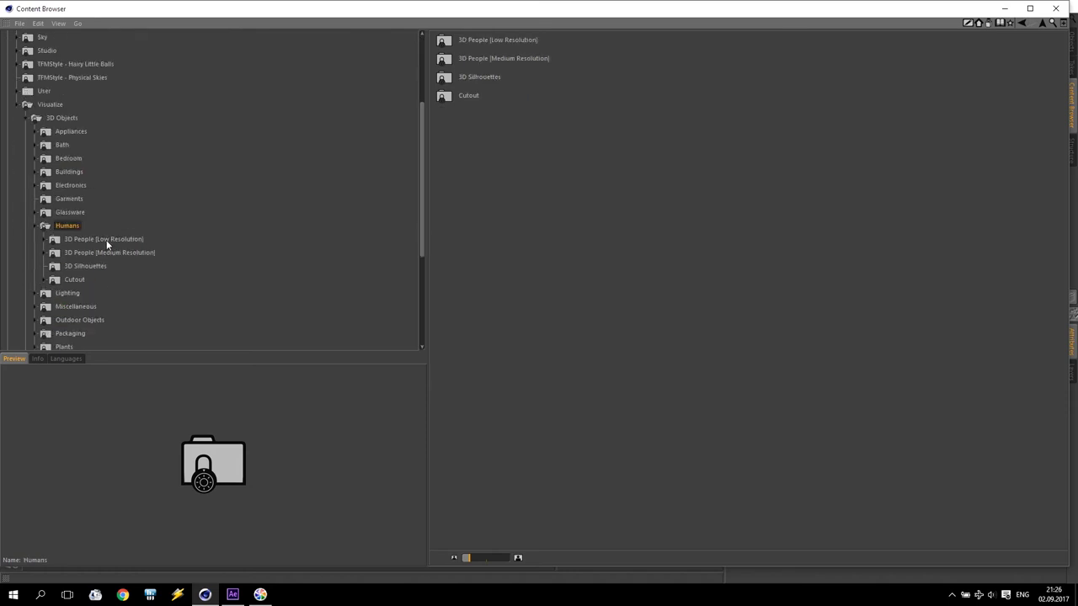
pyautogui.doubleClick(92, 253)
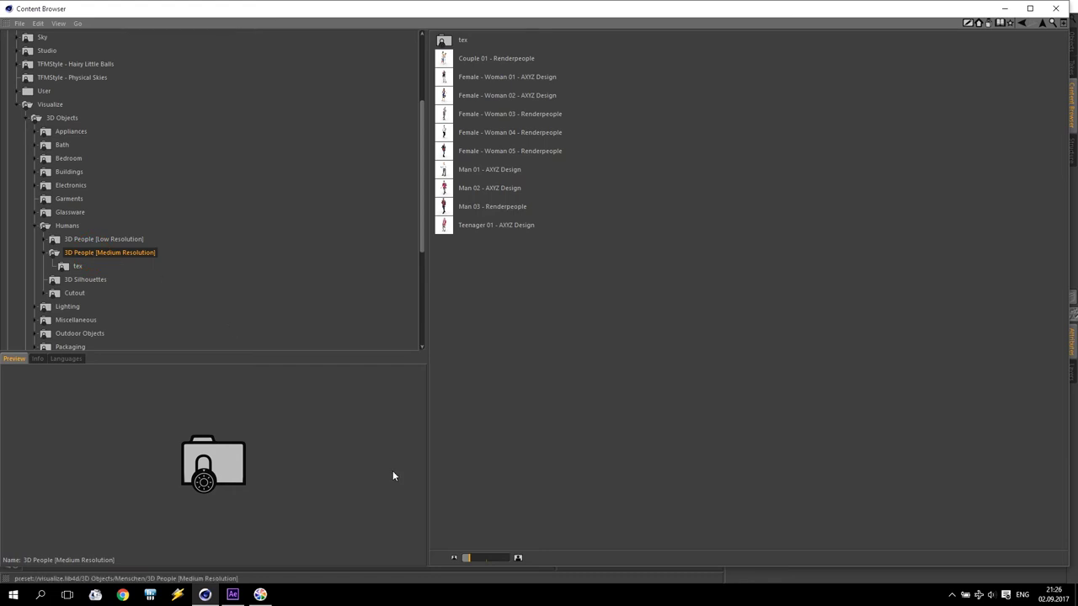
pyautogui.moveTo(472, 558); pyautogui.dragTo(509, 559)
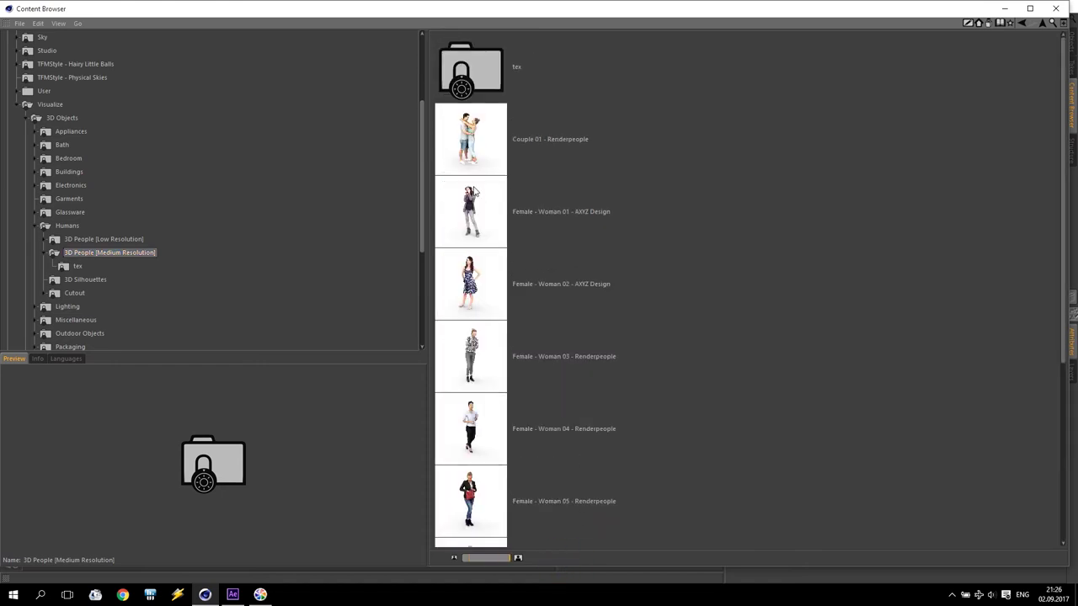
# Compare the low-res, Cutout and Silhouette people, then load Female - Woman 01 - AXYZ Design
pyautogui.scroll(-4, 480, 265)
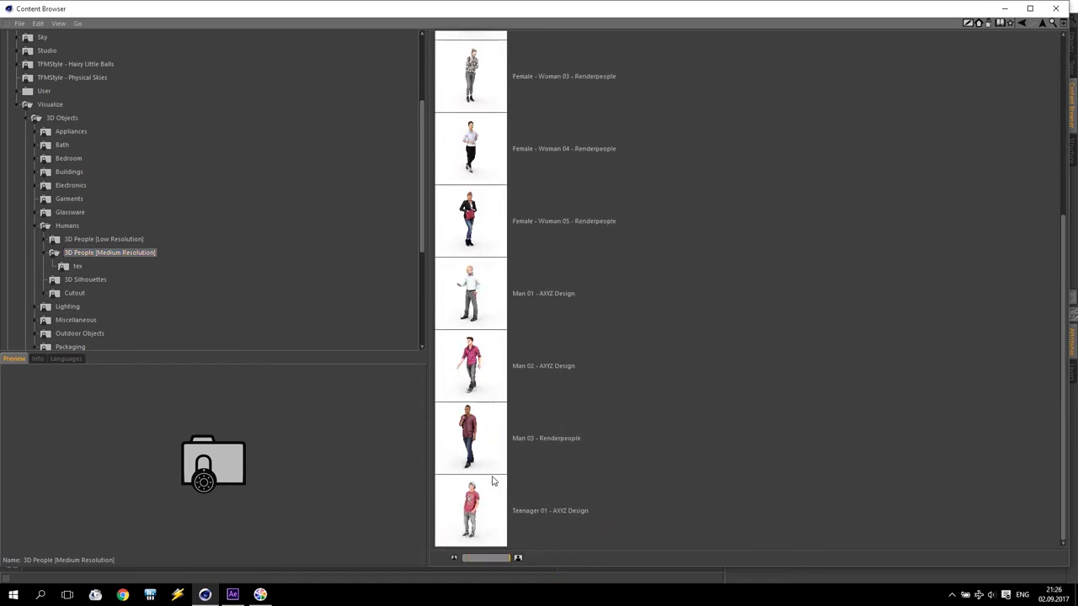
pyautogui.click(93, 240)
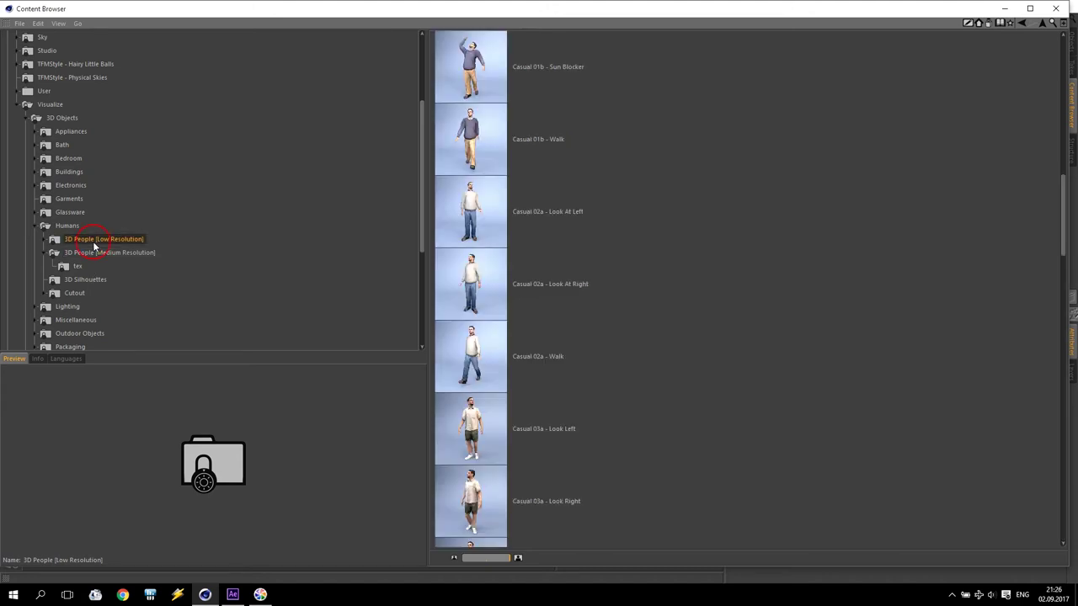
pyautogui.scroll(-8, 469, 255)
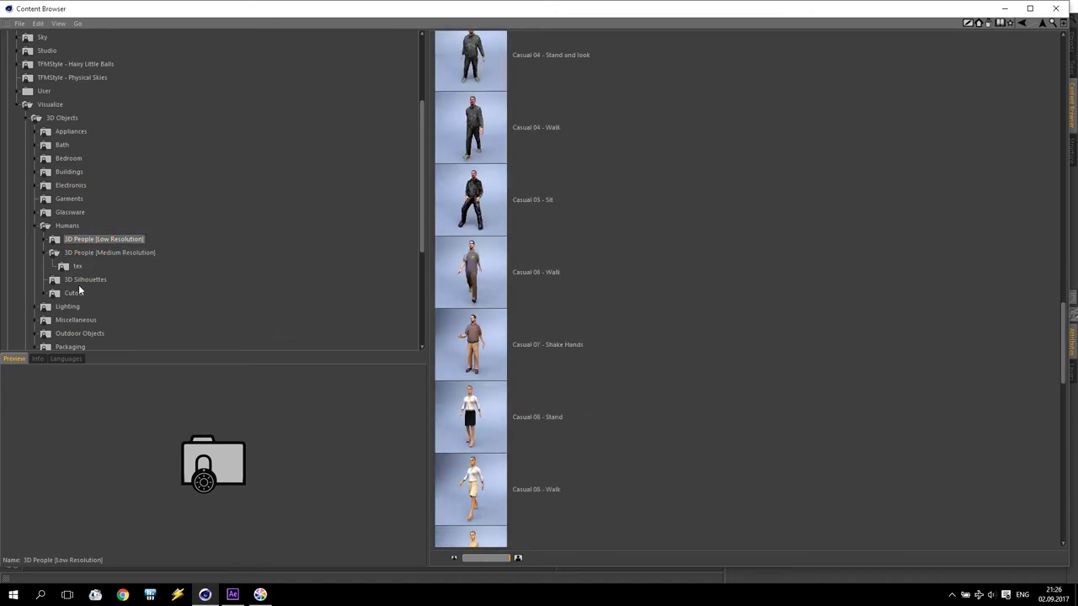
pyautogui.click(108, 295)
pyautogui.scroll(-7, 486, 268)
pyautogui.click(240, 285)
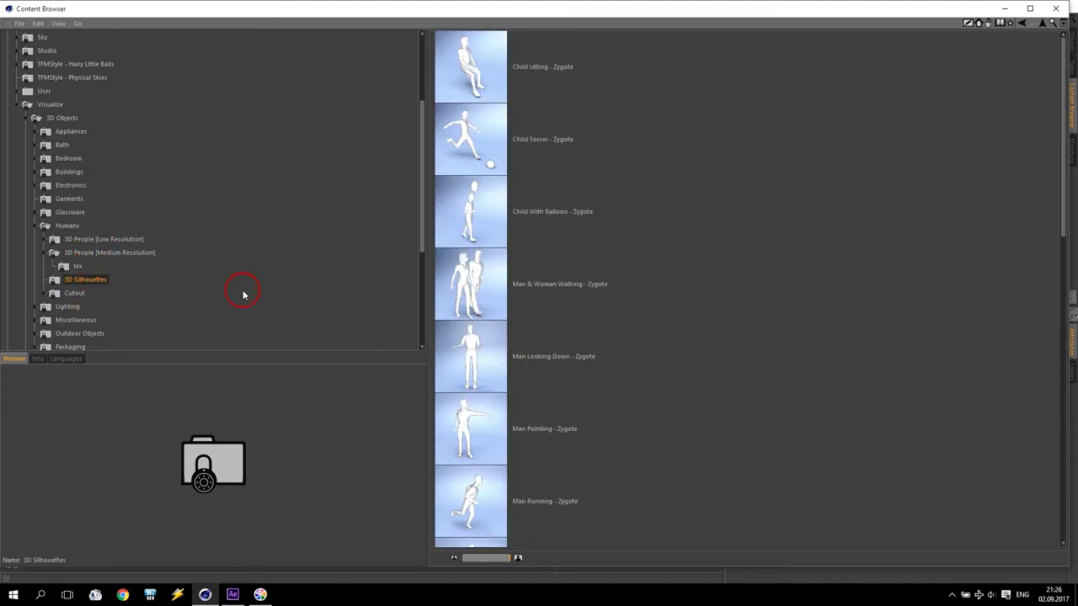
pyautogui.scroll(-5, 507, 284)
pyautogui.click(135, 255)
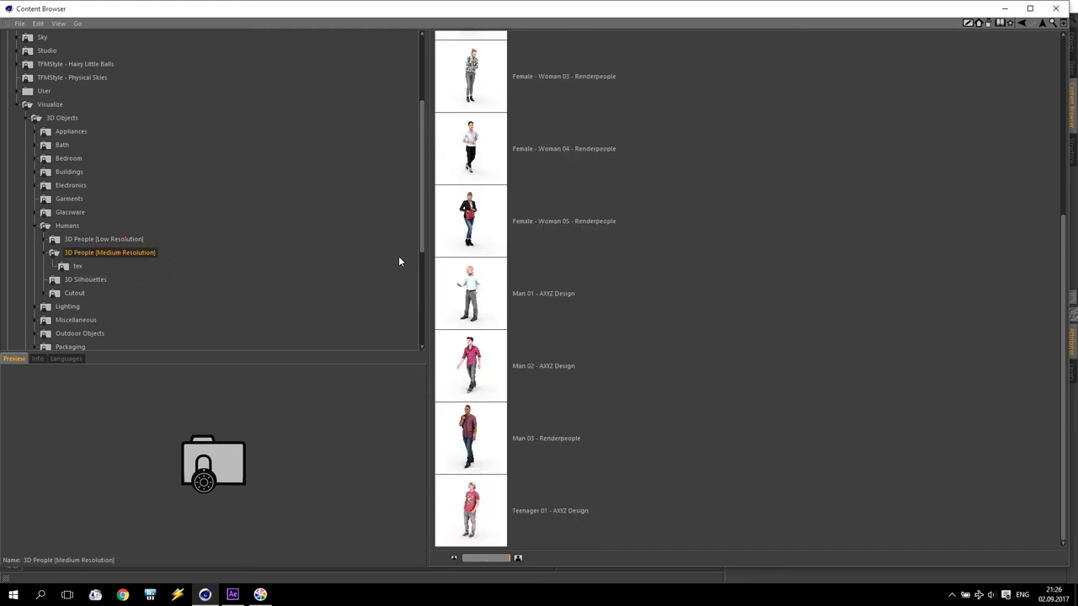
pyautogui.scroll(4, 511, 245)
pyautogui.click(468, 198)
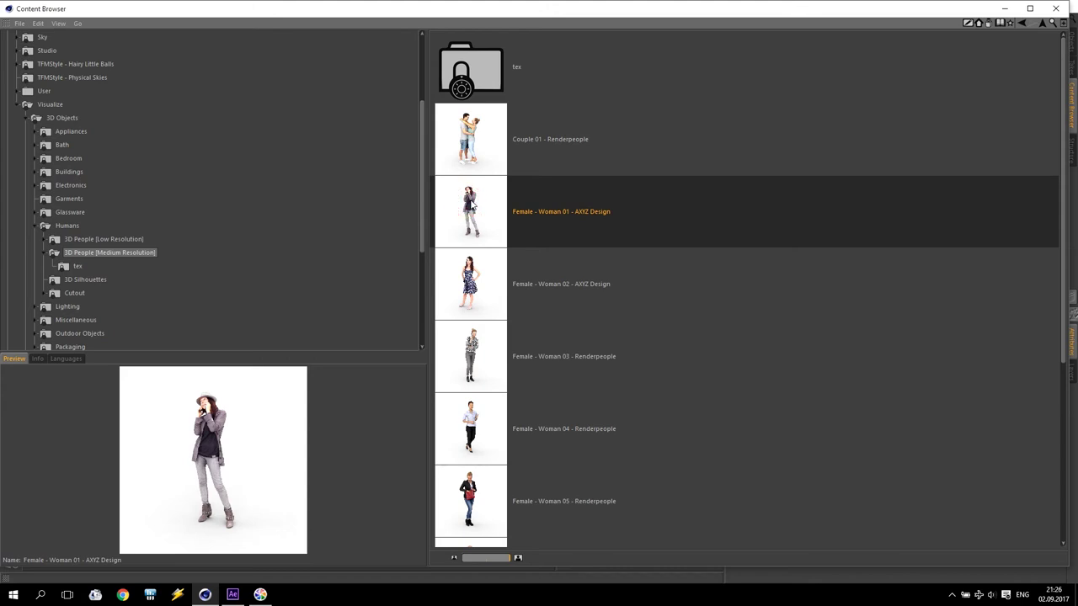
pyautogui.click(1055, 8)
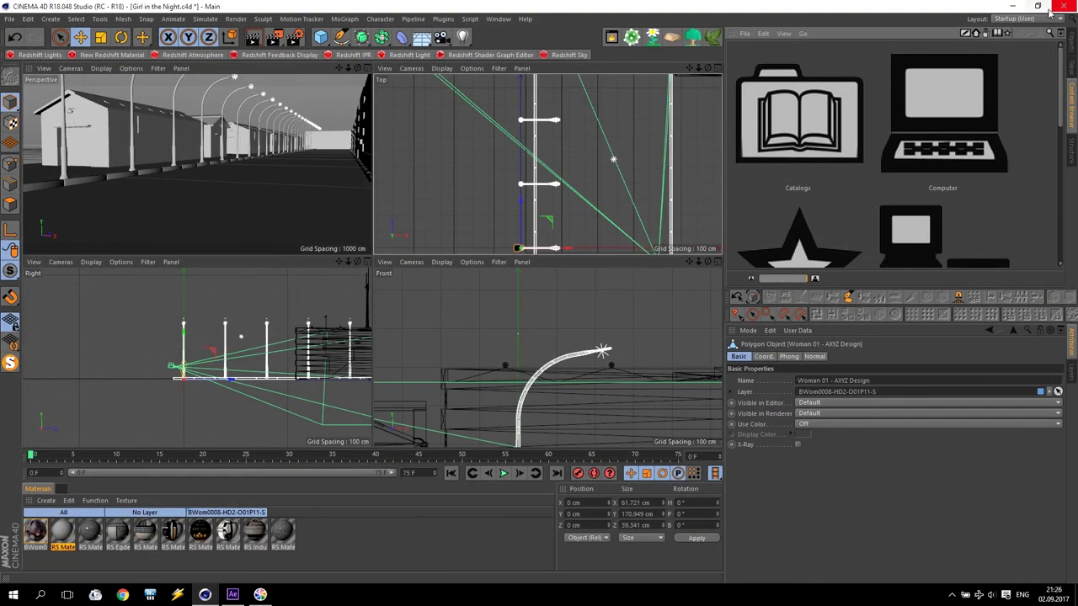
# Drag Woman 01 onto the street before the camera and open her material in the Material Editor
pyautogui.moveTo(565, 222); pyautogui.dragTo(665, 174)
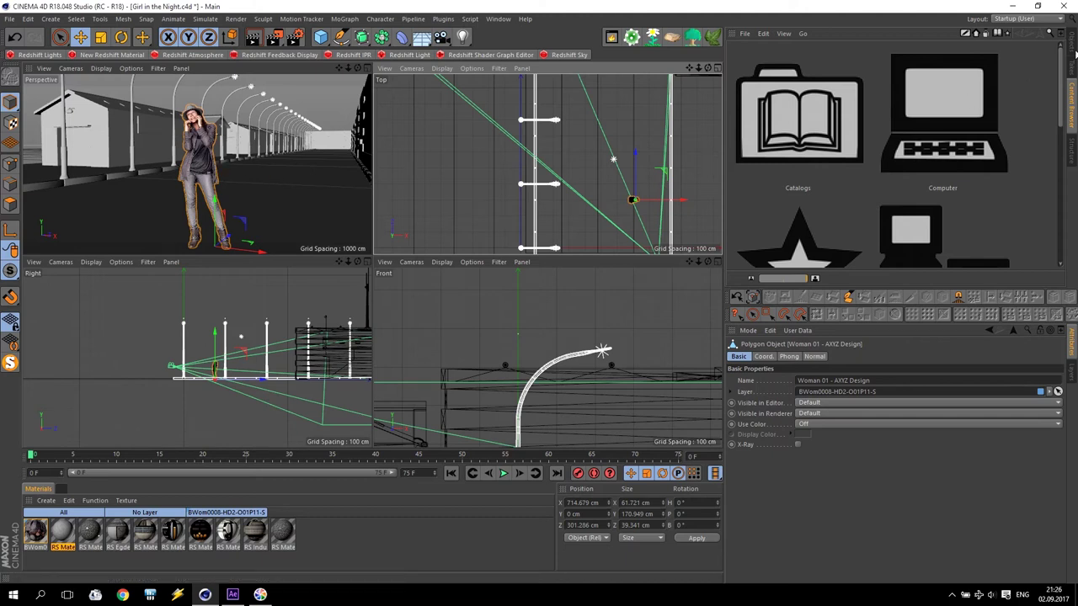
pyautogui.click(1072, 44)
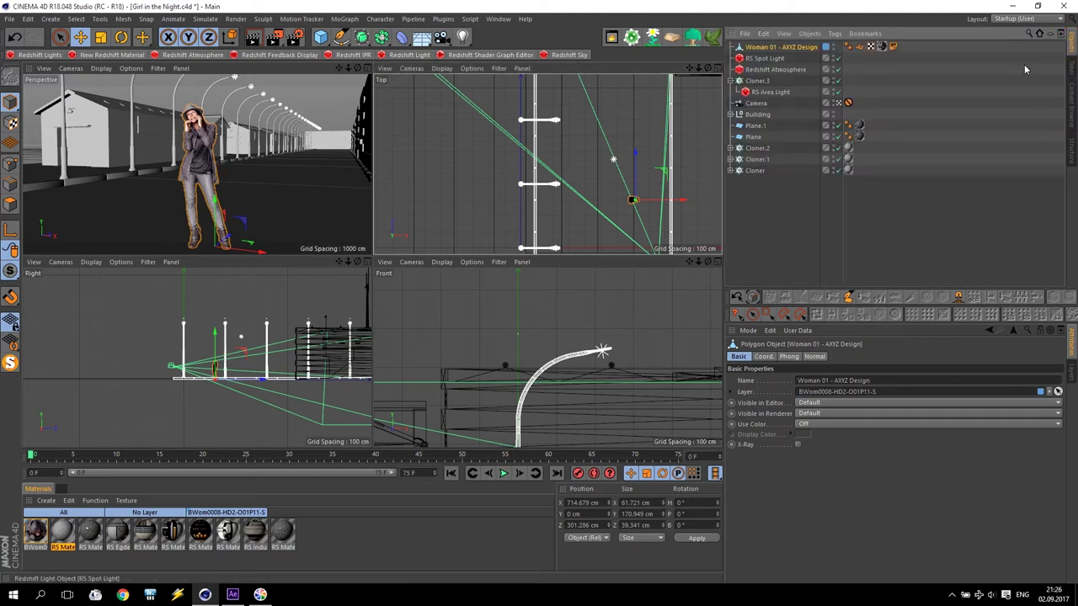
pyautogui.doubleClick(35, 530)
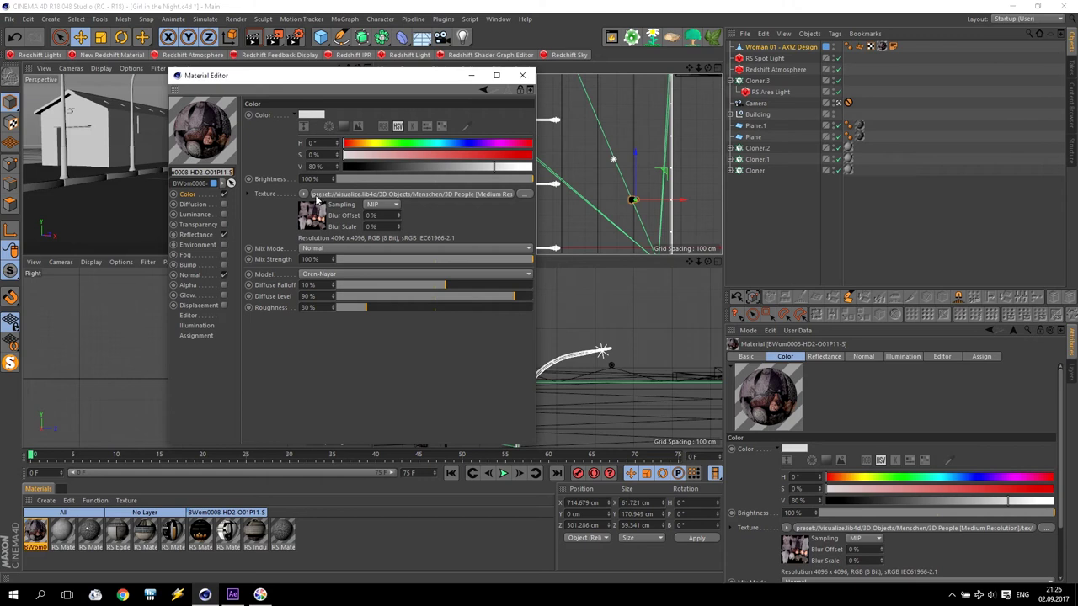
# Show the bitmap shader settings of the woman's Color texture in the Material Editor
pyautogui.moveTo(307, 78); pyautogui.dragTo(625, 107)
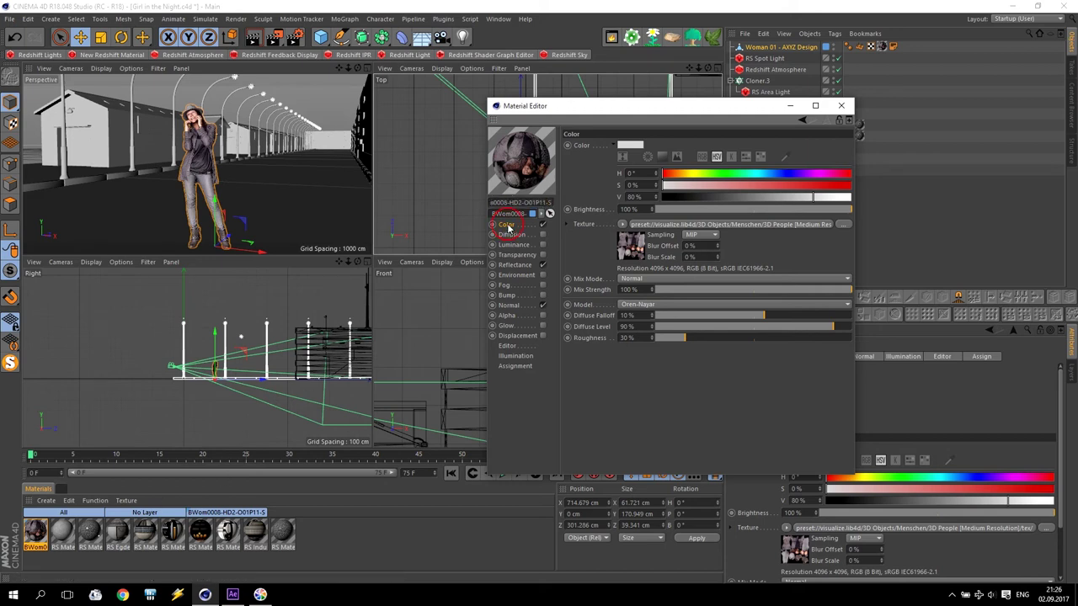
pyautogui.click(674, 226)
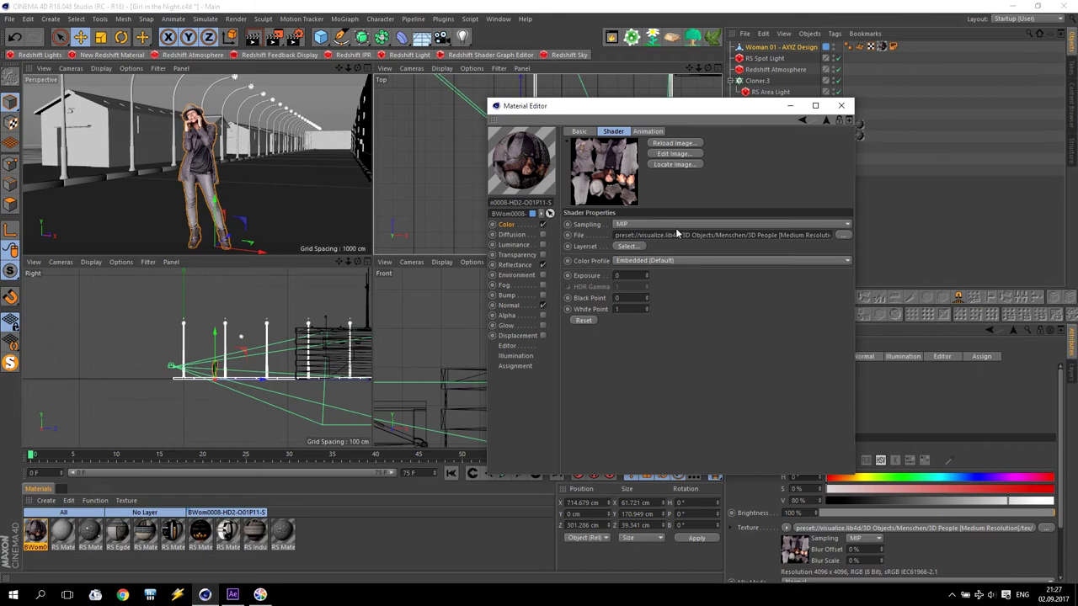
pyautogui.click(506, 225)
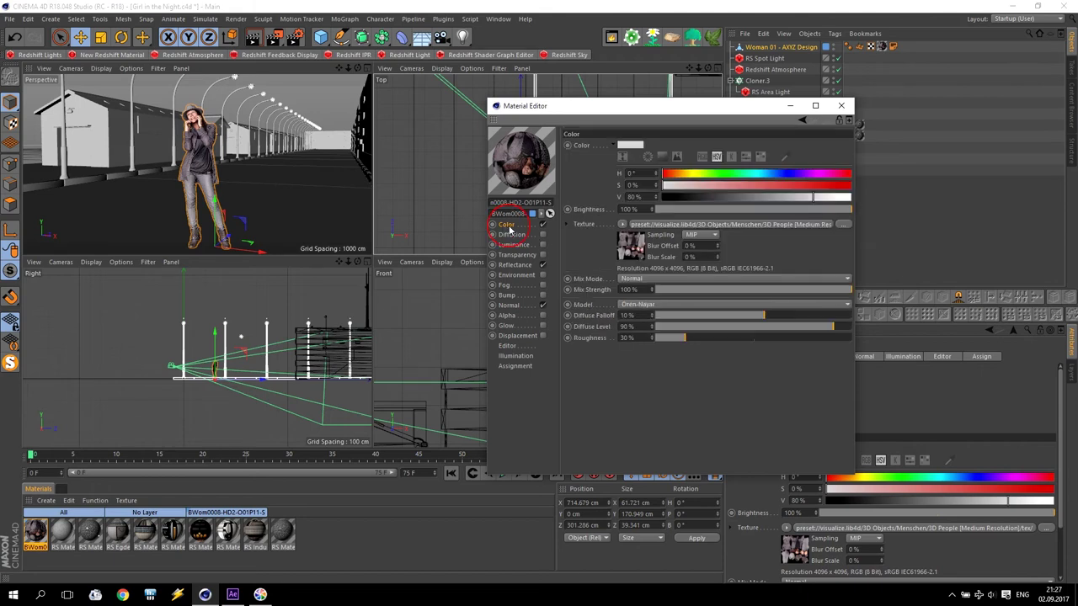
pyautogui.click(676, 225)
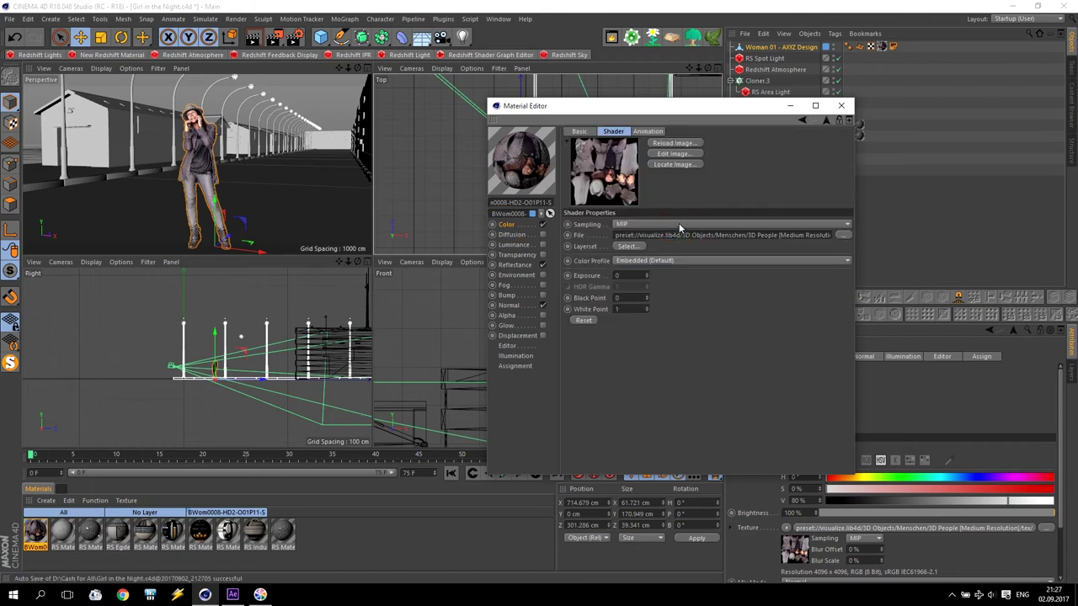
# Save BWom0008-HD2-O01P11-D.jpg from the Picture Viewer to the Desktop as a quality-100 JPEG
pyautogui.click(678, 155)
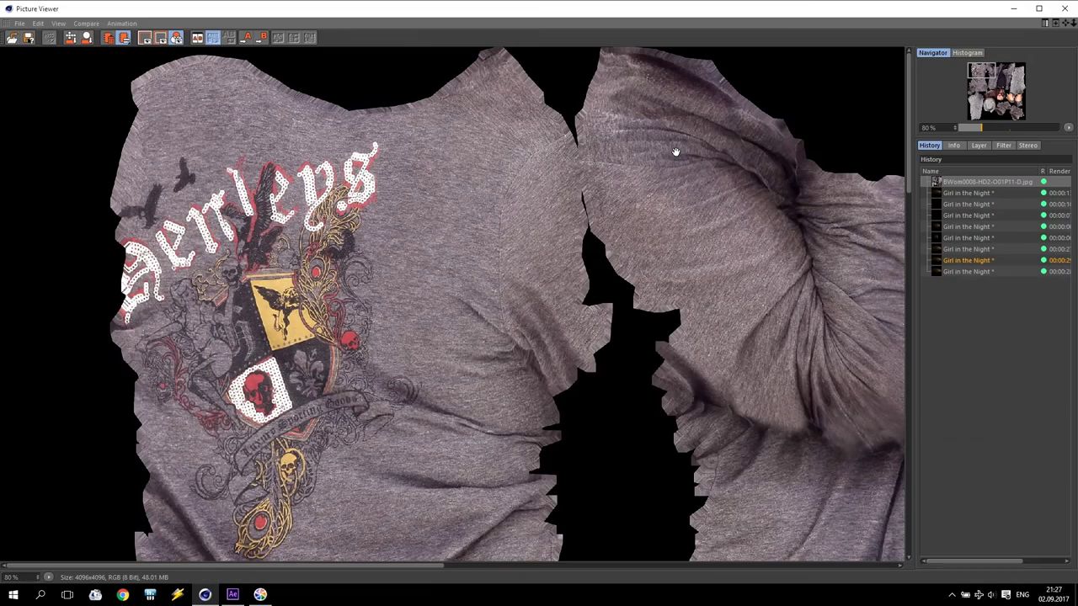
pyautogui.scroll(-5, 629, 268)
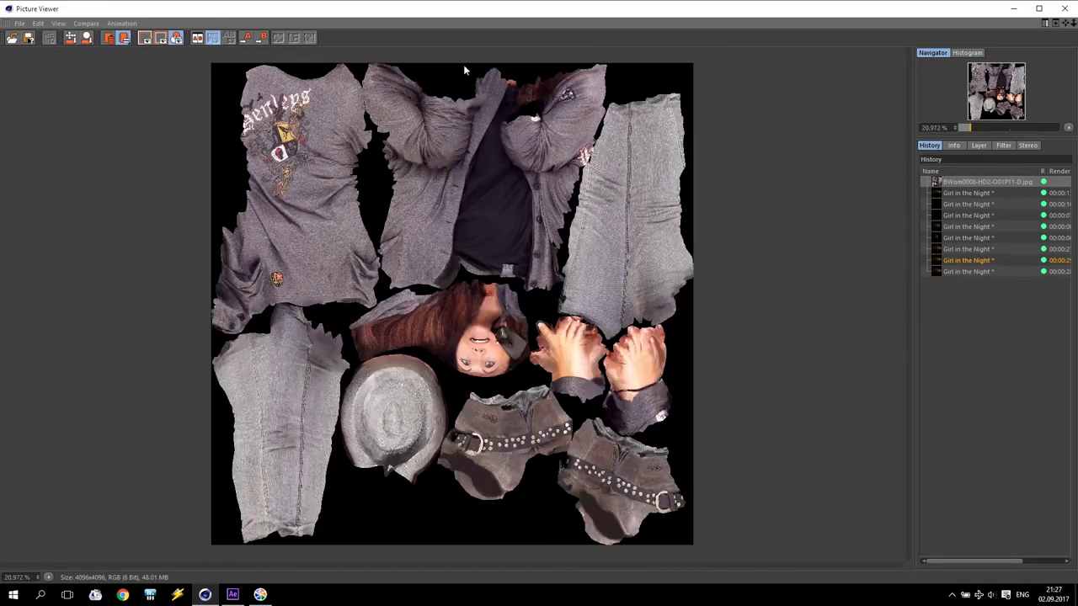
pyautogui.click(27, 38)
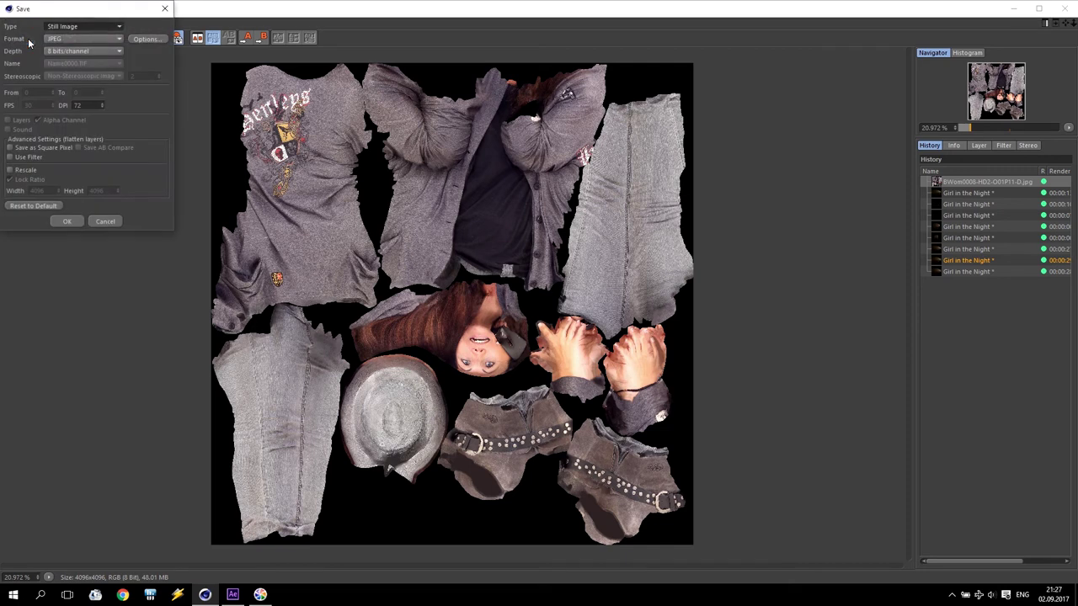
pyautogui.click(95, 39)
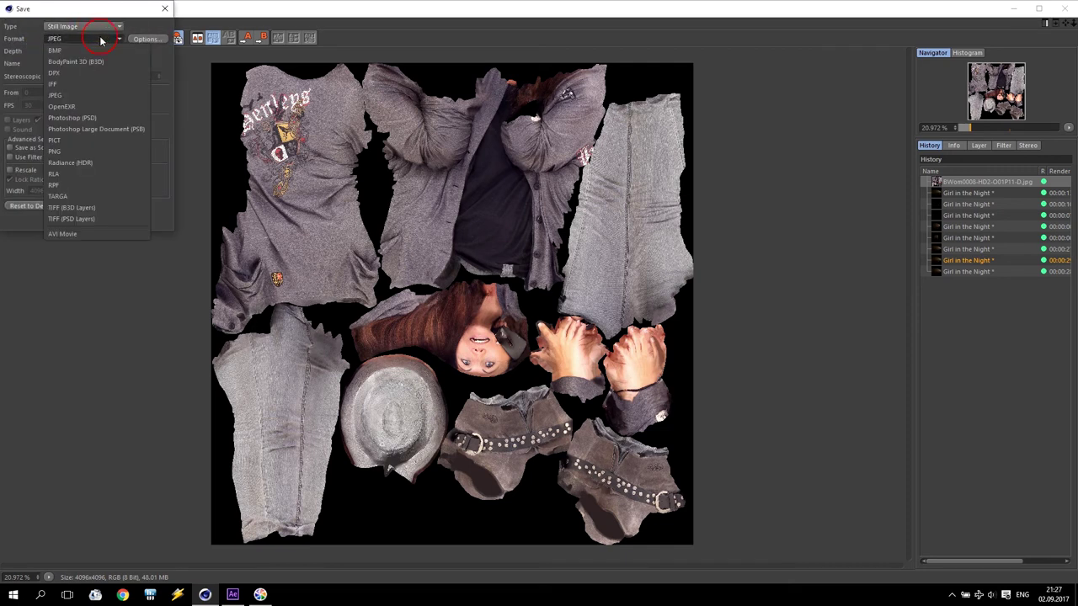
pyautogui.click(88, 96)
pyautogui.click(145, 39)
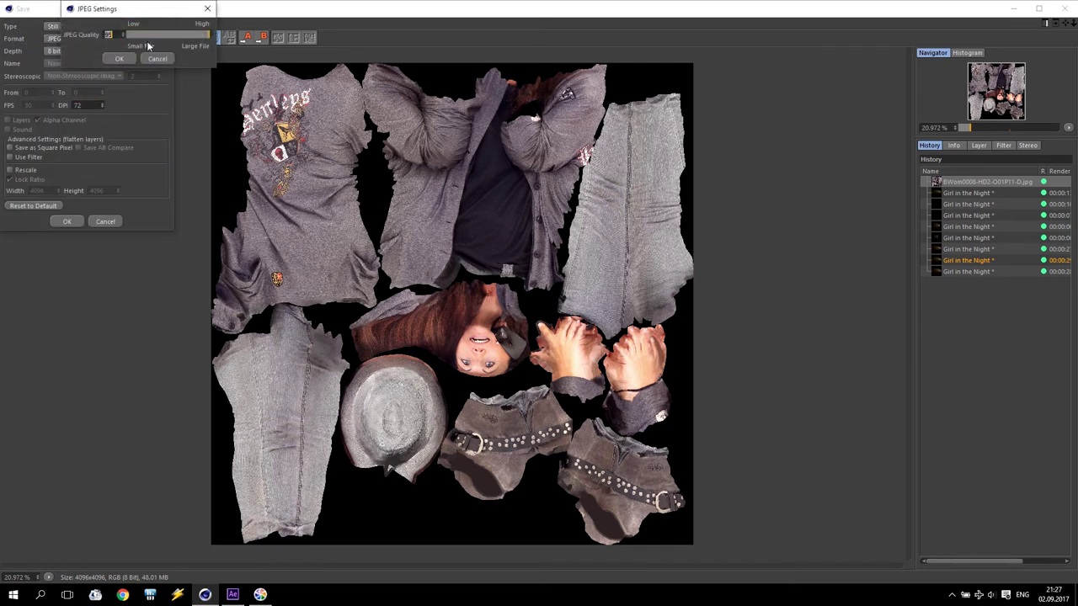
pyautogui.click(118, 58)
pyautogui.click(66, 220)
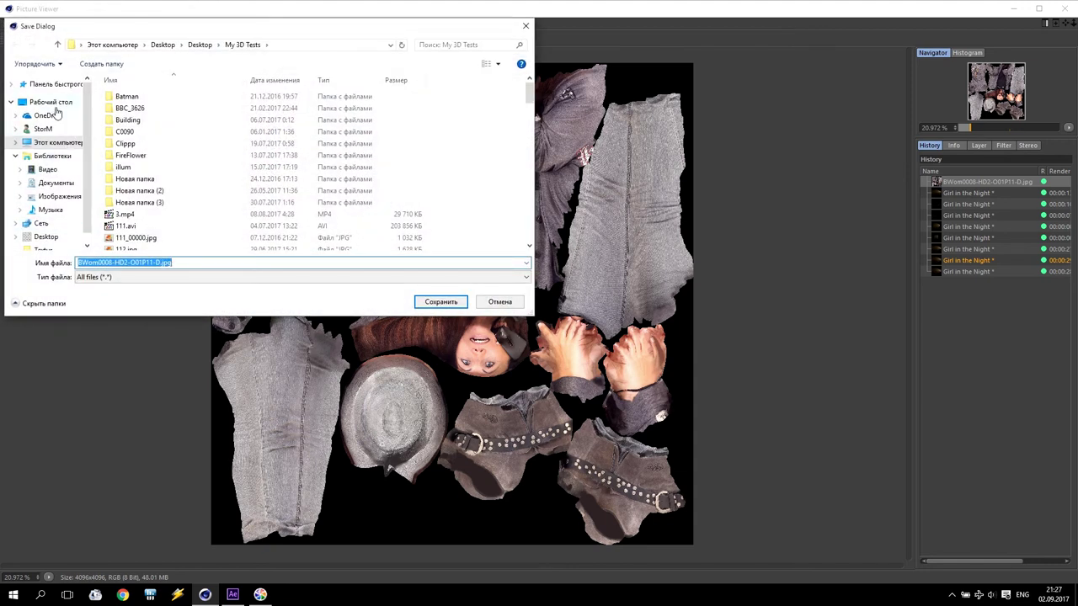
pyautogui.click(52, 103)
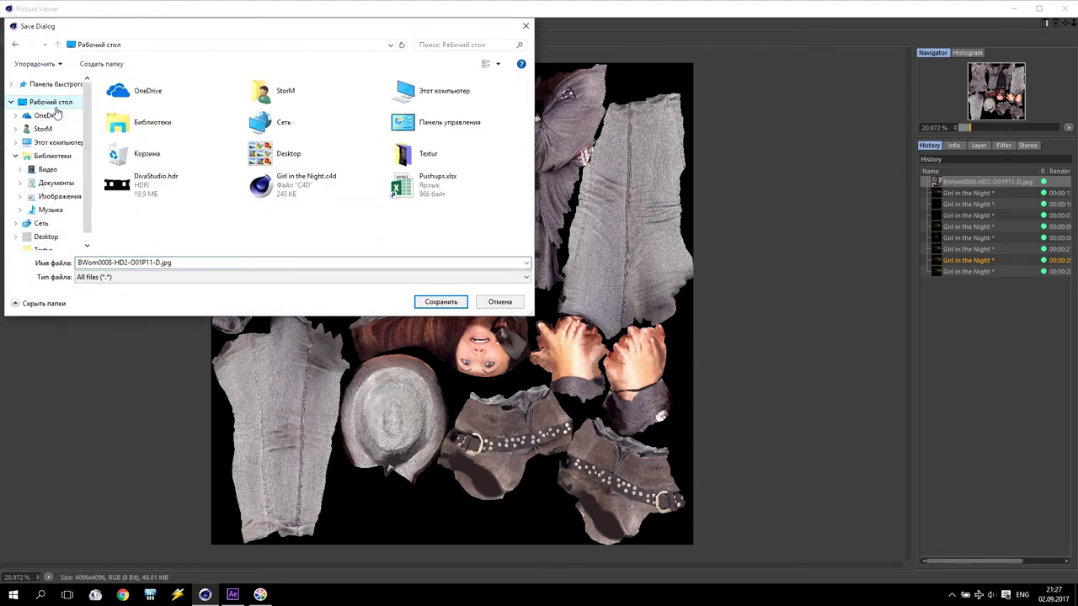
pyautogui.click(439, 302)
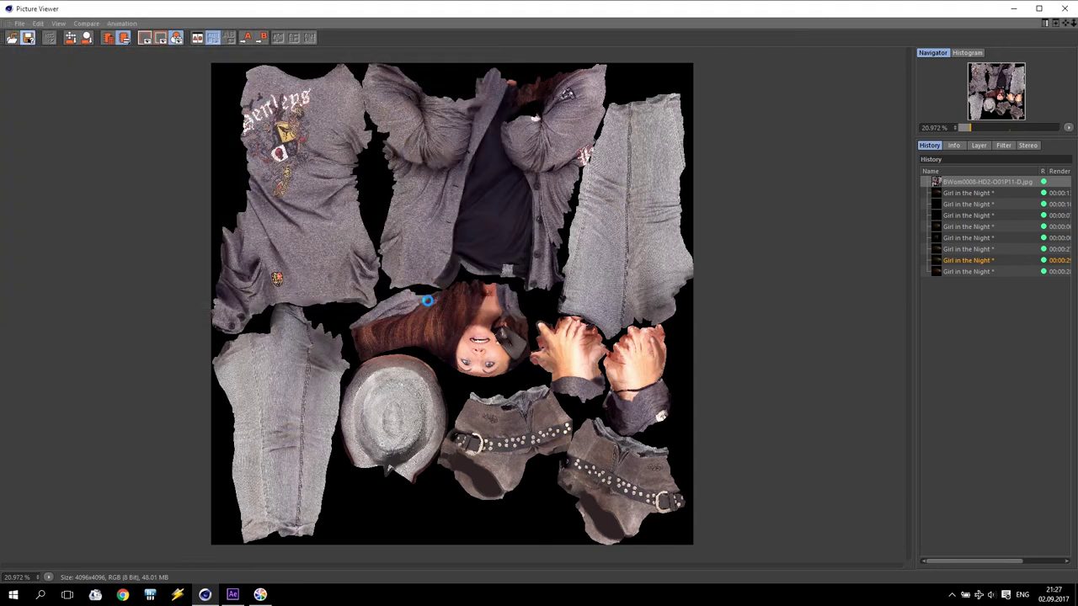
pyautogui.click(1064, 9)
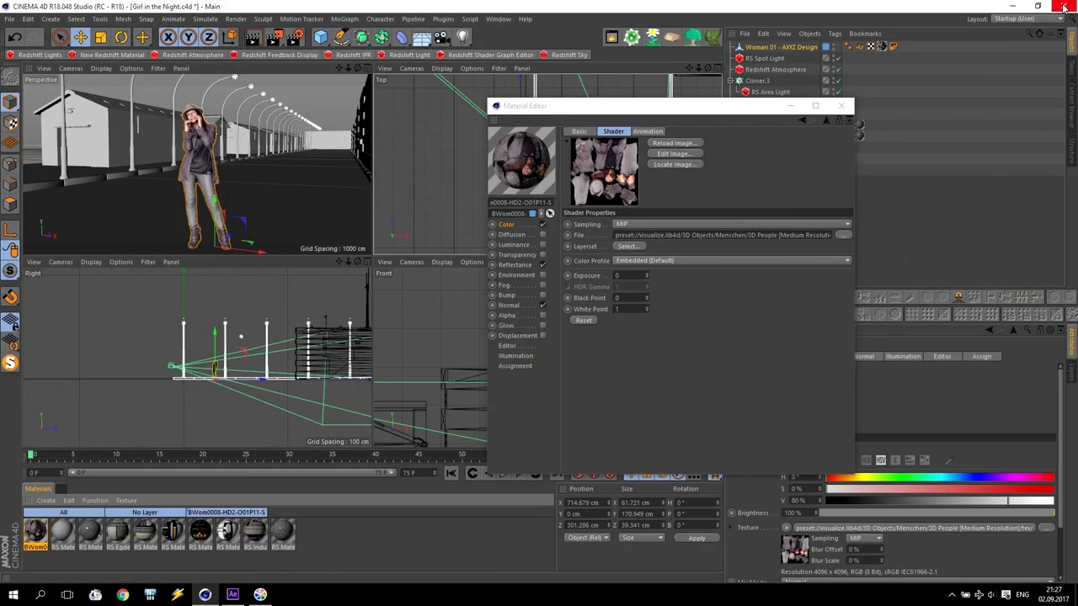
# Go through the material's channels to the Normal channel and open its image shader
pyautogui.click(516, 254)
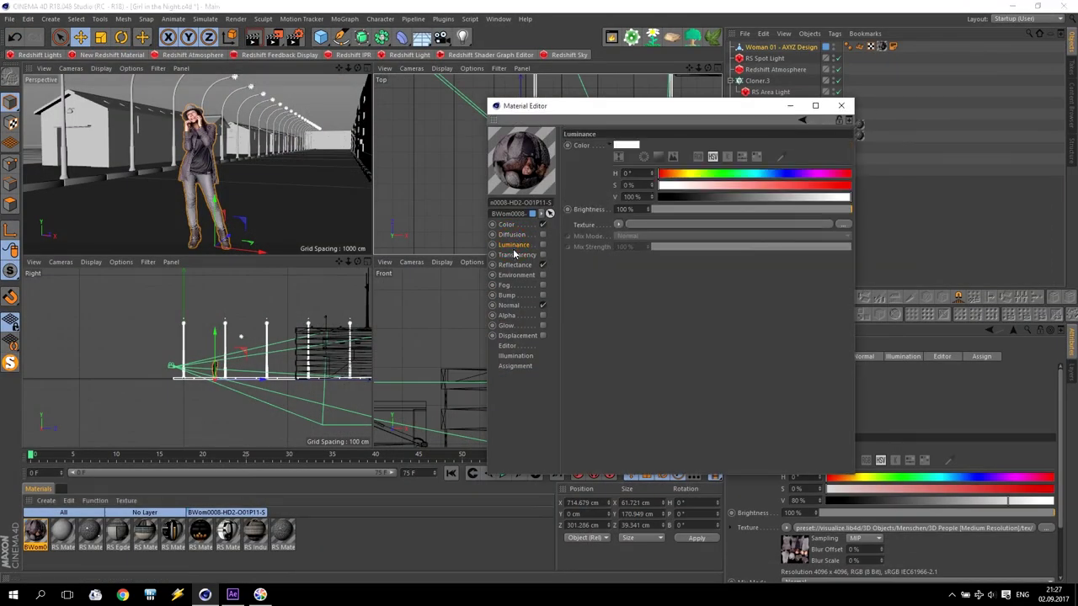
pyautogui.click(516, 265)
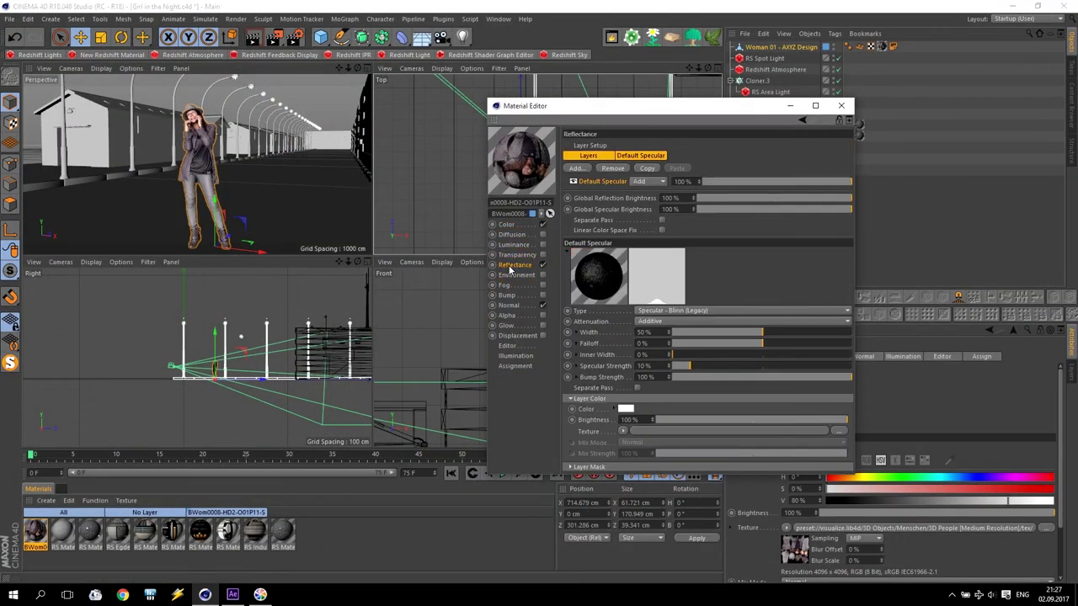
pyautogui.click(761, 332)
pyautogui.click(516, 275)
pyautogui.click(505, 286)
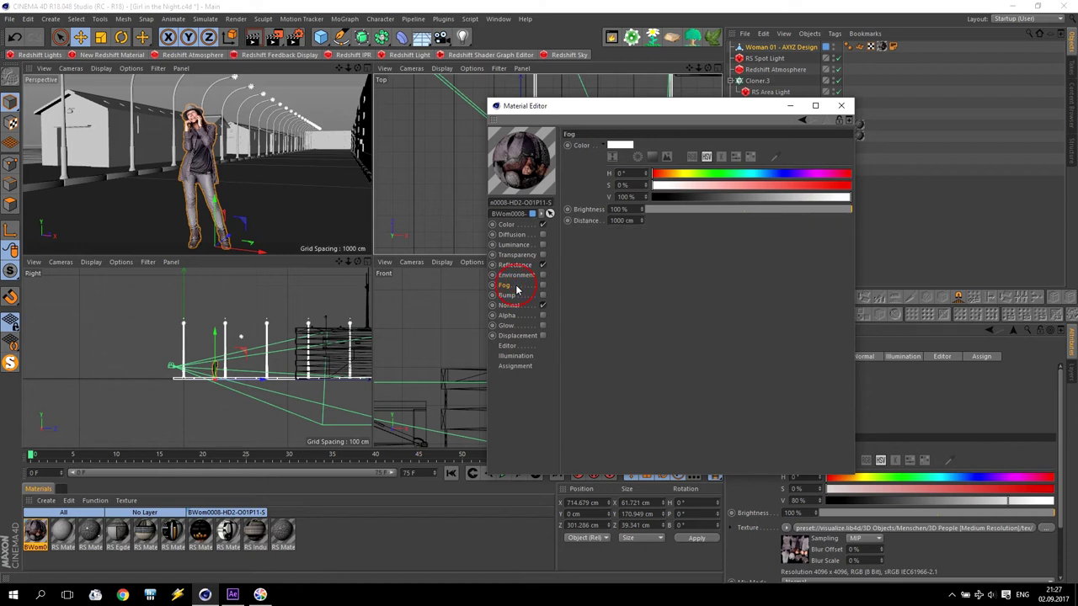
pyautogui.click(516, 295)
pyautogui.click(519, 307)
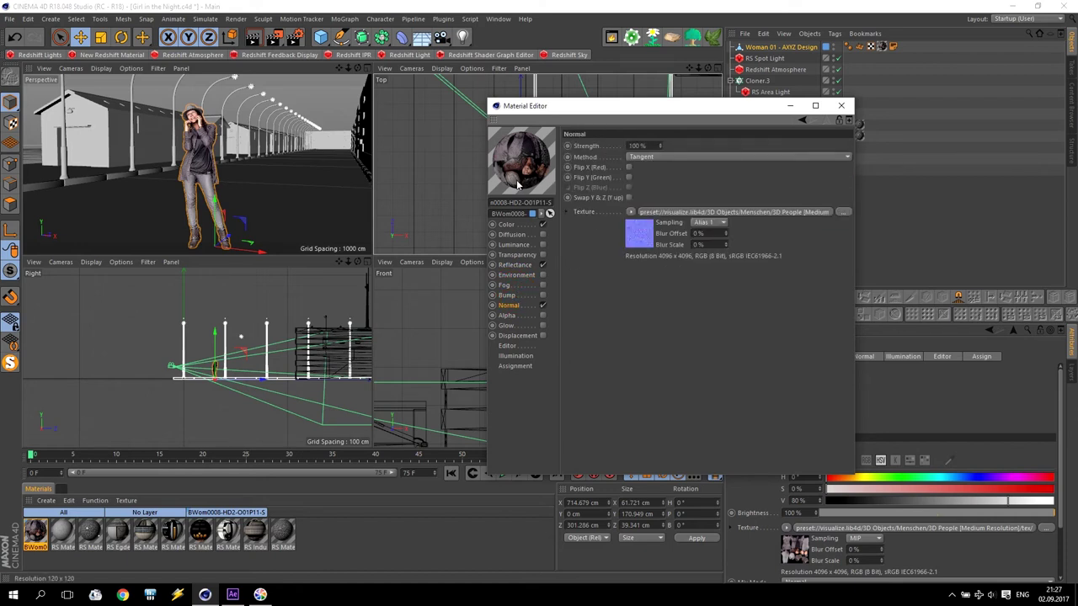
pyautogui.click(678, 212)
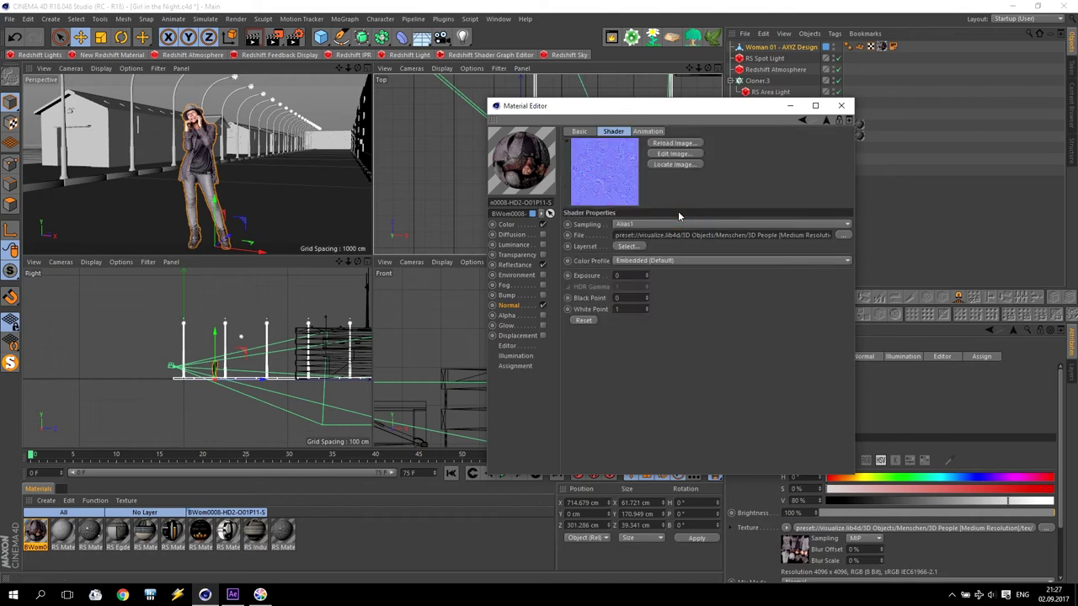
# Save the normal map as a quality-100 JPEG on the Desktop, then close the viewer and editor
pyautogui.click(673, 153)
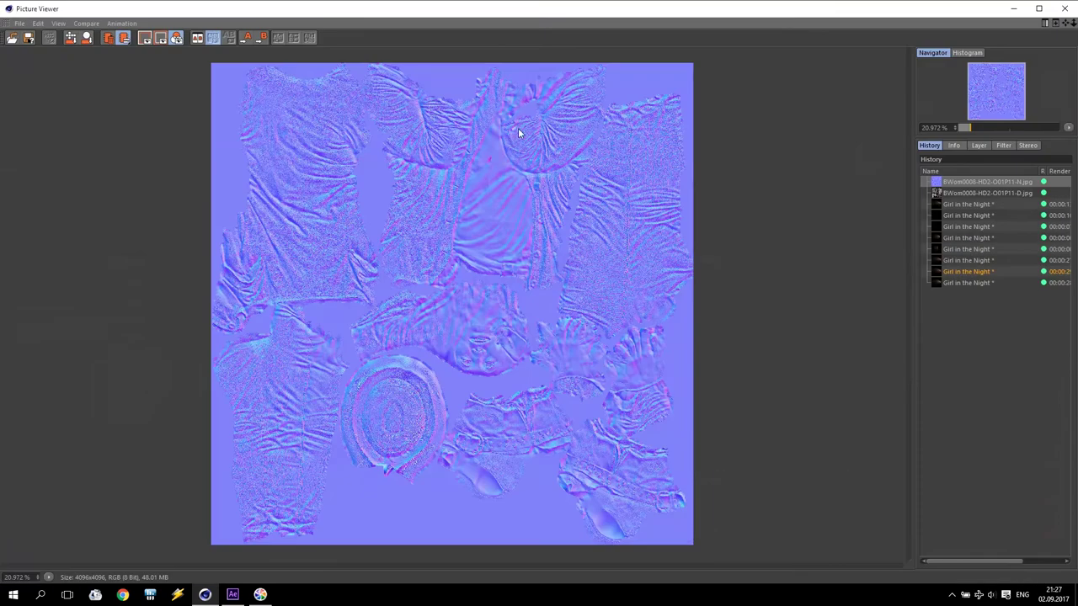
pyautogui.click(40, 23)
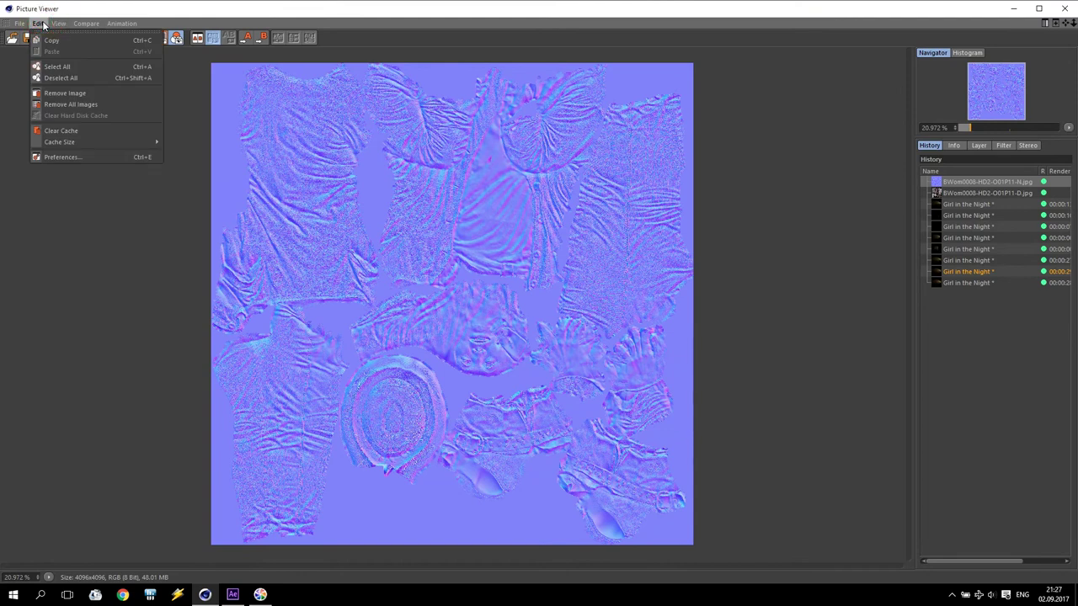
pyautogui.moveTo(26, 25)
pyautogui.click(29, 52)
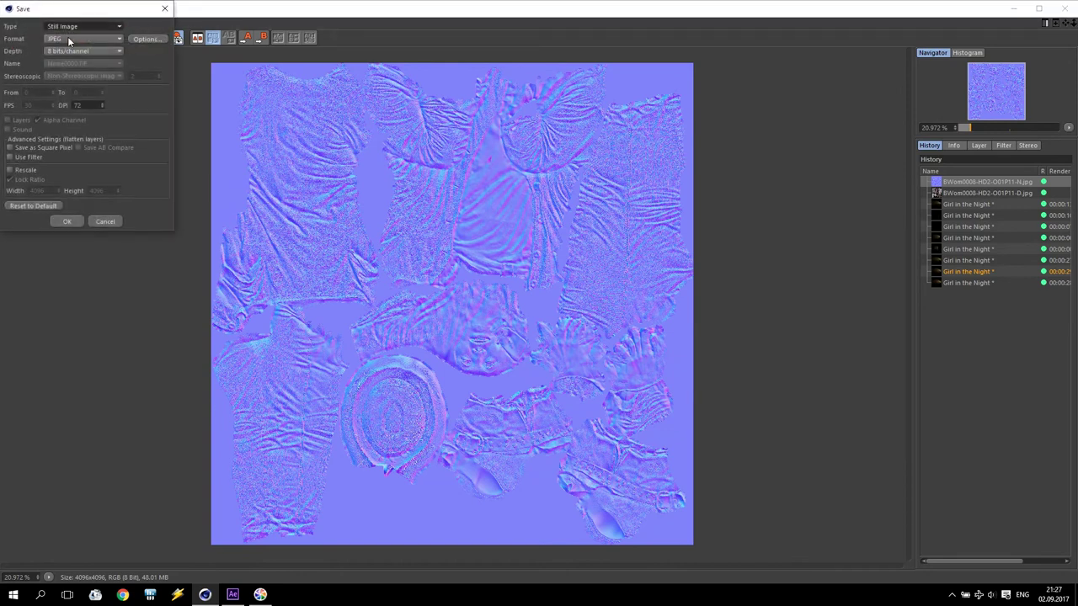
pyautogui.click(148, 39)
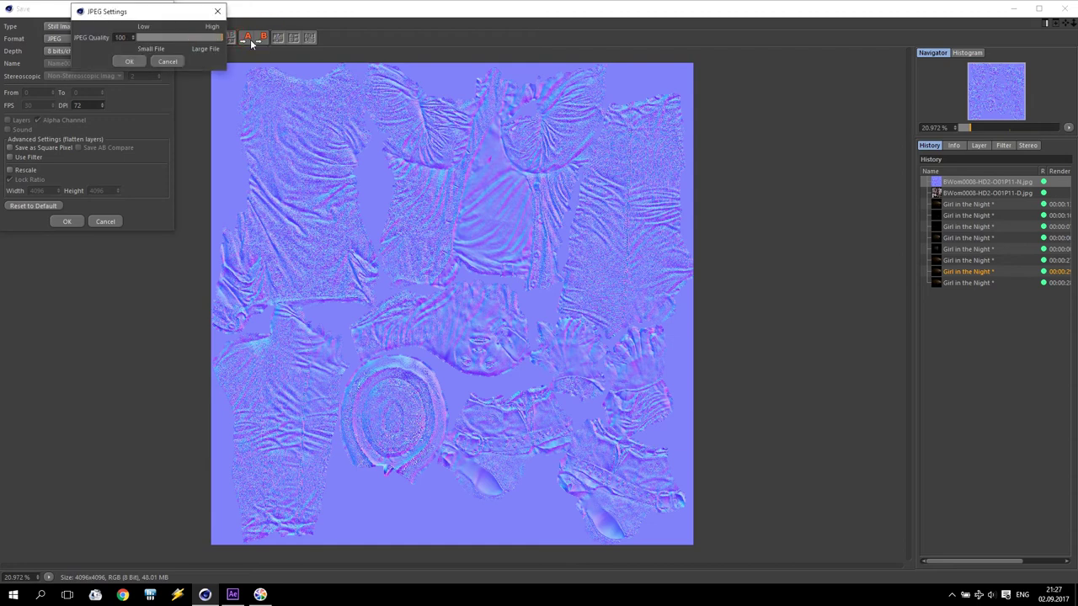
pyautogui.click(129, 62)
pyautogui.click(68, 221)
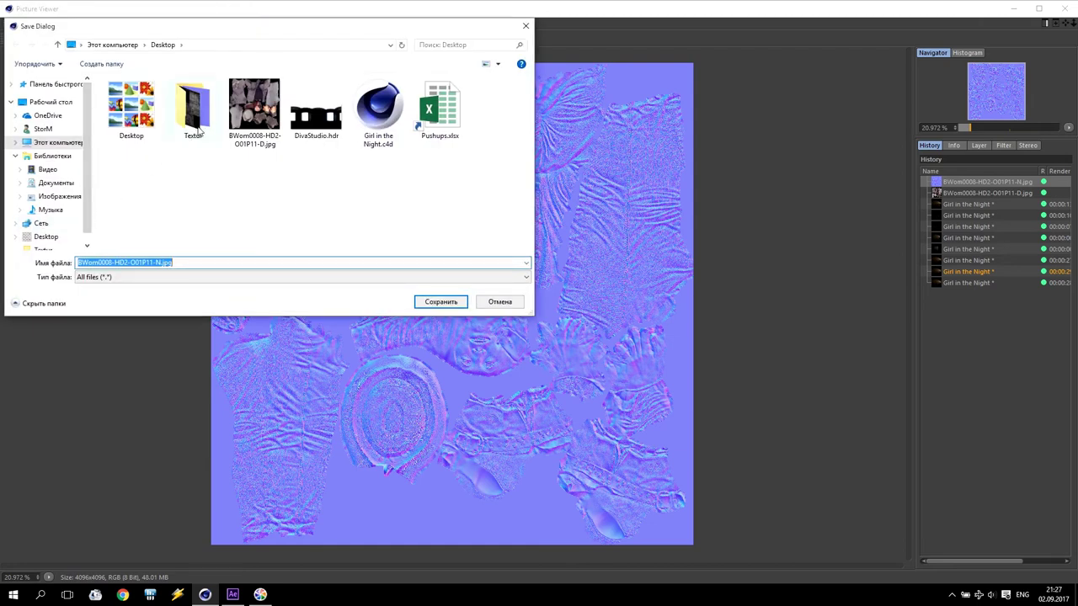
pyautogui.click(432, 308)
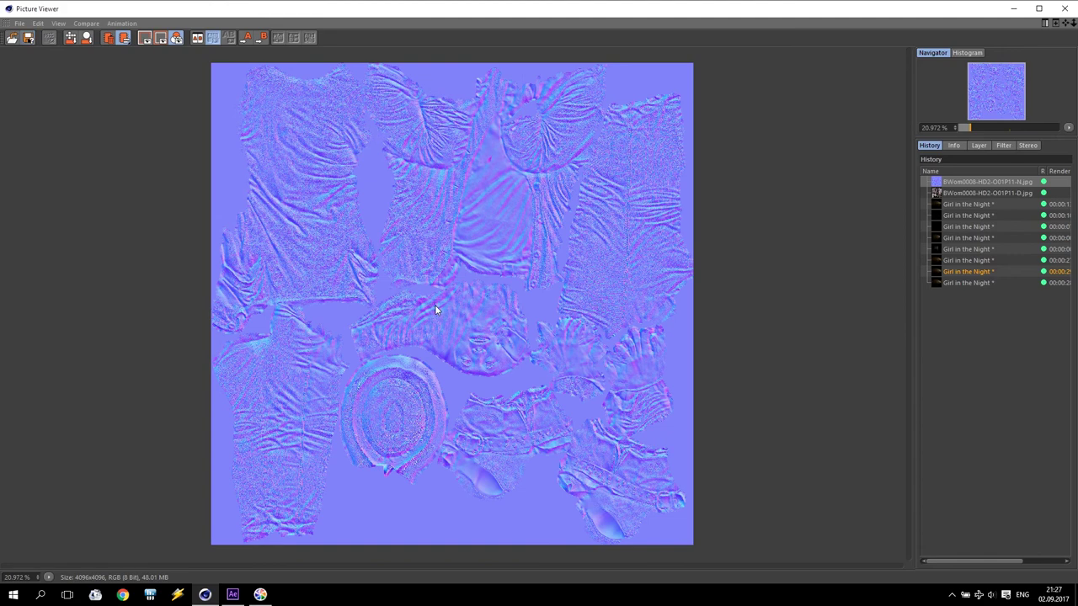
pyautogui.click(1064, 8)
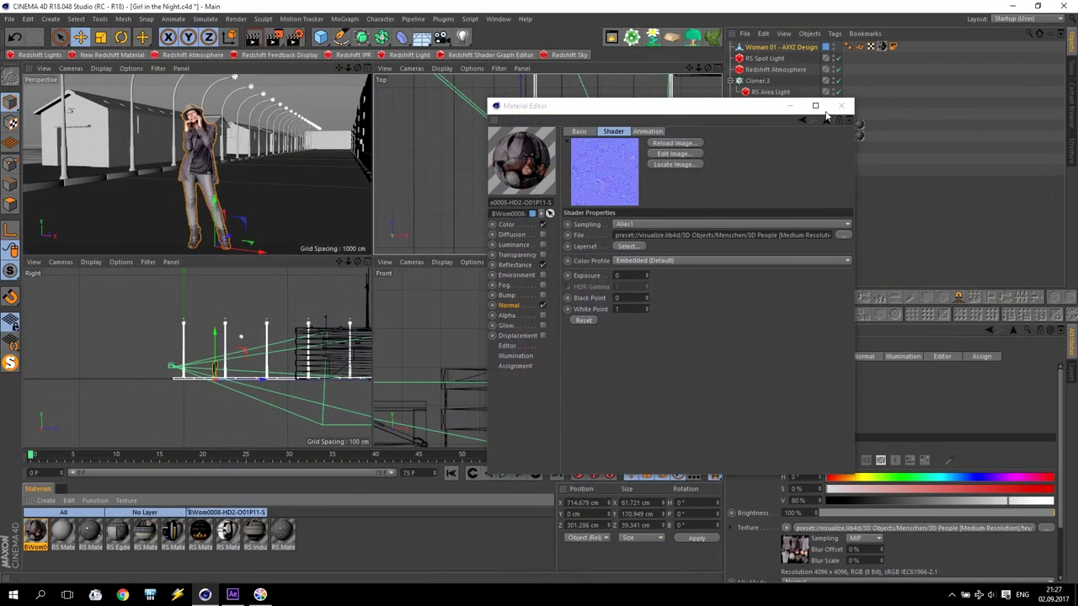
pyautogui.click(840, 105)
# Create an RS Material and add two RS Texture nodes in its shader graph
pyautogui.click(111, 56)
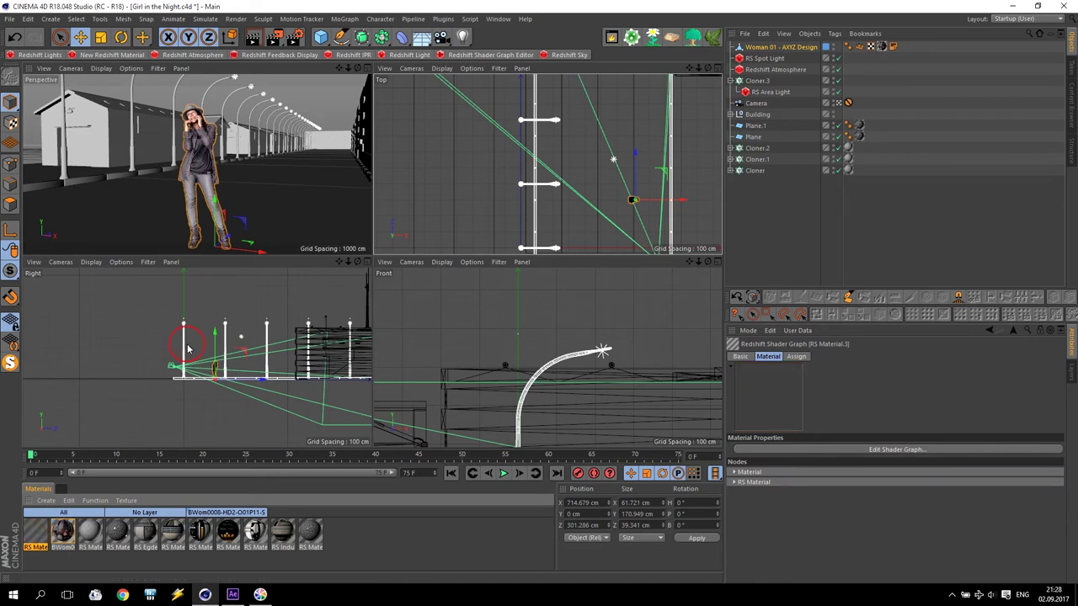
pyautogui.doubleClick(36, 530)
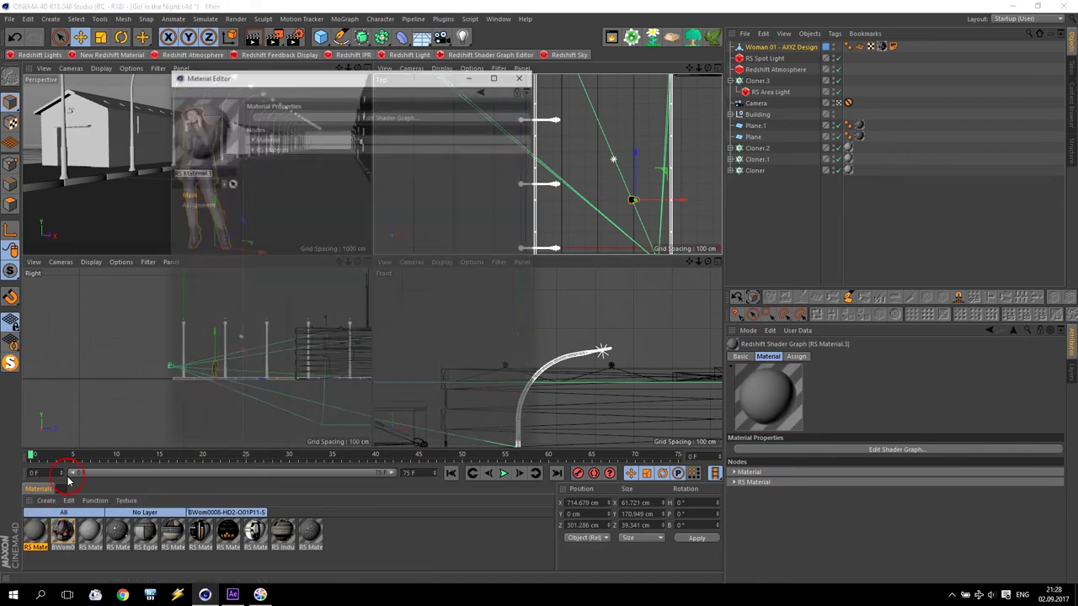
pyautogui.click(284, 114)
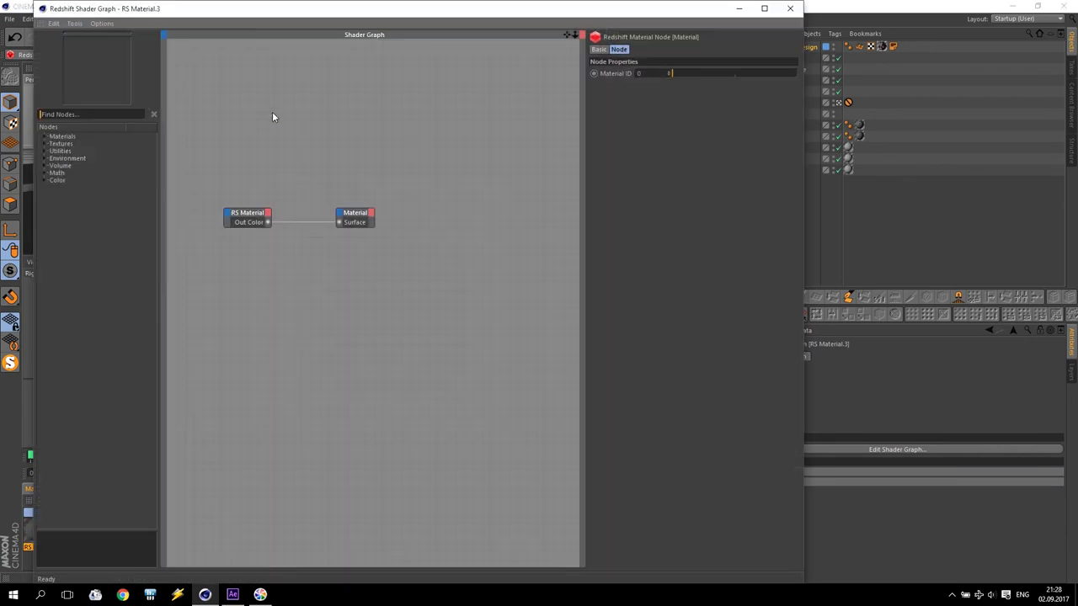
pyautogui.doubleClick(61, 144)
pyautogui.moveTo(72, 193); pyautogui.dragTo(192, 217)
pyautogui.click(187, 241)
pyautogui.moveTo(253, 197); pyautogui.dragTo(369, 252)
pyautogui.moveTo(261, 220); pyautogui.dragTo(402, 210)
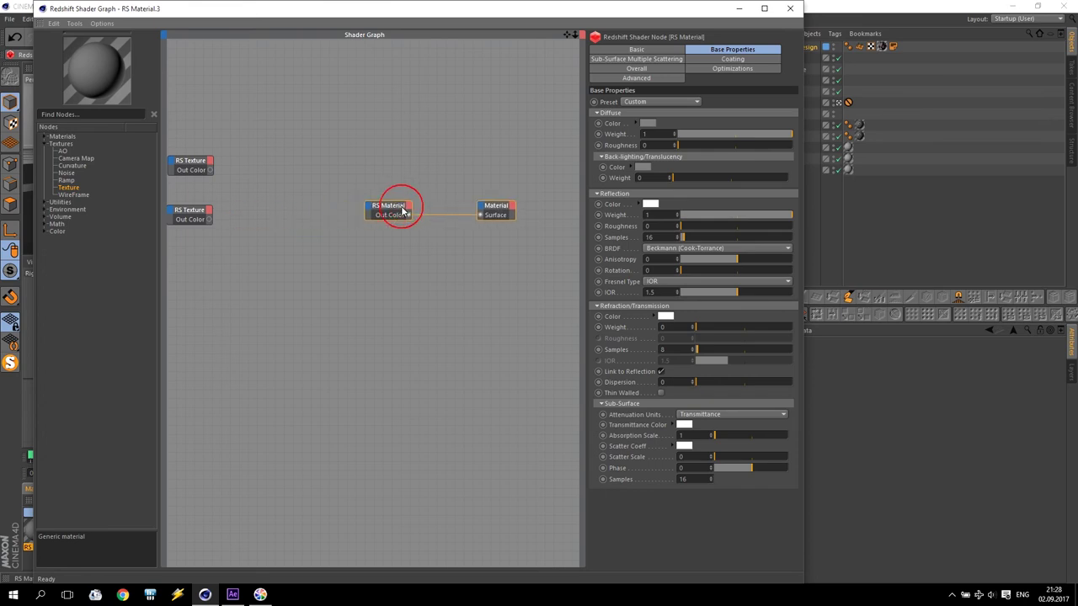
# Load BWom0008-HD2-O01P11-D.jpg into the upper texture and wire it to Diffuse Color
pyautogui.click(188, 162)
pyautogui.click(749, 114)
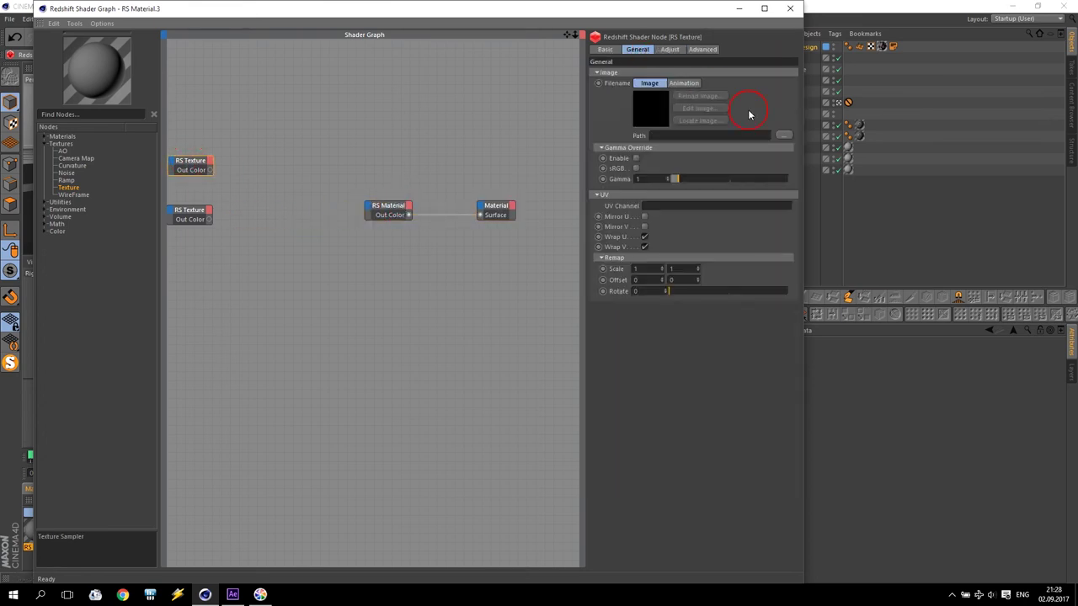
pyautogui.click(786, 137)
pyautogui.click(69, 102)
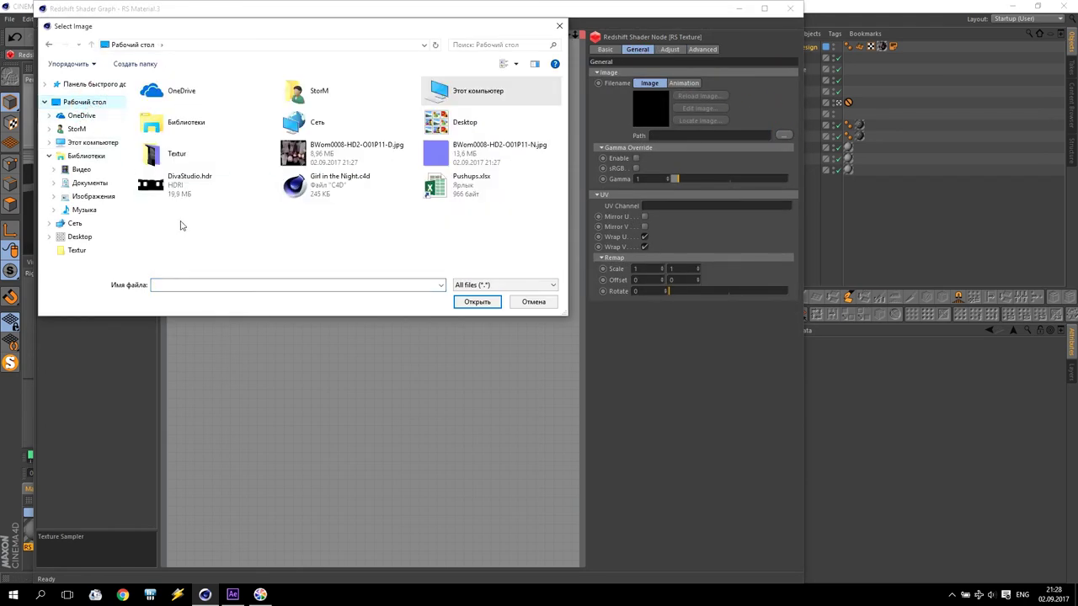
pyautogui.click(335, 150)
pyautogui.click(477, 303)
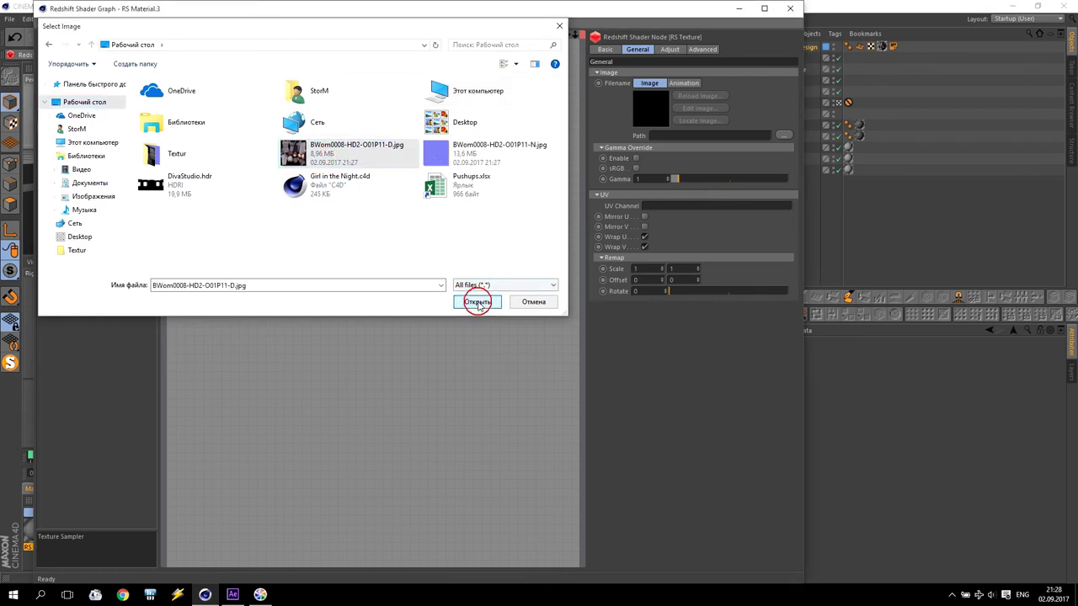
pyautogui.moveTo(209, 169); pyautogui.dragTo(373, 205)
pyautogui.moveTo(396, 214)
pyautogui.click(565, 212)
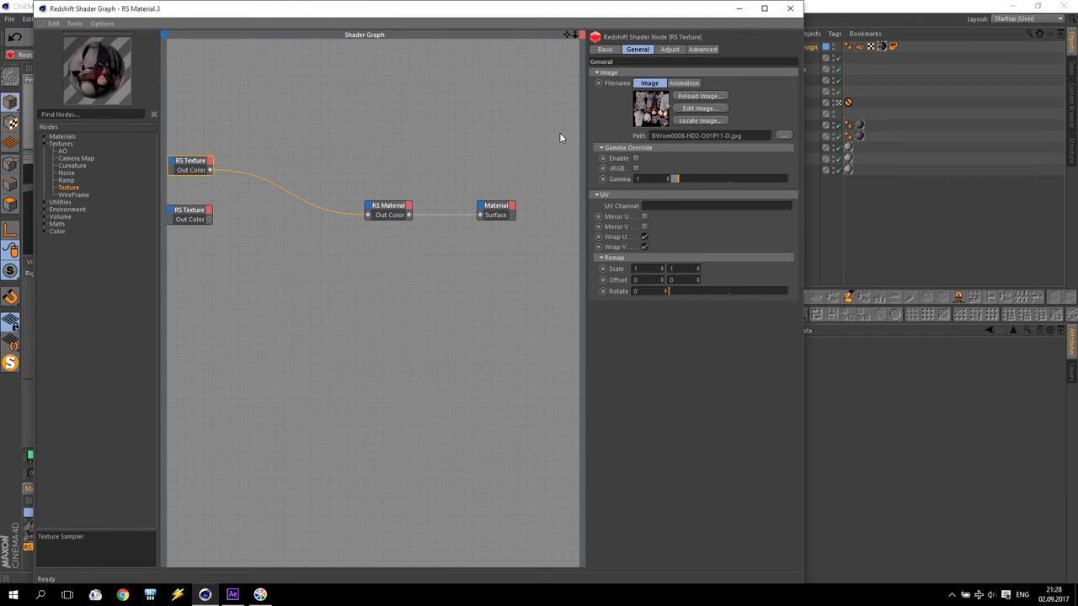
# Route the lower texture through an RS Bump Map into the bump input at height scale 0.1
pyautogui.click(44, 202)
pyautogui.moveTo(73, 217); pyautogui.dragTo(293, 224)
pyautogui.moveTo(208, 219); pyautogui.dragTo(371, 209)
pyautogui.click(310, 225)
pyautogui.moveTo(411, 291)
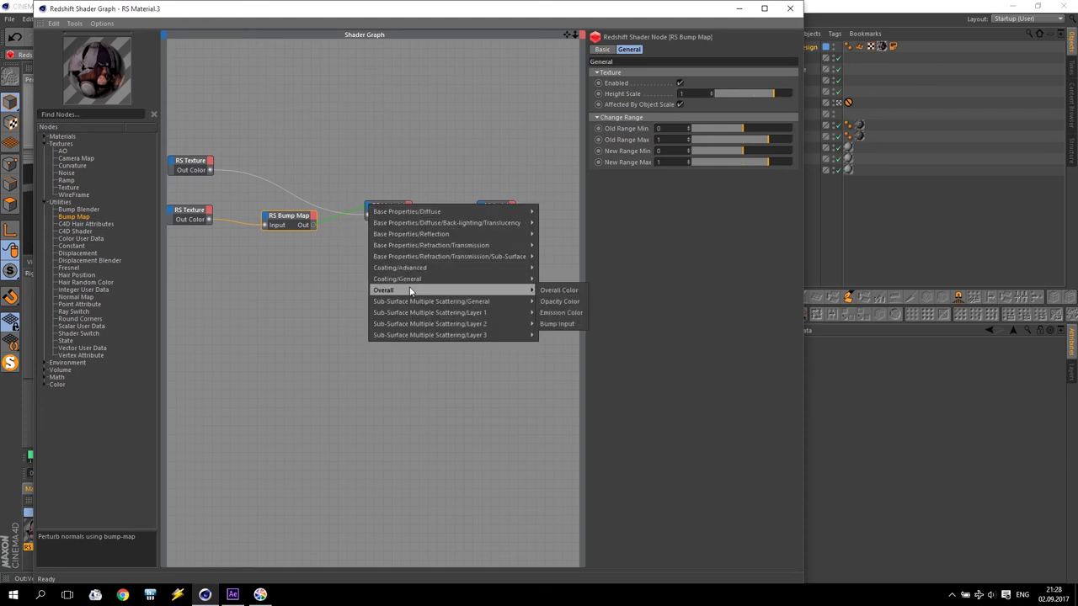
pyautogui.click(567, 326)
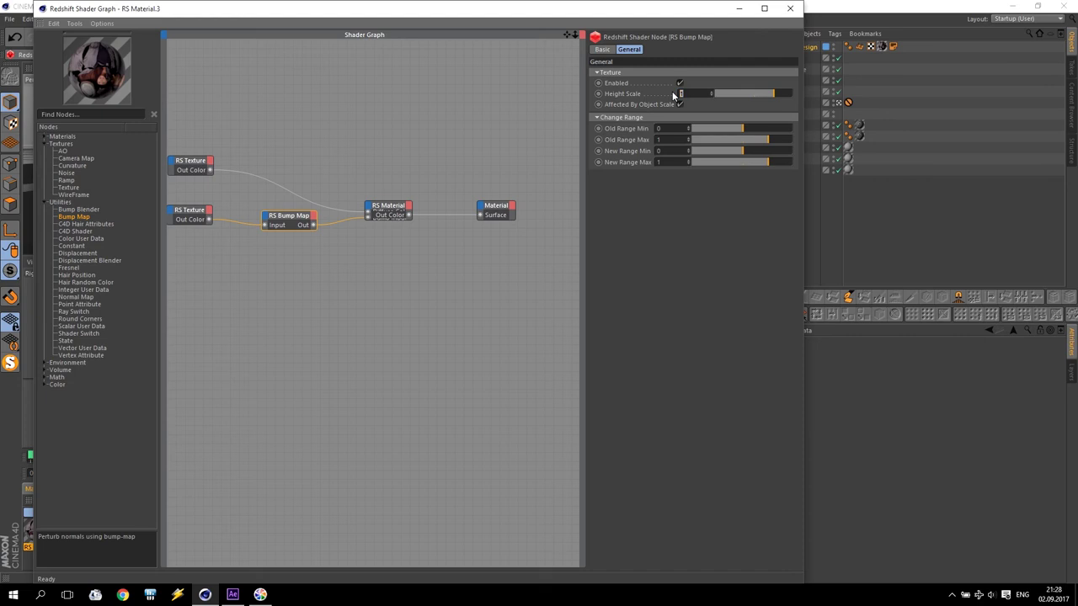
pyautogui.write('0.1')
pyautogui.press('Return')
# Set the RS Material's reflection roughness to 0.8, keeping reflection weight 1
pyautogui.click(391, 209)
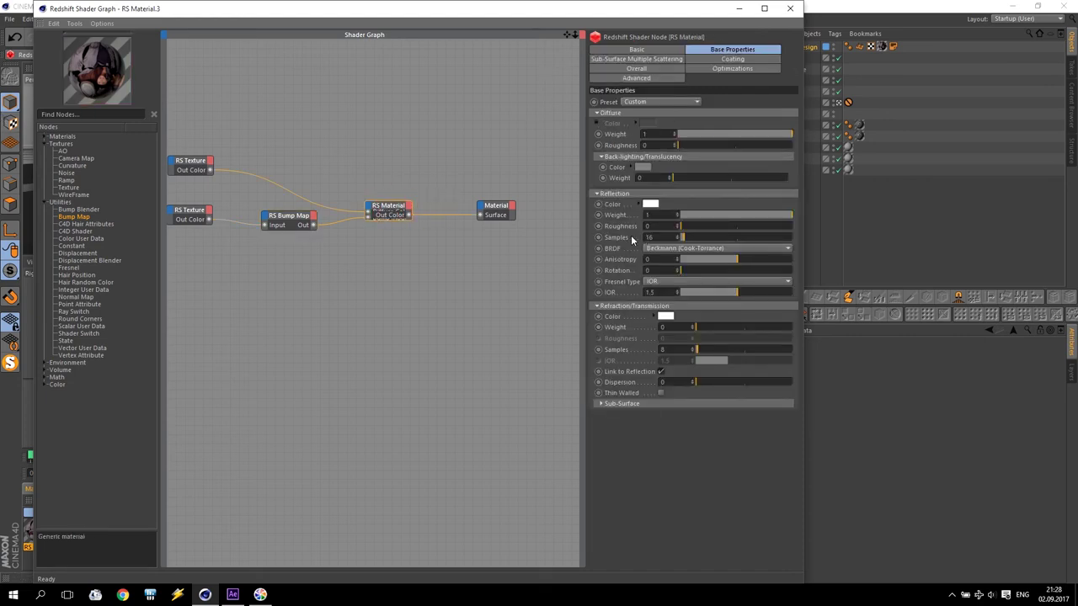
pyautogui.moveTo(731, 218); pyautogui.dragTo(491, 209)
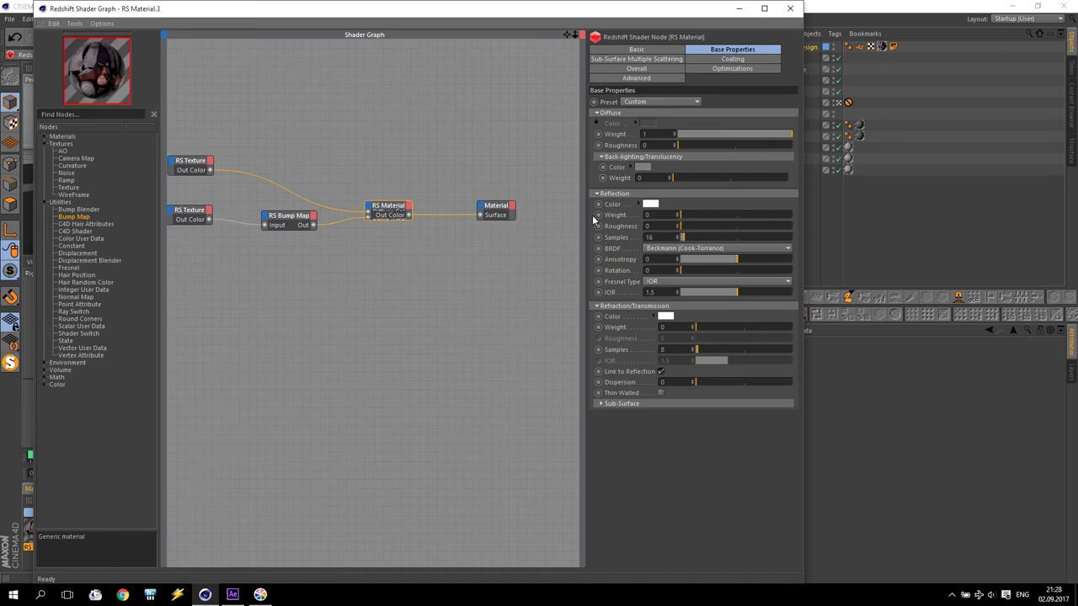
pyautogui.click(708, 214)
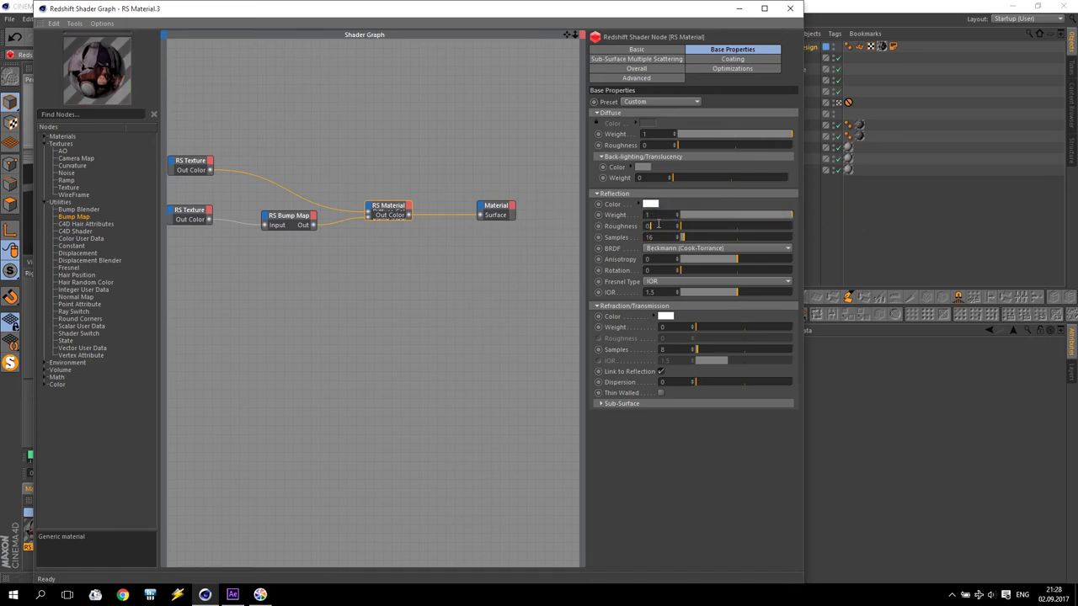
pyautogui.write('8')
pyautogui.press('Return')
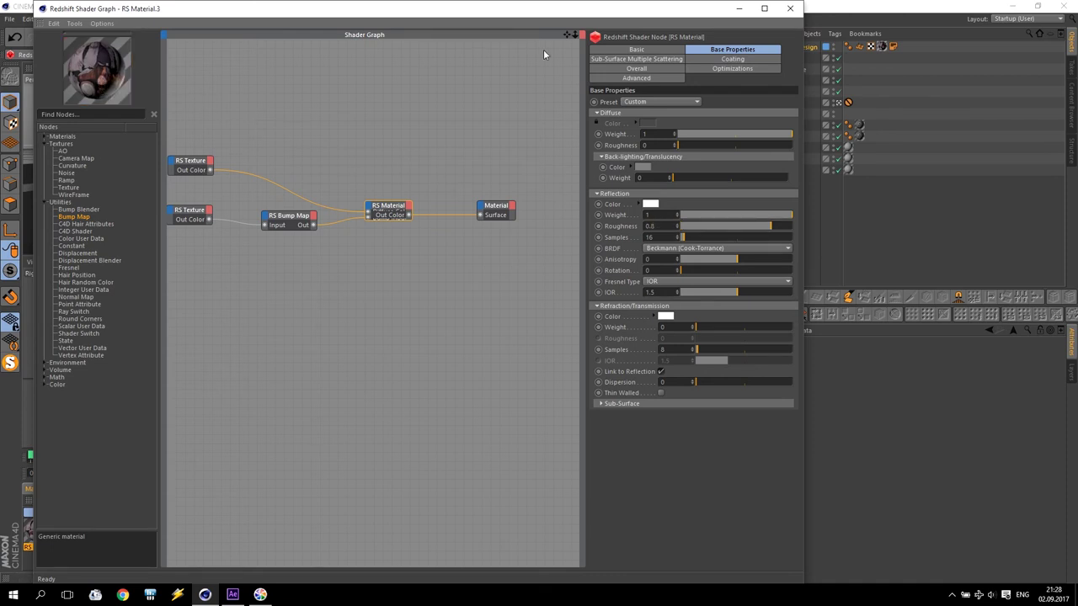
pyautogui.click(790, 9)
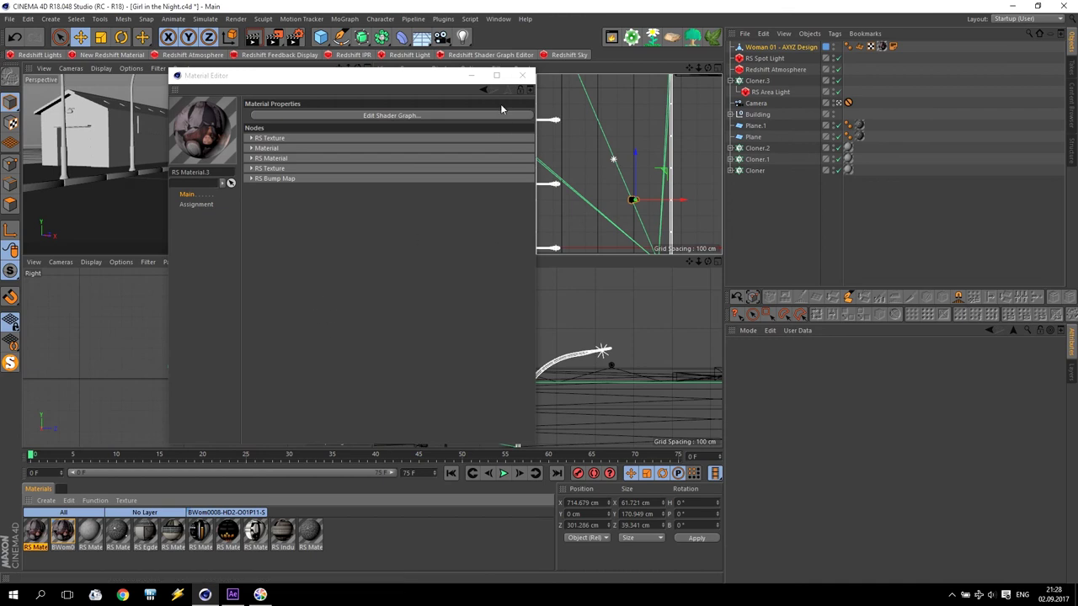
pyautogui.click(522, 75)
# Delete the woman's original material from the material list
pyautogui.click(34, 536)
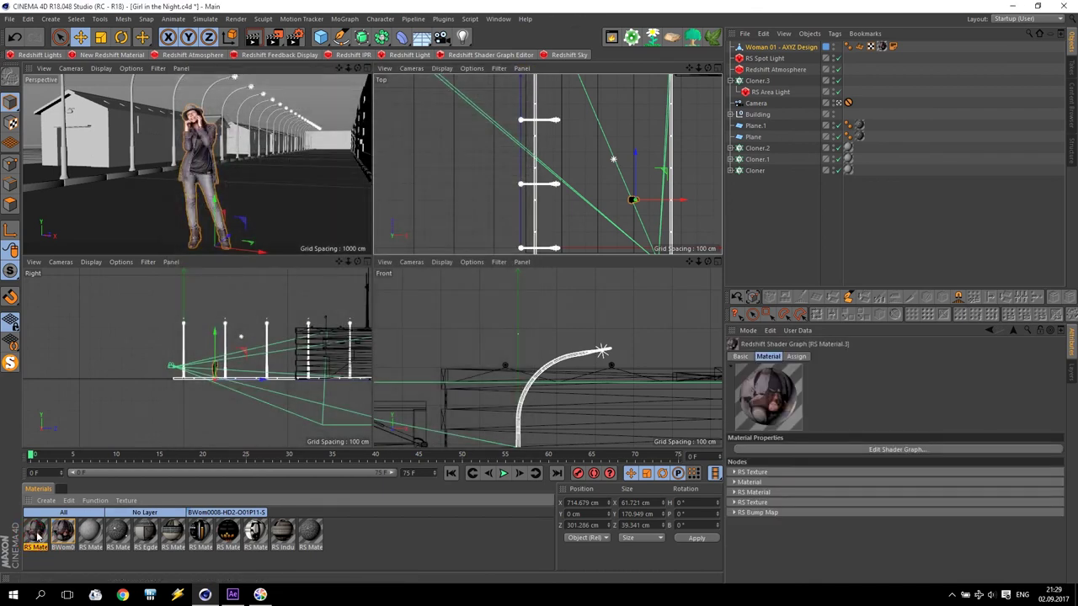
pyautogui.click(63, 531)
pyautogui.press('Delete')
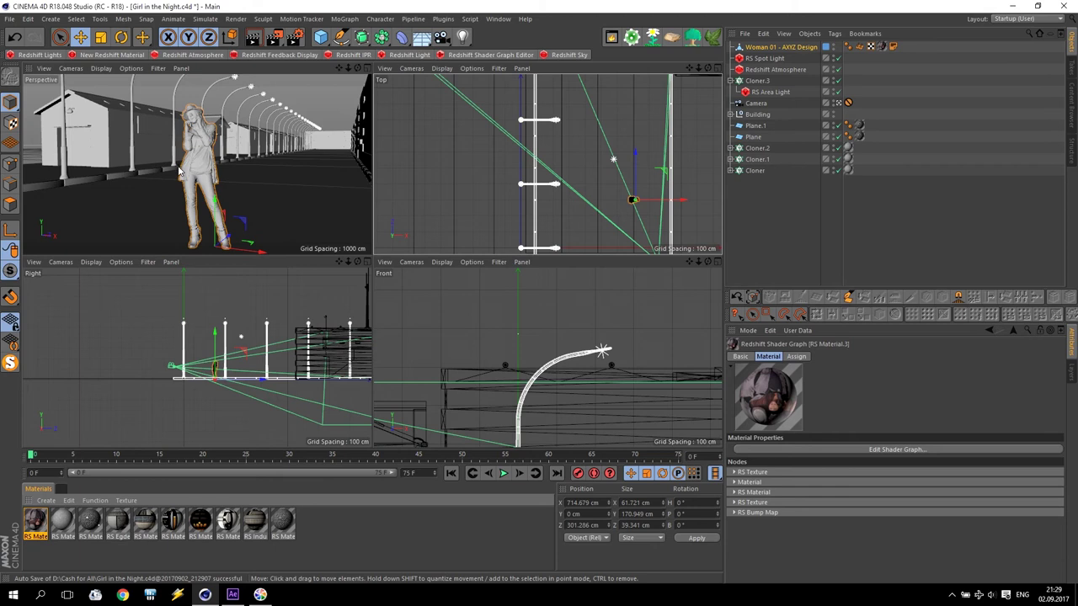
# Place the woman under the spotlight, turned to H 180°, at about X 563 cm
pyautogui.middleClick(633, 198)
pyautogui.scroll(3, 558, 339)
pyautogui.moveTo(592, 261); pyautogui.dragTo(533, 141)
pyautogui.scroll(5, 455, 207)
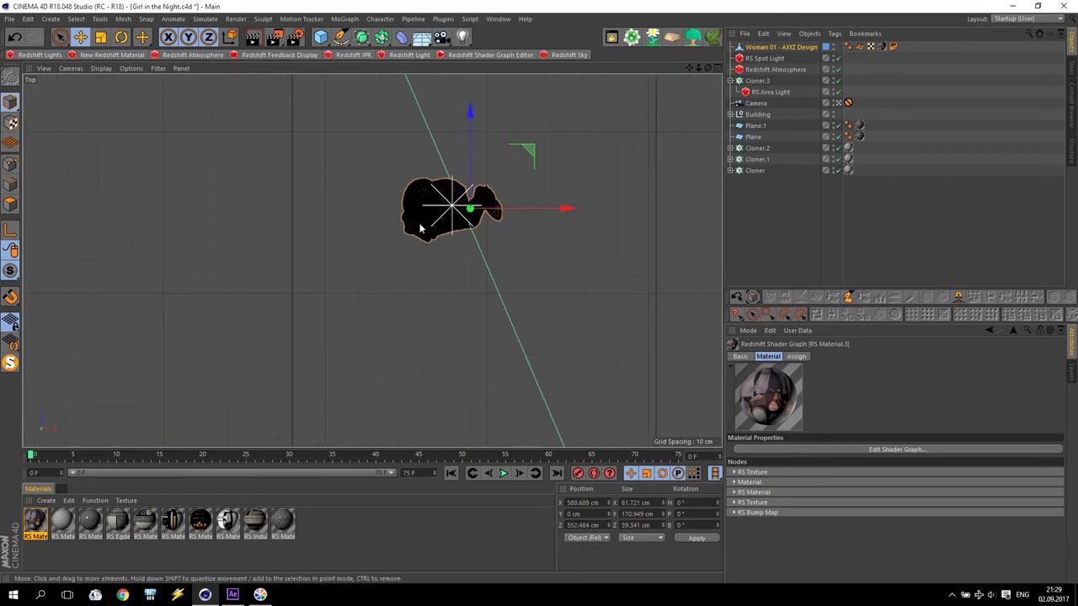
pyautogui.click(121, 36)
pyautogui.moveTo(507, 165); pyautogui.dragTo(312, 388)
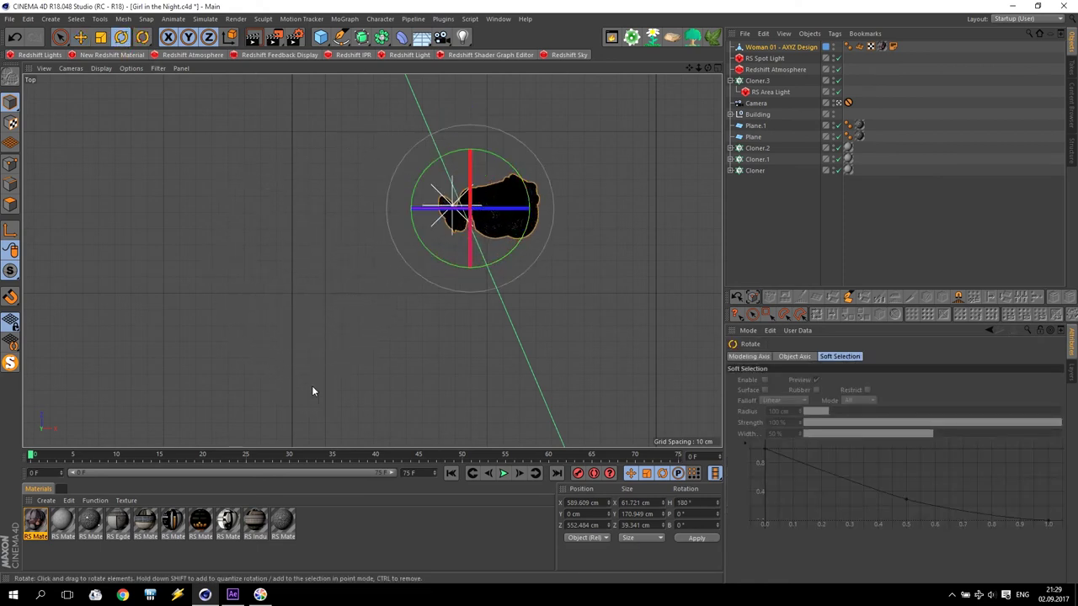
pyautogui.click(80, 36)
pyautogui.moveTo(373, 208); pyautogui.dragTo(333, 208)
pyautogui.middleClick(417, 220)
pyautogui.middleClick(269, 197)
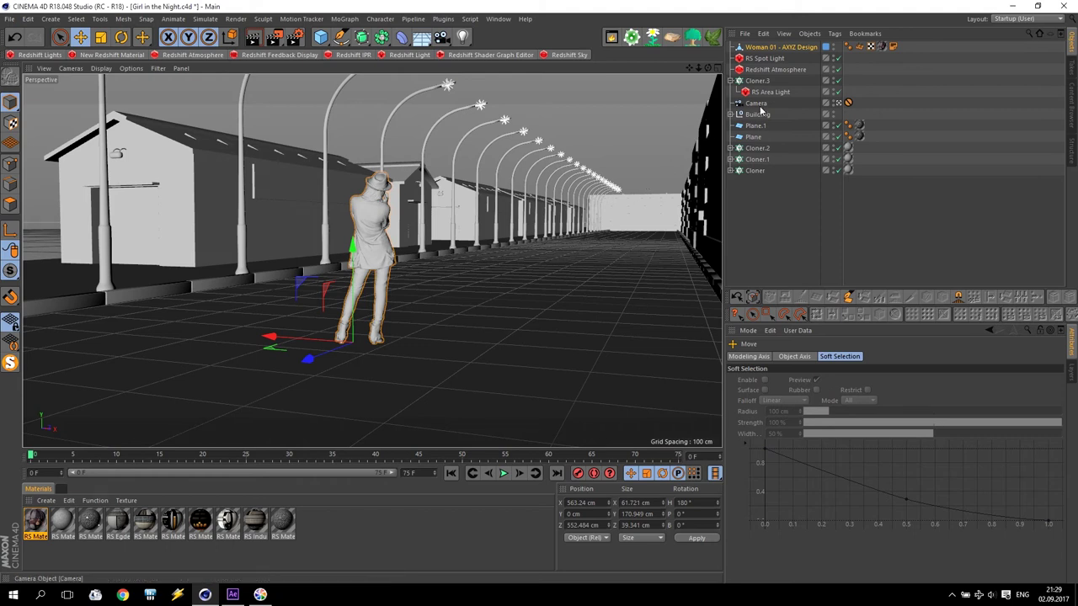
# Tag the Camera with a Redshift Camera tag, enable Bokeh, and restart the Redshift IPR
pyautogui.click(758, 104)
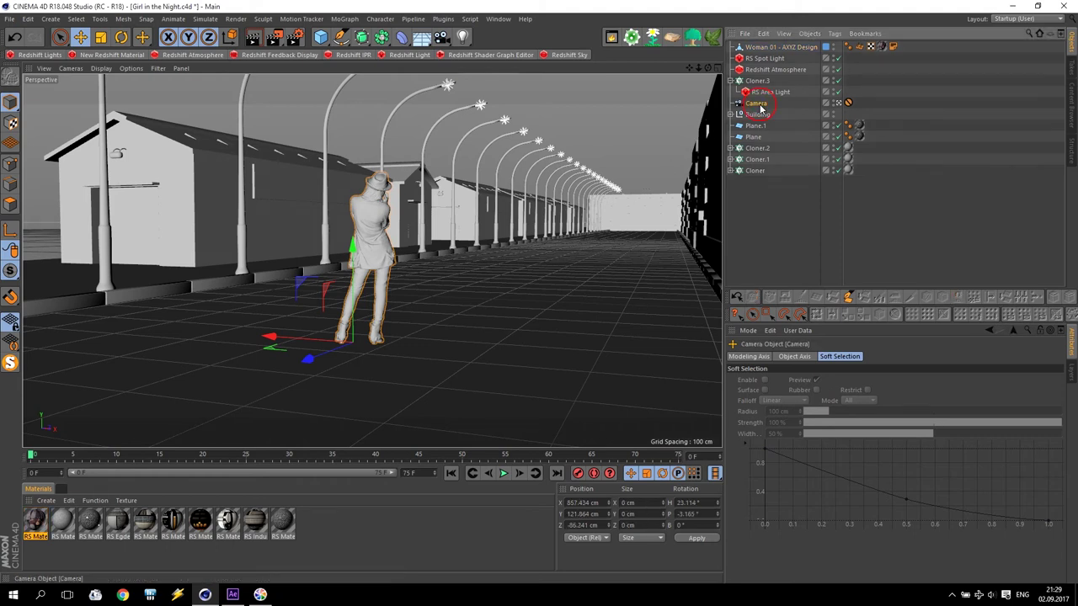
pyautogui.click(835, 34)
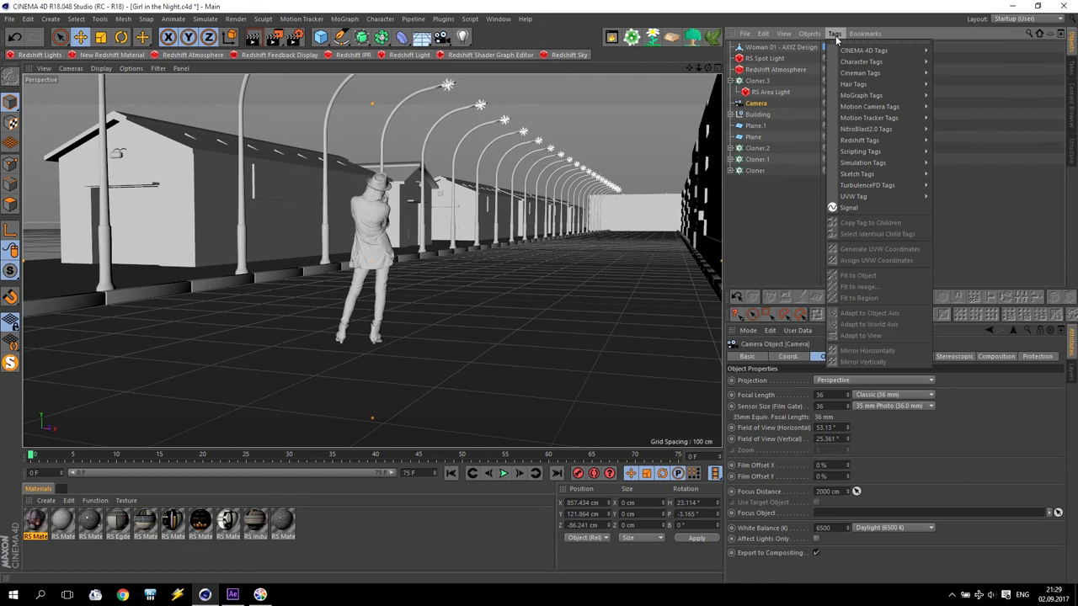
pyautogui.moveTo(874, 139)
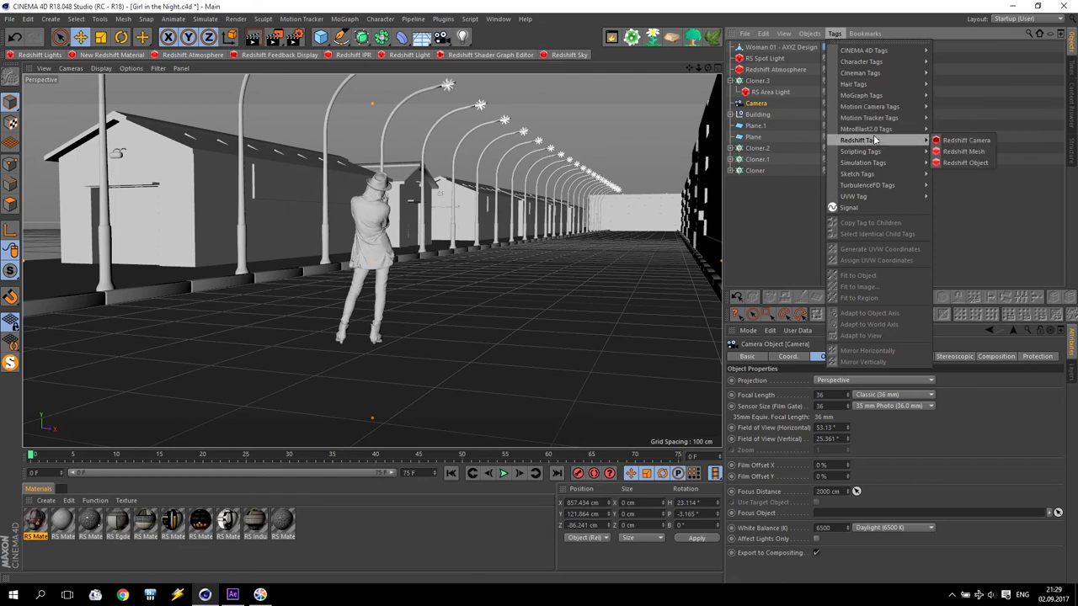
pyautogui.click(971, 140)
pyautogui.click(843, 356)
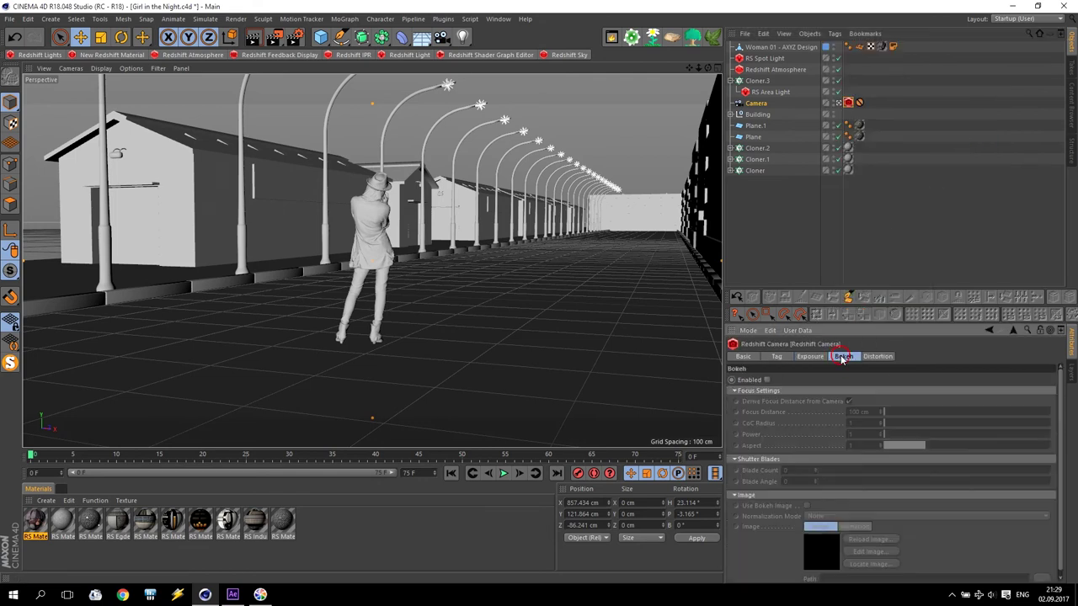
pyautogui.click(767, 380)
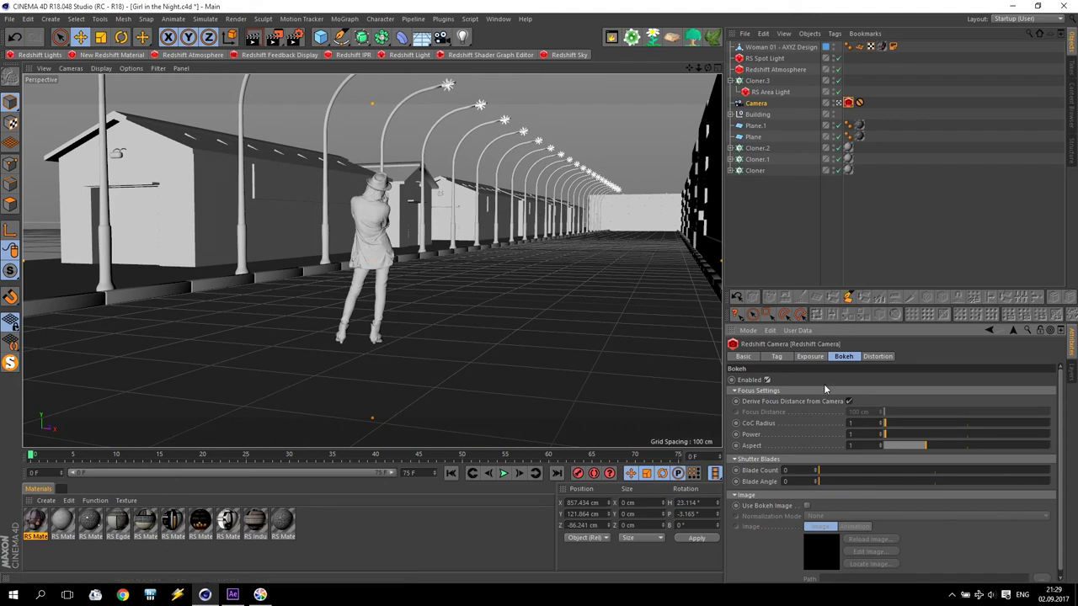
pyautogui.click(810, 357)
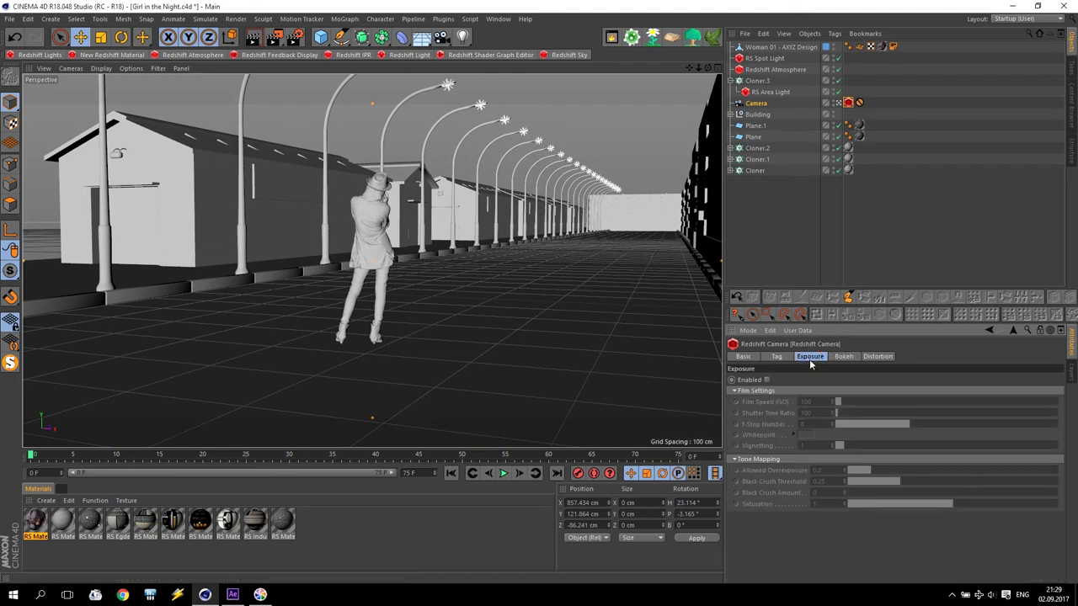
pyautogui.click(843, 357)
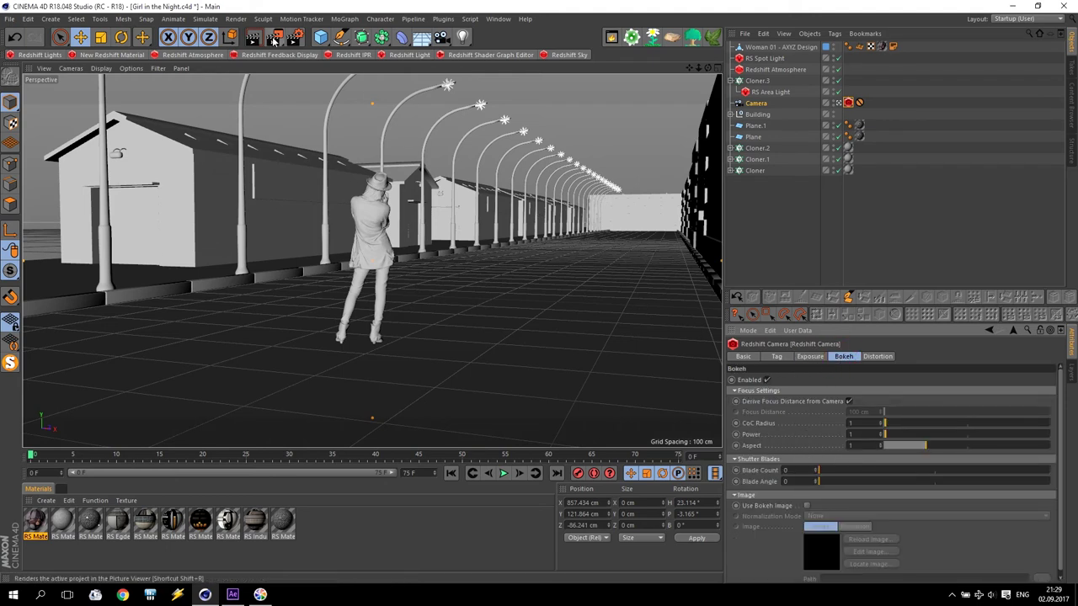
pyautogui.click(353, 55)
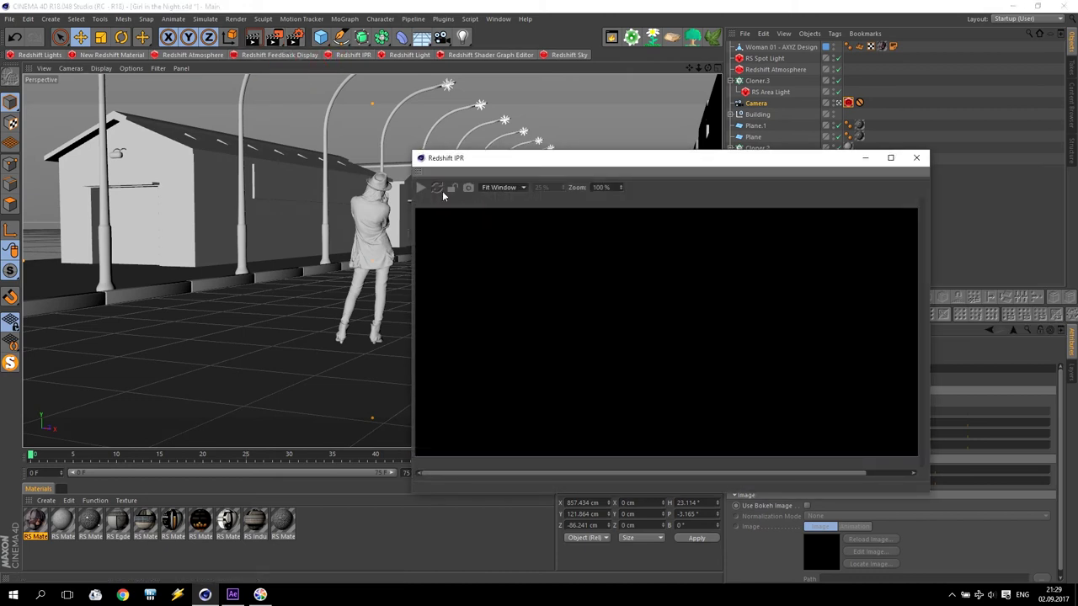
# Move the Redshift IPR window top left, enlarge it, and open RS Material.2 for editing
pyautogui.moveTo(497, 159); pyautogui.dragTo(112, 67)
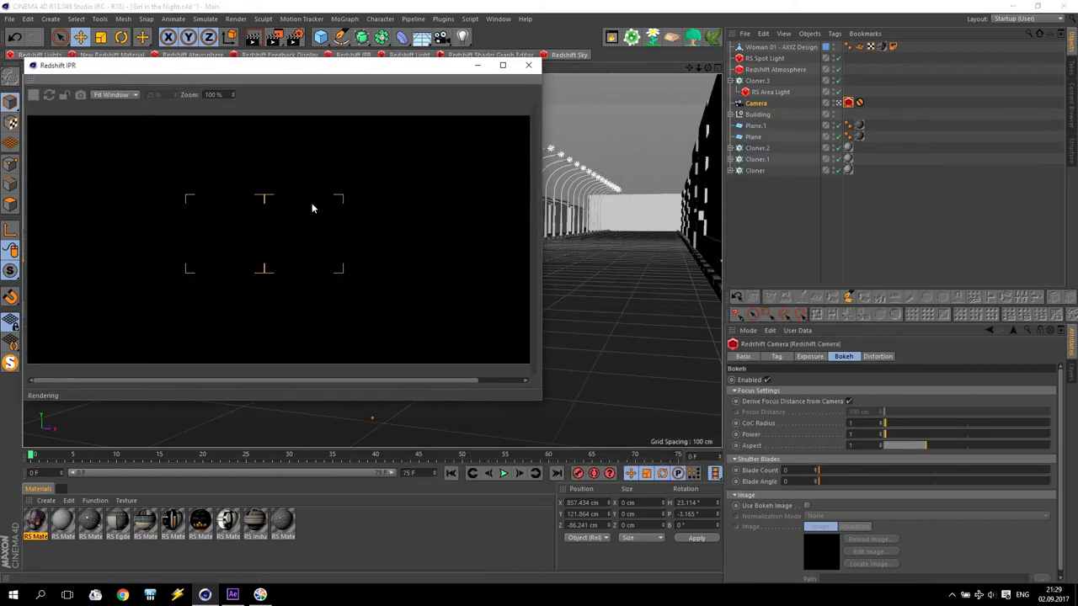
pyautogui.moveTo(542, 402); pyautogui.dragTo(715, 498)
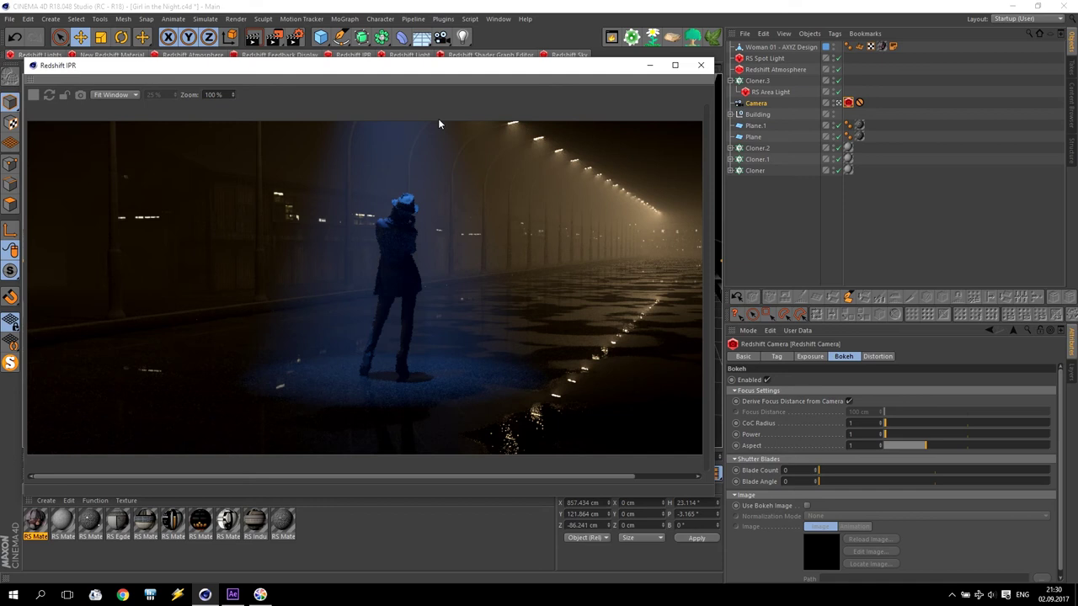
pyautogui.doubleClick(280, 523)
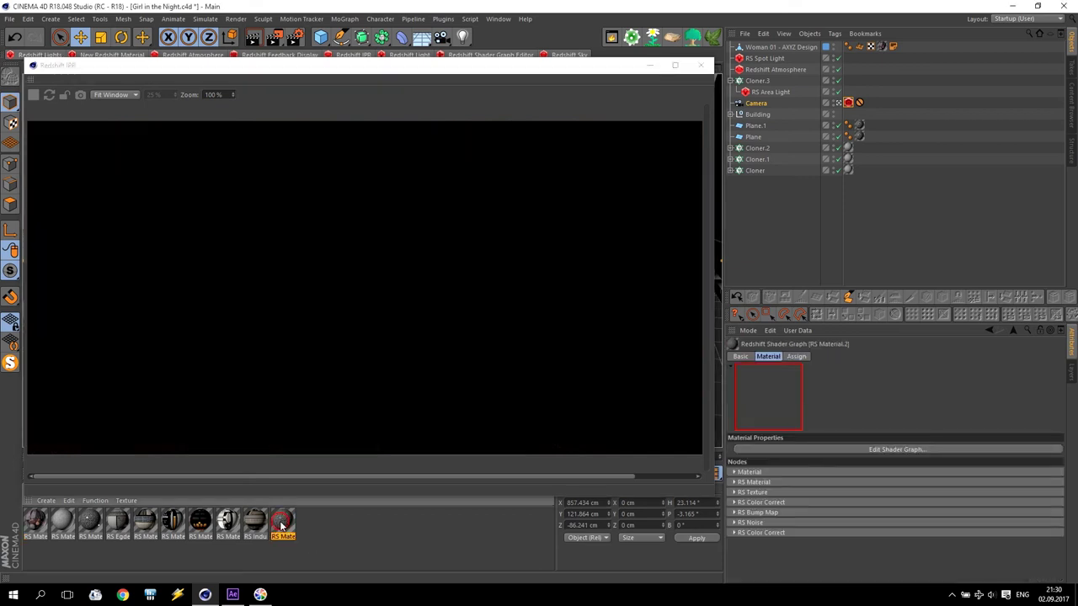
# Arrange the RS Bump Map and RS Material nodes in RS Material.2's shader graph
pyautogui.click(383, 116)
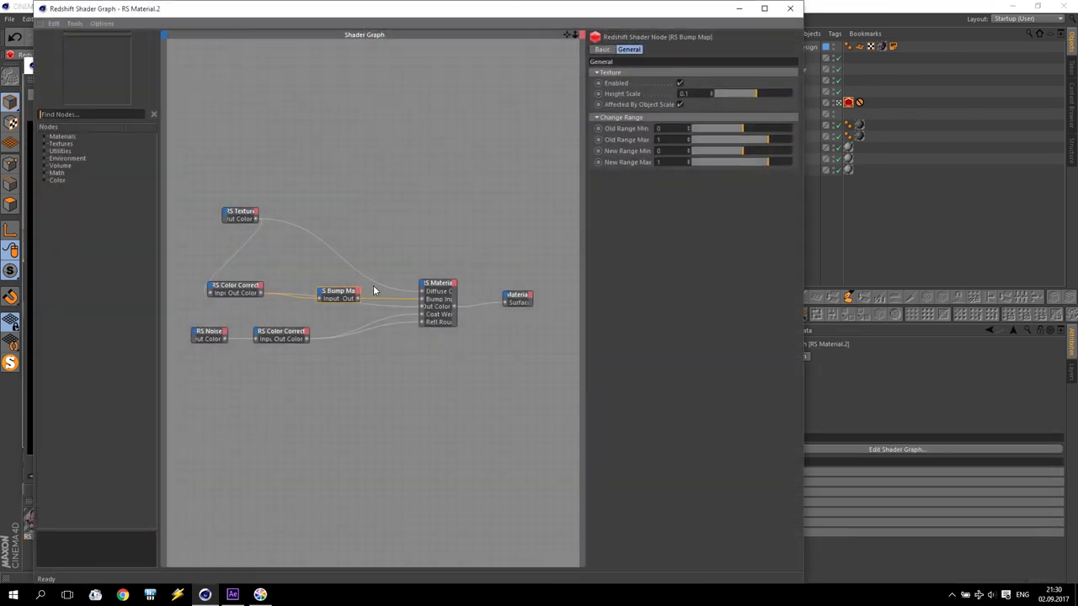
pyautogui.moveTo(348, 296)
pyautogui.mouseDown()
pyautogui.moveTo(339, 317)
pyautogui.moveTo(334, 304)
pyautogui.mouseUp()
pyautogui.click(438, 286)
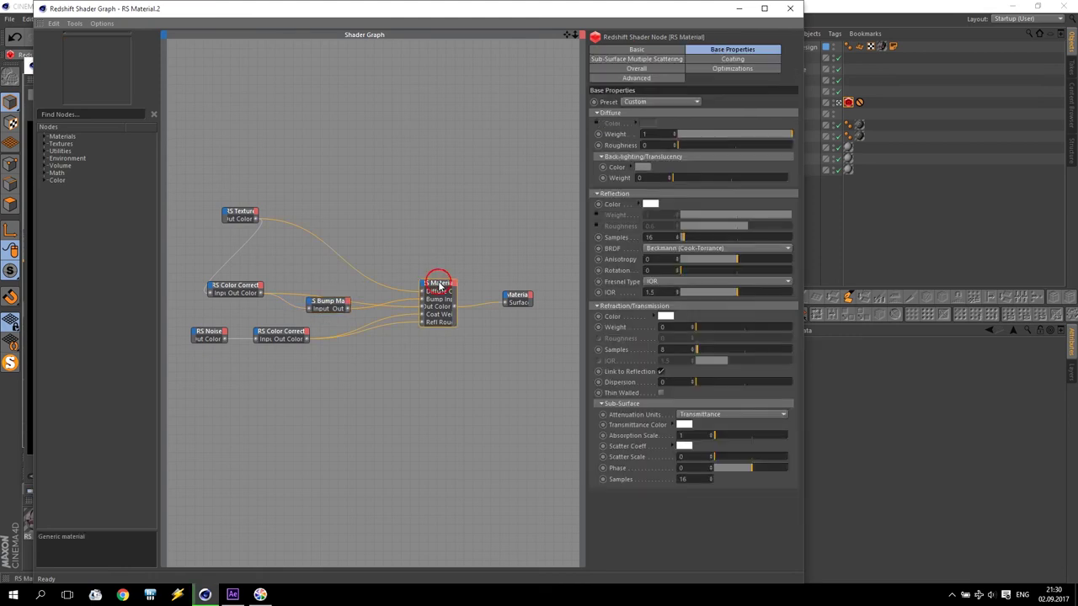
pyautogui.click(611, 196)
pyautogui.click(603, 195)
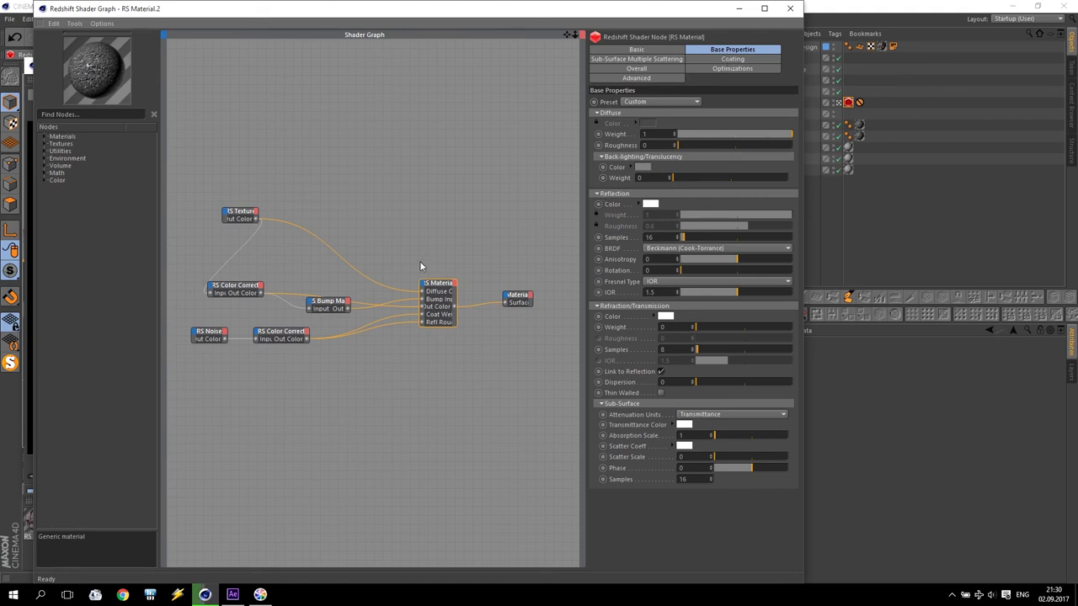
pyautogui.moveTo(328, 301); pyautogui.dragTo(294, 274)
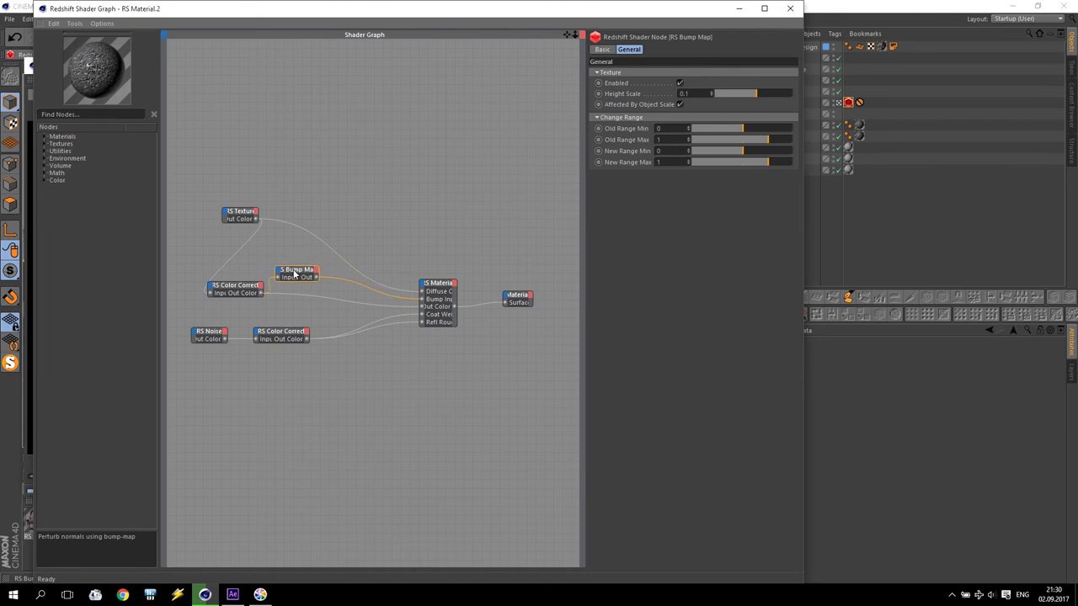
pyautogui.moveTo(436, 328); pyautogui.dragTo(514, 380)
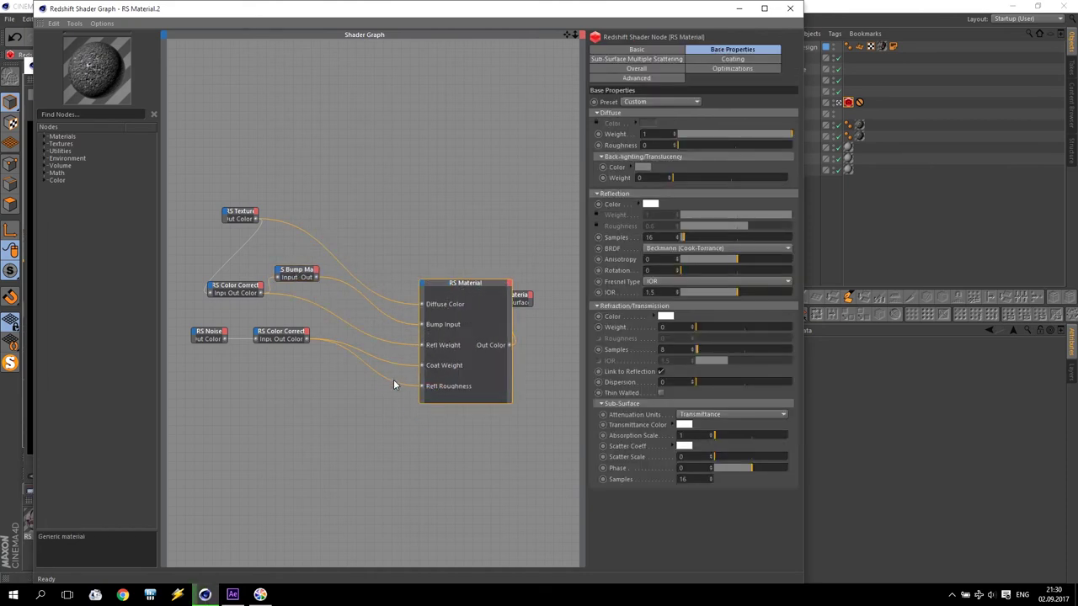
# Wire the noise RS Color Correct Out Color into RS Material's Coat Roughness, then close the windows
pyautogui.moveTo(307, 339); pyautogui.dragTo(423, 286)
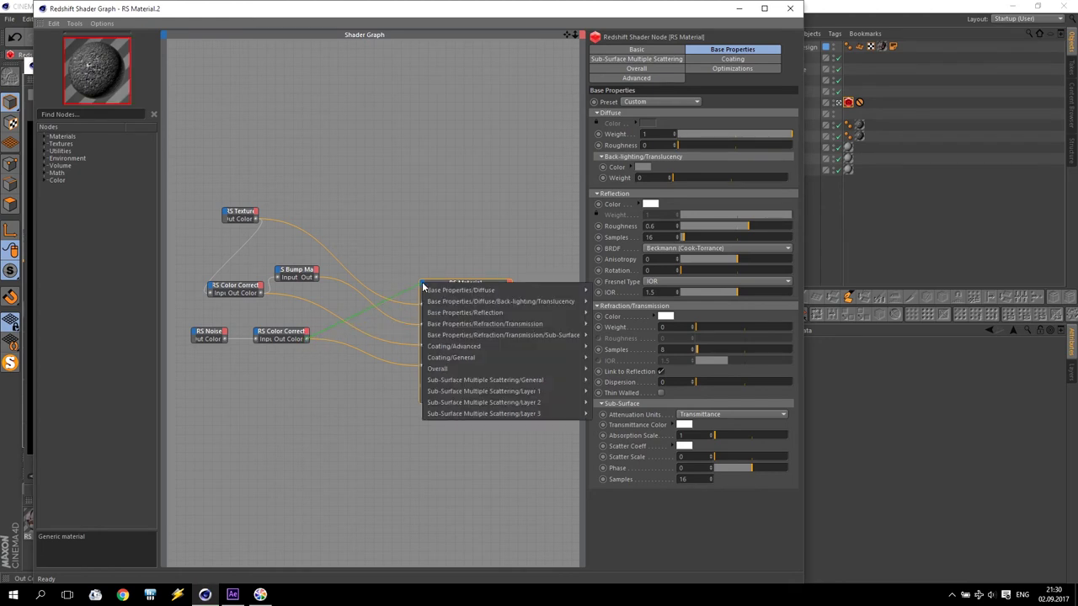
pyautogui.moveTo(480, 361)
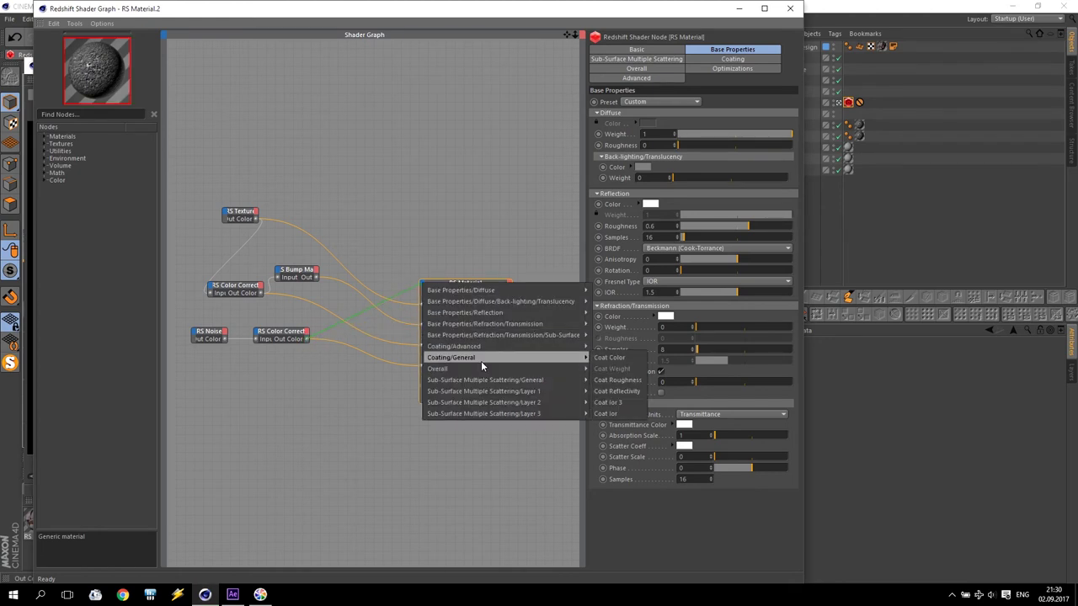
pyautogui.click(617, 380)
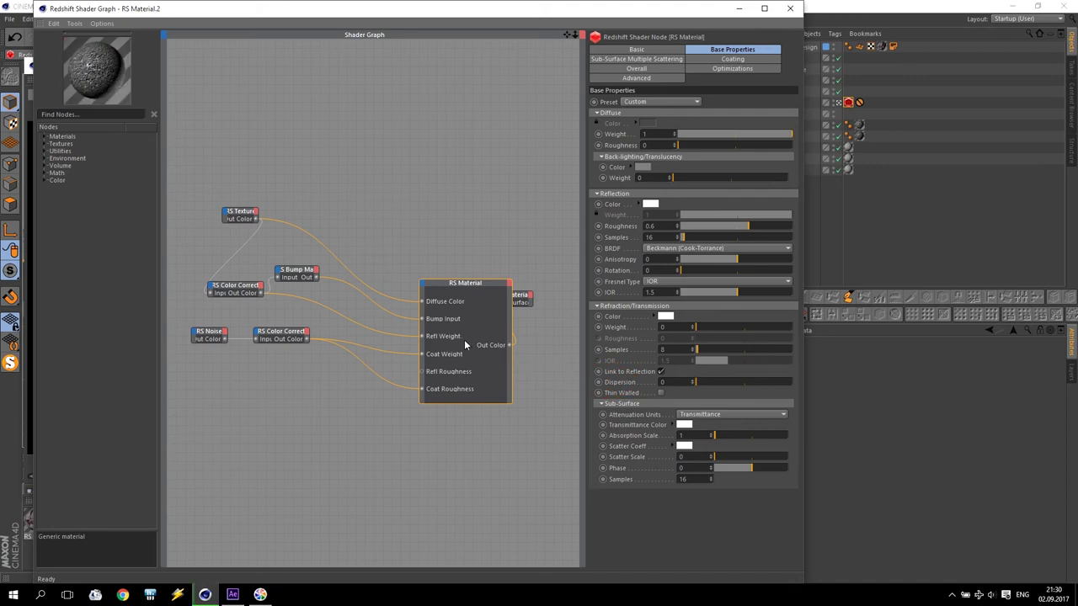
pyautogui.click(464, 283)
pyautogui.click(790, 8)
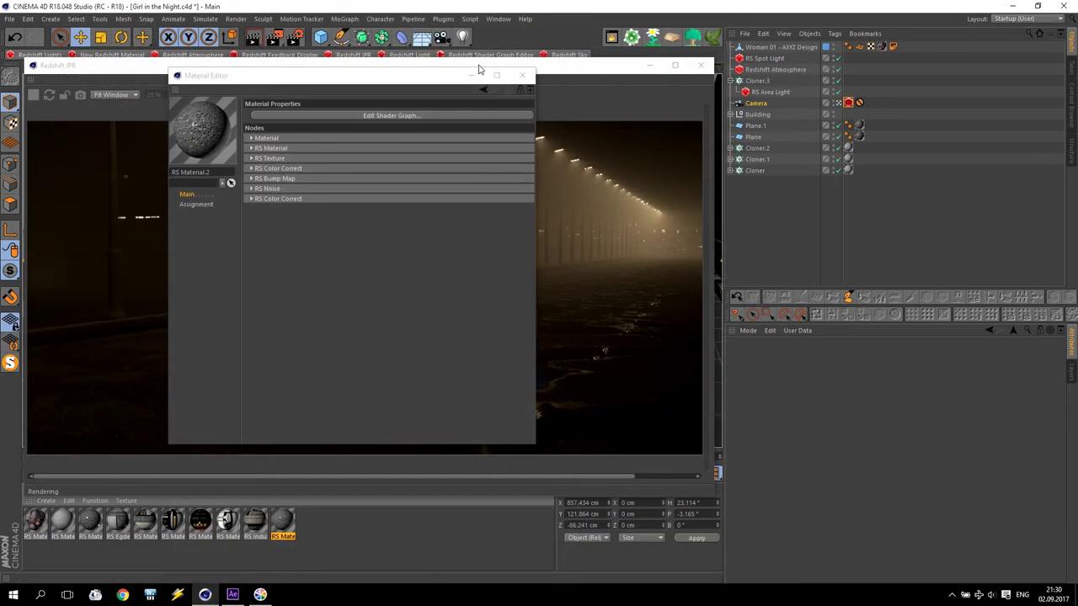
pyautogui.click(522, 75)
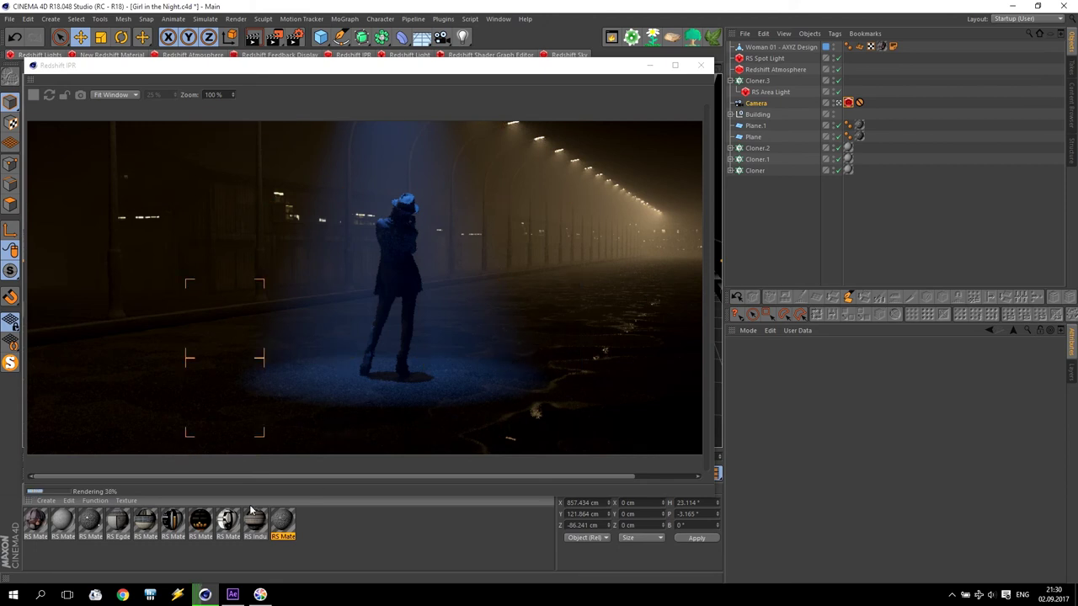
# Reopen RS Material.2's shader graph, deselect the node, and close the editors to view the render
pyautogui.doubleClick(283, 522)
pyautogui.click(448, 115)
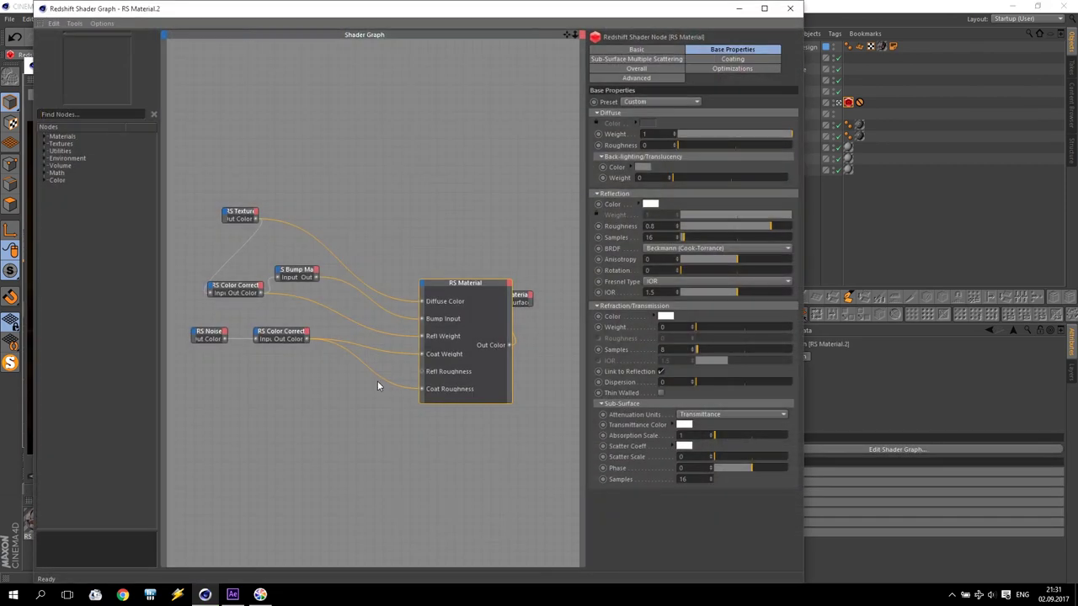
pyautogui.click(389, 383)
pyautogui.click(392, 382)
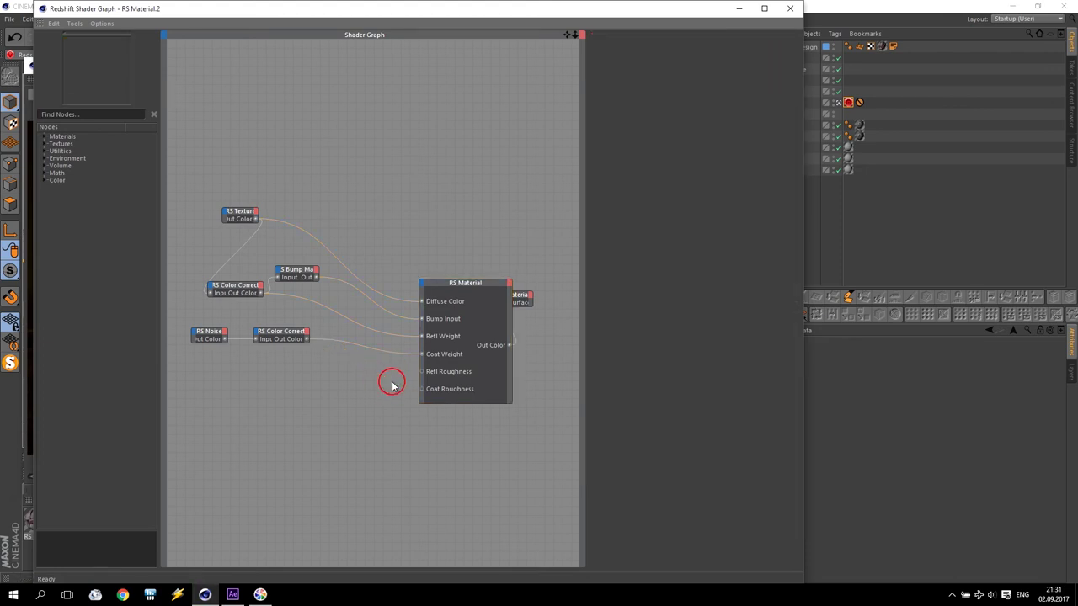
pyautogui.click(738, 8)
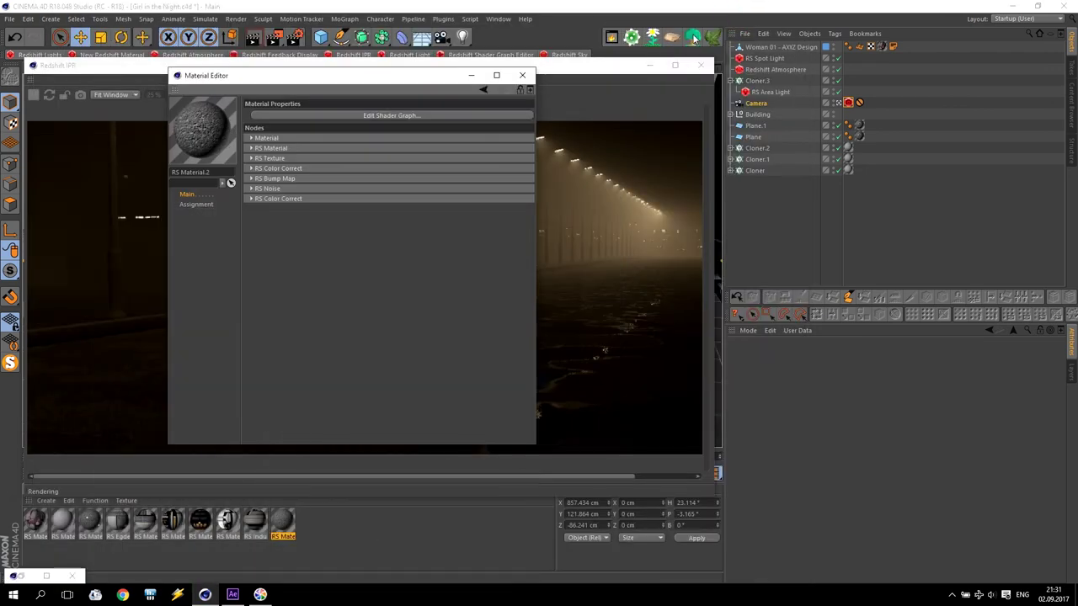
pyautogui.click(522, 75)
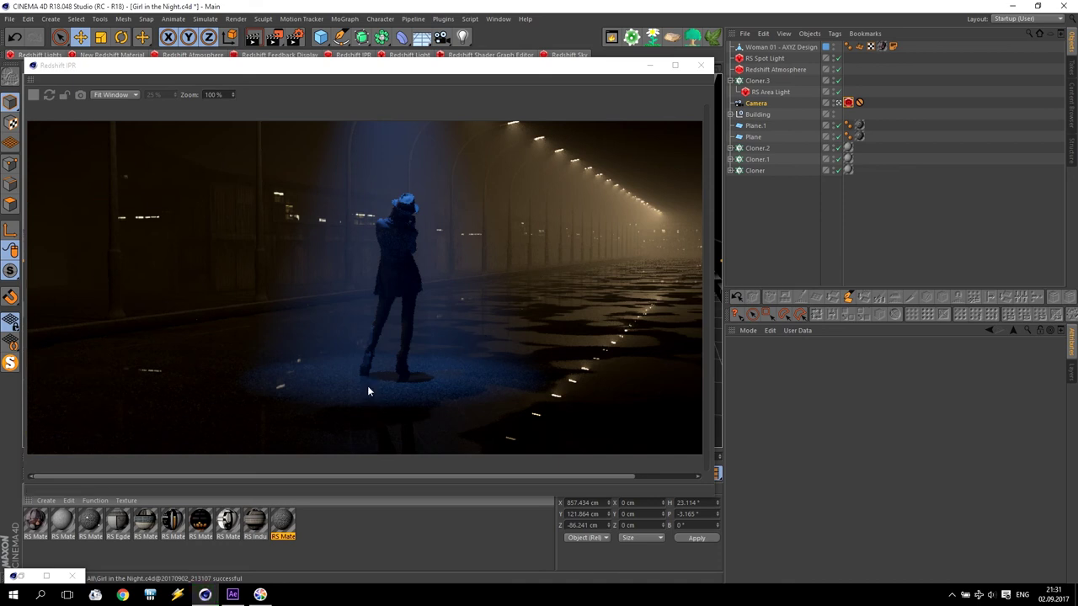
# Open RS Material.2 and arrange the Material Editor, Shader Graph and IPR windows
pyautogui.doubleClick(279, 526)
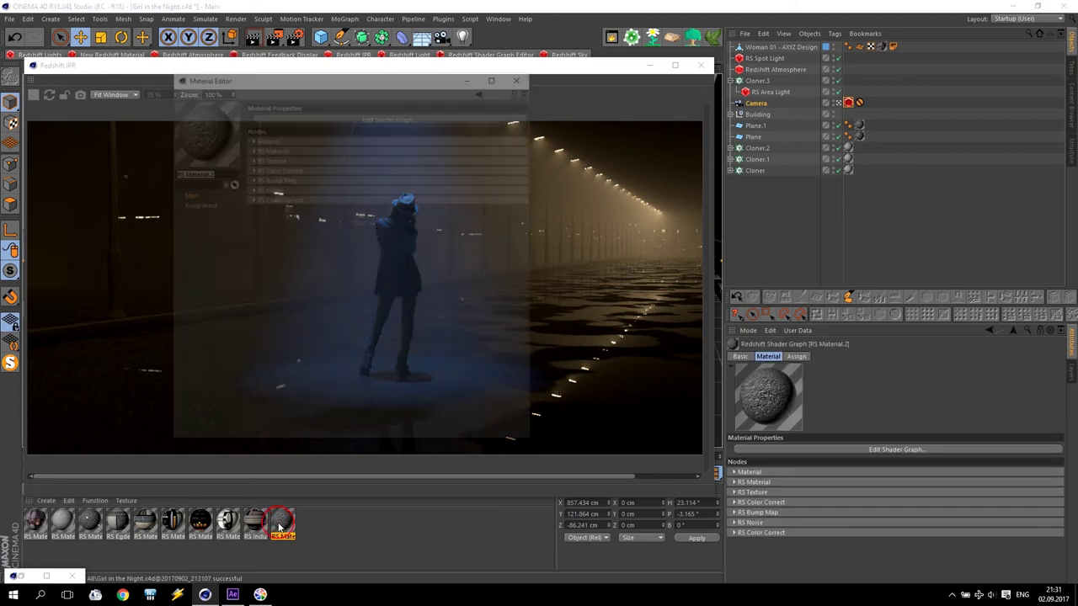
pyautogui.moveTo(429, 85); pyautogui.dragTo(875, 130)
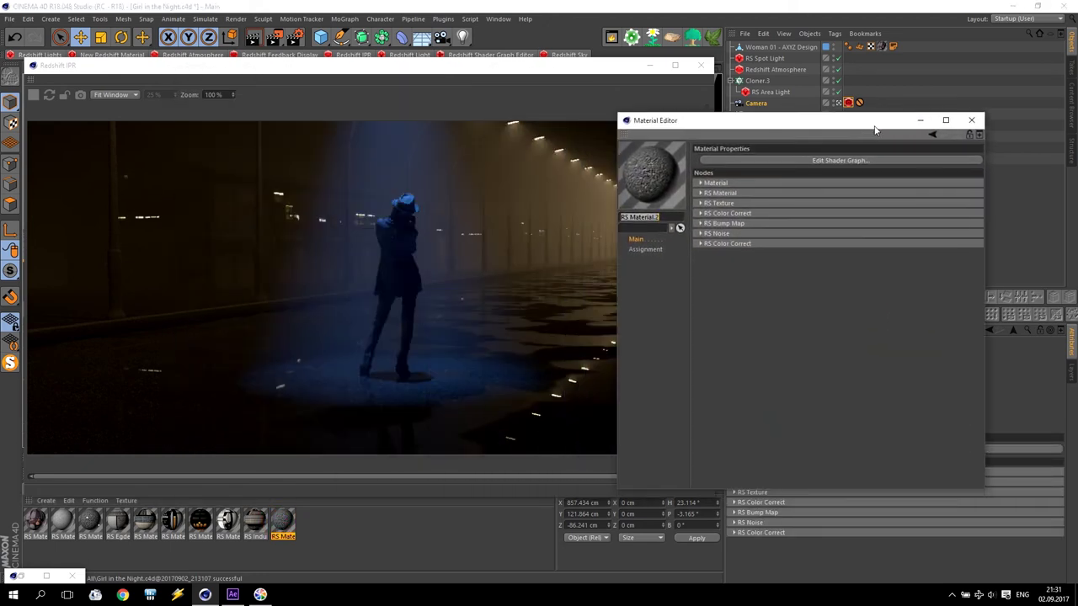
pyautogui.click(847, 160)
pyautogui.moveTo(453, 17); pyautogui.dragTo(675, 25)
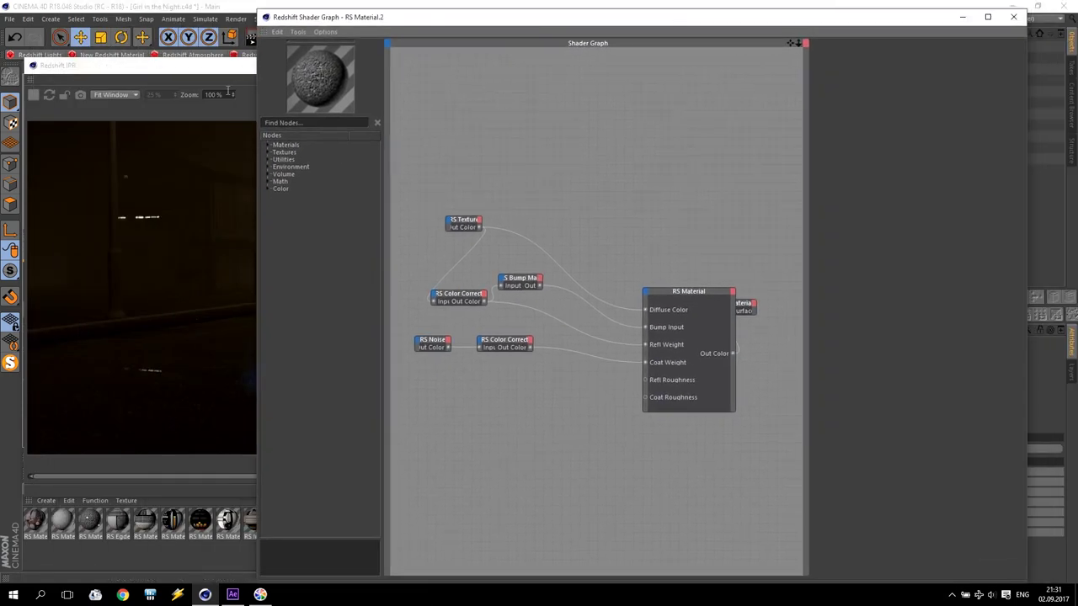
pyautogui.click(228, 91)
pyautogui.moveTo(714, 276); pyautogui.dragTo(373, 299)
pyautogui.moveTo(289, 499); pyautogui.dragTo(289, 378)
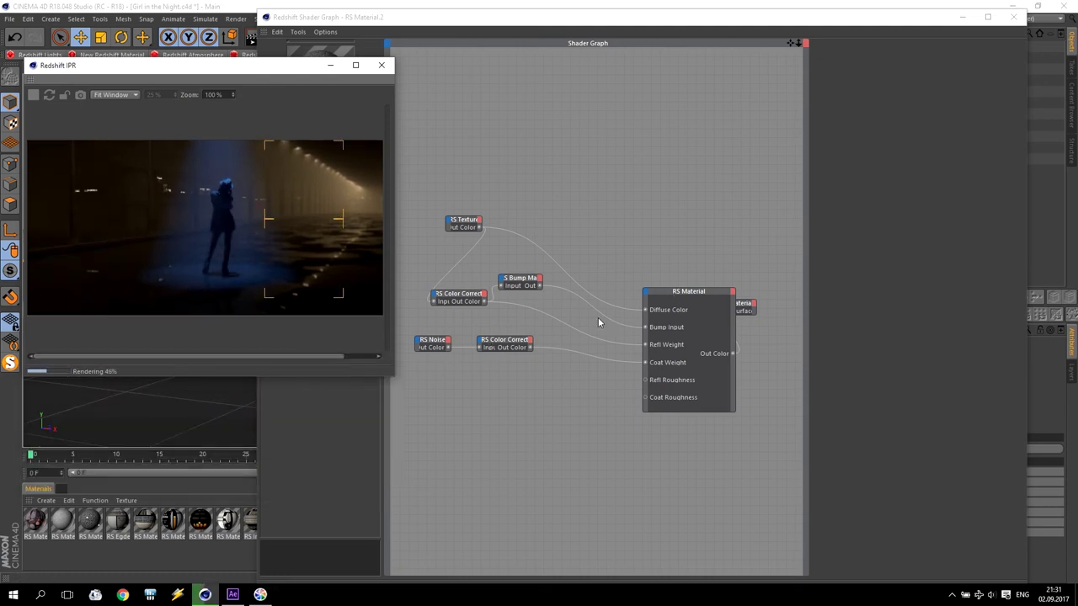
# Delete the Color Correct to Refl Weight connection on the RS Material node
pyautogui.click(508, 342)
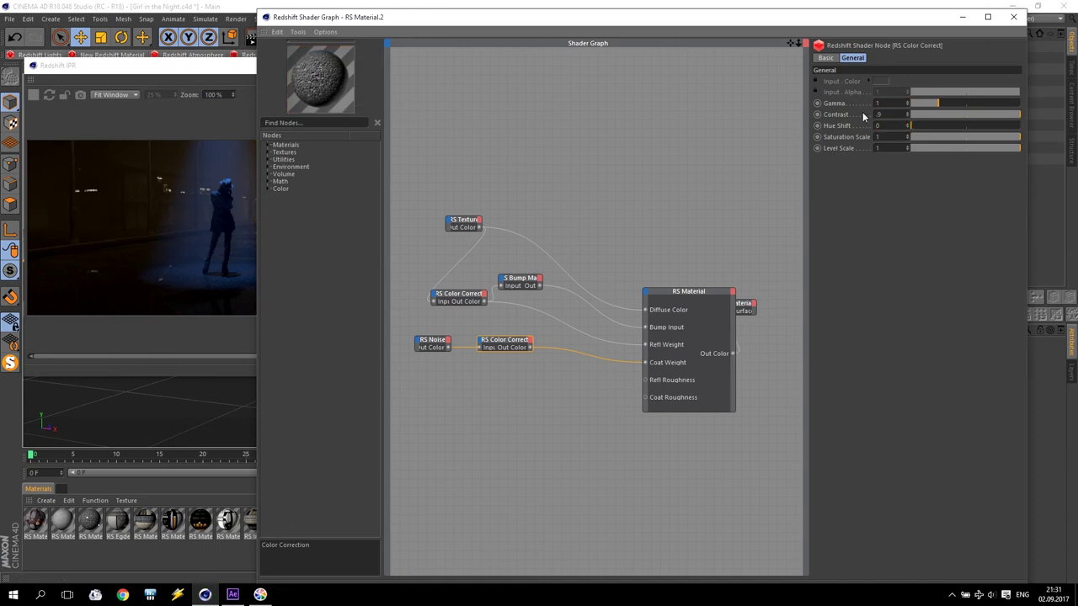
pyautogui.click(688, 291)
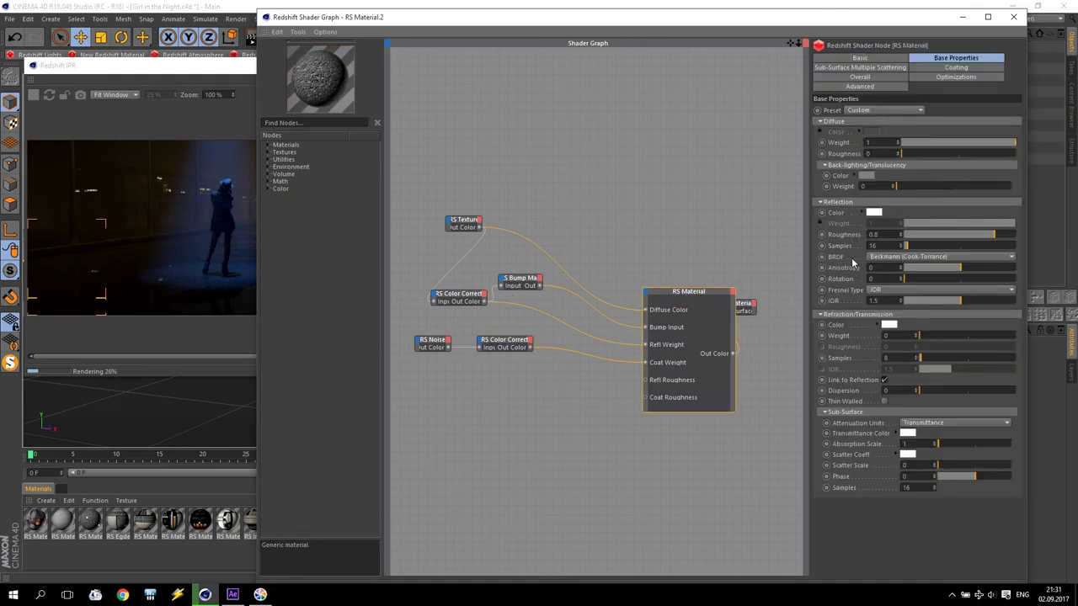
pyautogui.click(596, 341)
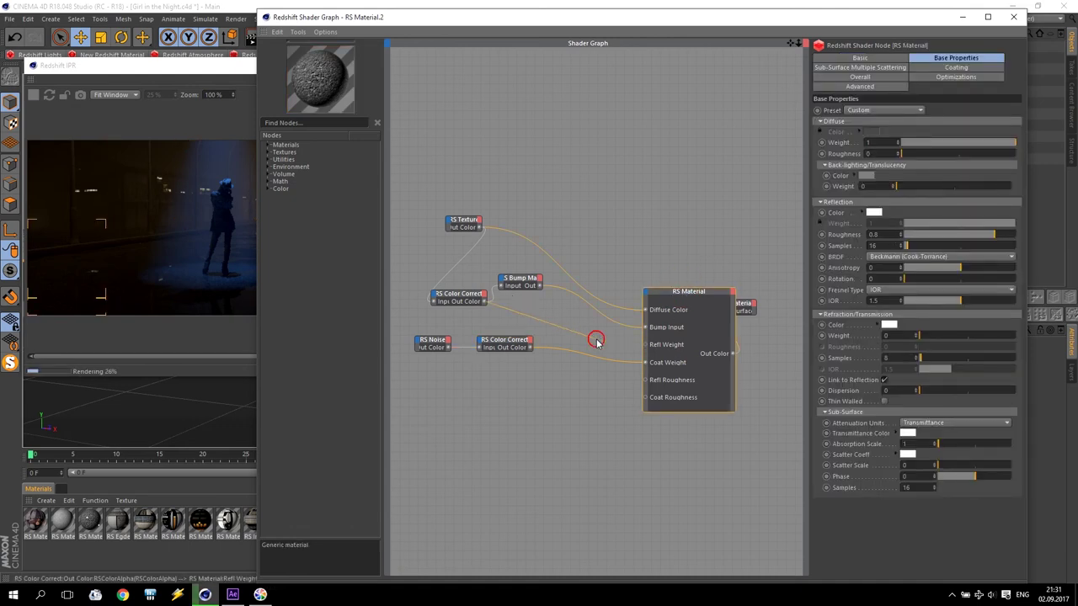
pyautogui.press('Delete')
pyautogui.click(801, 217)
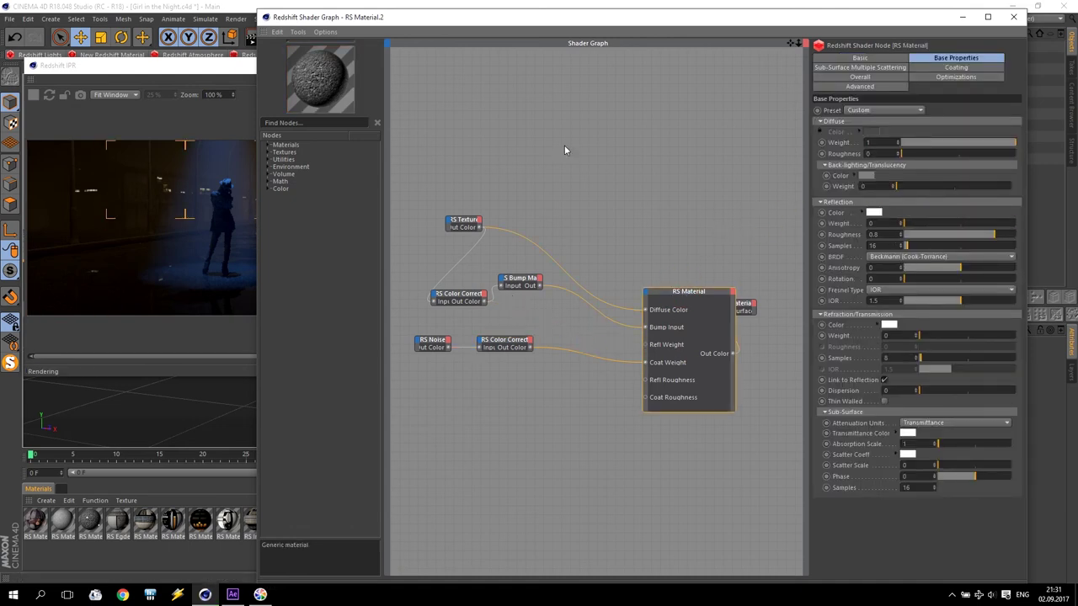
# Connect the texture Color Correct Out Color to Refl Weight and review the Coating parameters
pyautogui.moveTo(483, 26); pyautogui.dragTo(582, 37)
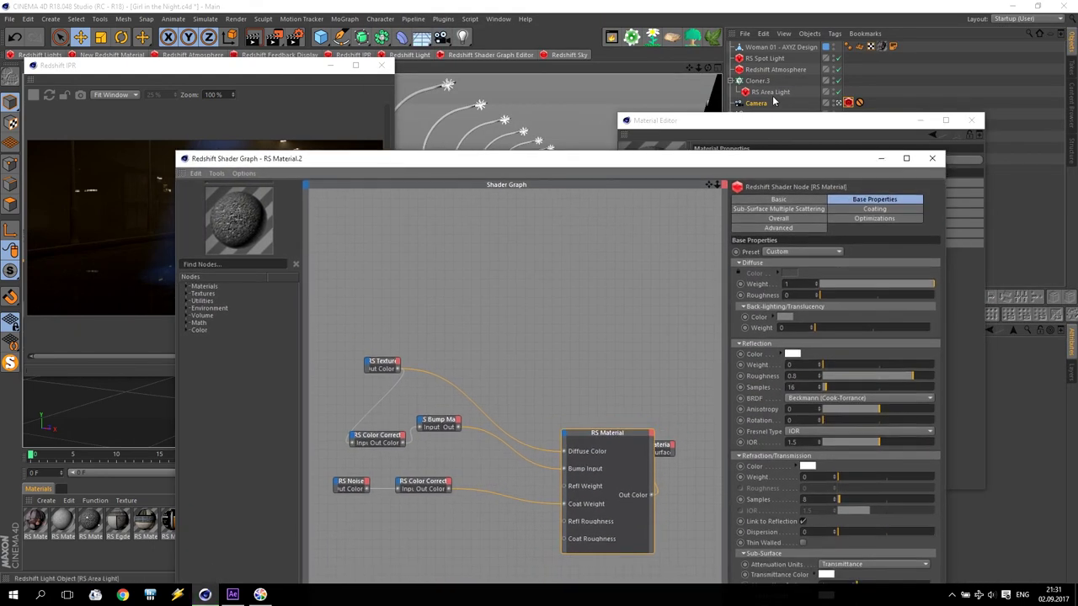
pyautogui.doubleClick(806, 115)
pyautogui.click(973, 122)
pyautogui.moveTo(824, 165); pyautogui.dragTo(940, 30)
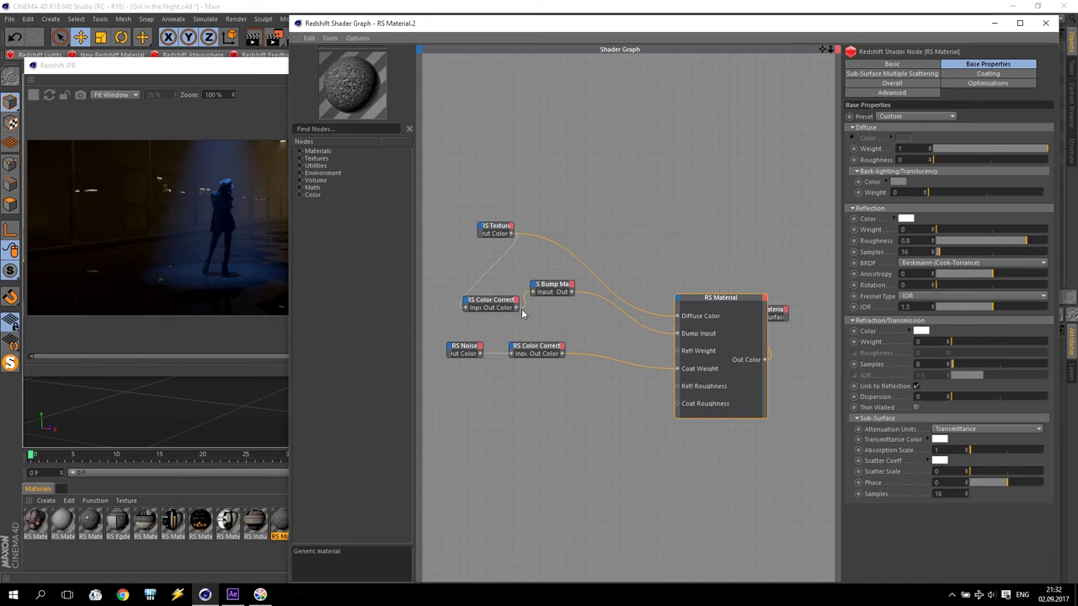
pyautogui.moveTo(517, 307); pyautogui.dragTo(678, 350)
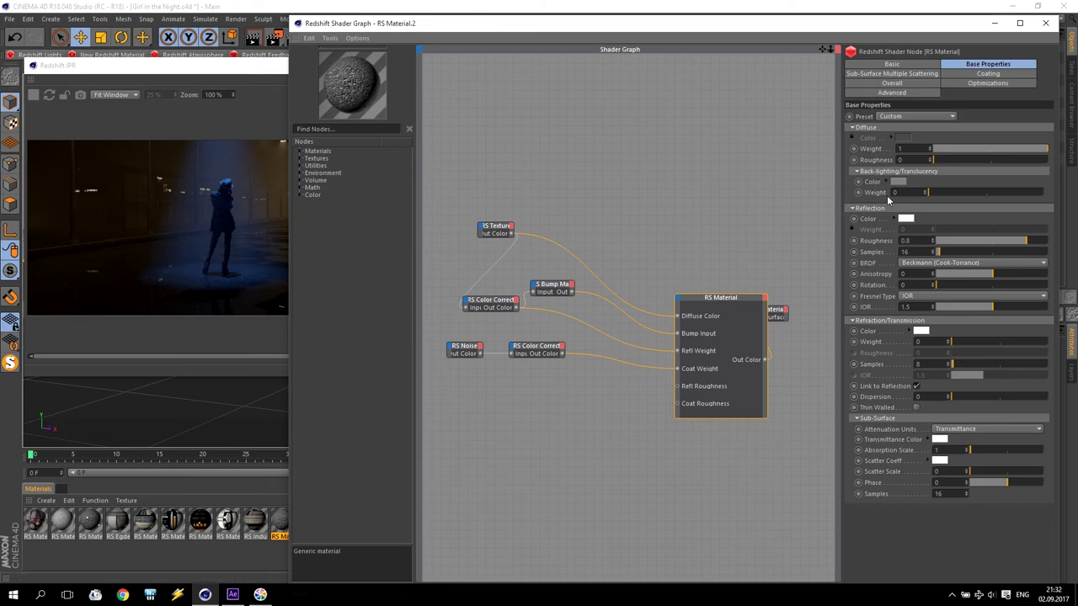
pyautogui.click(991, 74)
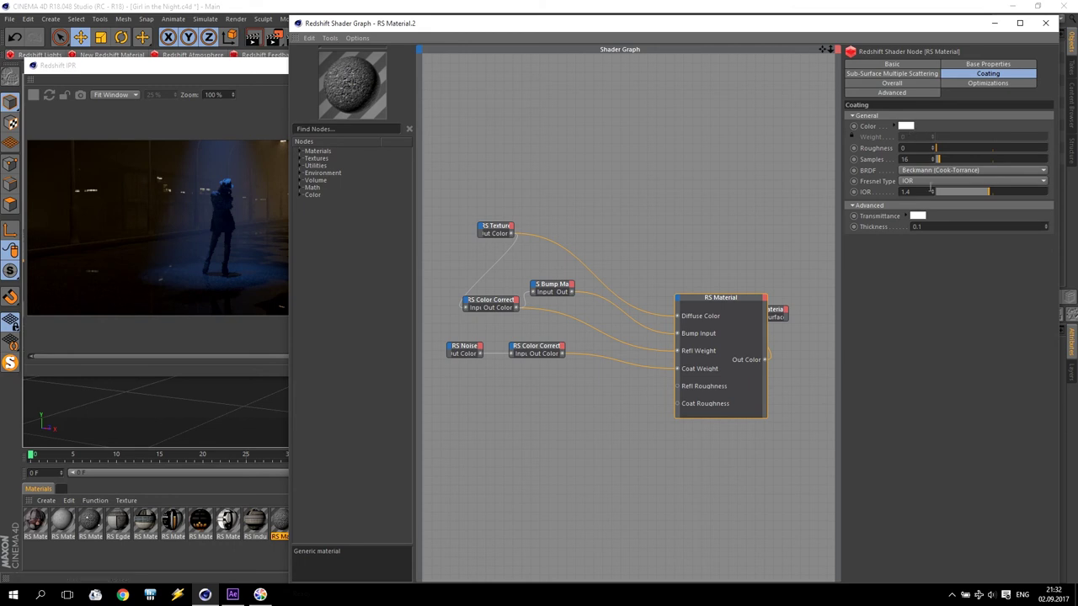
# Close the Shader Graph and IPR, then pick the Camera's focus distance on the woman
pyautogui.click(1045, 23)
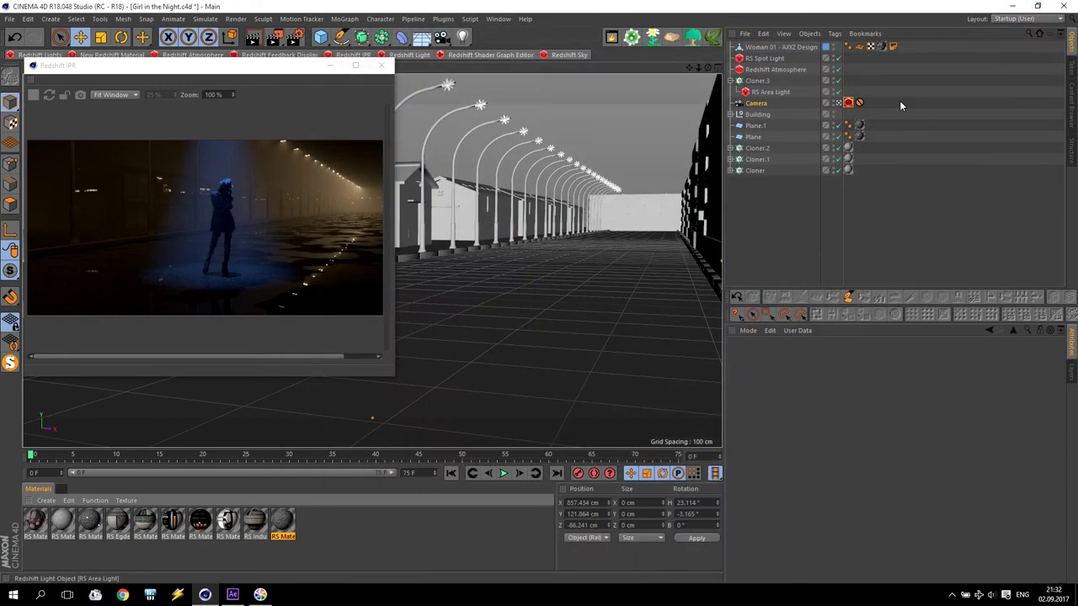
pyautogui.click(358, 66)
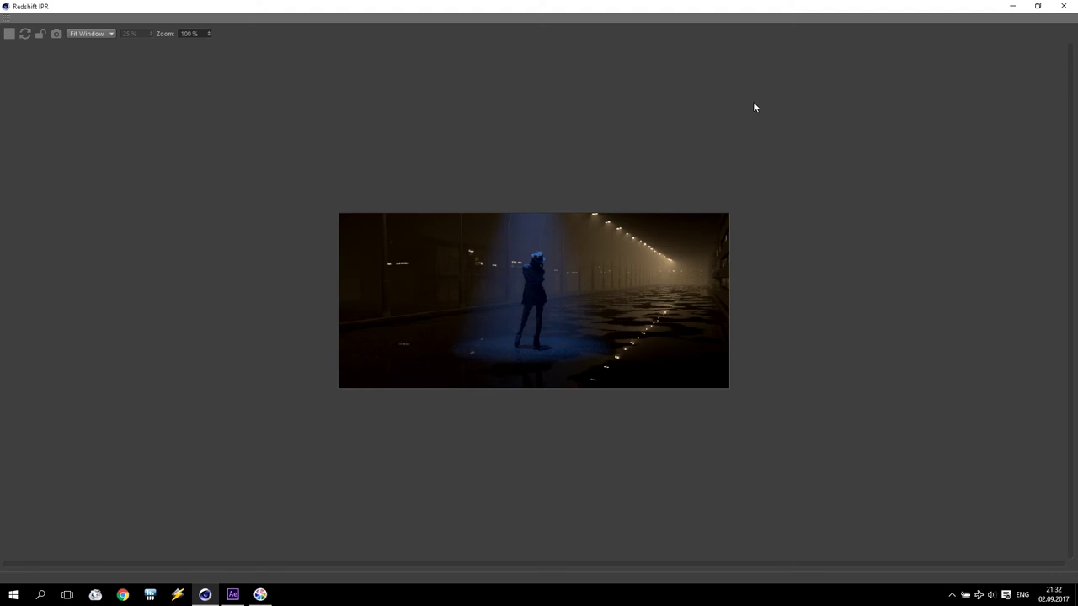
pyautogui.click(1063, 6)
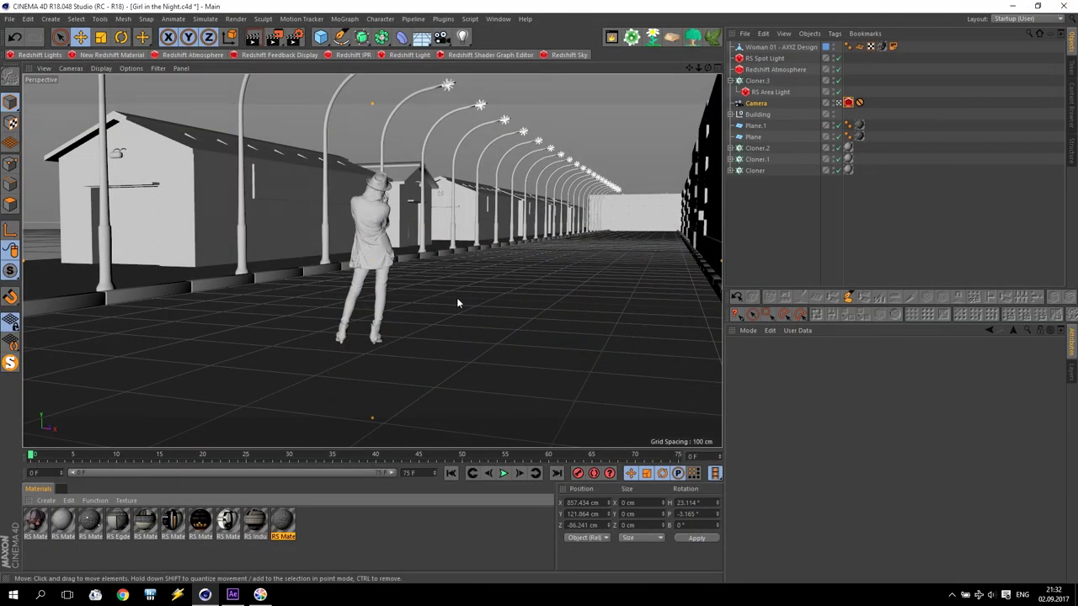
pyautogui.click(755, 103)
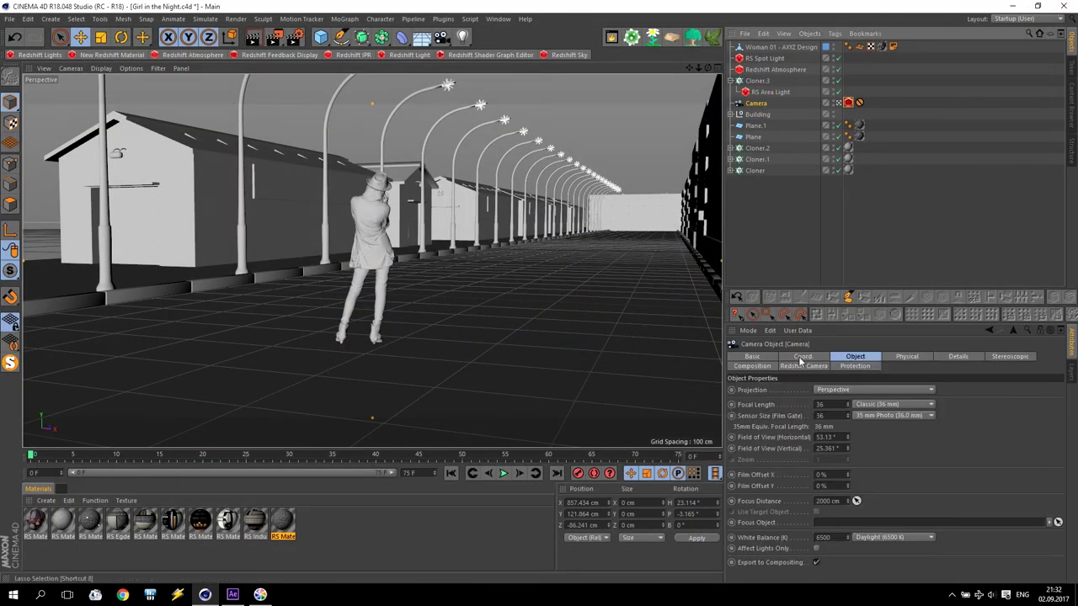
pyautogui.click(857, 502)
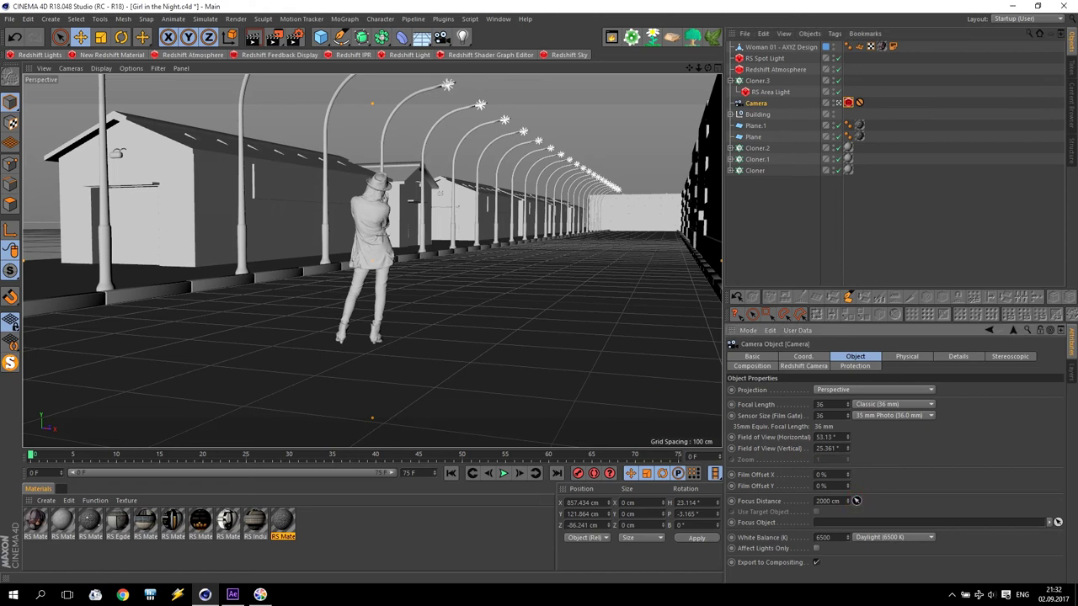
pyautogui.click(371, 212)
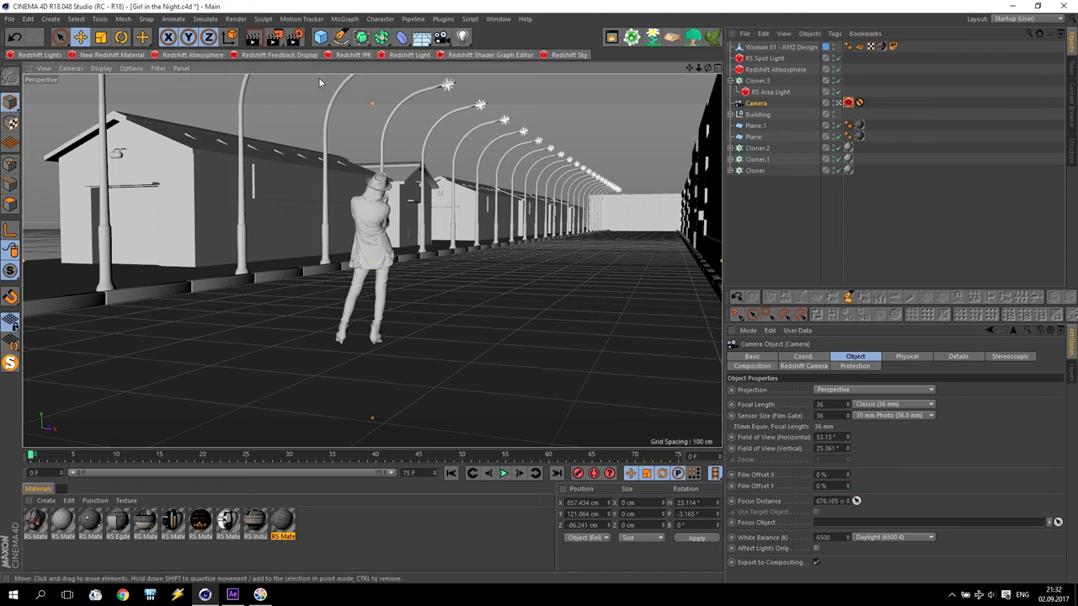
# Run the Redshift IPR in a resized window to review the bokeh render
pyautogui.click(353, 54)
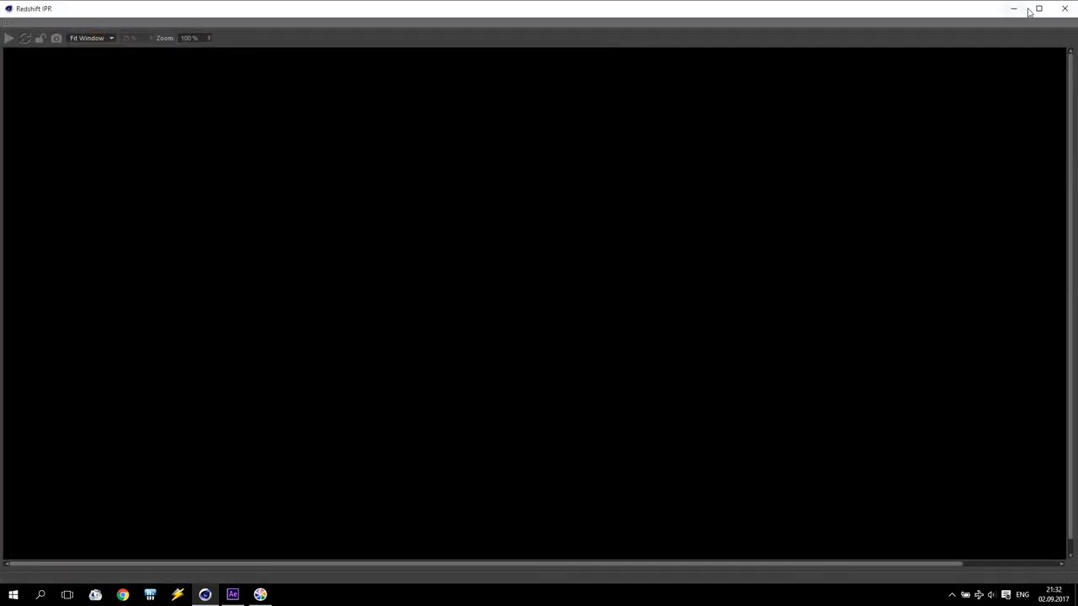
pyautogui.moveTo(982, 5); pyautogui.dragTo(878, 149)
pyautogui.moveTo(1050, 254); pyautogui.dragTo(501, 254)
pyautogui.moveTo(354, 150); pyautogui.dragTo(442, 199)
pyautogui.click(96, 227)
pyautogui.moveTo(137, 197); pyautogui.dragTo(77, 80)
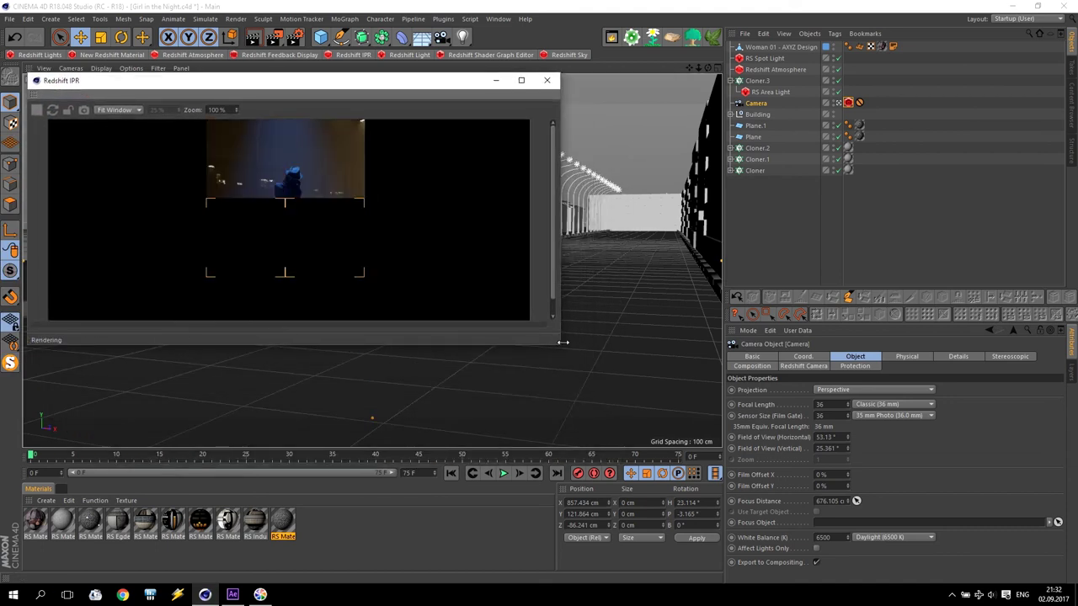
pyautogui.moveTo(562, 342); pyautogui.dragTo(719, 448)
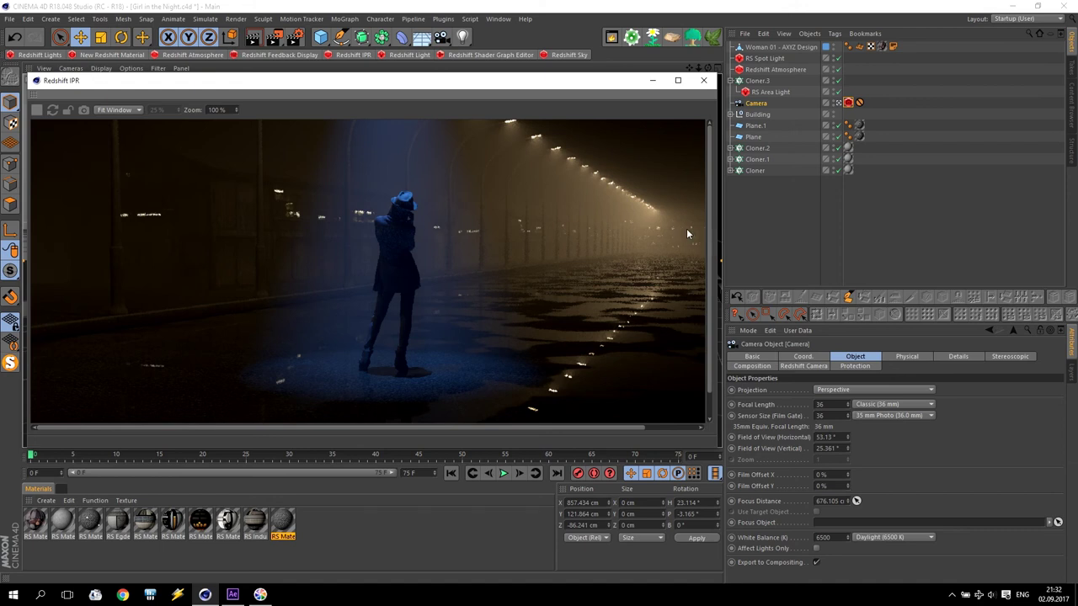
pyautogui.click(703, 80)
# Set Redshift Samples Min and Max to 512 and Bucket Size to 256
pyautogui.click(294, 37)
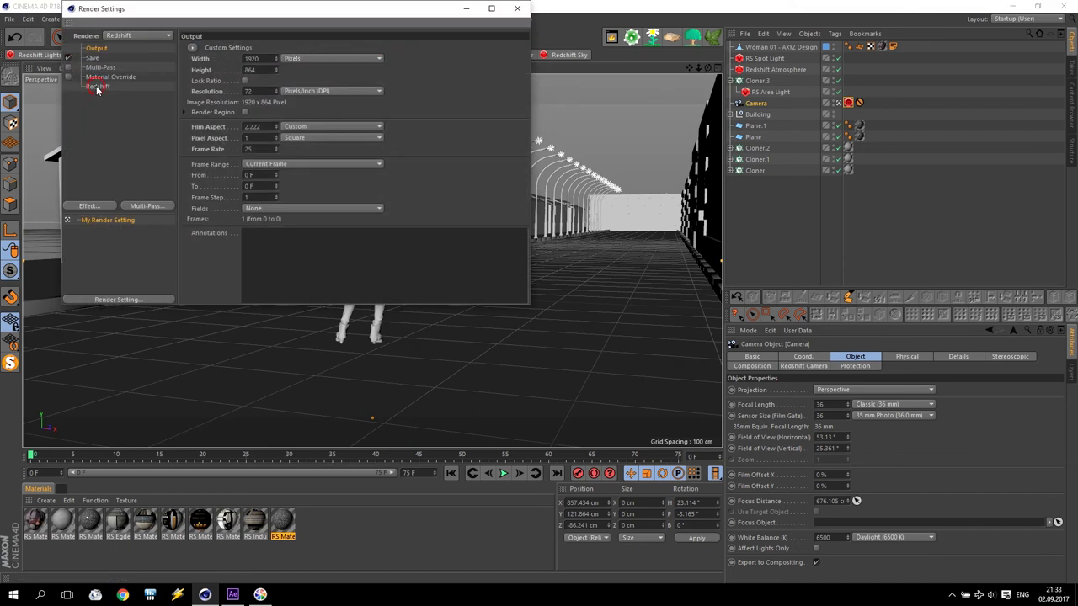
pyautogui.click(97, 87)
pyautogui.click(303, 149)
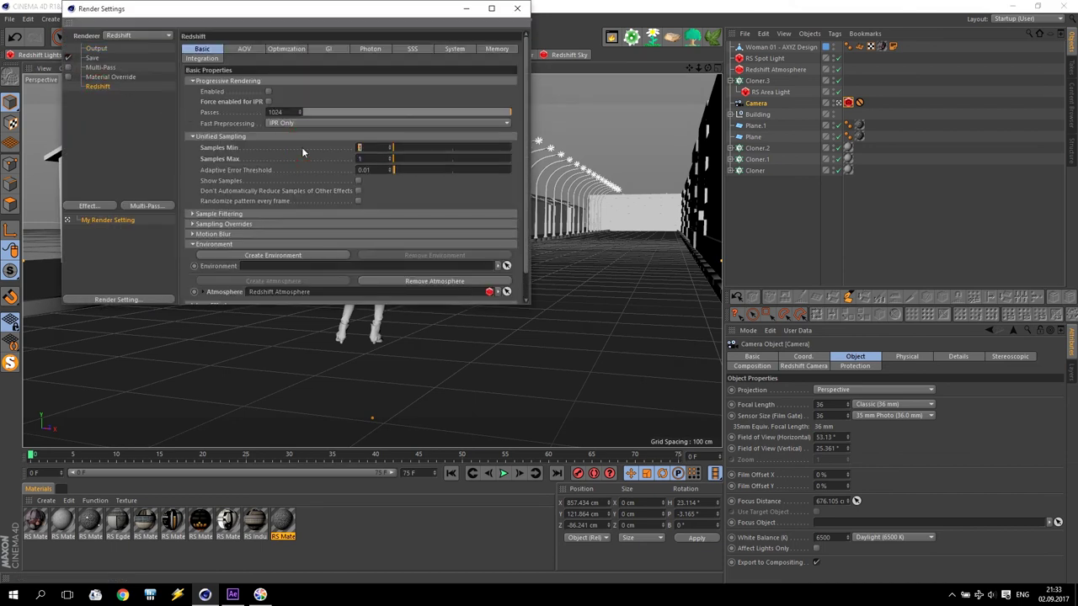
pyautogui.press('Tab')
pyautogui.write('512')
pyautogui.click(339, 146)
pyautogui.write('512')
pyautogui.press('Return')
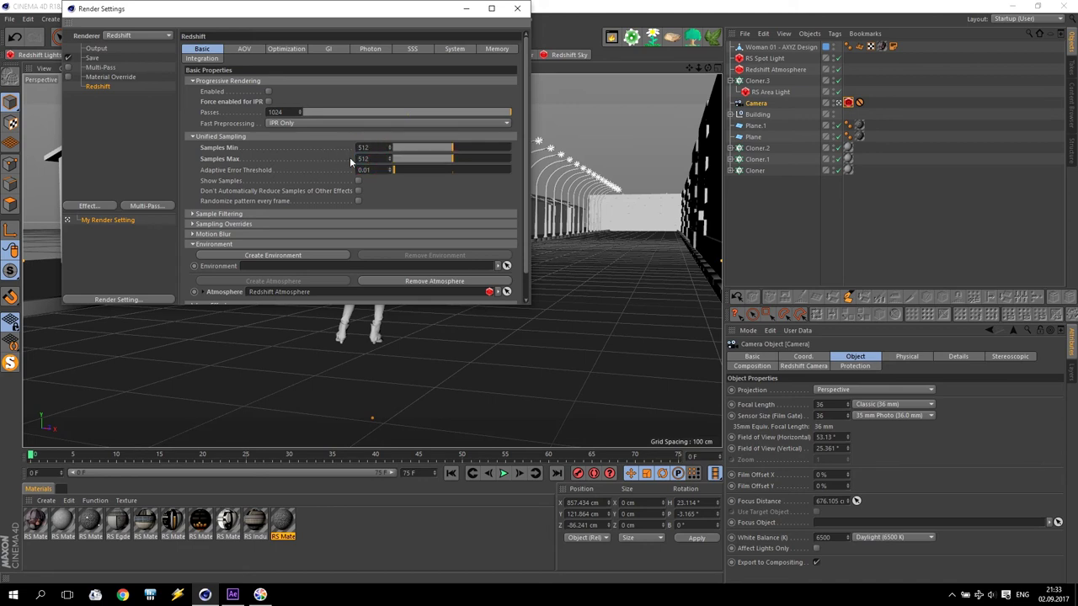
pyautogui.click(455, 49)
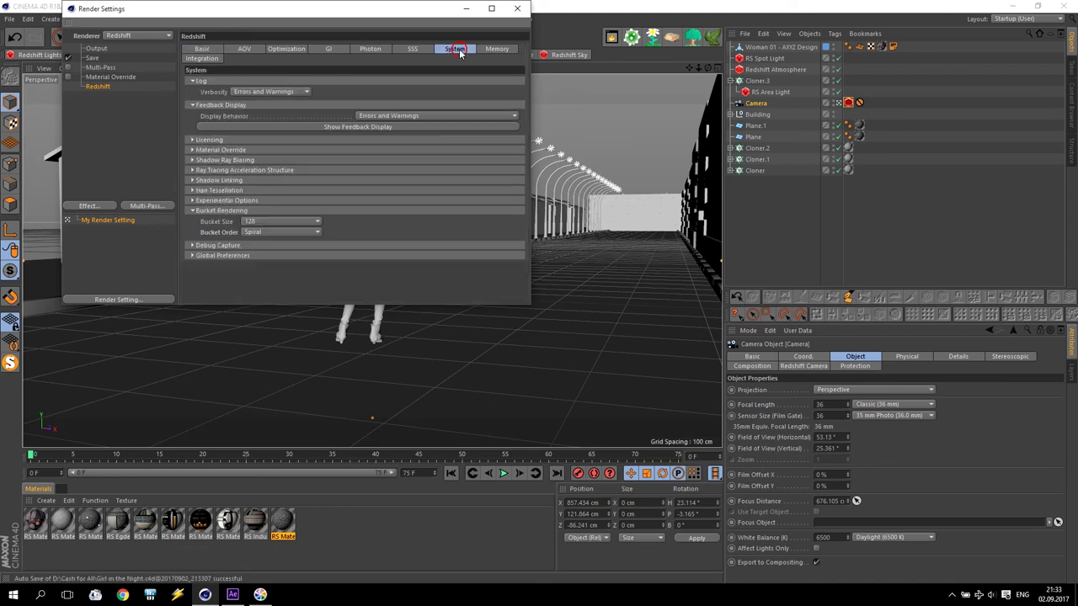
pyautogui.click(255, 223)
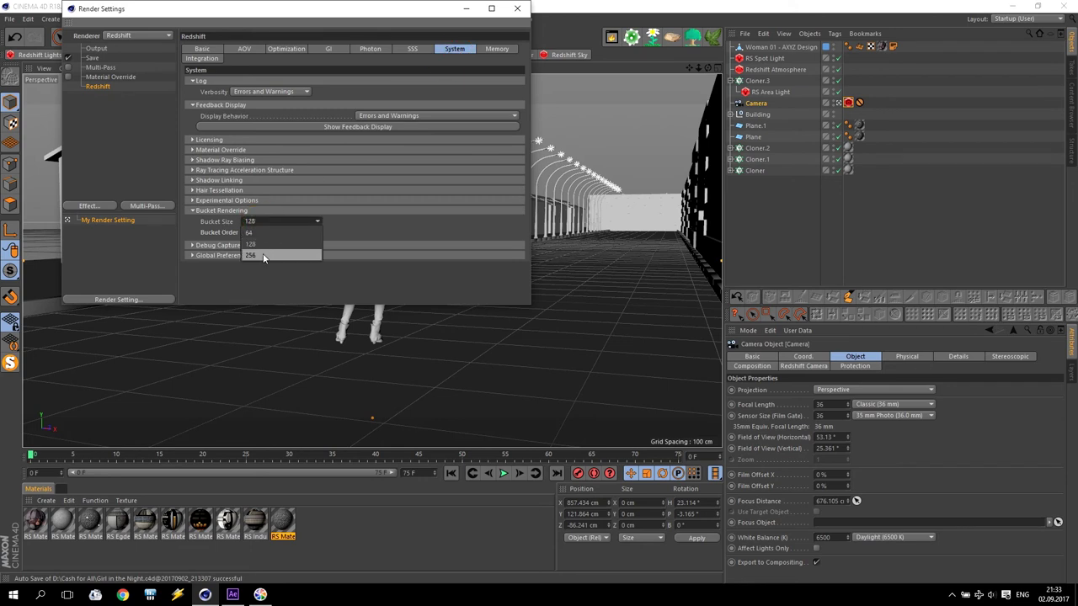
pyautogui.click(261, 233)
pyautogui.click(203, 49)
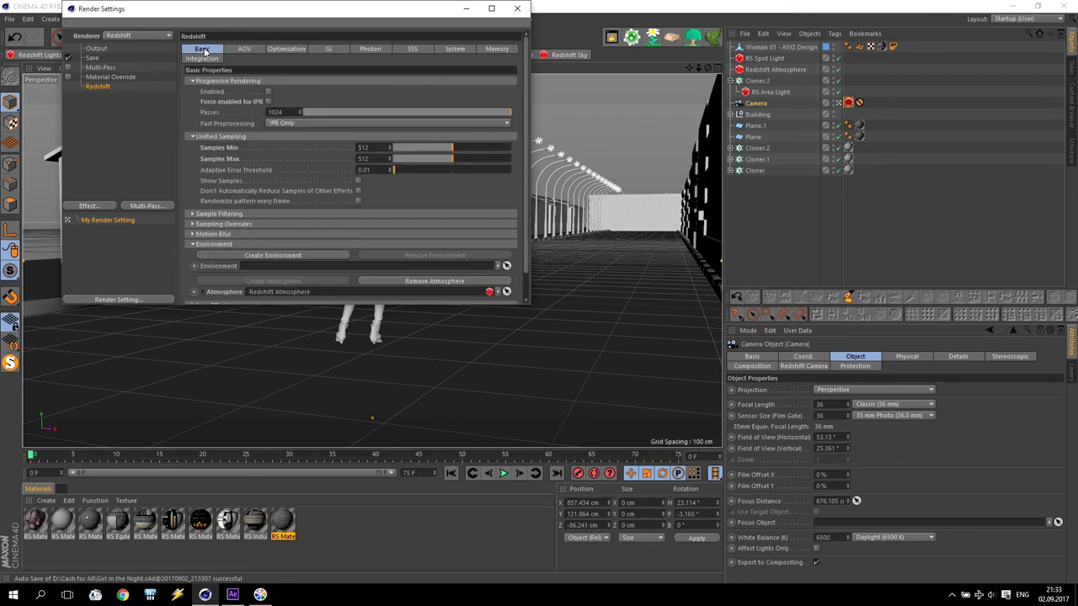
# Save render output as a 16 Bit/Channel PNG named Girl in the Night on the Desktop
pyautogui.click(98, 49)
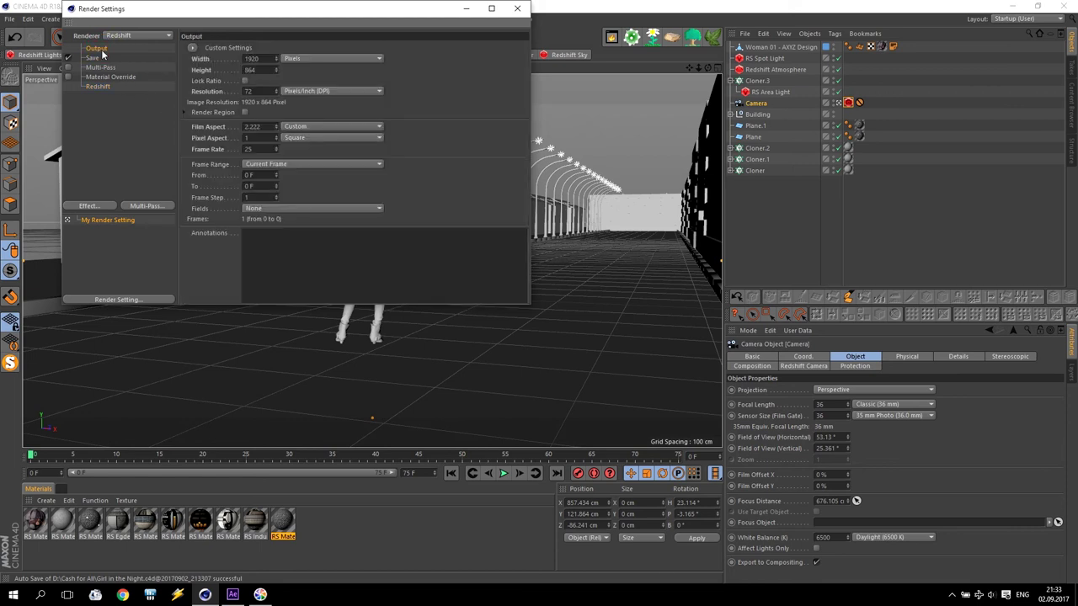
pyautogui.click(127, 59)
pyautogui.click(349, 79)
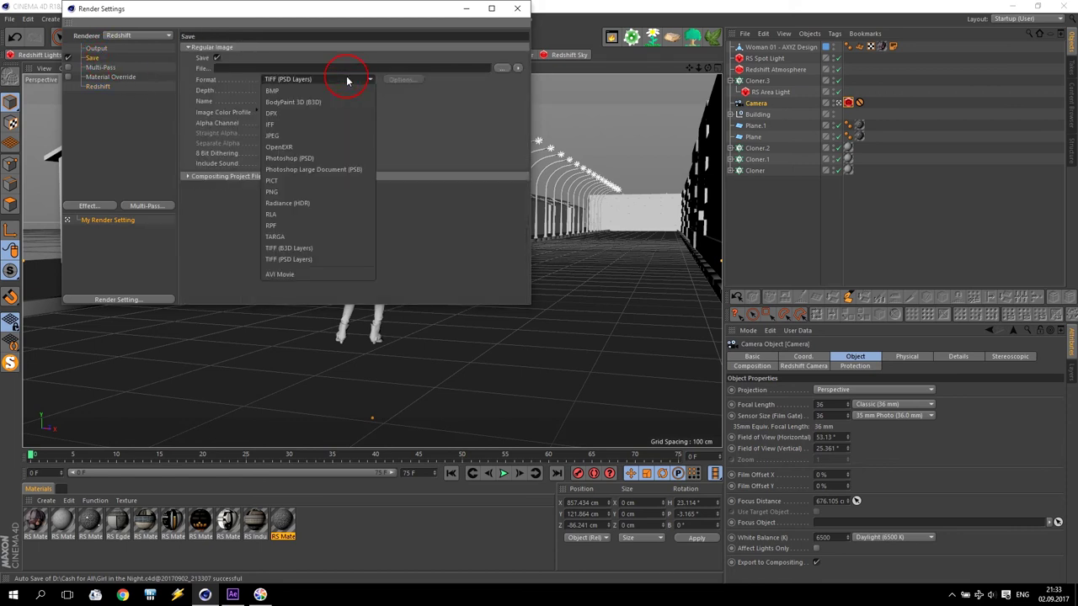
pyautogui.click(306, 187)
pyautogui.click(316, 89)
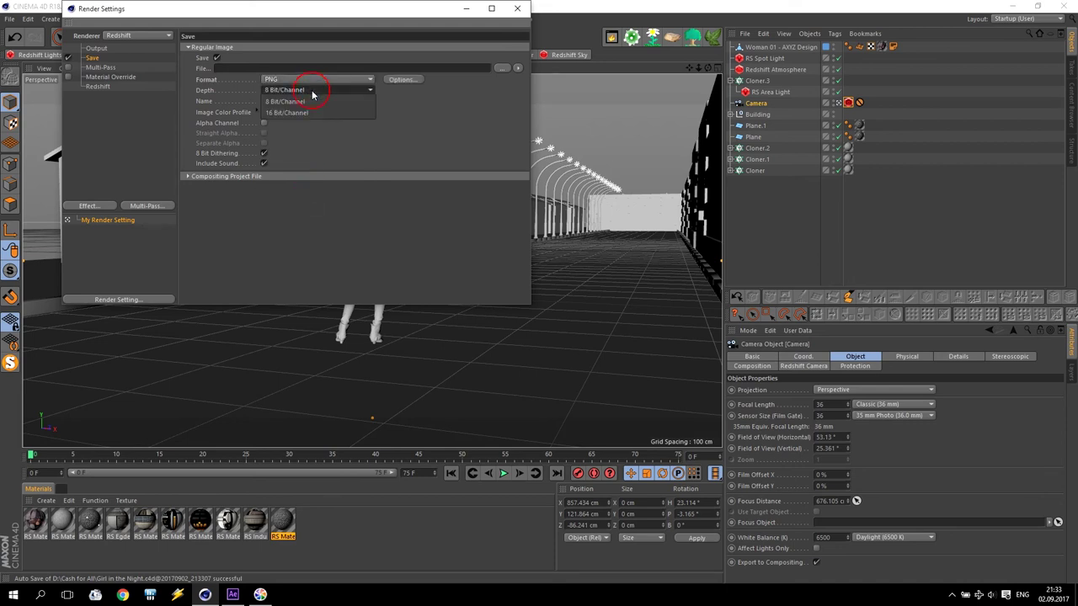
pyautogui.click(308, 113)
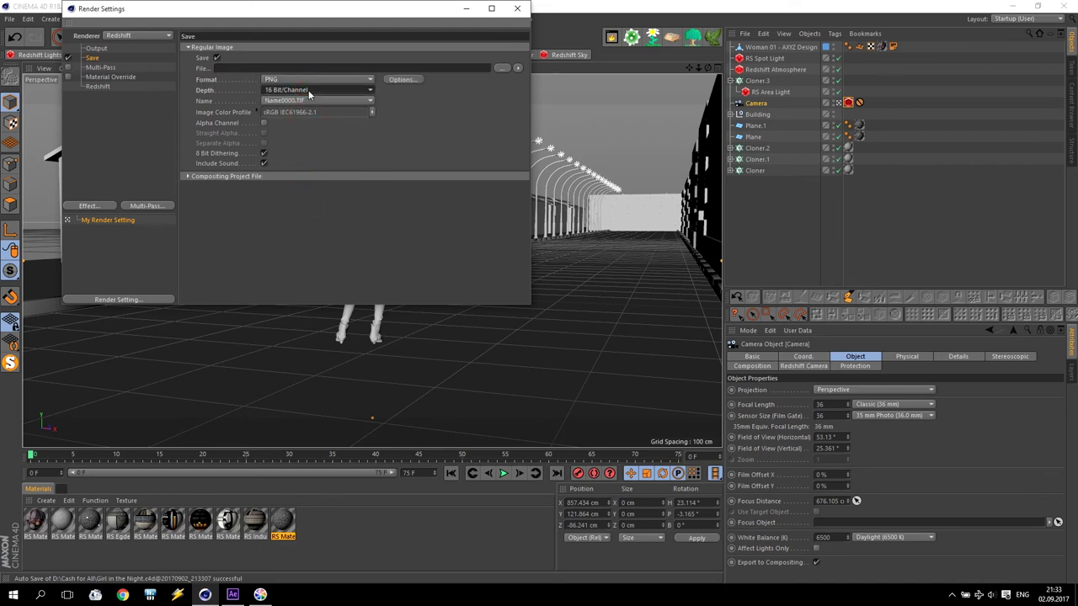
pyautogui.click(502, 68)
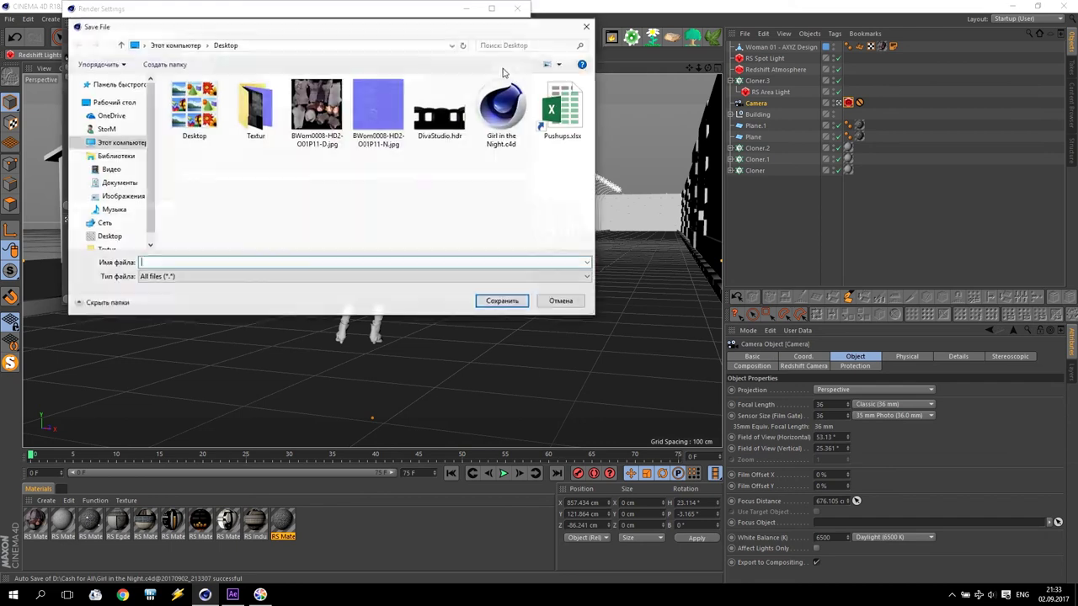
pyautogui.write('Girl in the Night')
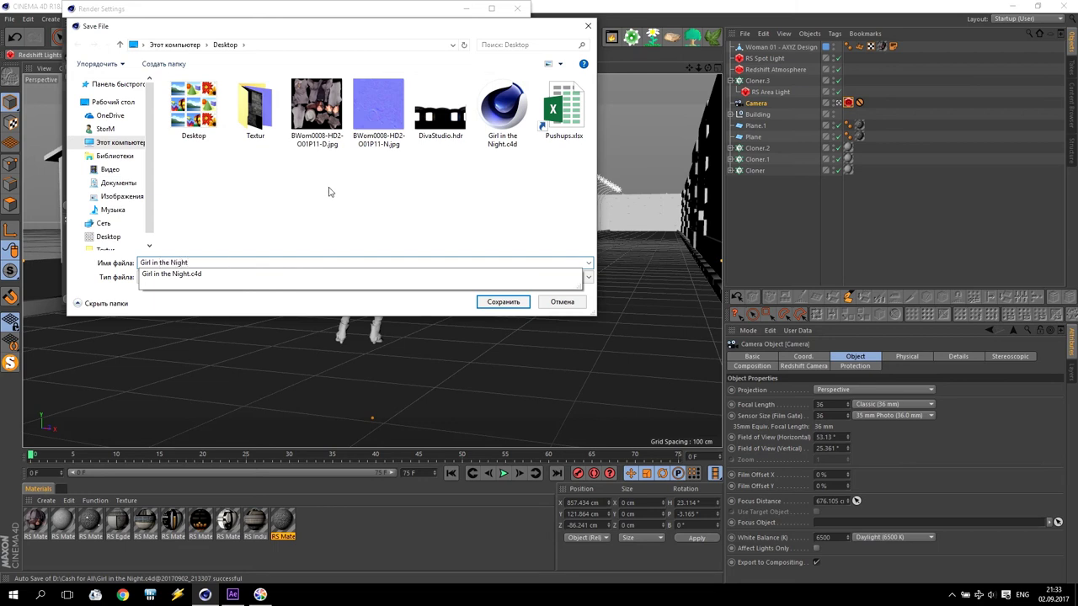
pyautogui.click(511, 303)
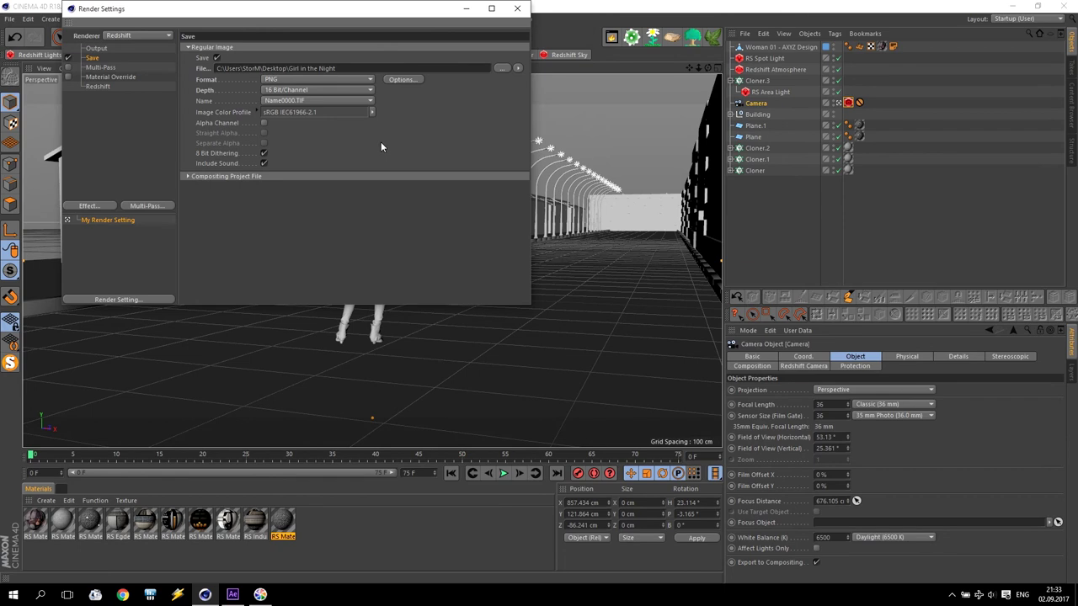
pyautogui.click(95, 49)
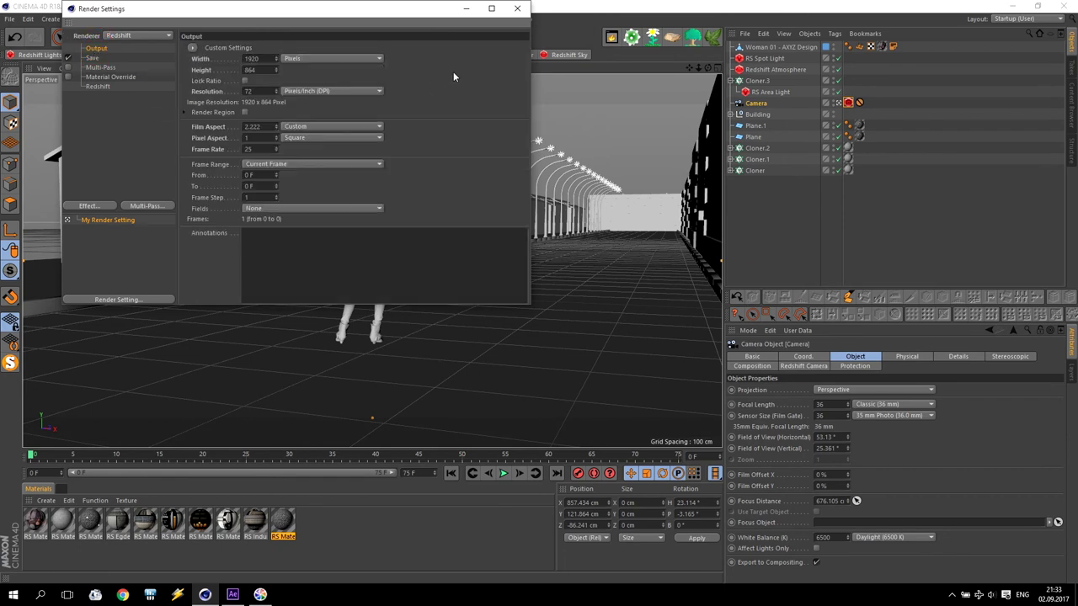
pyautogui.click(518, 9)
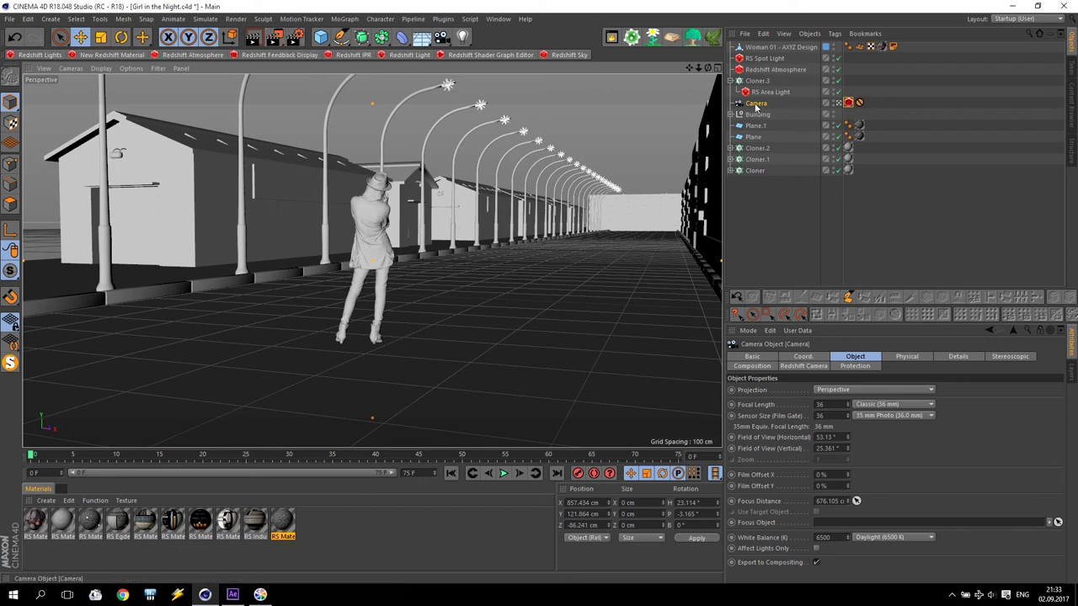
# Set the camera bokeh CoC Radius to 2 and Redshift Samples Min and Max to 1
pyautogui.click(848, 102)
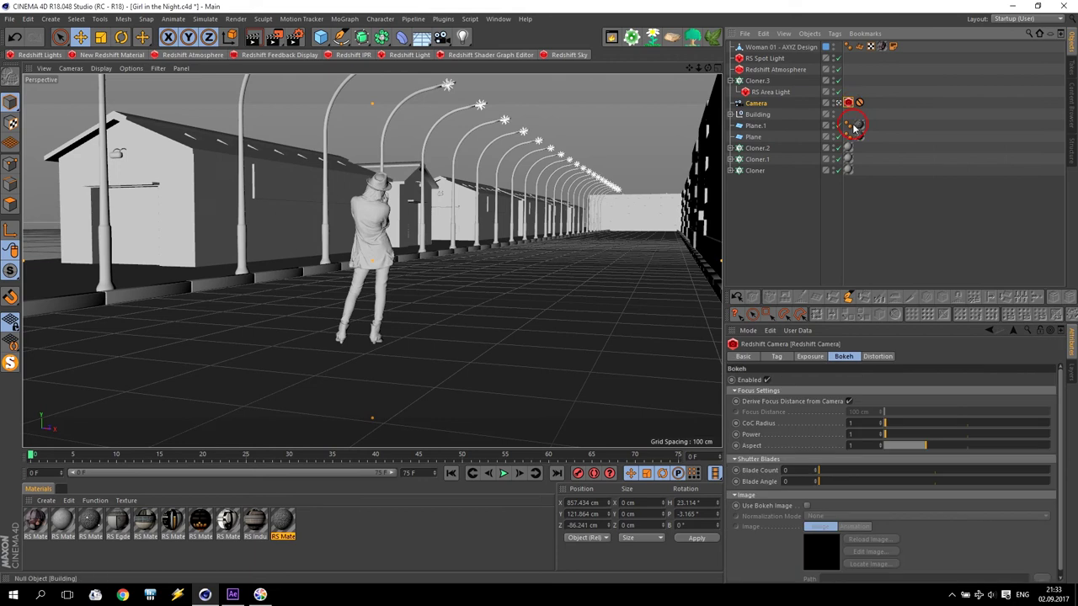
pyautogui.click(830, 429)
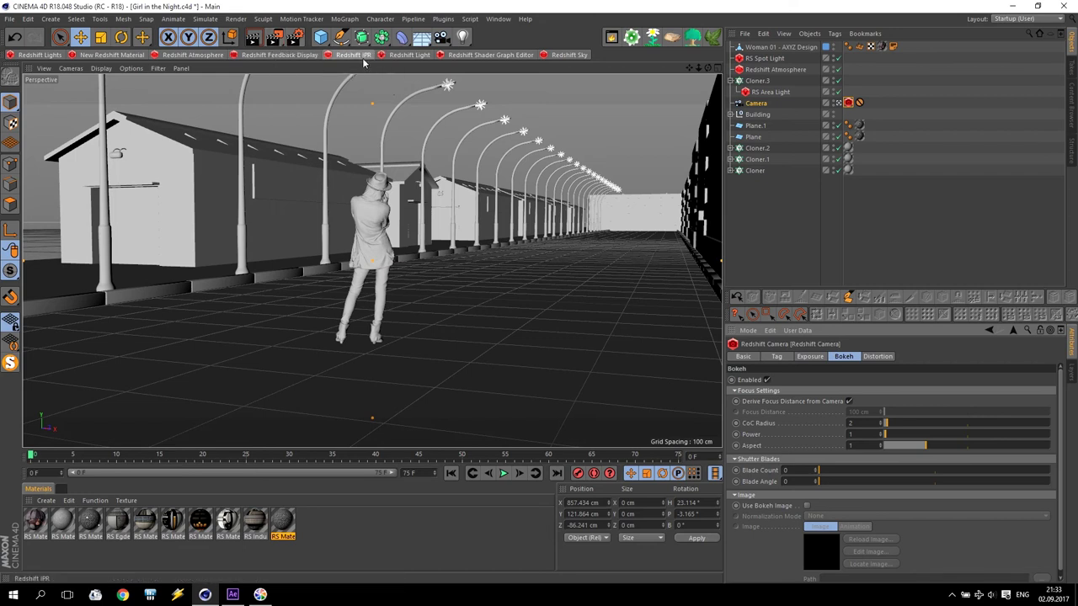
pyautogui.click(294, 36)
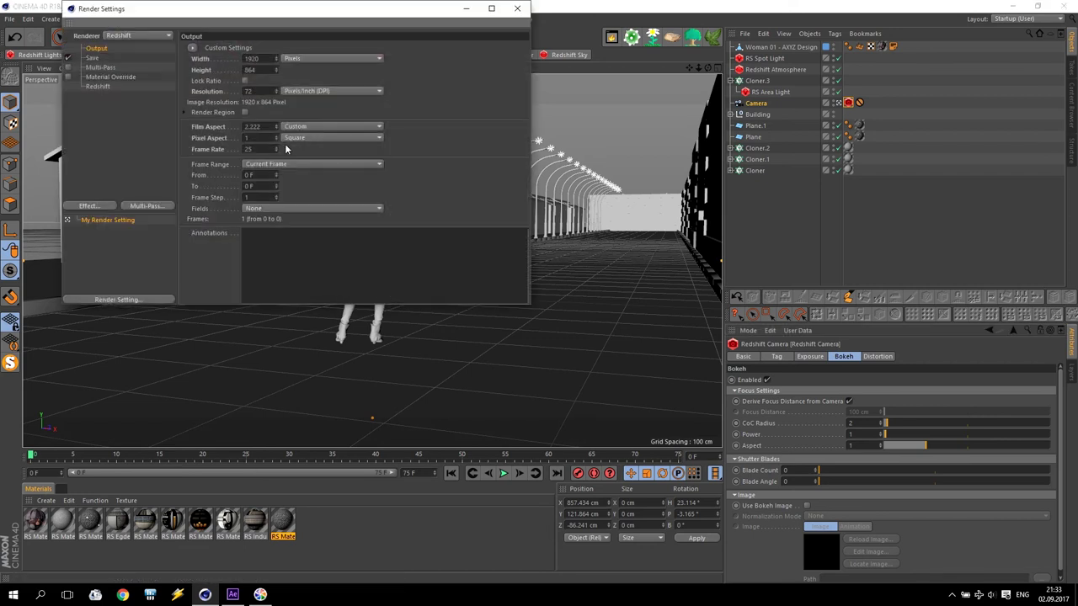
pyautogui.click(100, 87)
pyautogui.write('1')
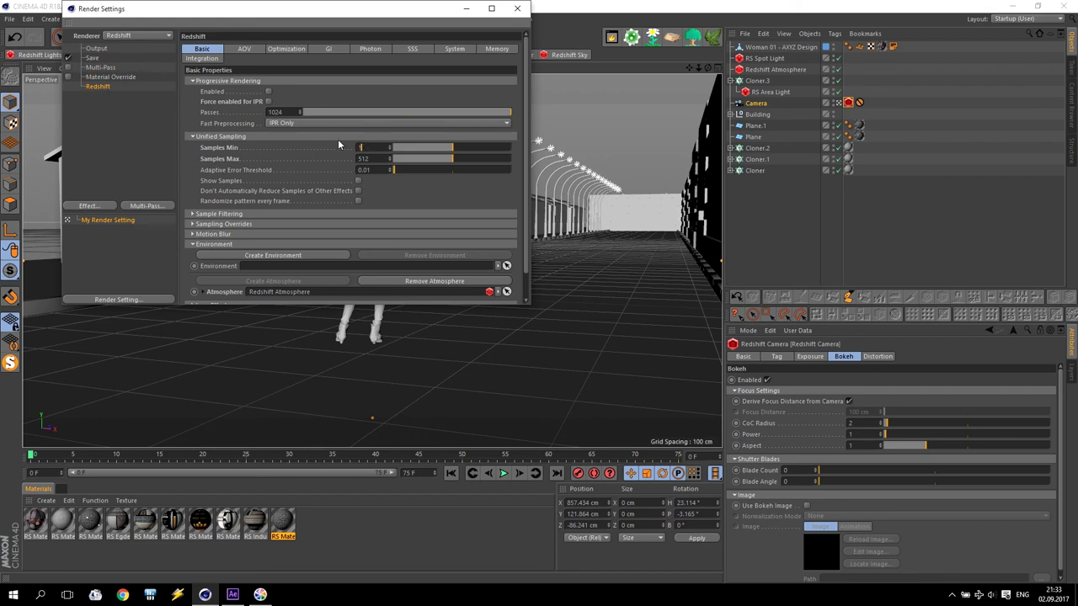
pyautogui.press('Tab')
pyautogui.write('1')
pyautogui.press('Return')
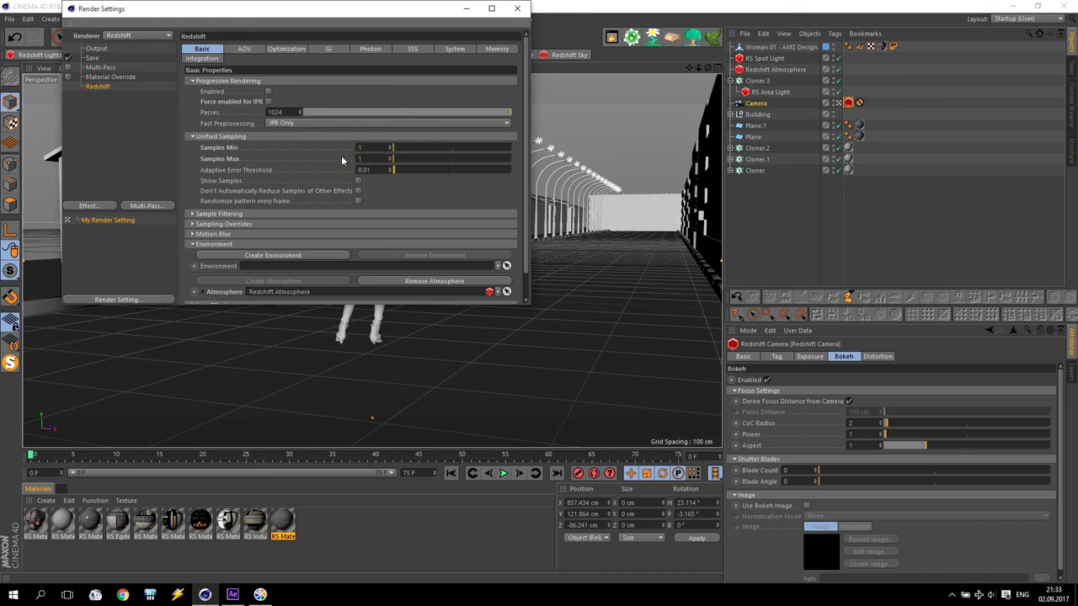
pyautogui.click(517, 10)
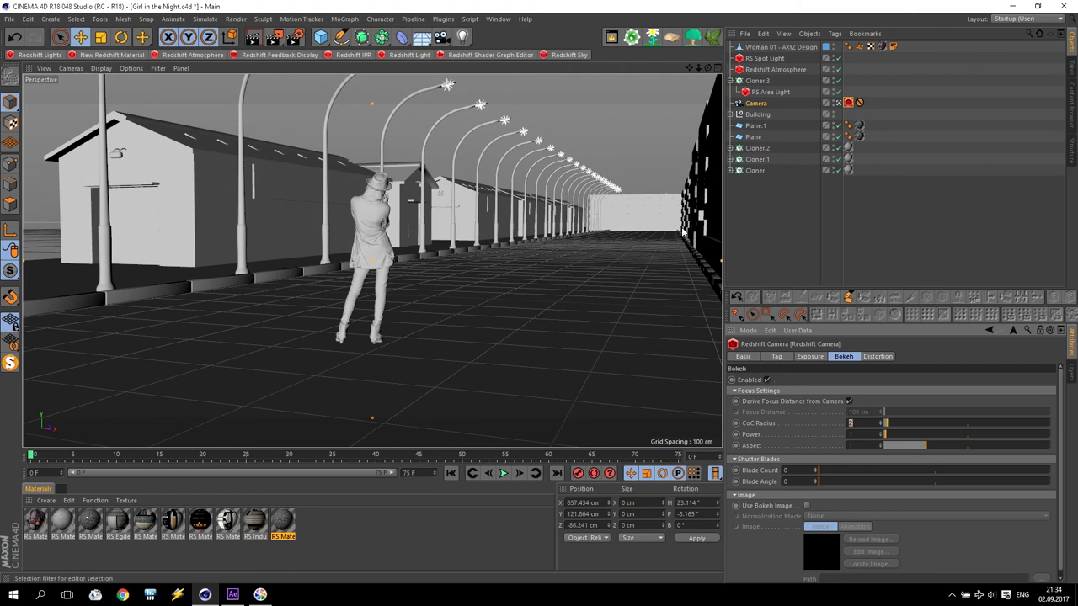
pyautogui.click(353, 55)
pyautogui.click(36, 109)
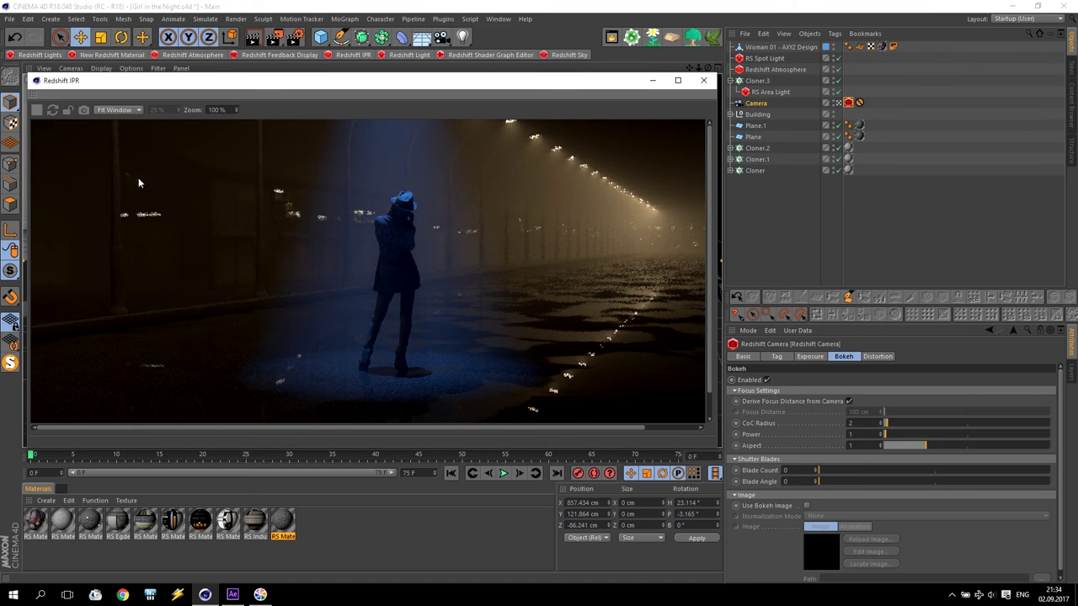
pyautogui.click(703, 81)
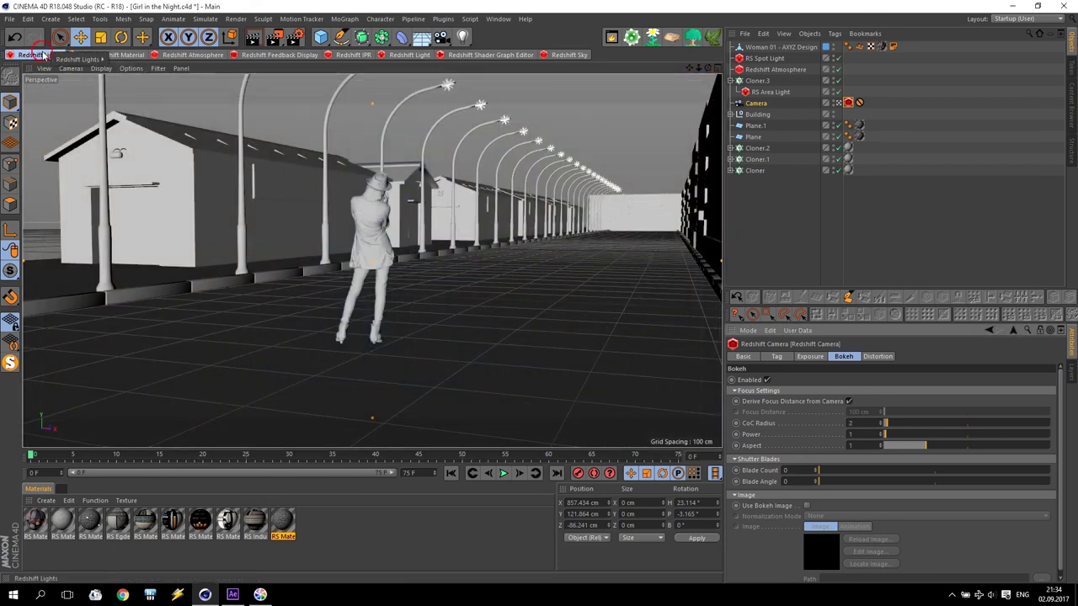
pyautogui.click(59, 55)
# Add an RS Area Light and set its Shape to Cylinder
pyautogui.click(134, 93)
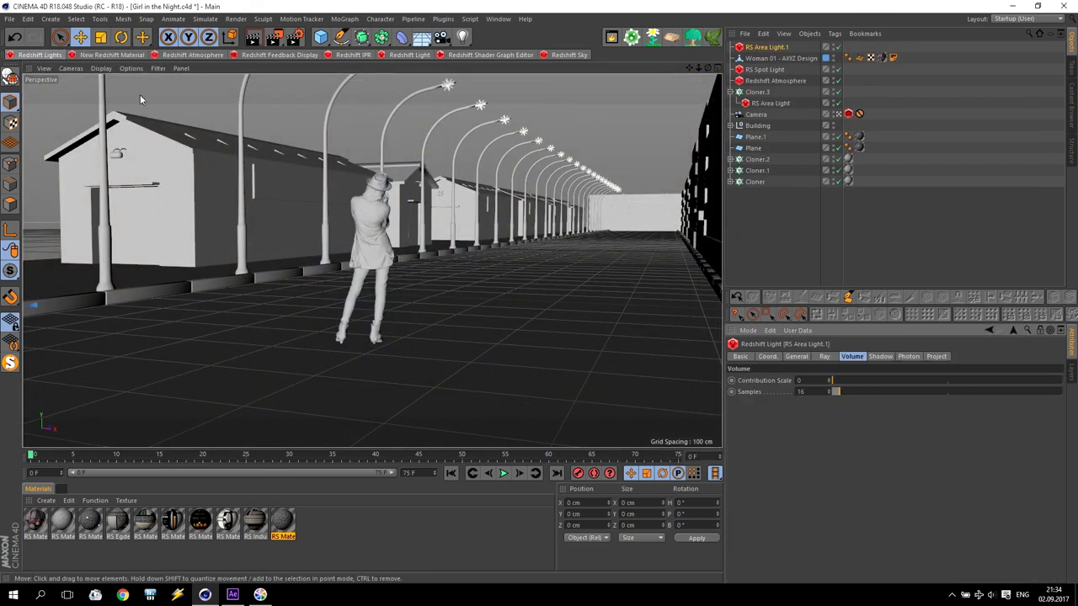
pyautogui.click(797, 357)
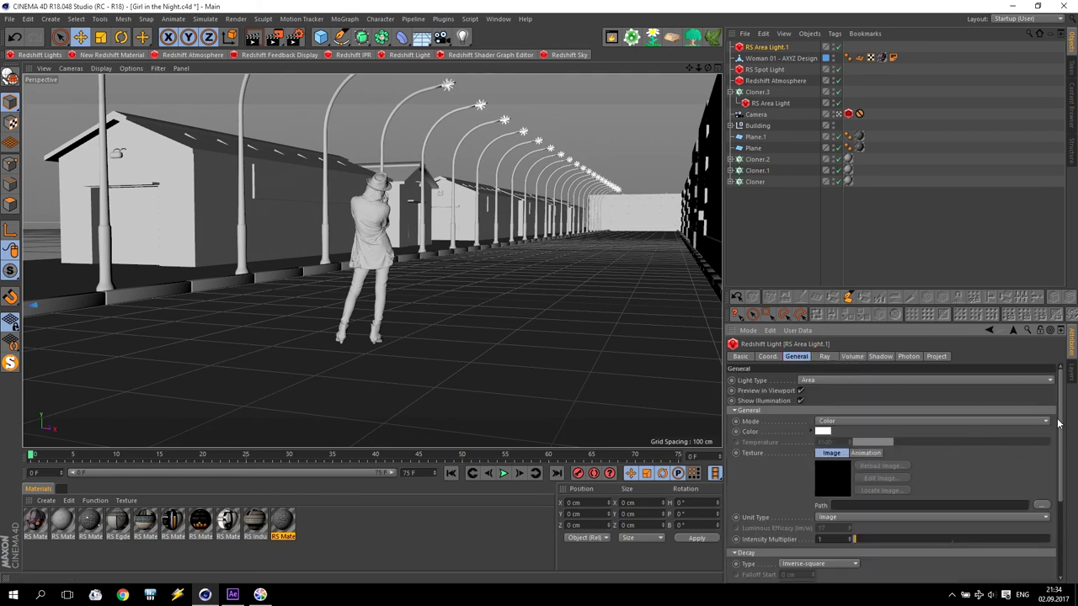
pyautogui.scroll(-5, 845, 487)
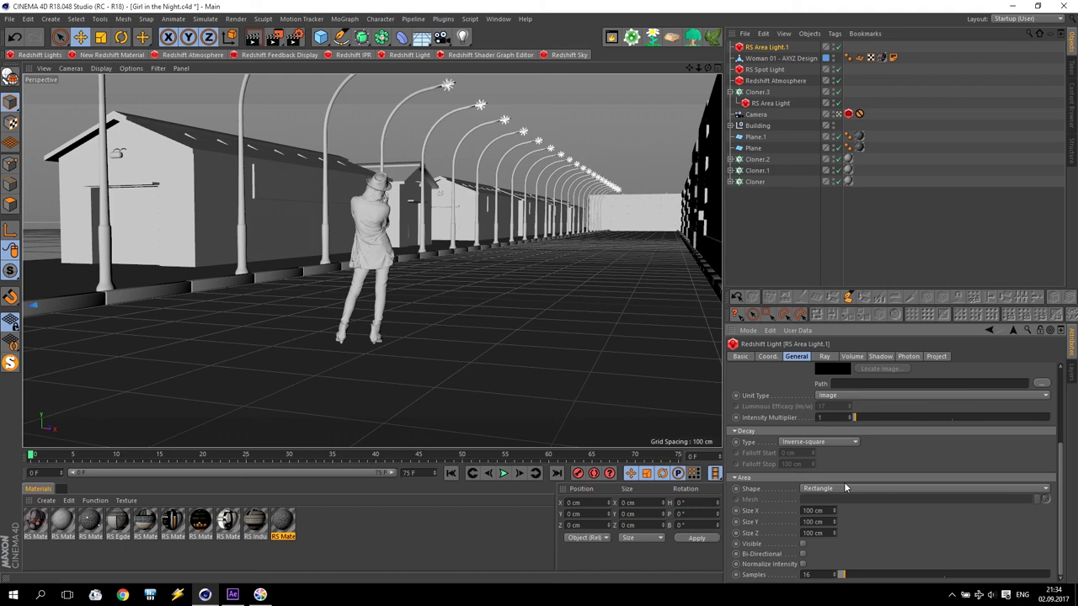
pyautogui.click(845, 488)
pyautogui.click(835, 536)
# Turn the light H 90° and raise it to about Y 270 cm beside a street lamp
pyautogui.keyDown('alt'); pyautogui.moveTo(644, 168); pyautogui.dragTo(410, 308); pyautogui.keyUp('alt')
pyautogui.press('r')
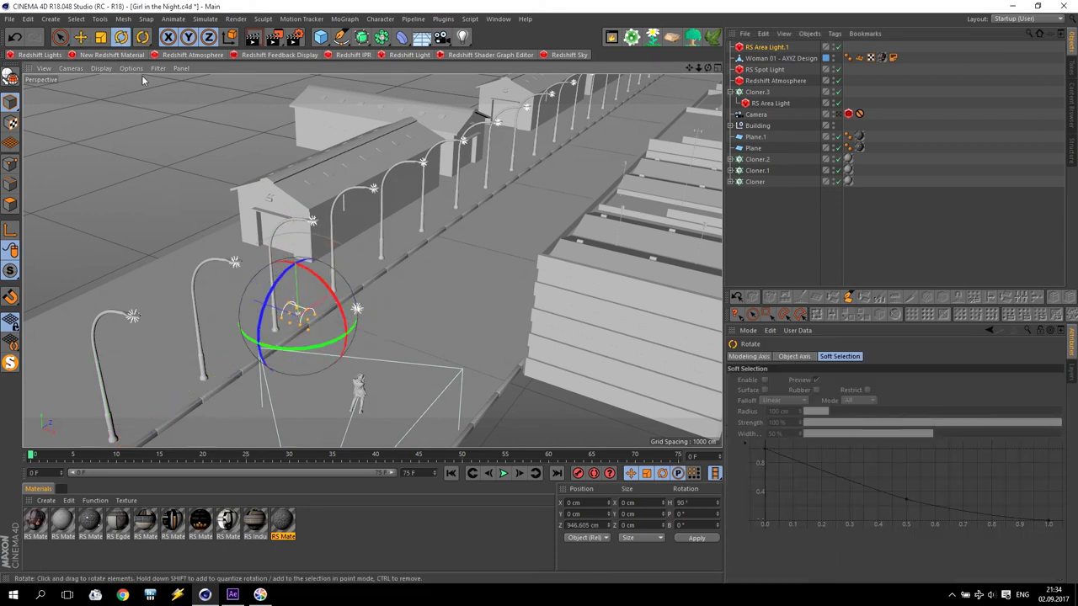
pyautogui.press('e')
pyautogui.moveTo(287, 295); pyautogui.dragTo(291, 235)
pyautogui.middleClick(312, 251)
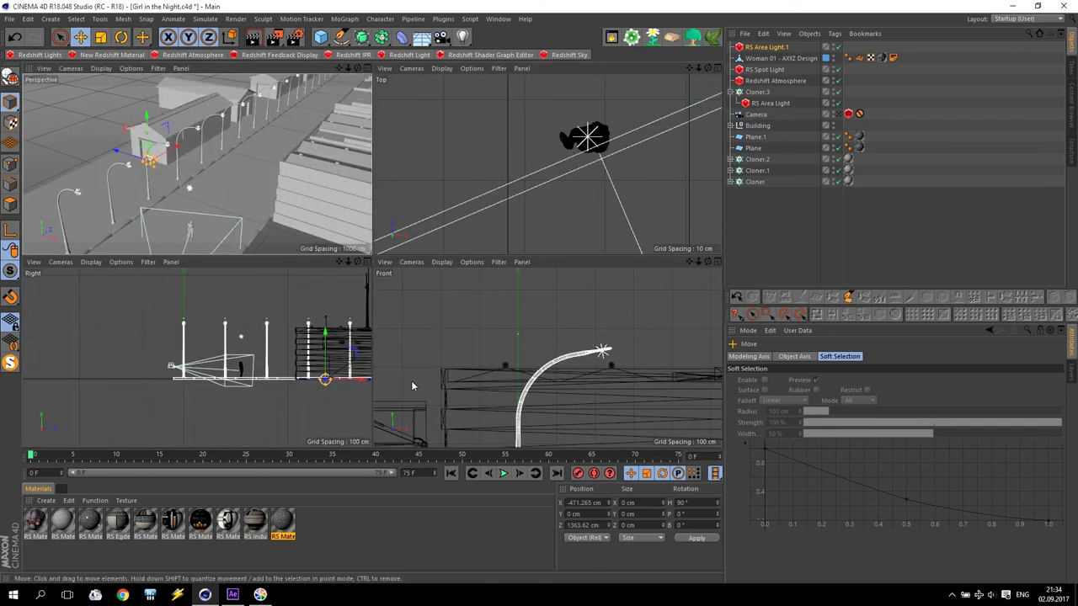
pyautogui.scroll(-6, 412, 385)
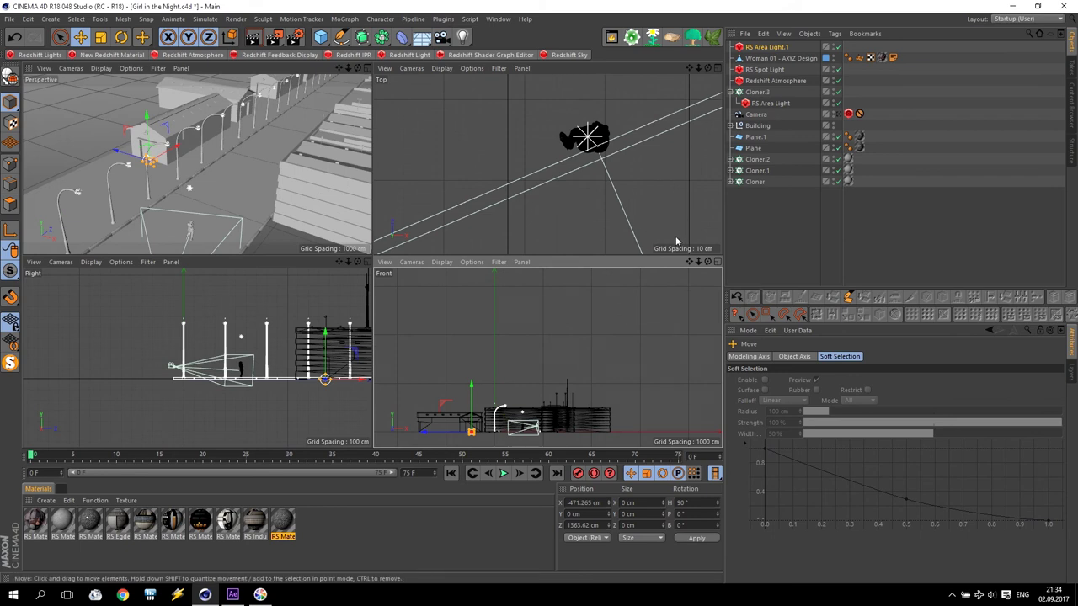
pyautogui.moveTo(480, 410); pyautogui.dragTo(486, 345, button='middle')
pyautogui.scroll(6, 486, 345)
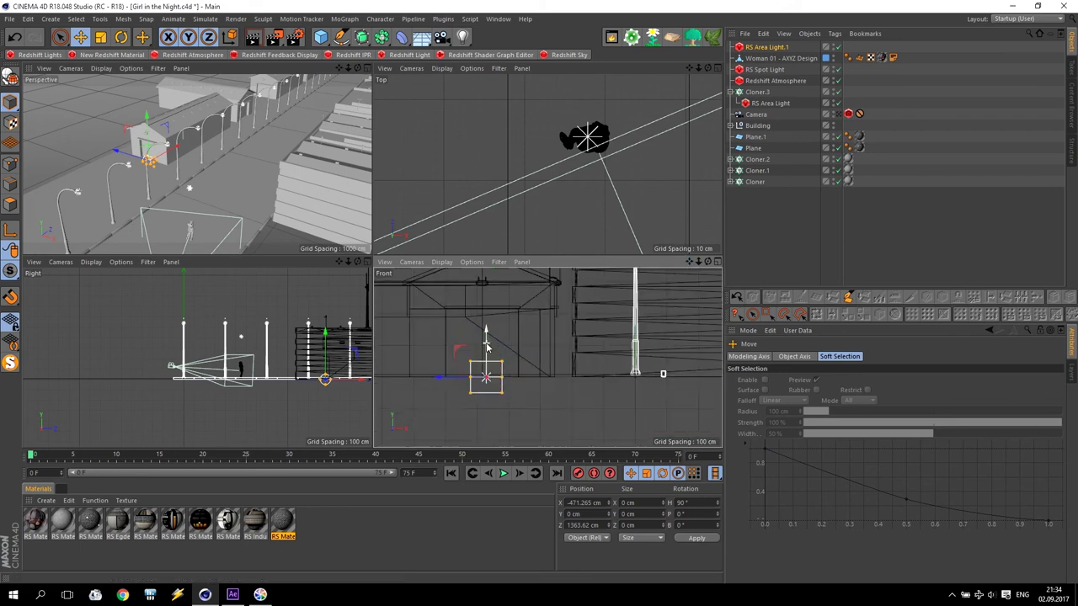
pyautogui.moveTo(486, 341); pyautogui.dragTo(486, 244)
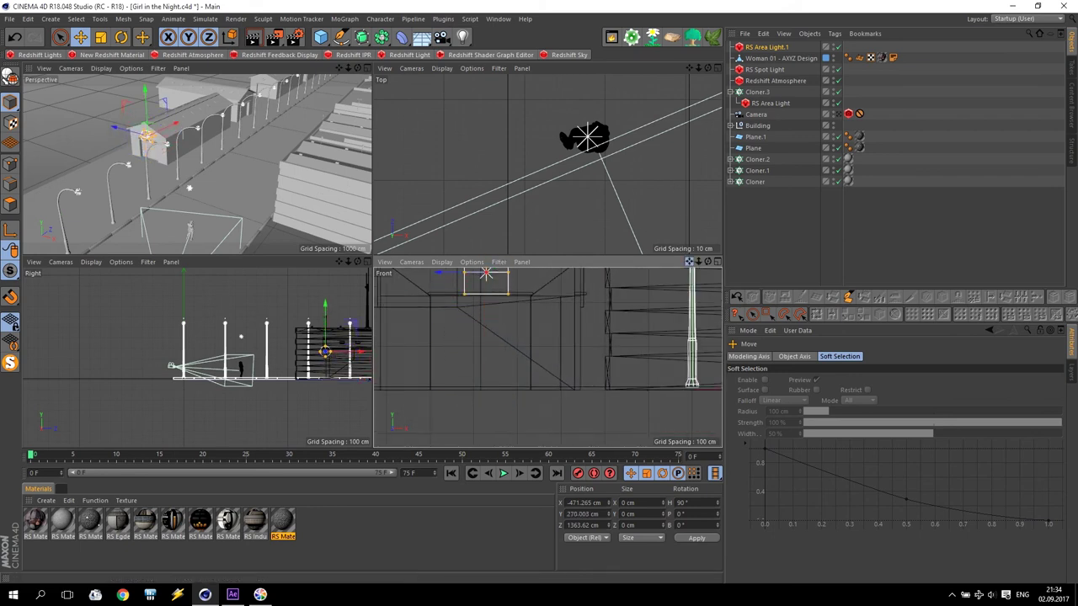
pyautogui.moveTo(487, 274); pyautogui.dragTo(495, 381, button='middle')
pyautogui.scroll(6, 658, 340)
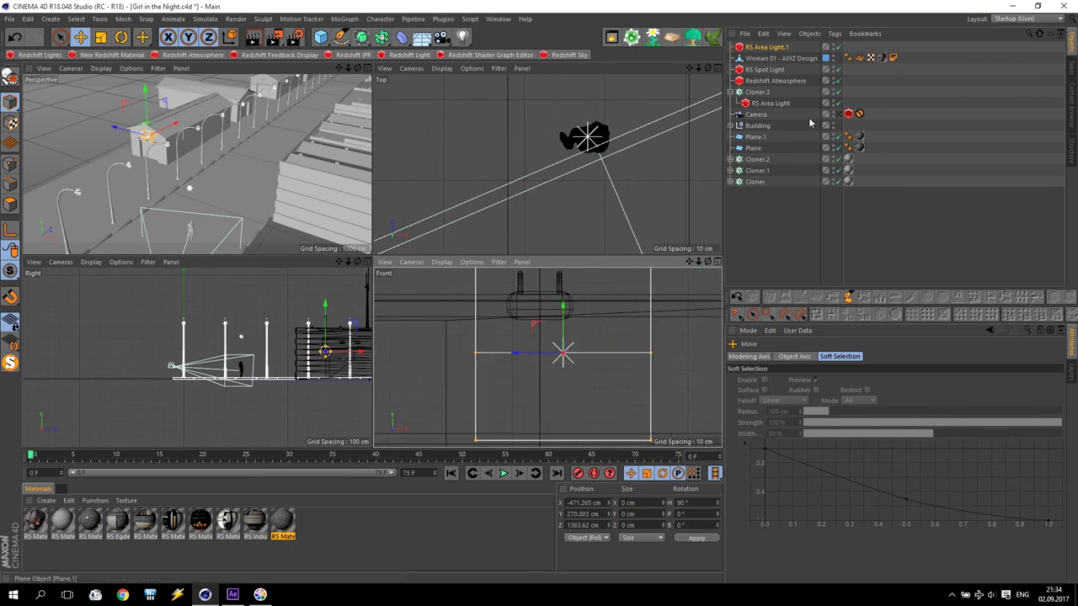
# Set the area light's size to 10 × 10 × 25 cm
pyautogui.click(766, 47)
pyautogui.moveTo(1062, 444); pyautogui.dragTo(990, 526)
pyautogui.doubleClick(824, 510)
pyautogui.write('10')
pyautogui.press('Tab')
pyautogui.write('10')
pyautogui.press('Return')
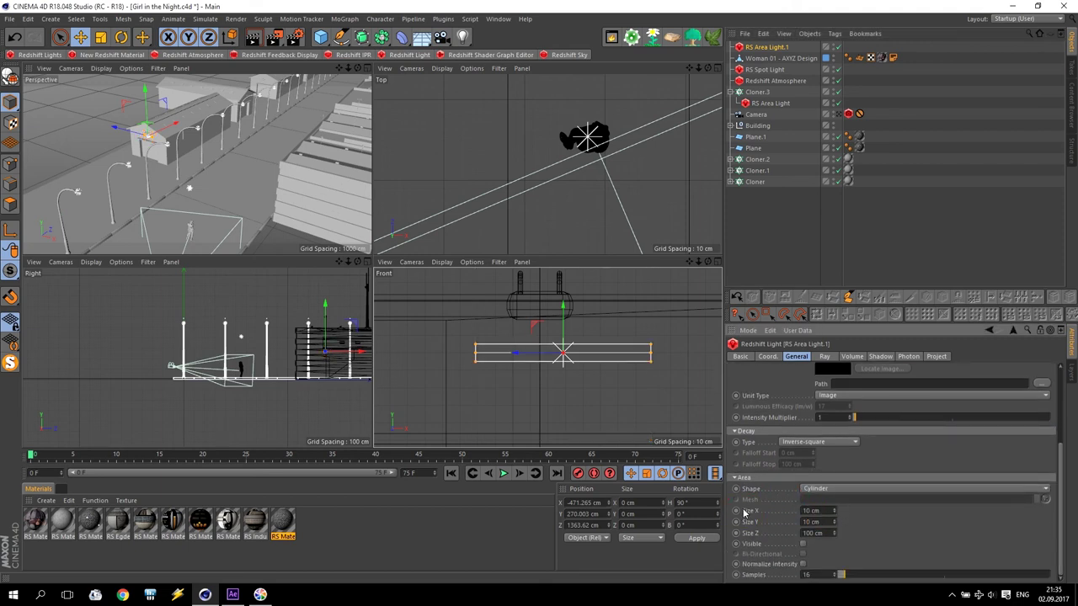
pyautogui.moveTo(834, 536); pyautogui.dragTo(834, 576)
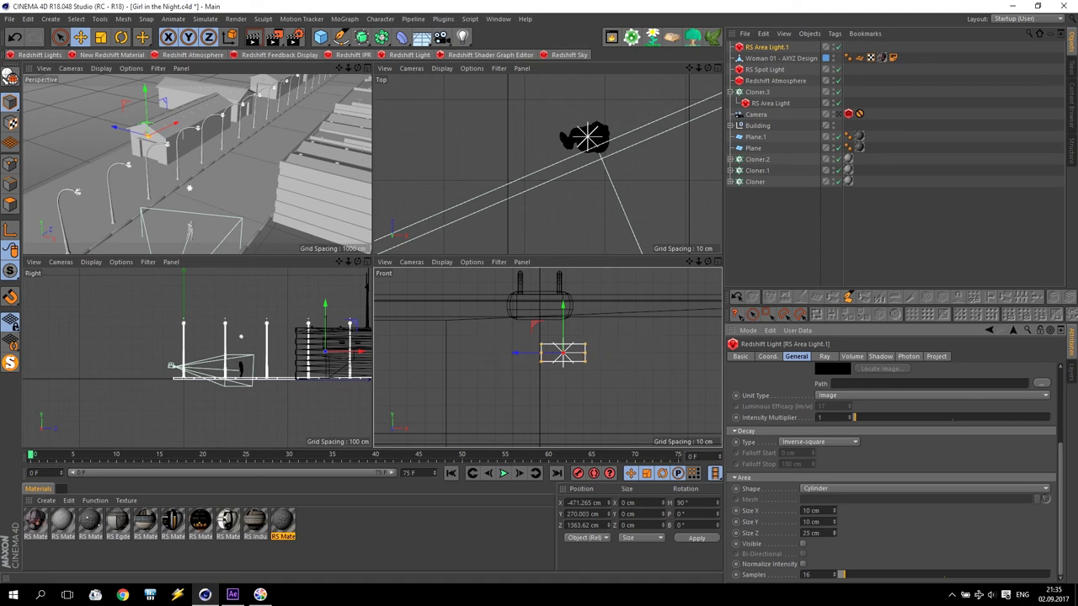
# Move the light into the lamp head using the Front and Right views
pyautogui.moveTo(539, 325); pyautogui.dragTo(511, 293)
pyautogui.scroll(10, 311, 358)
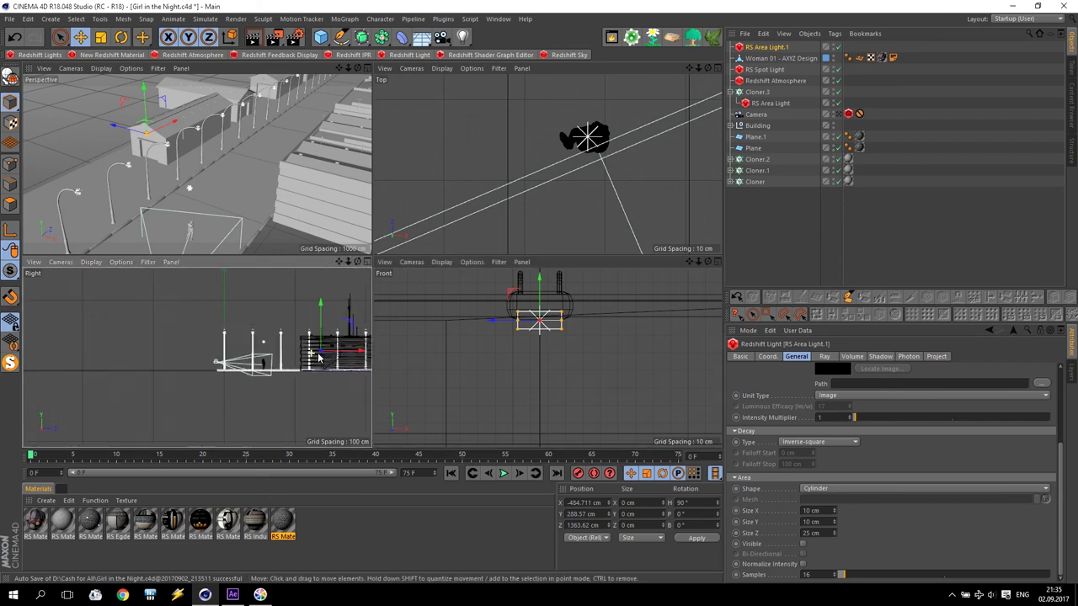
pyautogui.scroll(2, 305, 352)
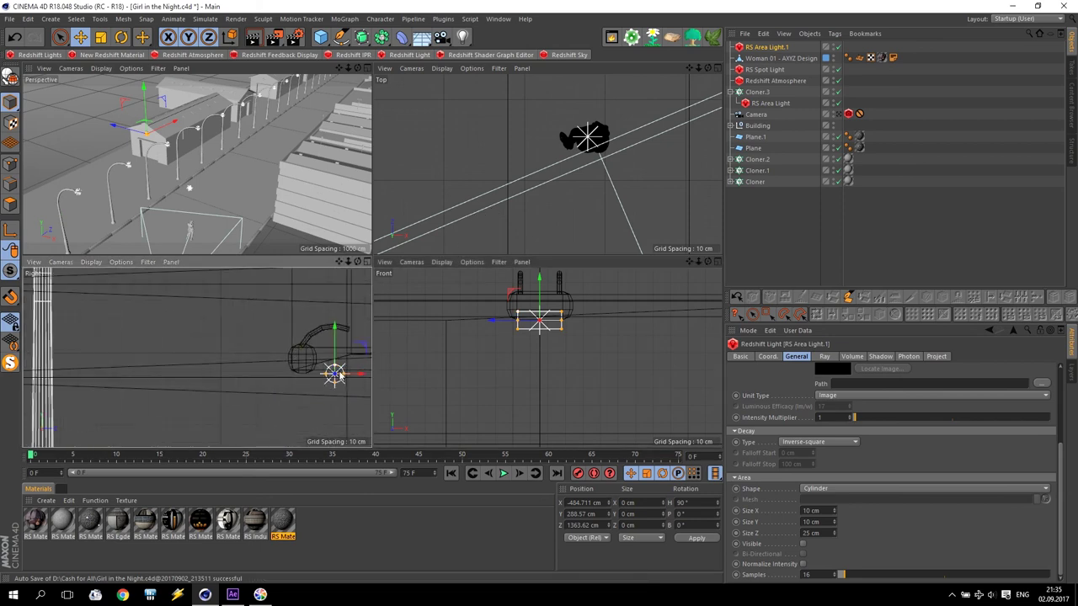
pyautogui.moveTo(362, 379); pyautogui.dragTo(303, 353)
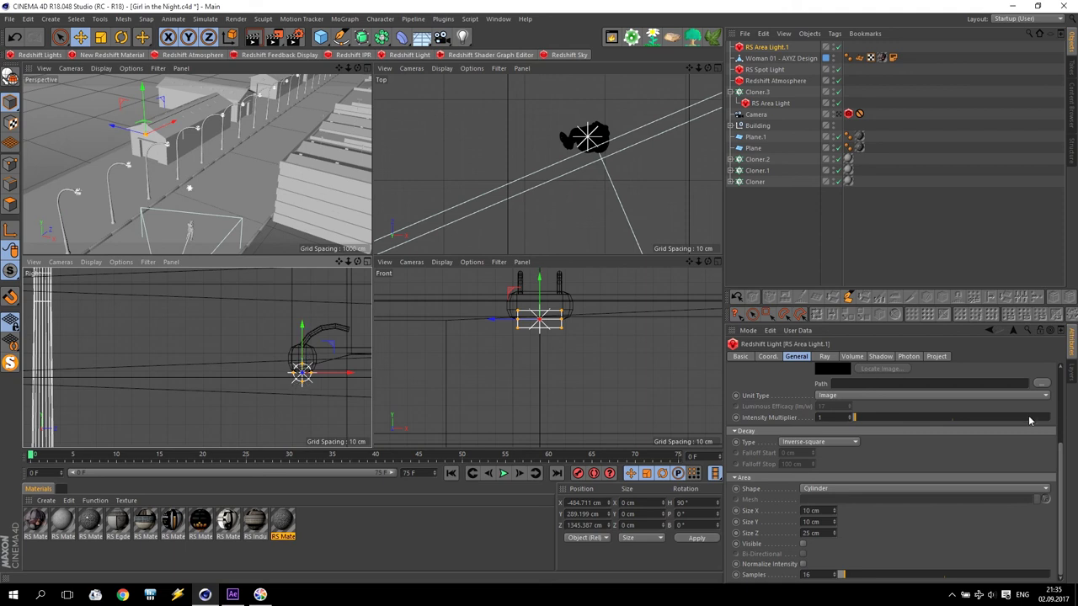
# Tint the light pale yellow, then switch it to Temperature mode at 3000 K
pyautogui.scroll(3, 1053, 468)
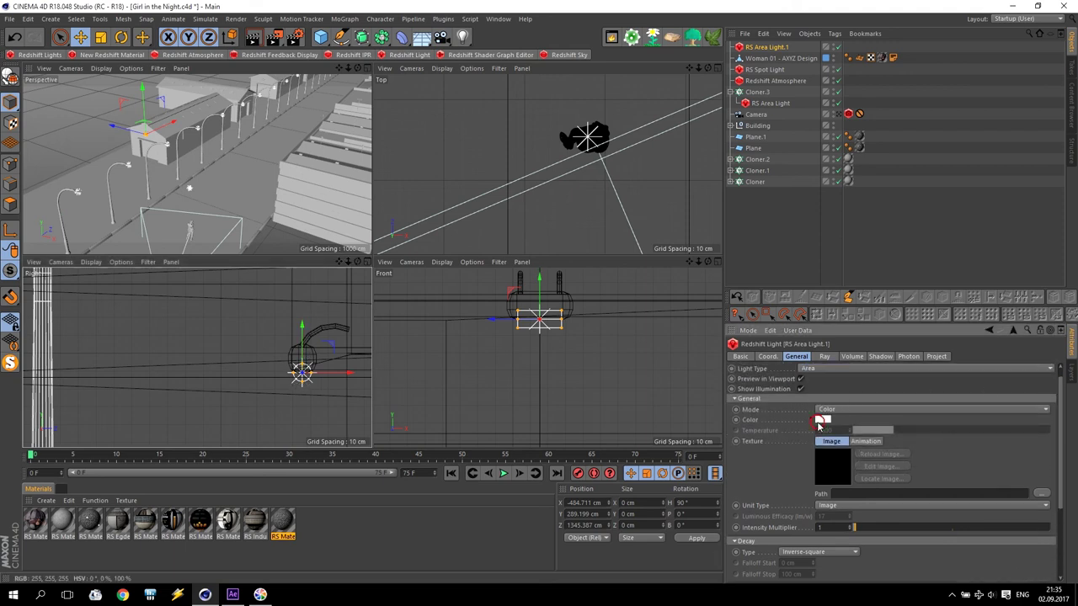
pyautogui.click(820, 421)
pyautogui.click(793, 421)
pyautogui.click(813, 432)
pyautogui.moveTo(793, 421); pyautogui.dragTo(789, 422)
pyautogui.click(837, 462)
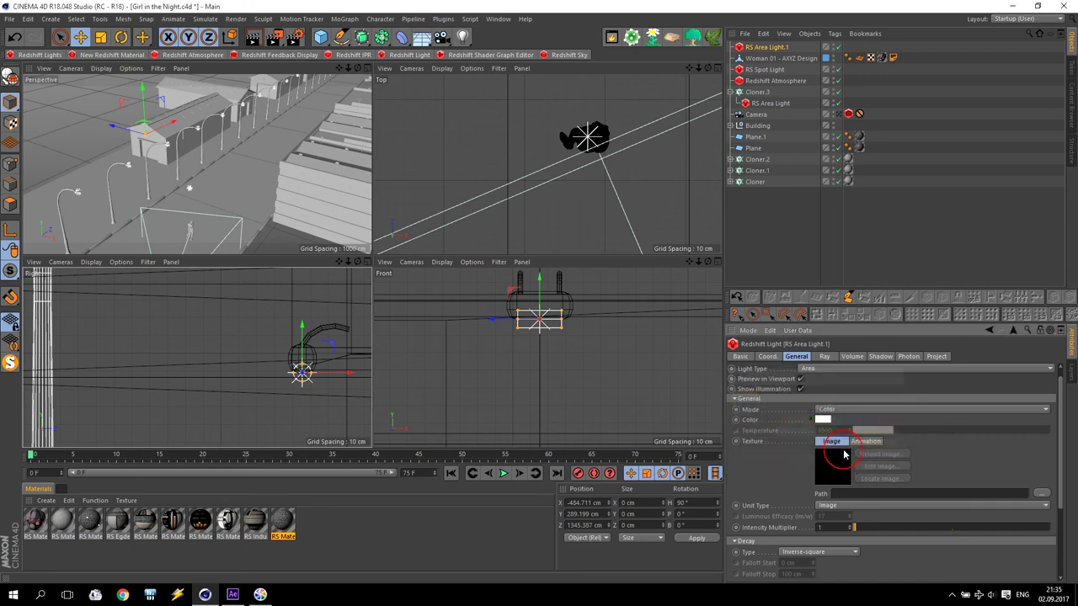
pyautogui.click(842, 409)
pyautogui.click(834, 429)
pyautogui.moveTo(835, 429); pyautogui.dragTo(790, 425)
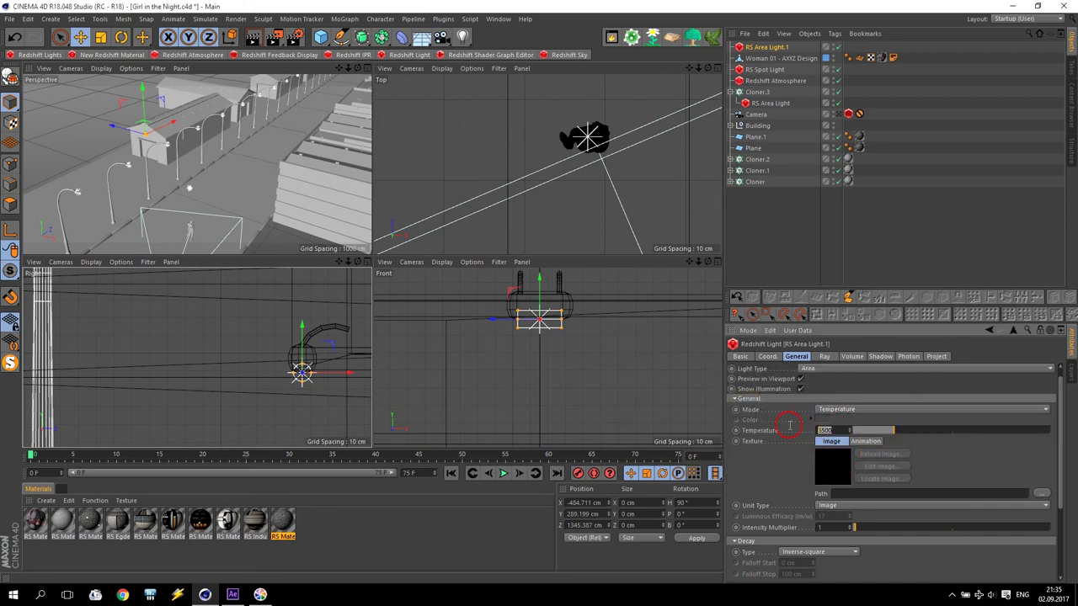
pyautogui.write('3000')
pyautogui.press('Return')
# Use Radiant Power (W) units with luminous efficacy 200 and intensity multiplier 100
pyautogui.click(835, 506)
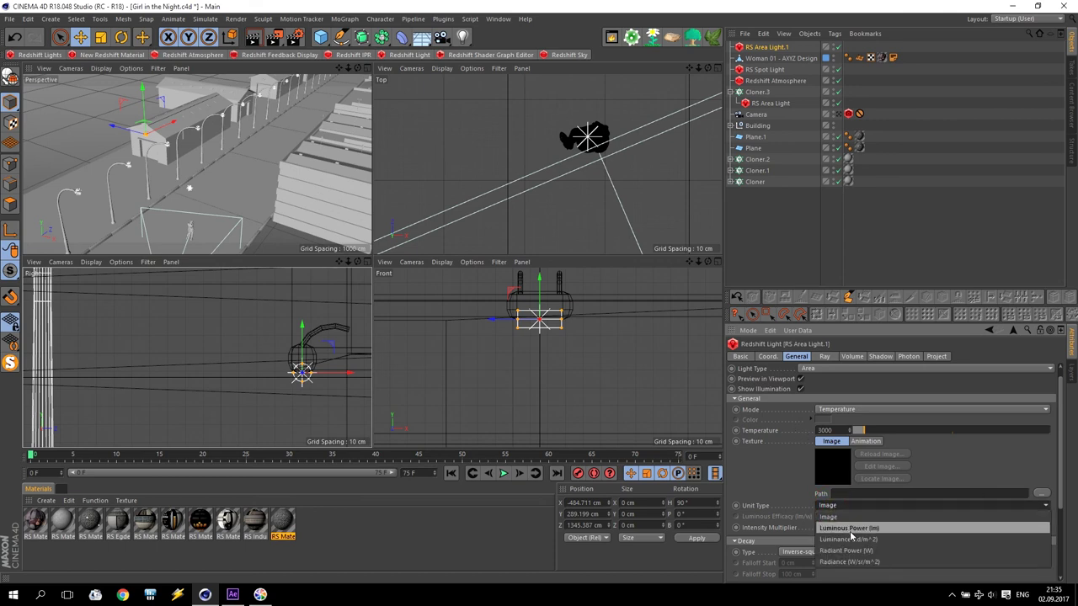
pyautogui.click(867, 552)
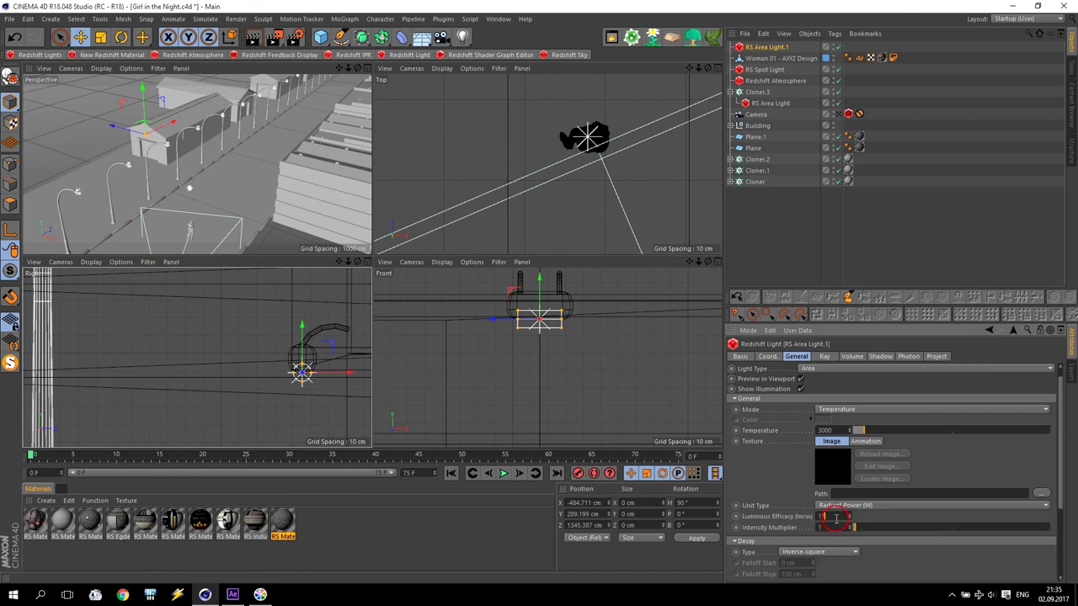
pyautogui.write('200')
pyautogui.click(781, 527)
pyautogui.write('00')
pyautogui.press('Return')
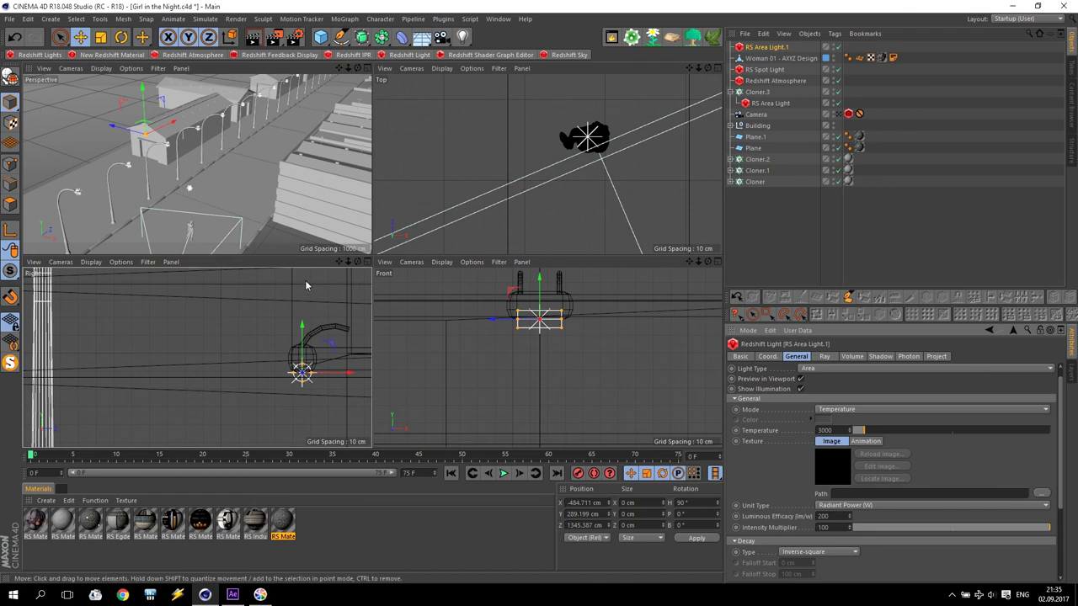
pyautogui.middleClick(204, 196)
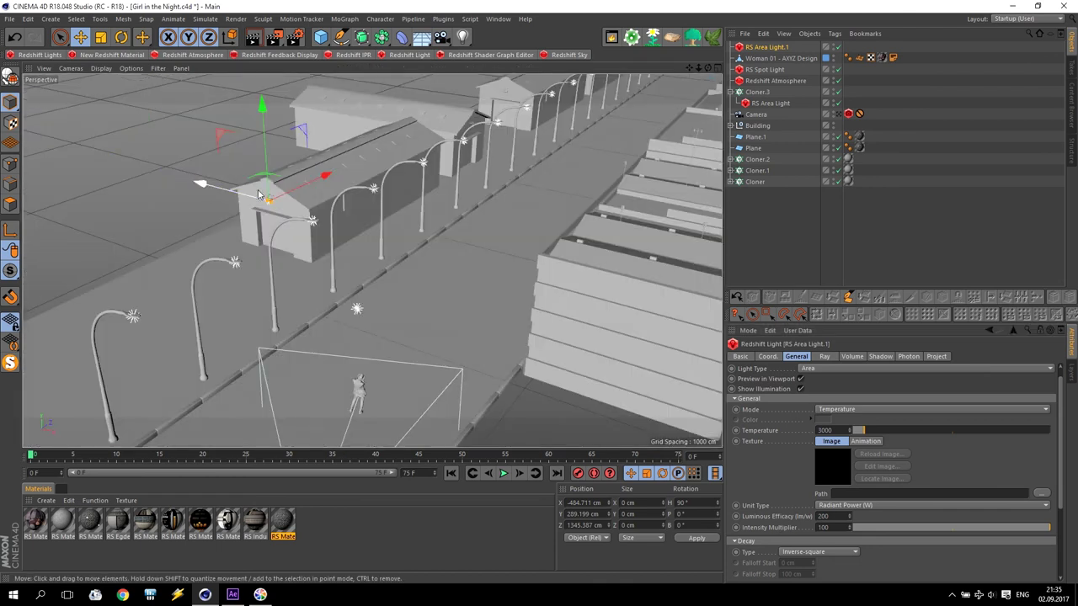
# Look through the scene Camera and start the Redshift IPR render of the street
pyautogui.click(839, 116)
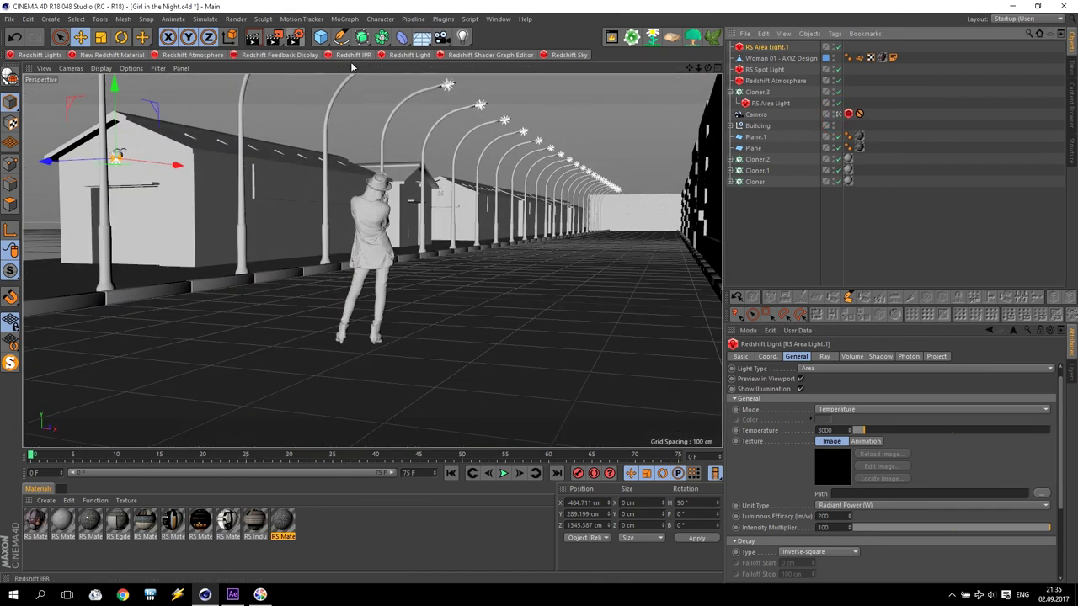
pyautogui.click(359, 55)
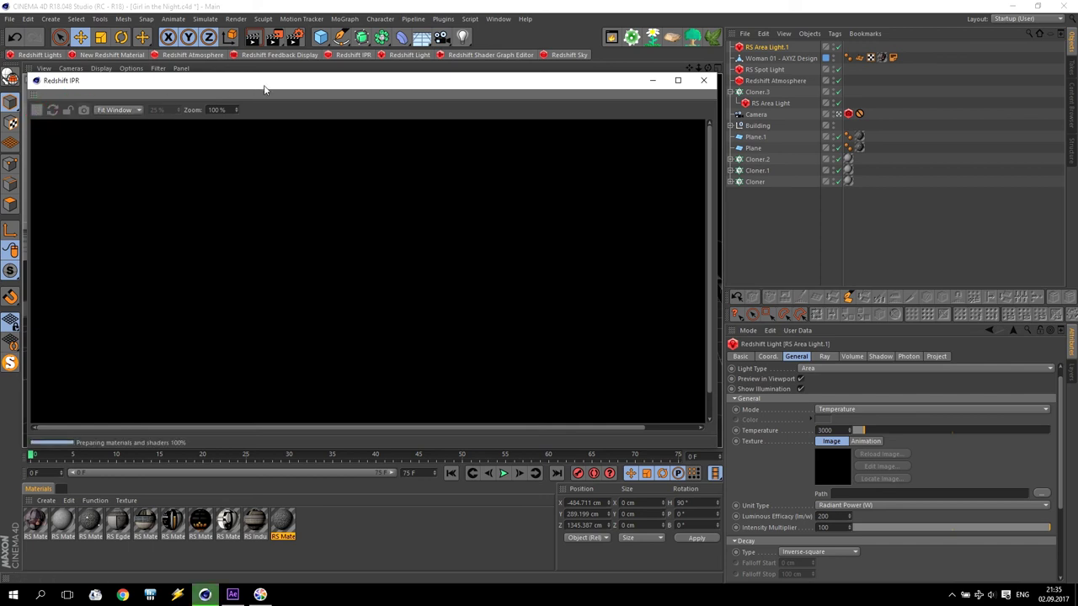
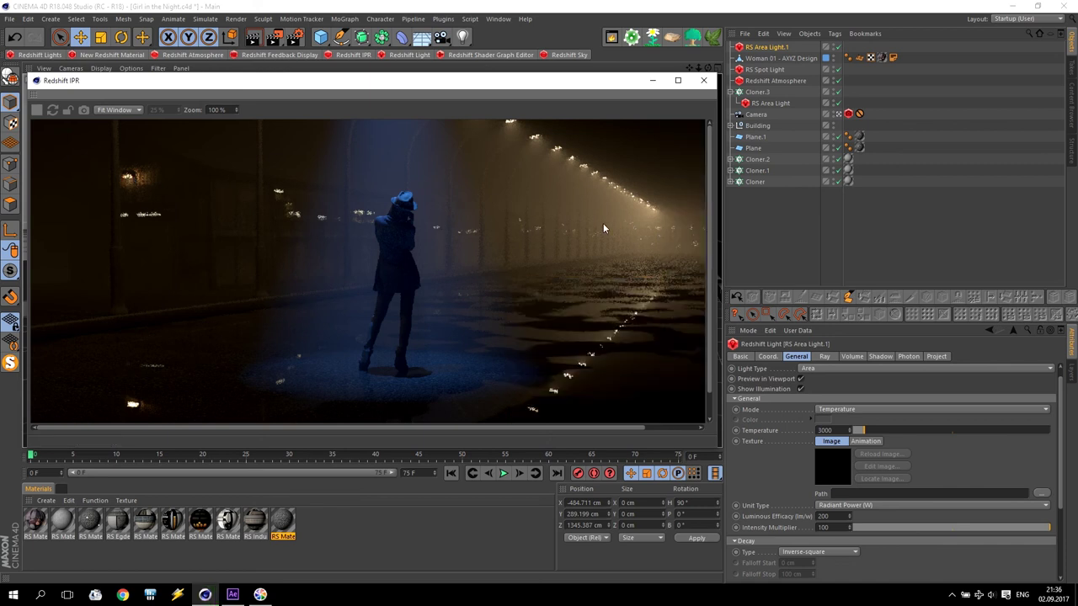
# Close the live render, duplicate the RS Area Light, and move the copy far down the street
pyautogui.click(712, 85)
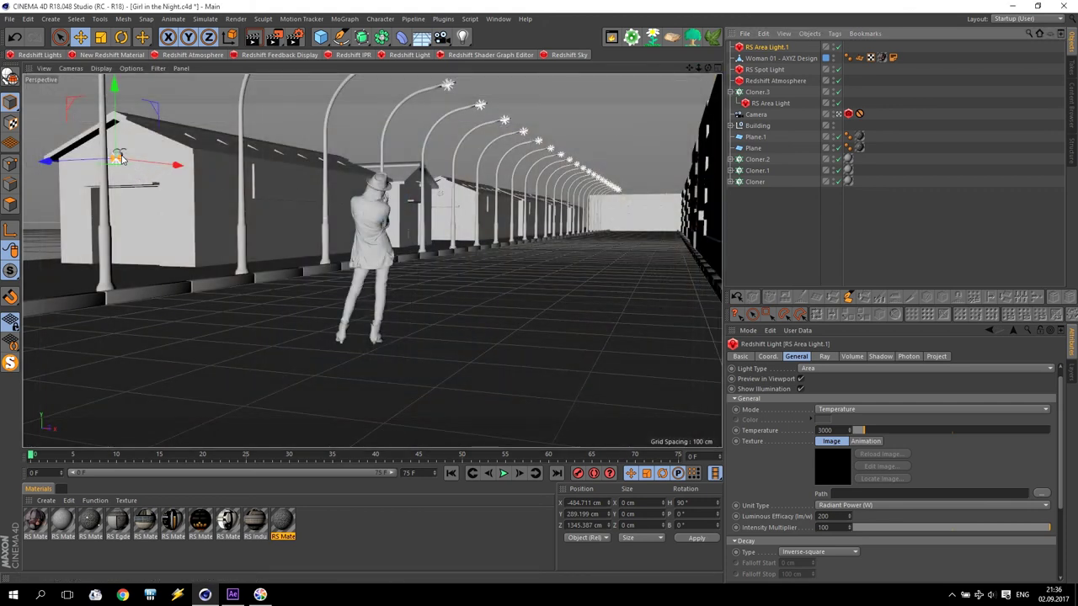
pyautogui.moveTo(64, 165); pyautogui.dragTo(206, 172)
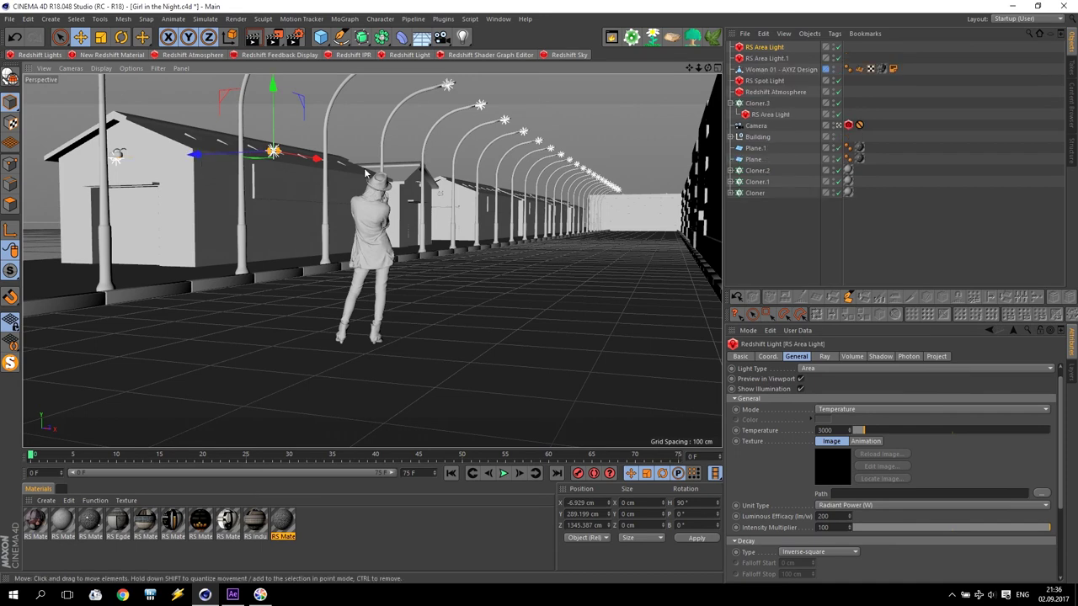
pyautogui.press('F5')
pyautogui.scroll(-5, 333, 358)
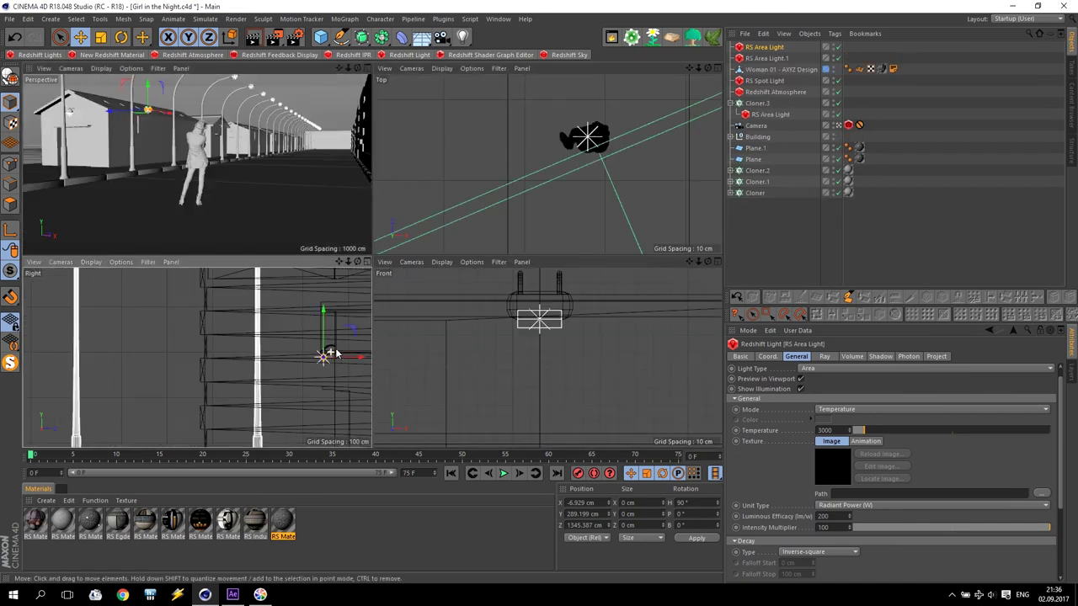
pyautogui.scroll(-6, 322, 358)
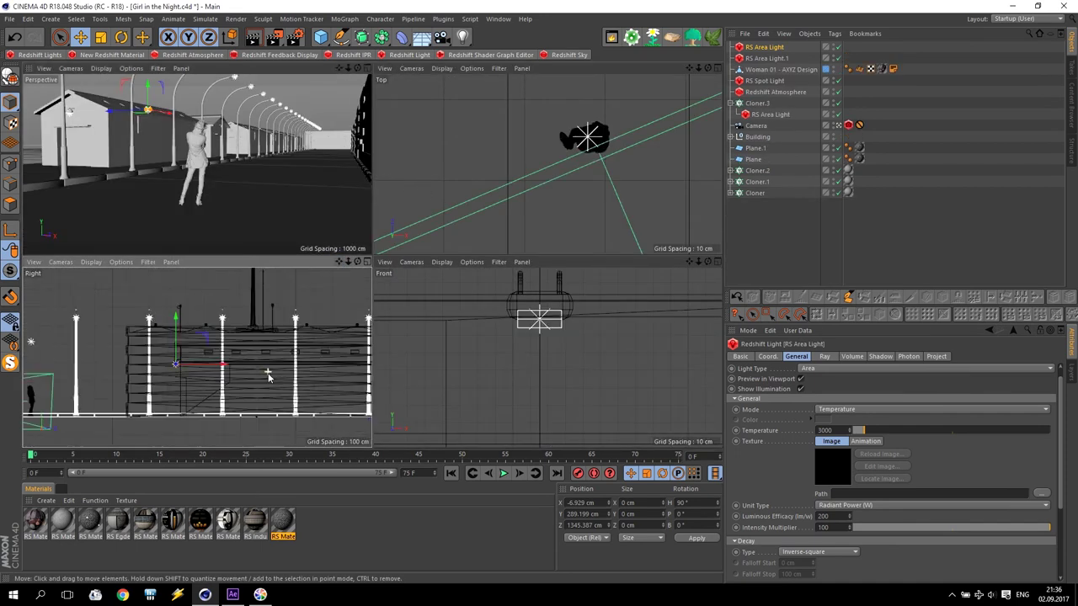
pyautogui.moveTo(338, 262); pyautogui.dragTo(334, 358)
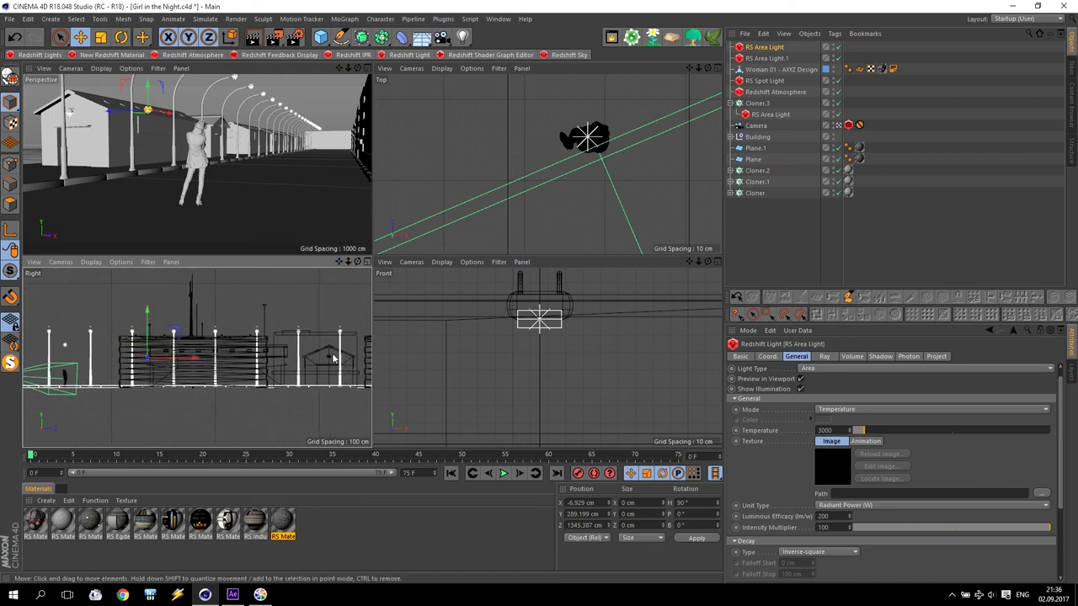
pyautogui.moveTo(179, 351); pyautogui.dragTo(338, 370)
pyautogui.scroll(5, 339, 371)
# Rotate the light copy to heading 180° so it faces backward
pyautogui.press('r')
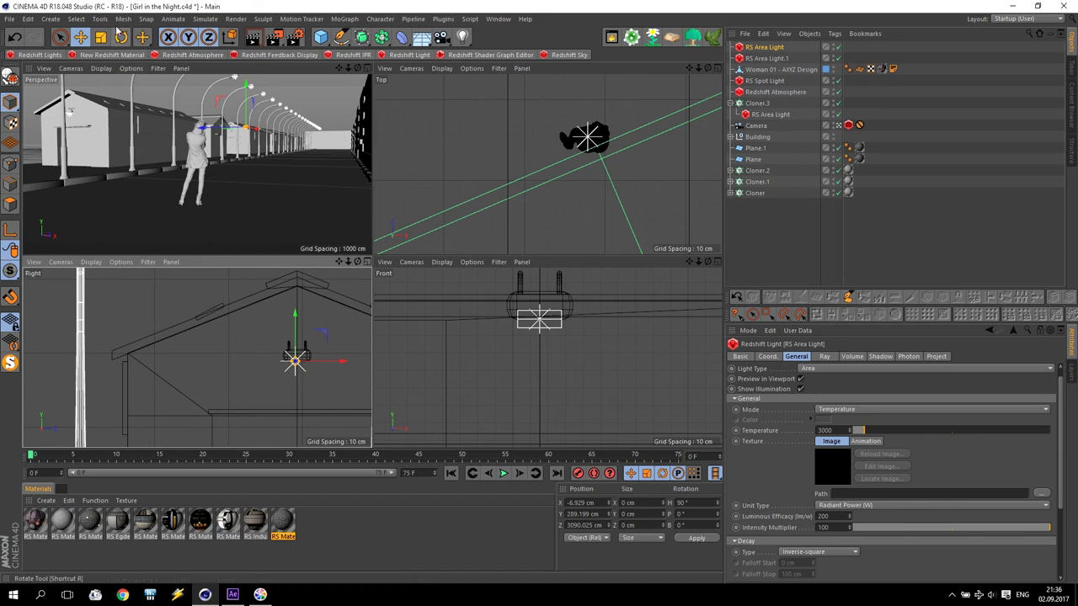
pyautogui.click(226, 255)
pyautogui.moveTo(294, 361)
pyautogui.mouseDown()
pyautogui.moveTo(289, 347)
pyautogui.moveTo(294, 370)
pyautogui.mouseUp()
pyautogui.scroll(3, 296, 378)
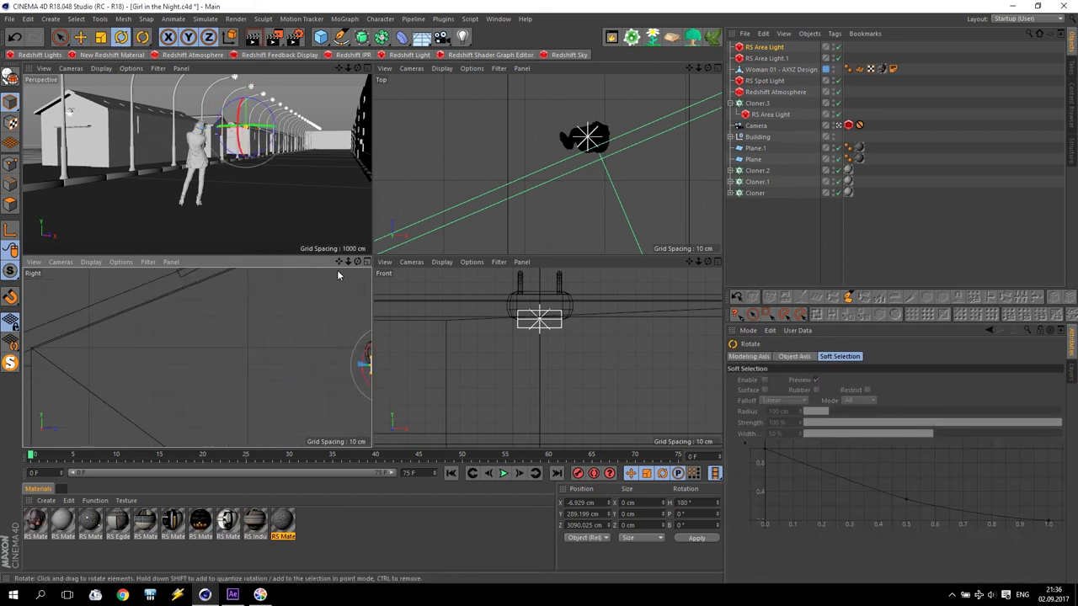
pyautogui.scroll(5, 120, 324)
# Refine the light's position in Top view to X −243.852 cm, inside the wall lamp fixture
pyautogui.click(78, 37)
pyautogui.moveTo(203, 385); pyautogui.dragTo(220, 385)
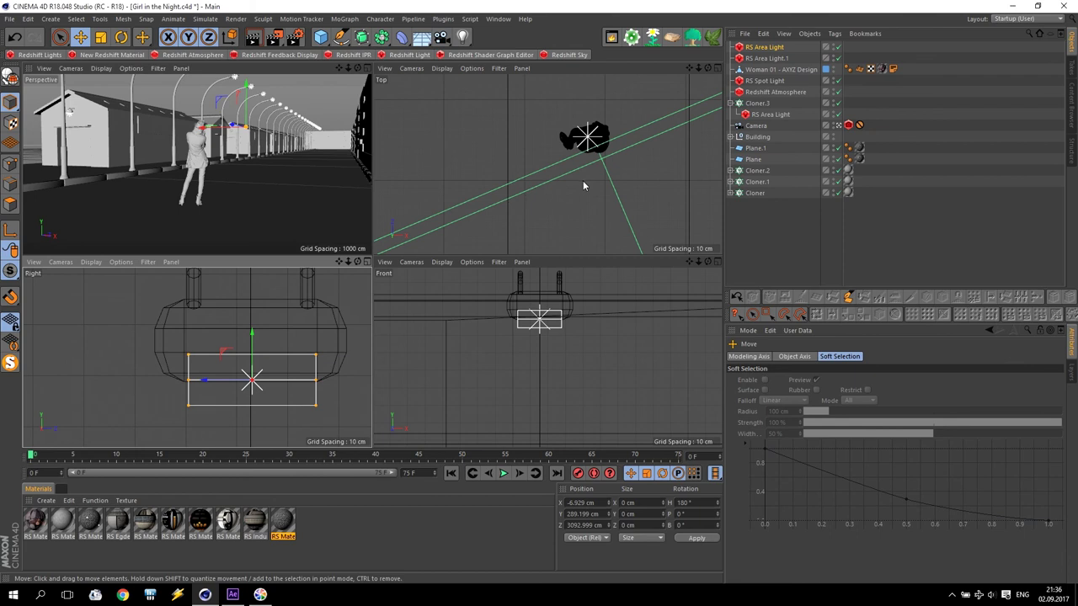
pyautogui.scroll(-5, 583, 180)
pyautogui.moveTo(692, 68); pyautogui.dragTo(516, 176)
pyautogui.scroll(3, 514, 217)
pyautogui.scroll(2, 486, 185)
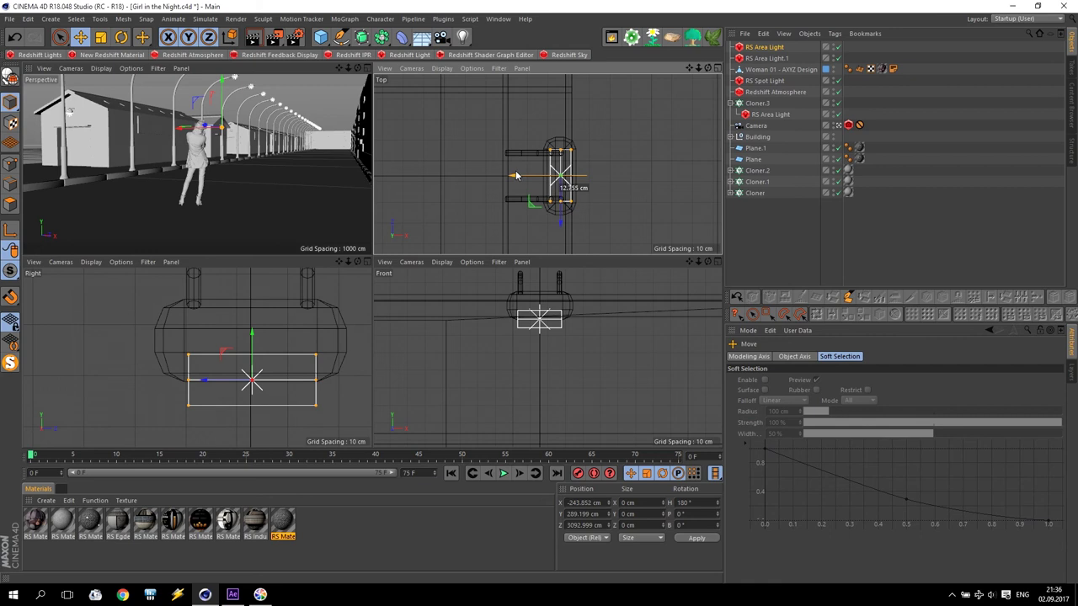
pyautogui.middleClick(238, 140)
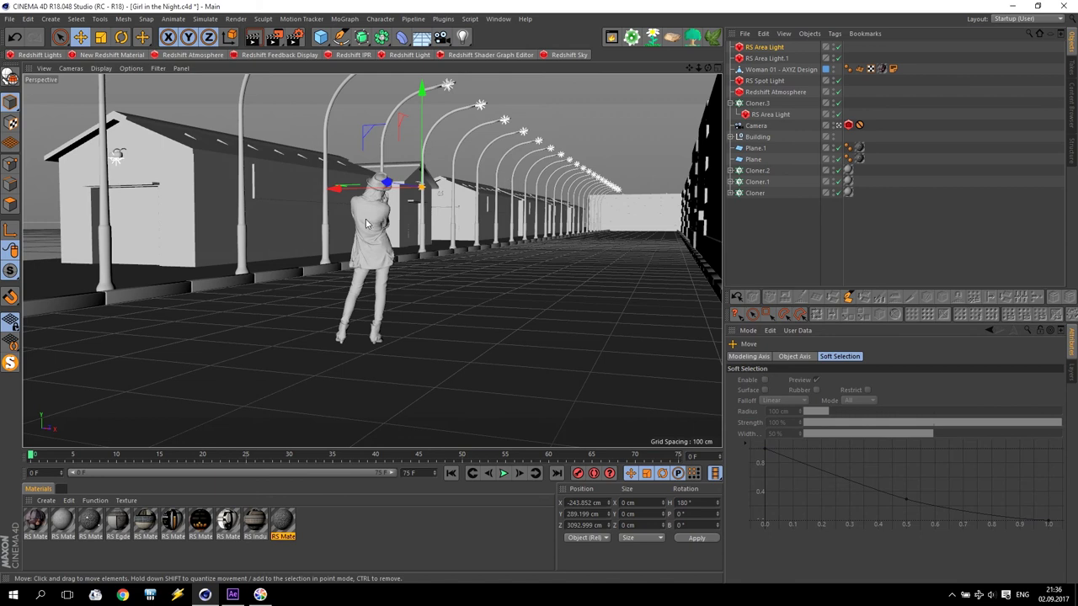
# Select Hull Ind.4 and RS Area Light.1, try moving them along Z, then undo it
pyautogui.click(412, 216)
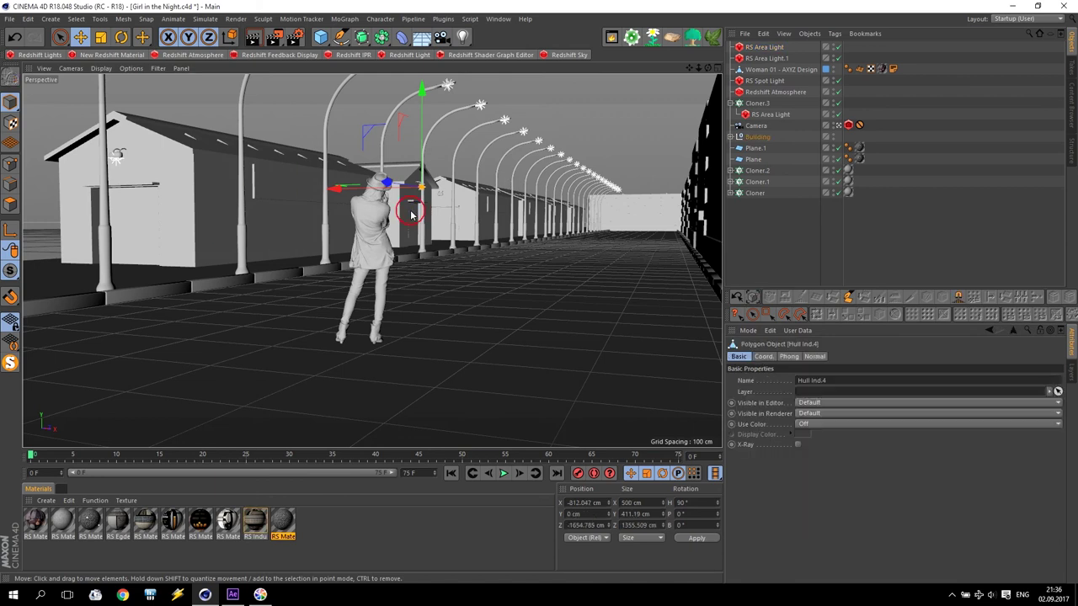
pyautogui.keyDown('ctrl'); pyautogui.click(783, 58); pyautogui.keyUp('ctrl')
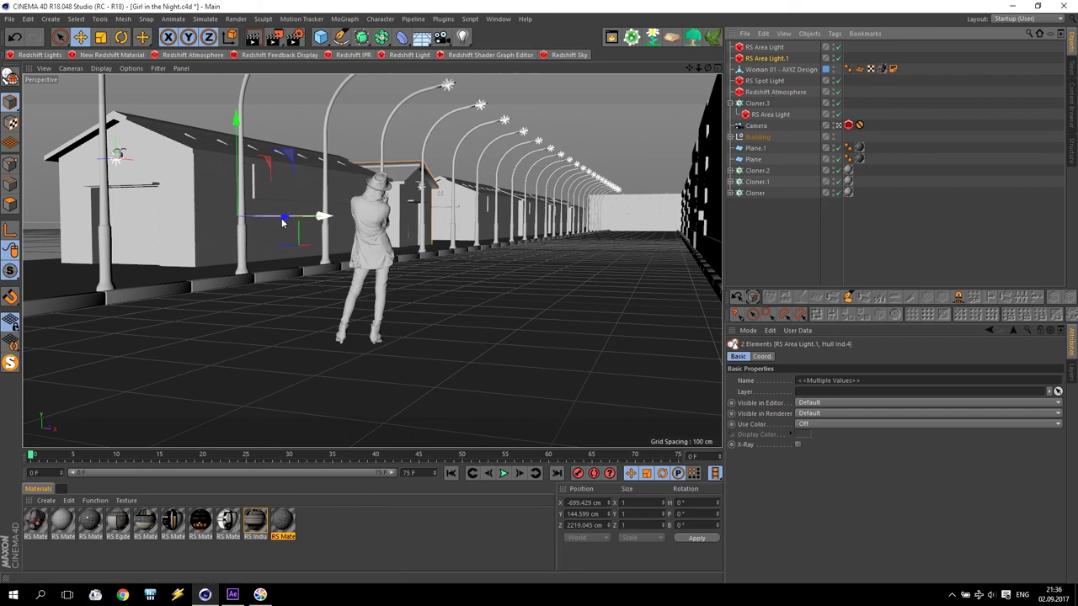
pyautogui.moveTo(282, 224); pyautogui.dragTo(290, 225)
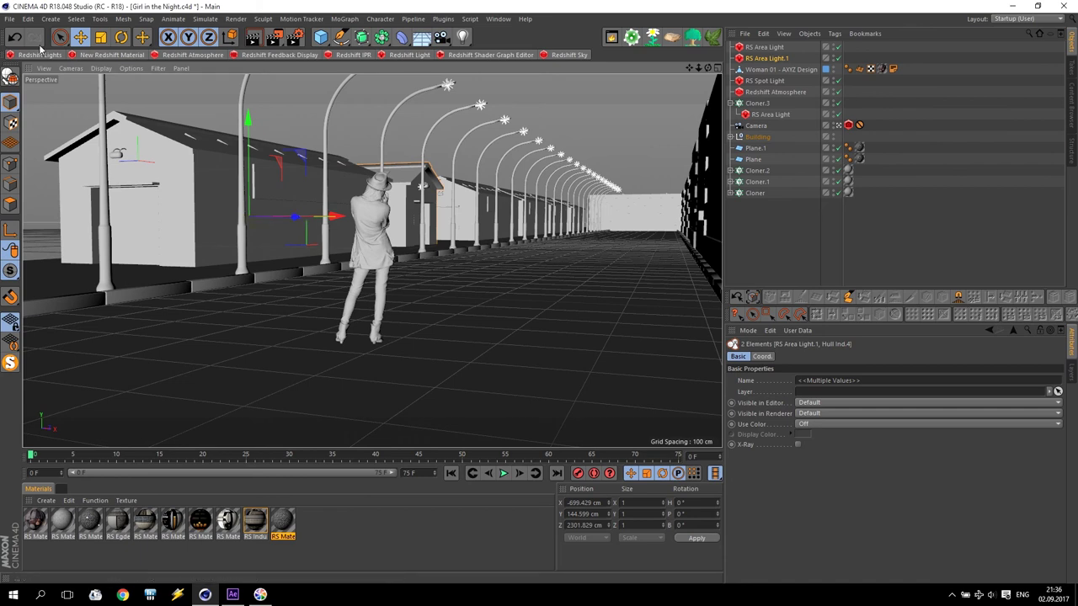
pyautogui.click(14, 36)
pyautogui.middleClick(422, 140)
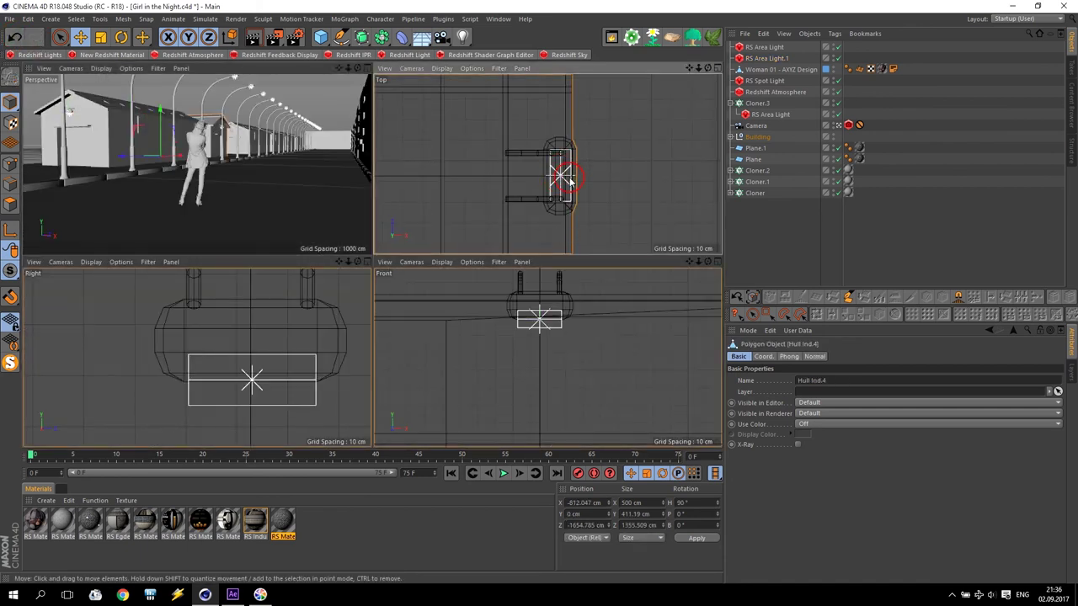
# Move the new RS Area Light and Hull Ind.4 farther down the street, then reopen the Redshift IPR
pyautogui.click(765, 59)
pyautogui.click(764, 48)
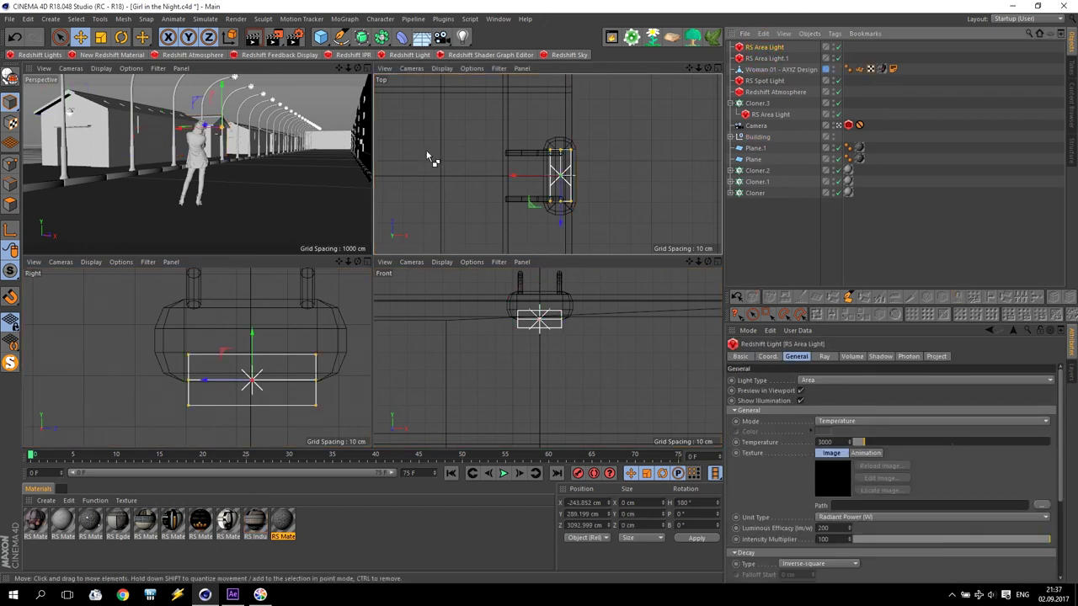
pyautogui.keyDown('shift'); pyautogui.click(211, 149); pyautogui.keyUp('shift')
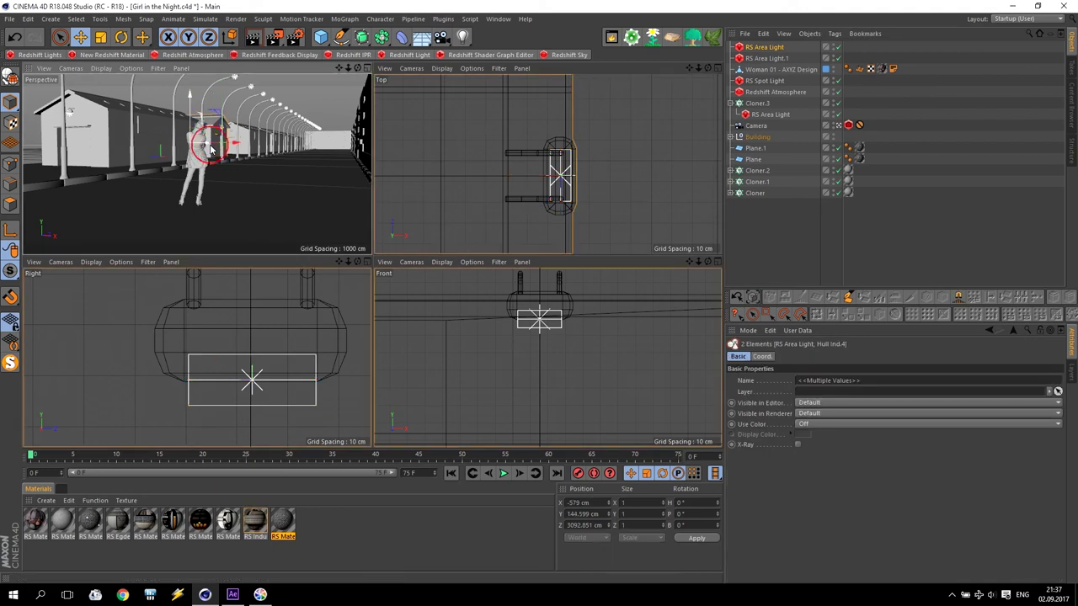
pyautogui.scroll(-5, 493, 173)
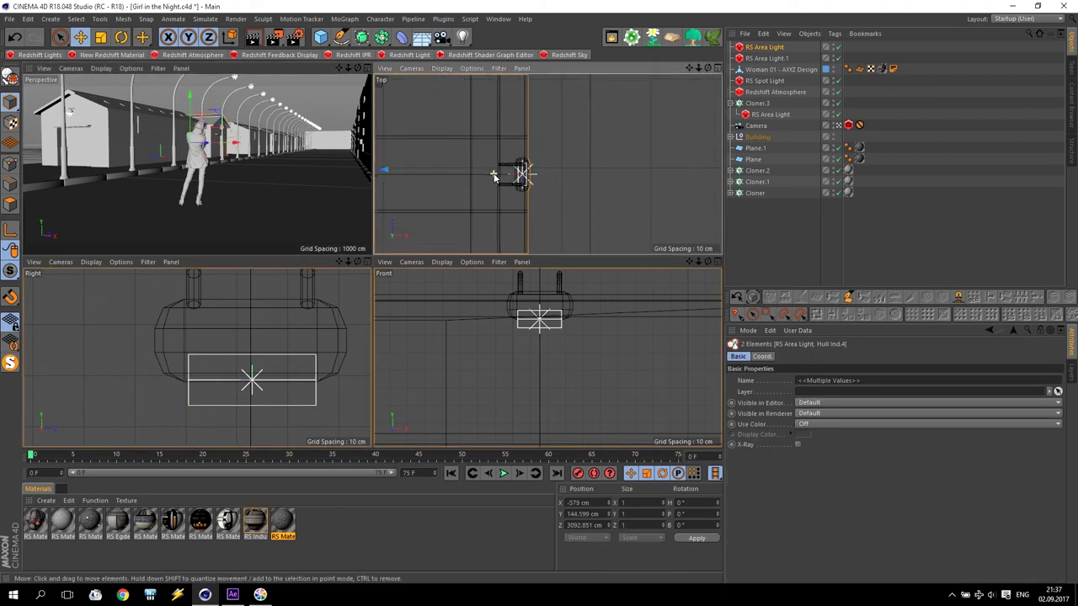
pyautogui.moveTo(400, 151); pyautogui.dragTo(412, 98)
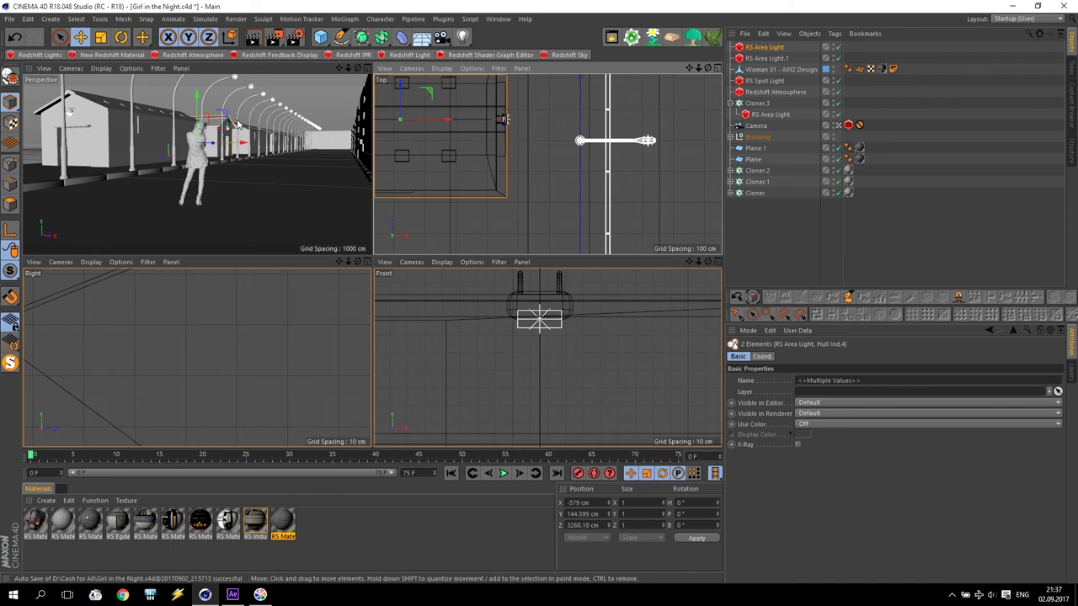
pyautogui.middleClick(239, 130)
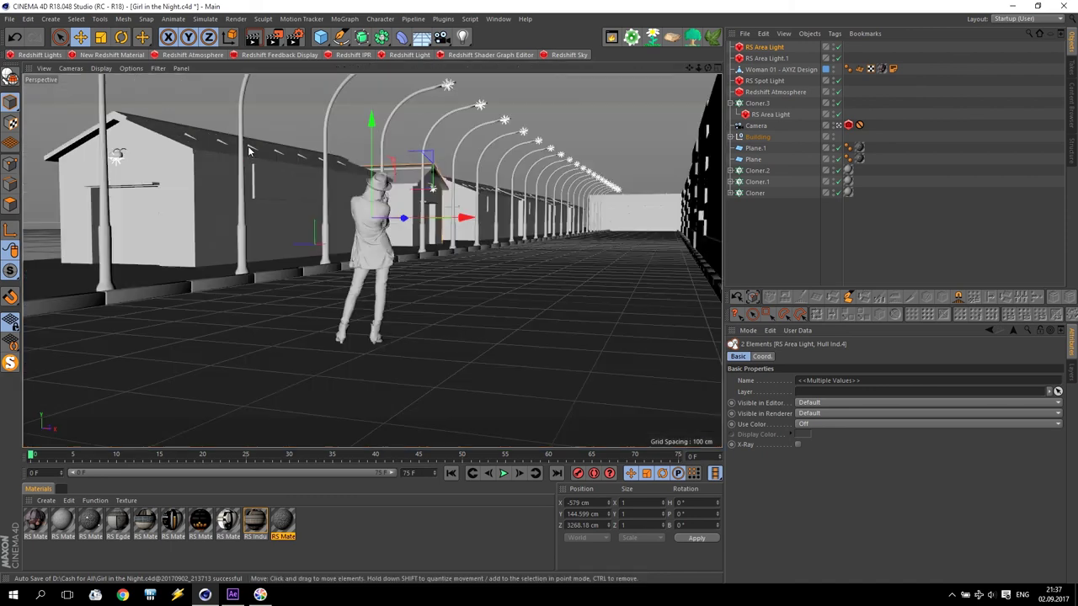
pyautogui.click(353, 54)
# Start the live render and give both RS Area Lights Luminous Efficacy 300 and Intensity Multiplier 150
pyautogui.click(39, 110)
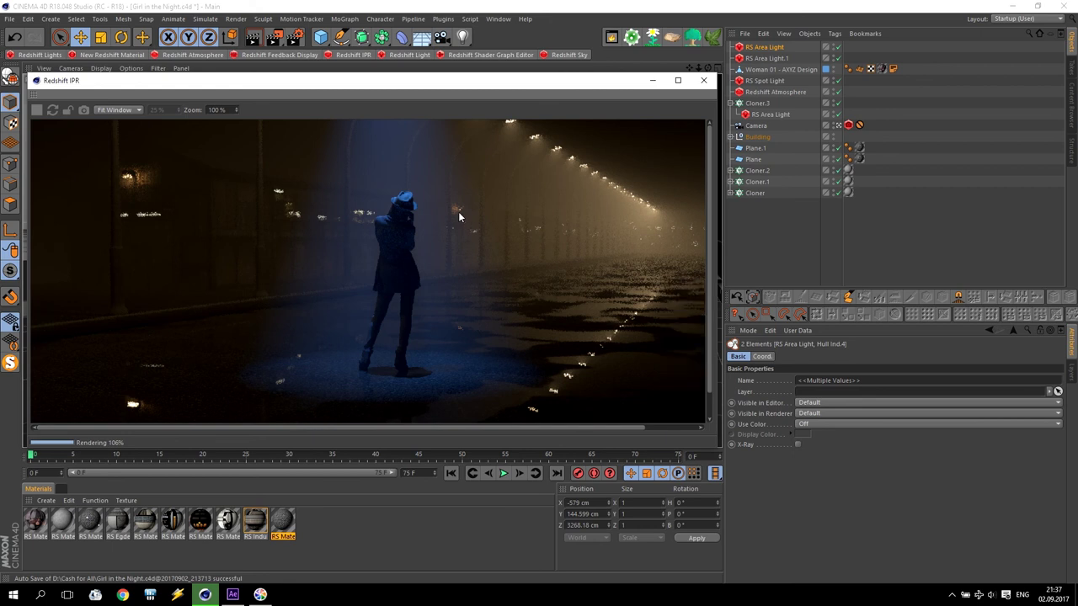
pyautogui.click(771, 48)
pyautogui.keyDown('ctrl'); pyautogui.click(774, 59); pyautogui.keyUp('ctrl')
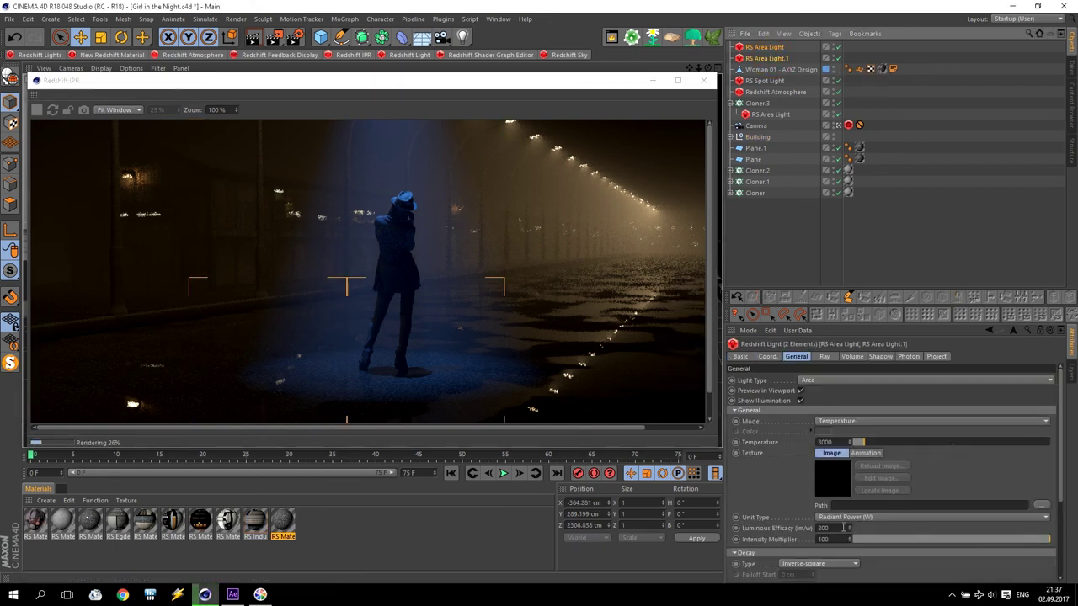
pyautogui.click(843, 528)
pyautogui.write('300')
pyautogui.press('Return')
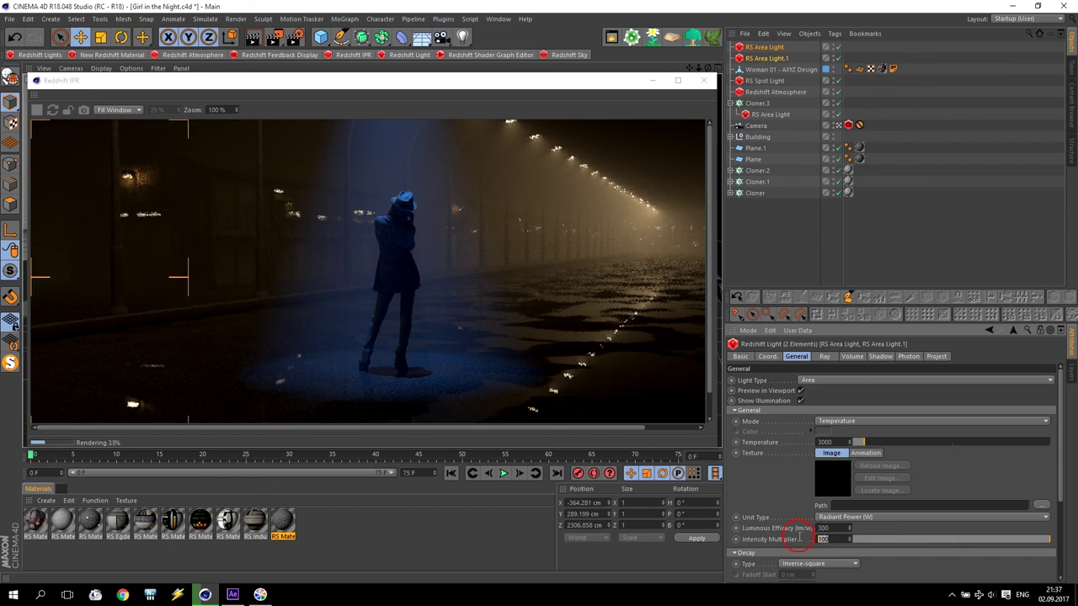
pyautogui.press('Return')
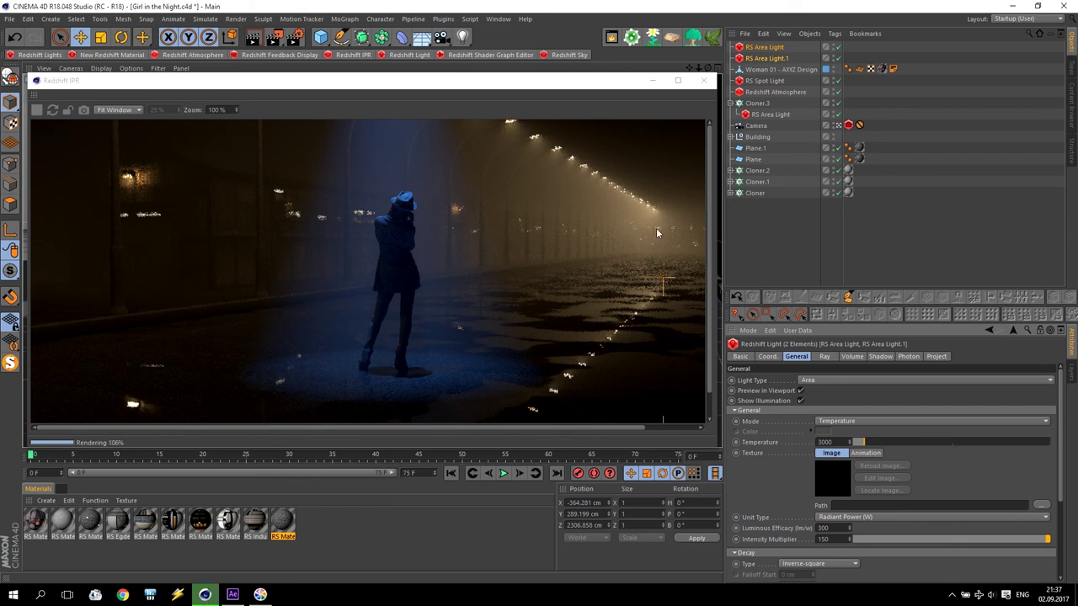
# Lower both lights' Luminous Efficacy to 250 and close the live render window
pyautogui.click(776, 526)
pyautogui.write('250')
pyautogui.press('Return')
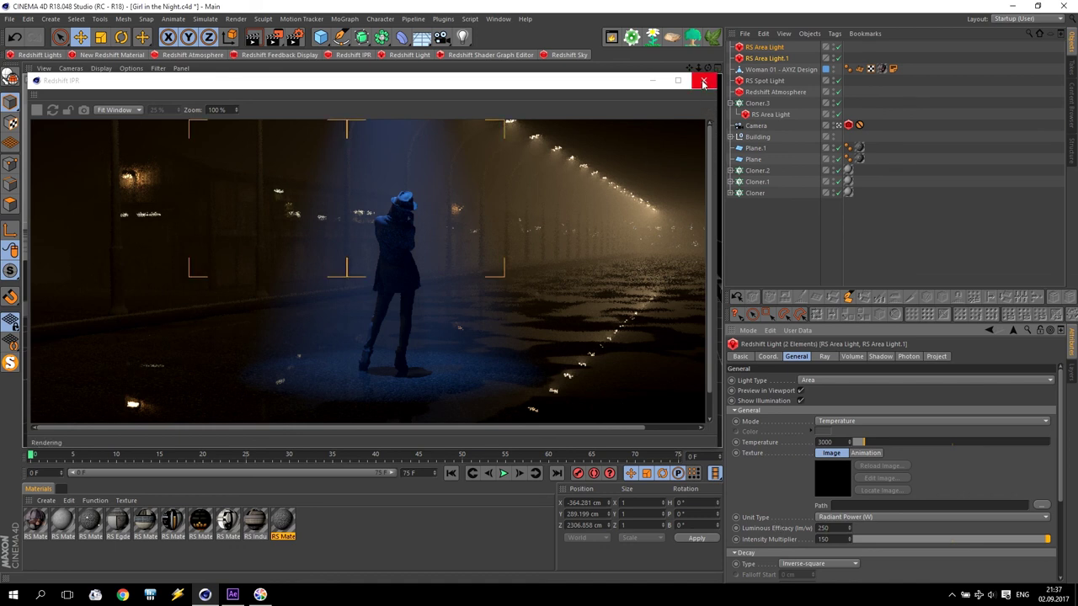
pyautogui.click(704, 80)
# Set Redshift unified sampling minimum and maximum samples to 512 in Render Settings
pyautogui.click(298, 39)
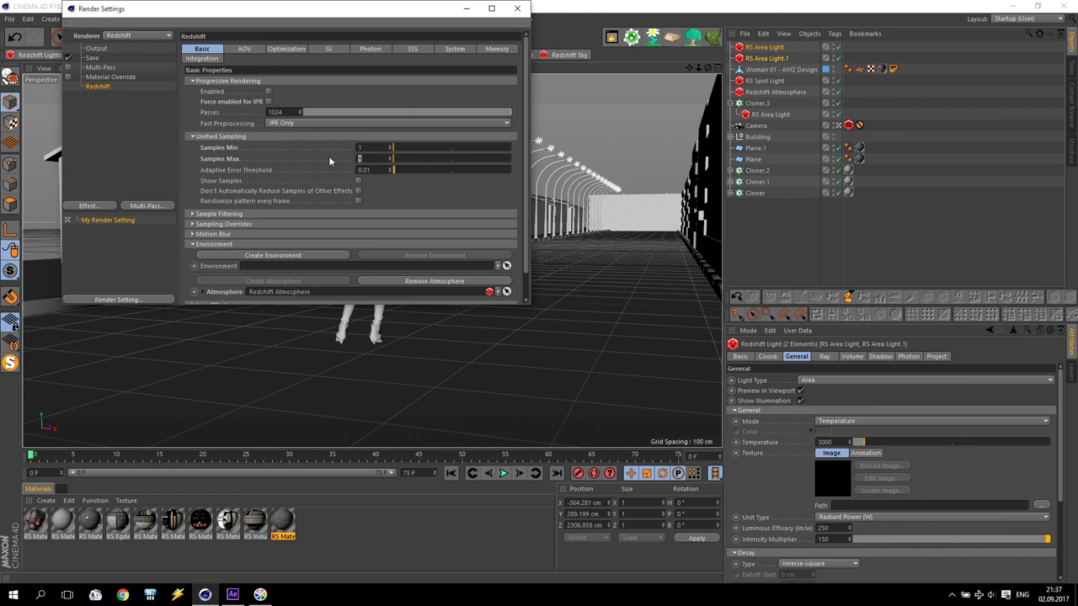
pyautogui.write('512')
pyautogui.click(357, 148)
pyautogui.press('Return')
# Review the Output, Save and Redshift settings pages, then close Render Settings
pyautogui.click(99, 48)
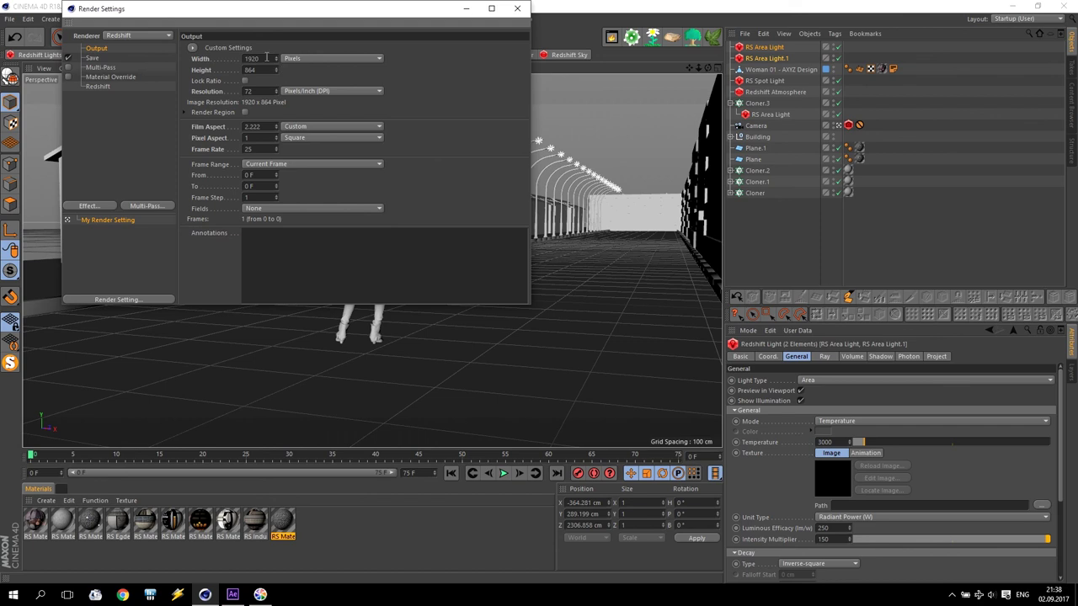
pyautogui.click(93, 58)
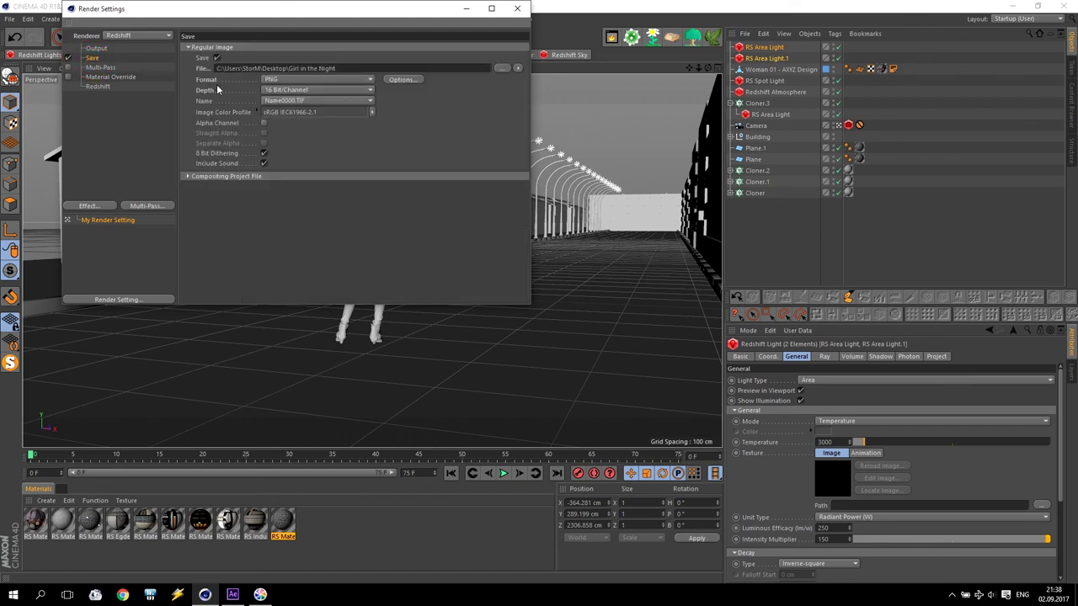
pyautogui.click(101, 67)
pyautogui.click(108, 76)
pyautogui.click(98, 86)
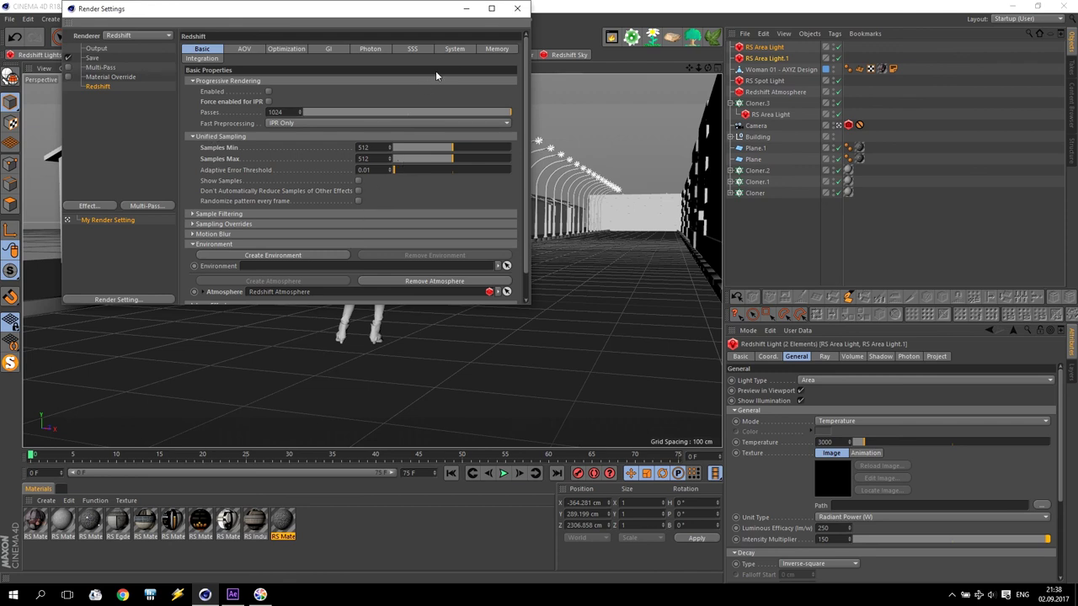
pyautogui.click(455, 48)
pyautogui.click(517, 9)
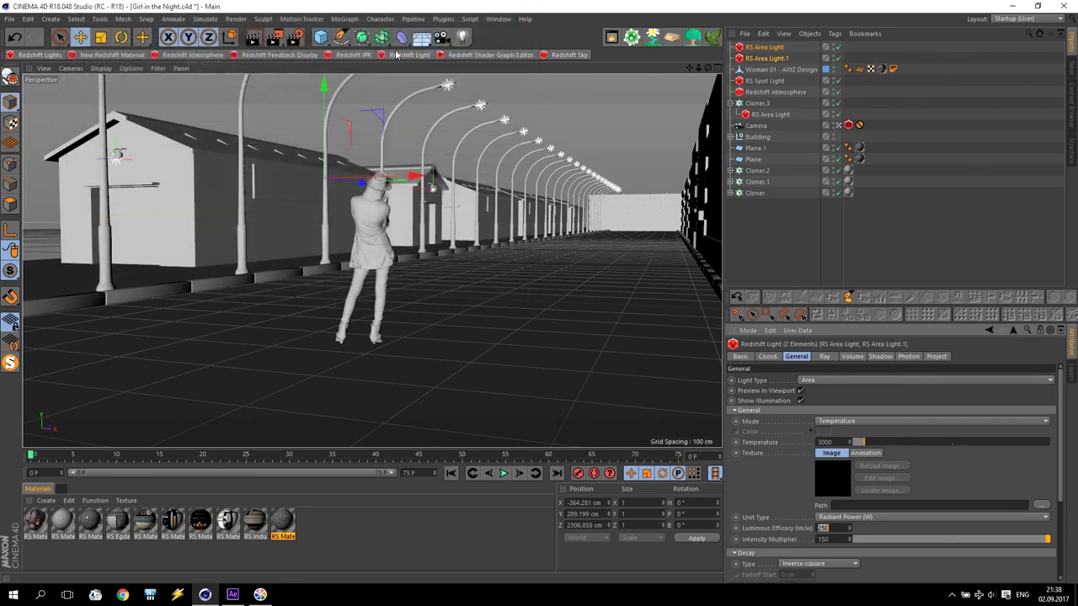
# Render the final image to the Picture Viewer and widen the History panel to show render times
pyautogui.click(274, 39)
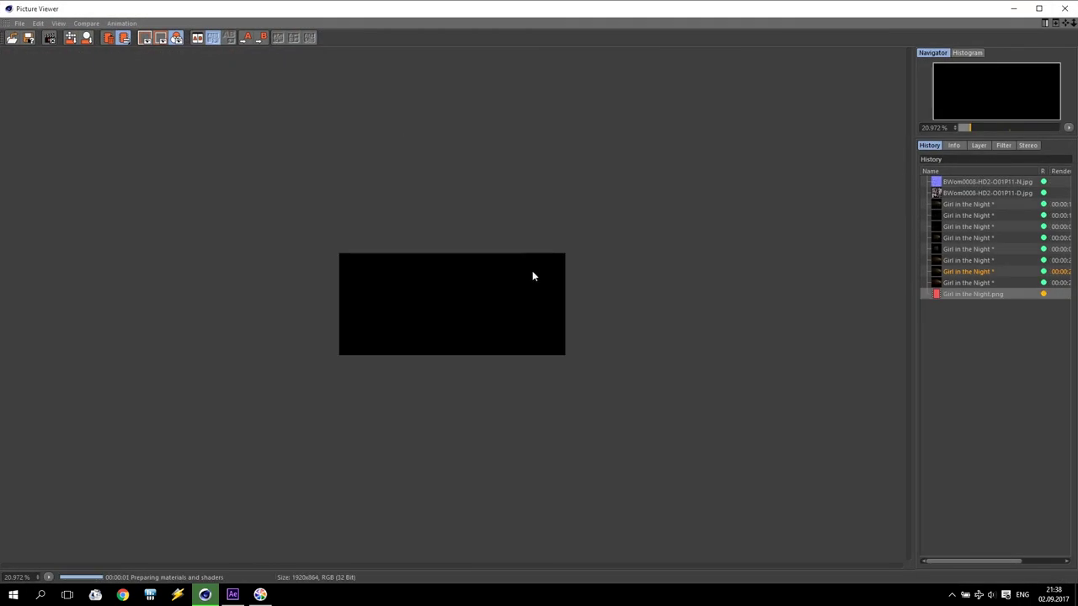
pyautogui.scroll(5, 531, 297)
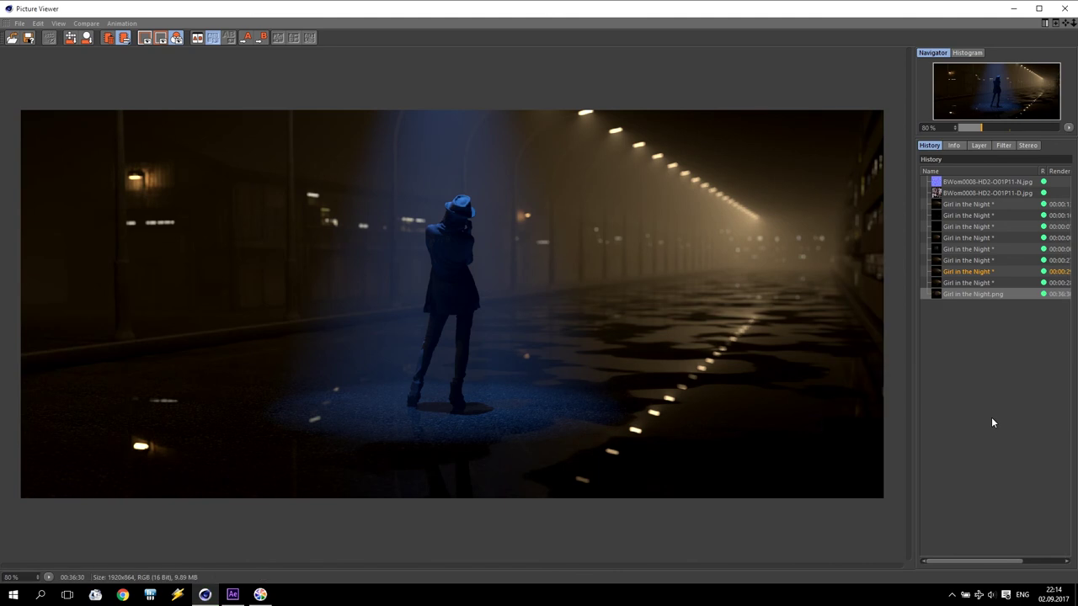
pyautogui.moveTo(913, 373); pyautogui.dragTo(881, 373)
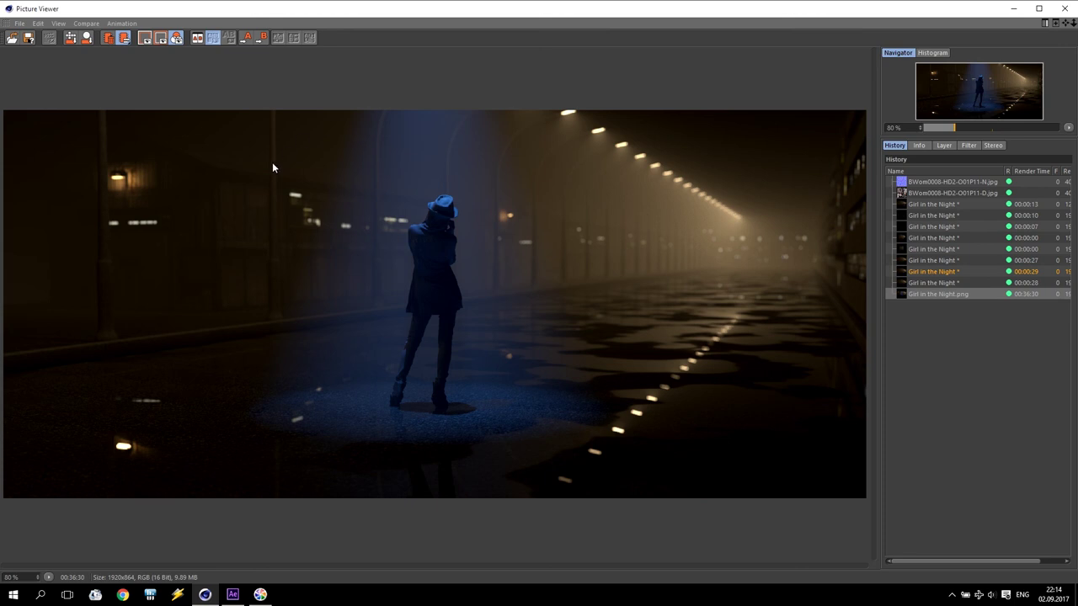
pyautogui.scroll(1, 499, 214)
pyautogui.moveTo(499, 214); pyautogui.dragTo(688, 271)
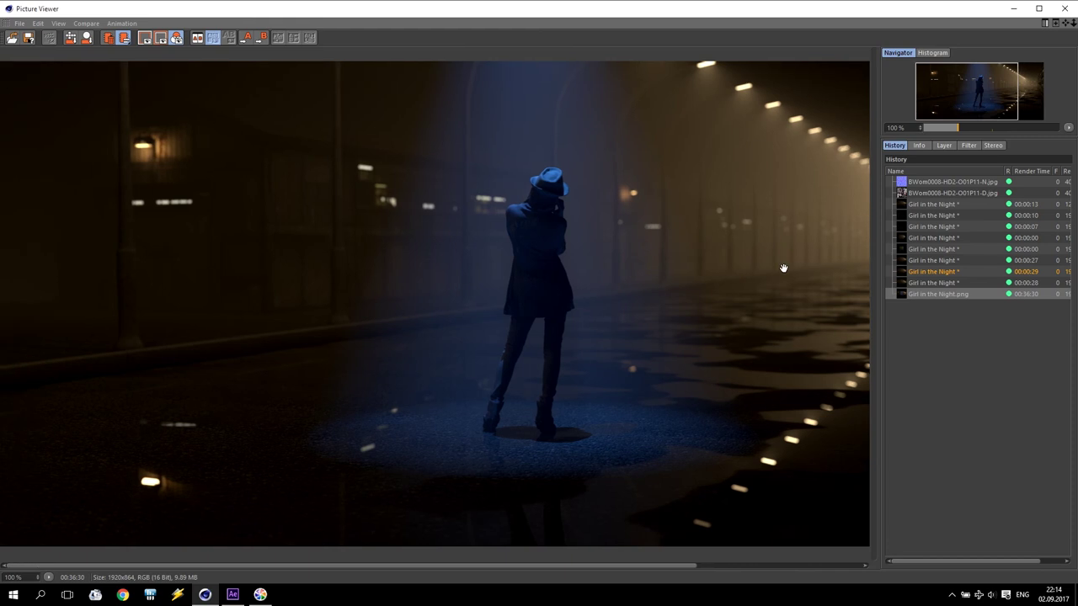
pyautogui.moveTo(779, 267); pyautogui.dragTo(479, 272)
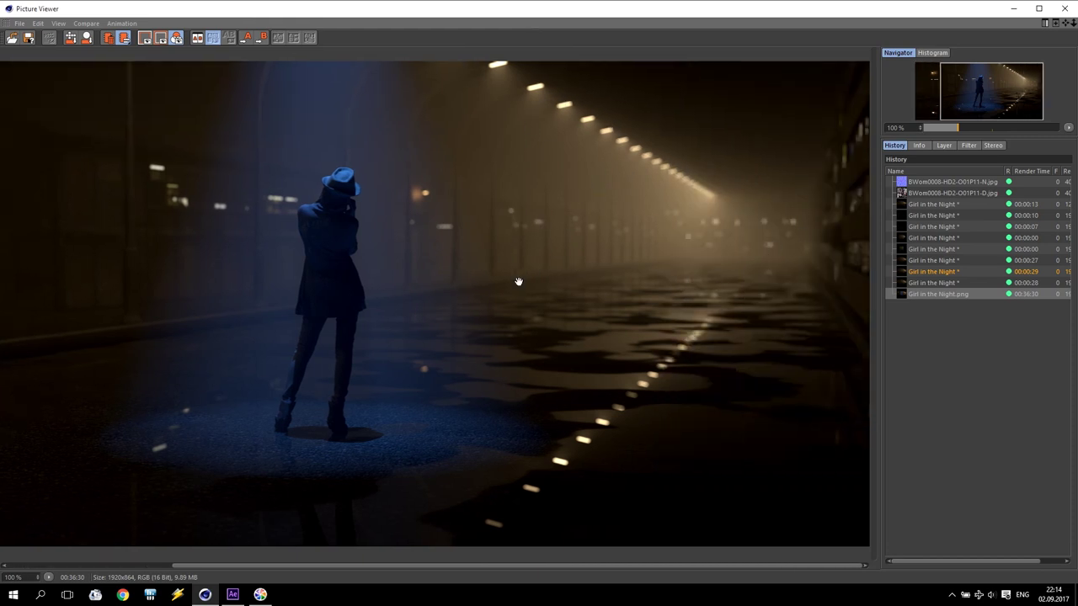
# Inspect the render's hat up close, then return to After Effects and close the Comp 1 timeline
pyautogui.scroll(-1, 566, 334)
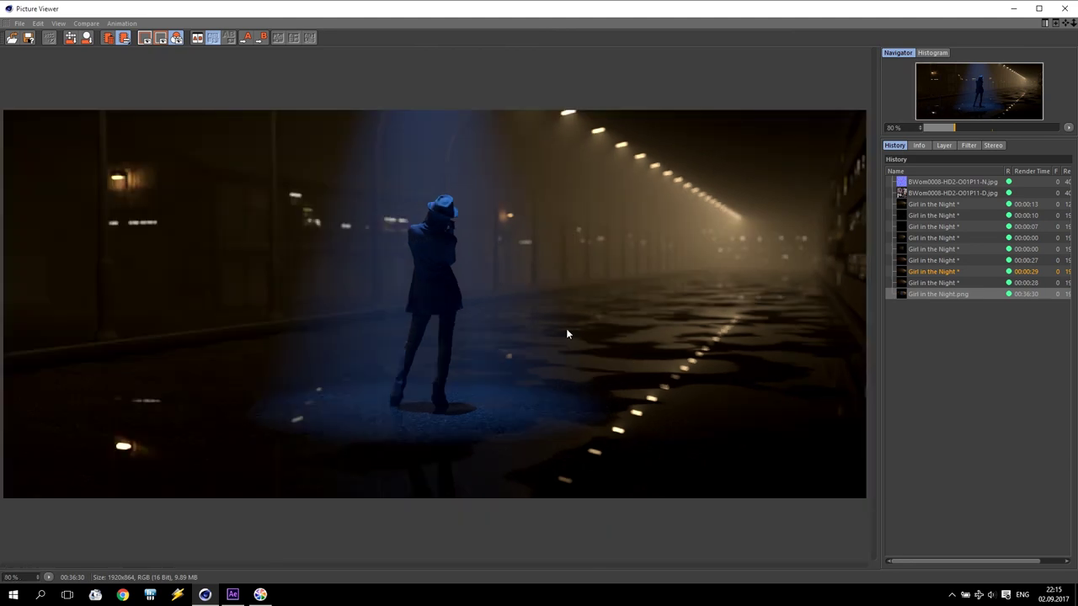
pyautogui.scroll(5, 381, 302)
pyautogui.moveTo(517, 217); pyautogui.dragTo(564, 294)
pyautogui.scroll(-4, 514, 211)
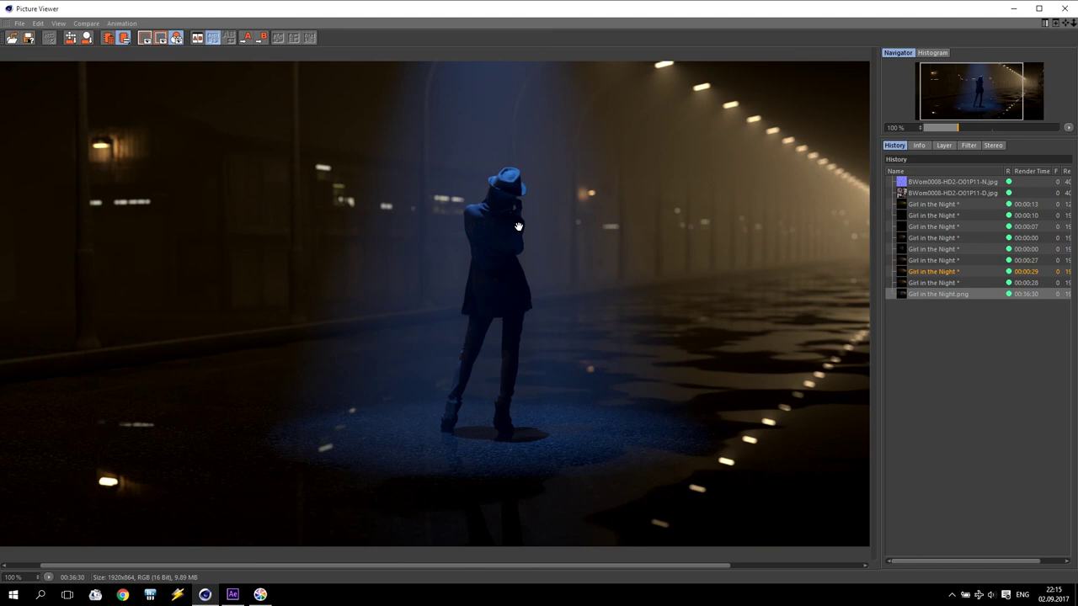
pyautogui.scroll(1, 518, 231)
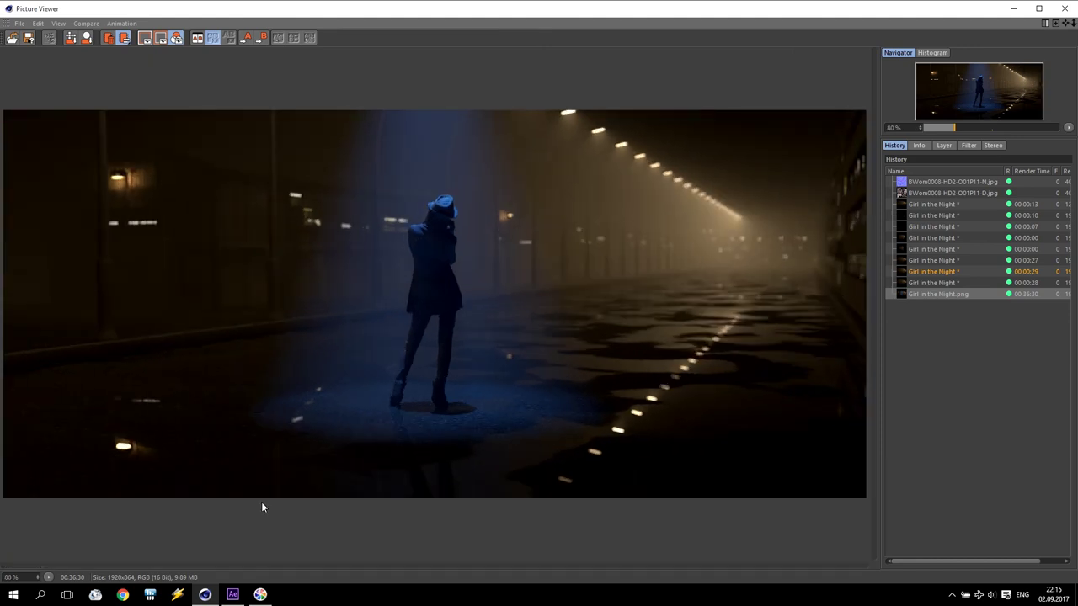
pyautogui.click(233, 596)
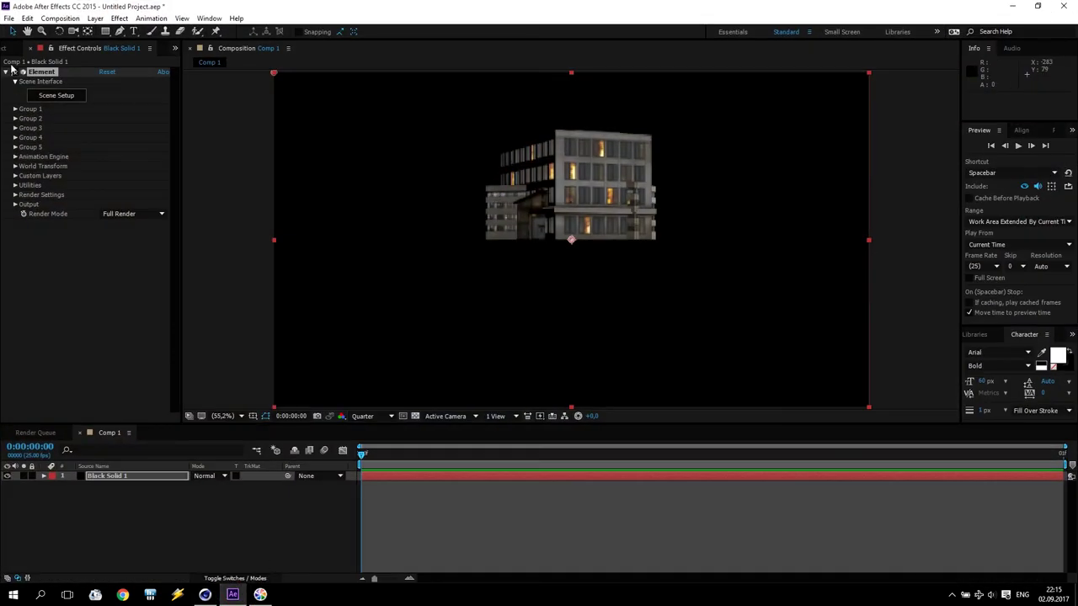
pyautogui.click(81, 433)
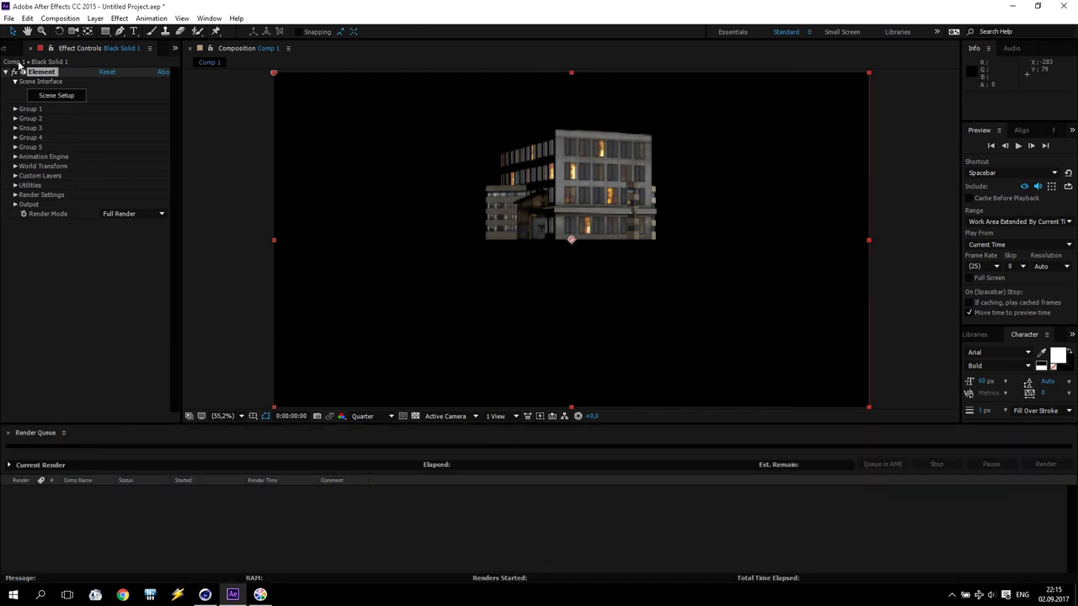
# Import Girl in the Night.png from the Desktop and build a new composition from it
pyautogui.click(3, 49)
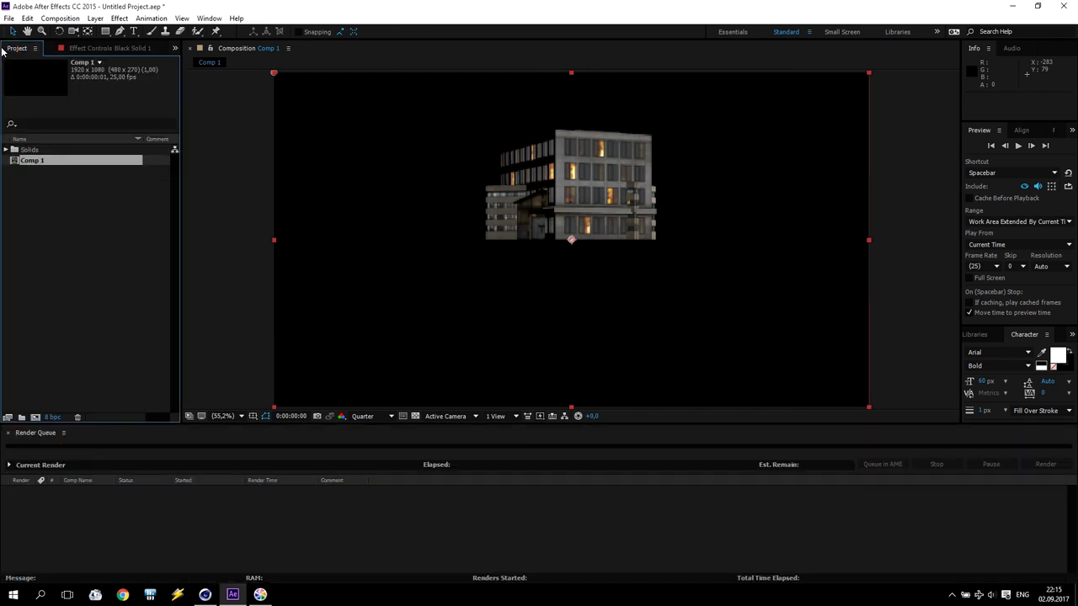
pyautogui.doubleClick(65, 210)
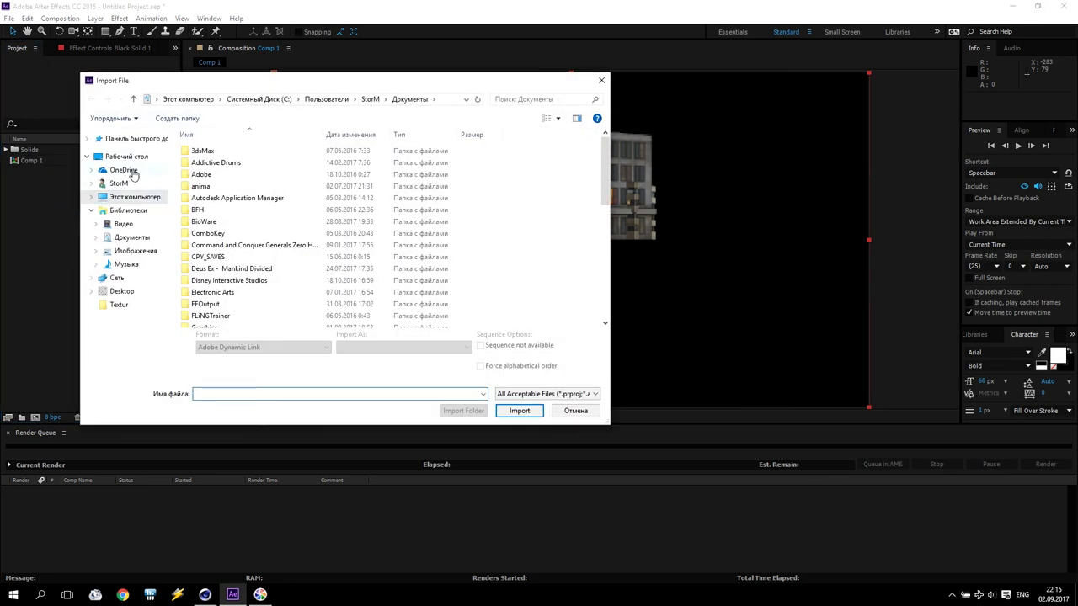
pyautogui.click(128, 157)
pyautogui.click(494, 254)
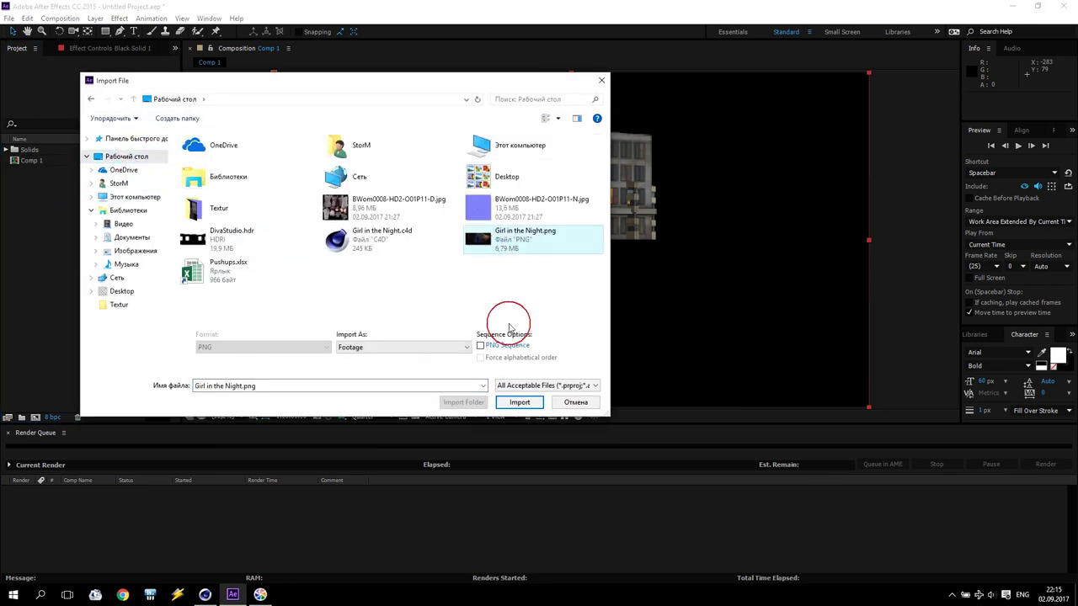
pyautogui.click(520, 401)
pyautogui.moveTo(29, 162); pyautogui.dragTo(38, 419)
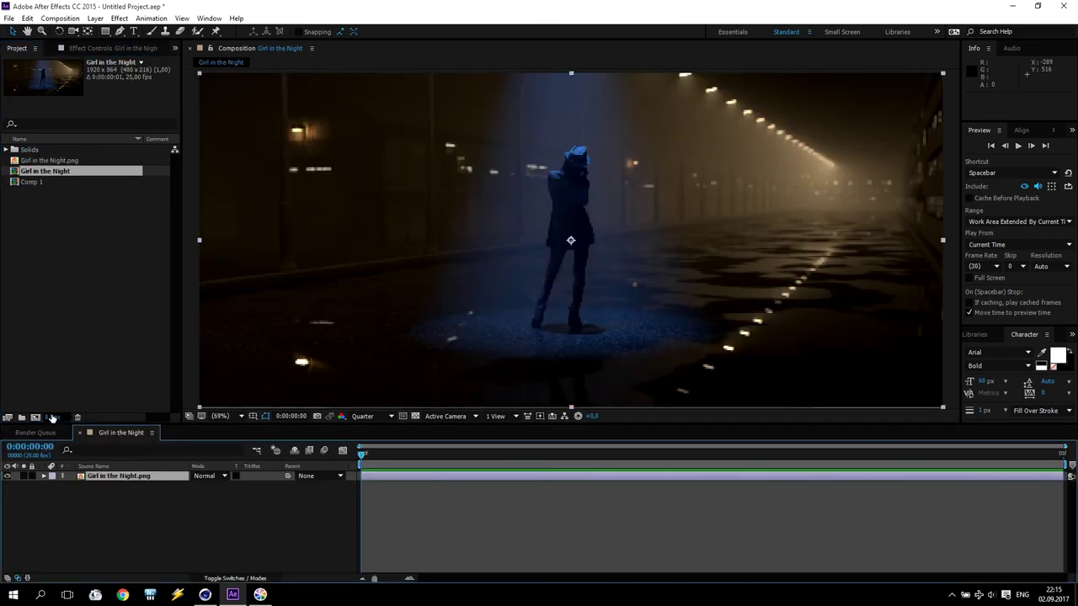
# Set the preview resolution to Full, make the viewer taller, and view at 50%
pyautogui.press(',')
pyautogui.press(',')
pyautogui.press('.')
pyautogui.press('.')
pyautogui.press('.')
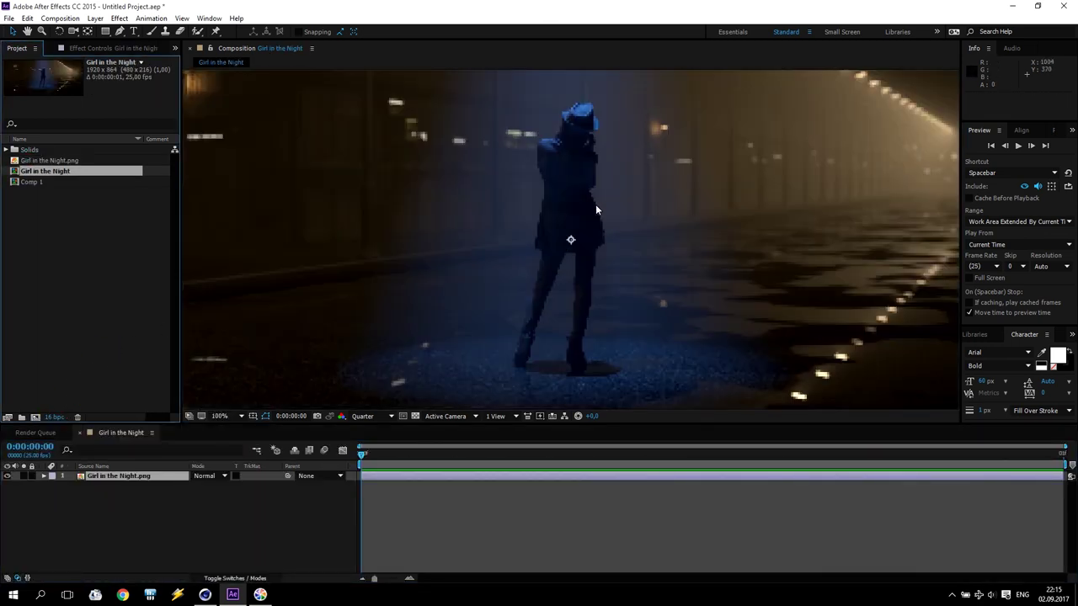
pyautogui.click(368, 416)
pyautogui.click(378, 446)
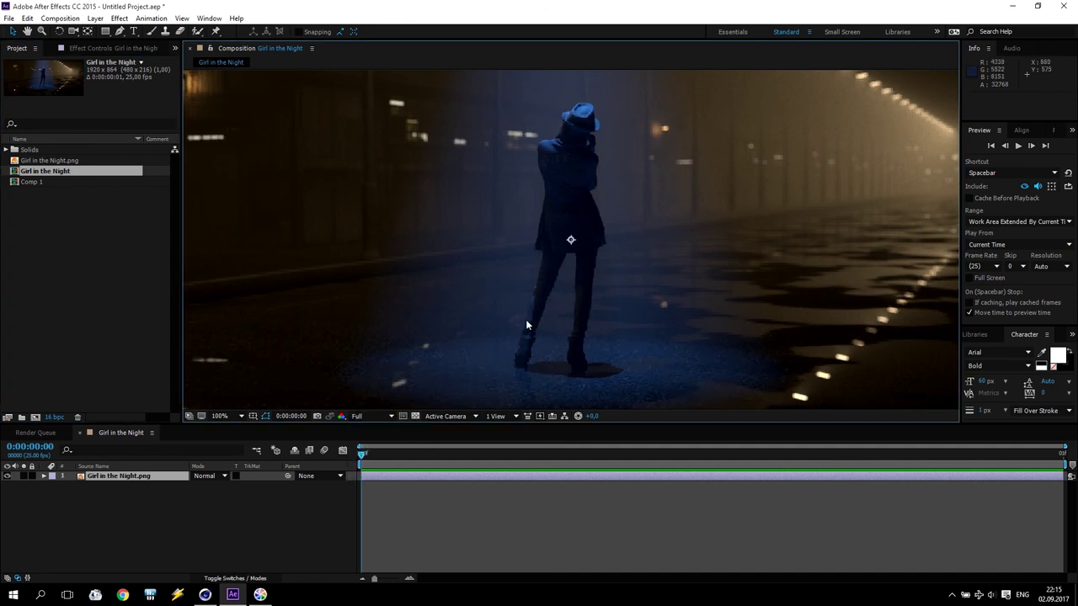
pyautogui.press(',')
pyautogui.press(',')
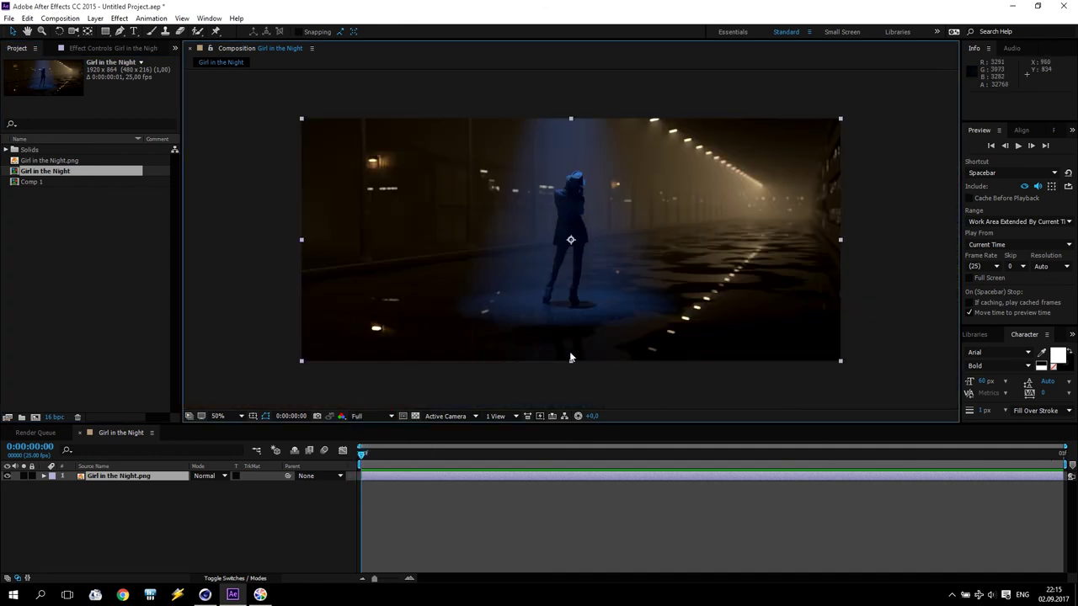
pyautogui.press('.')
pyautogui.press('.')
pyautogui.moveTo(217, 423); pyautogui.dragTo(217, 480)
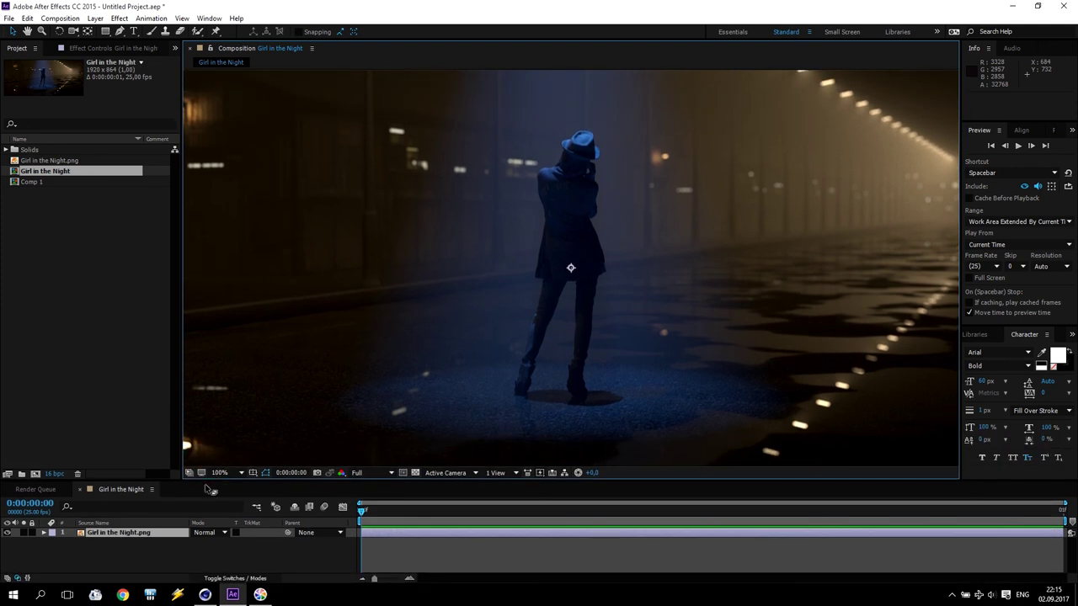
pyautogui.press(',')
pyautogui.press(',')
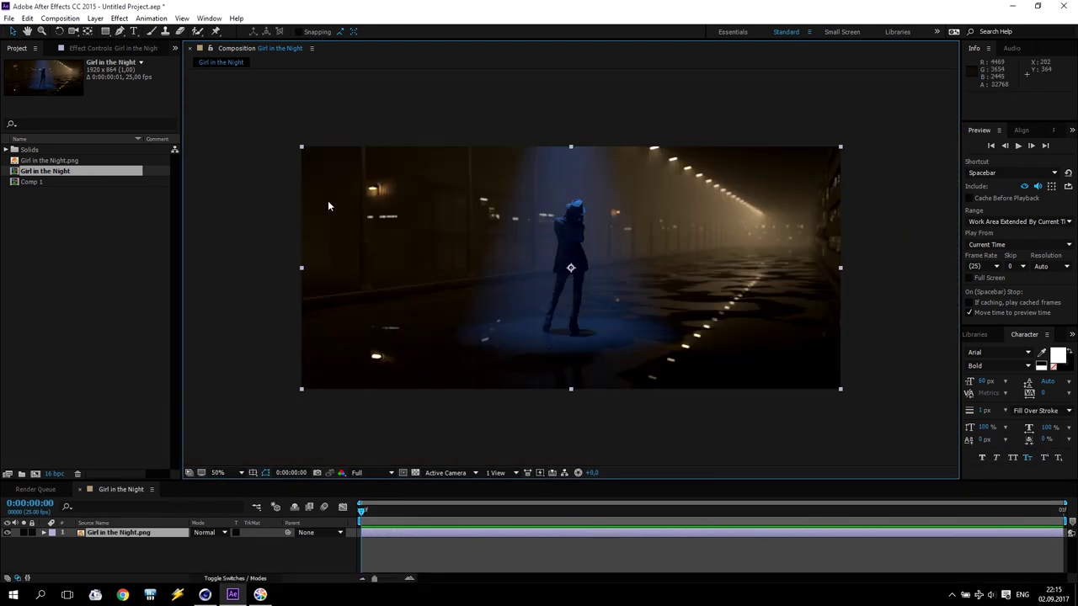
pyautogui.click(95, 18)
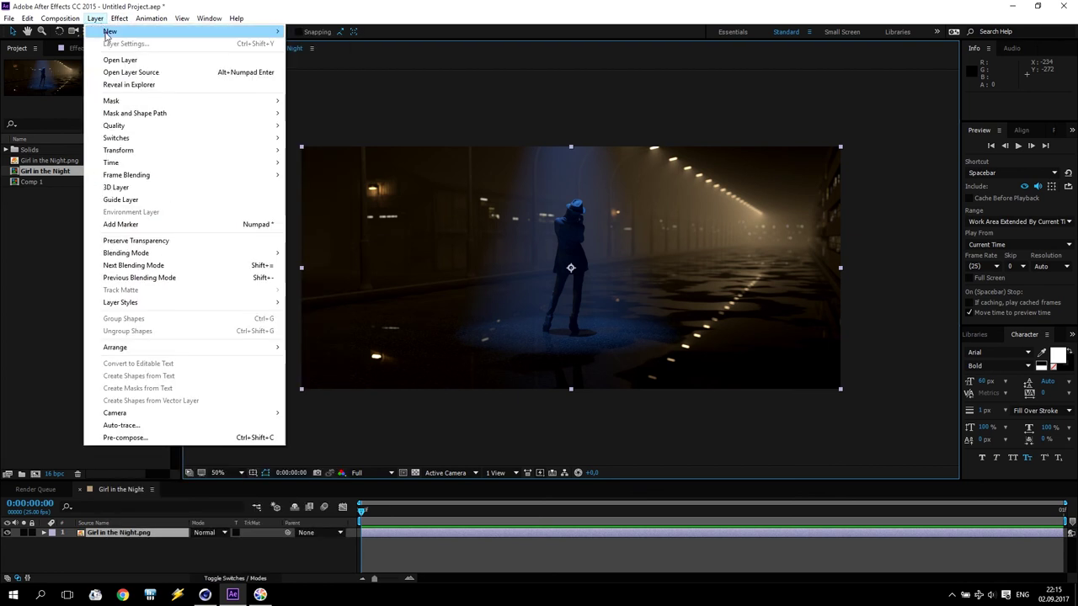
# Create a solid named Optical, apply Video Copilot Optical Flares to it, and open its Options
pyautogui.moveTo(270, 31)
pyautogui.click(331, 45)
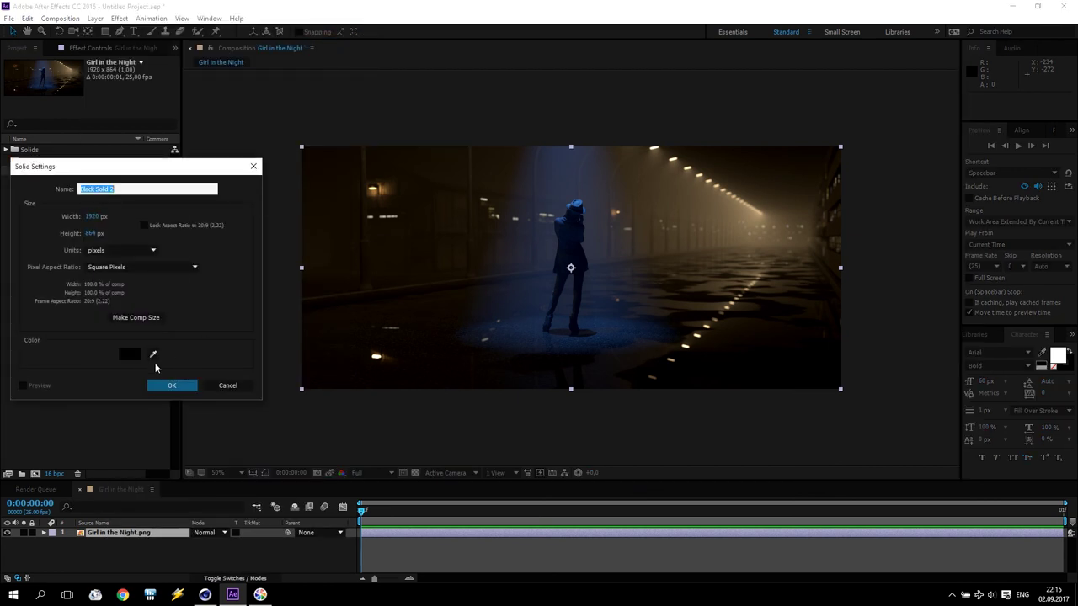
pyautogui.write('Optical')
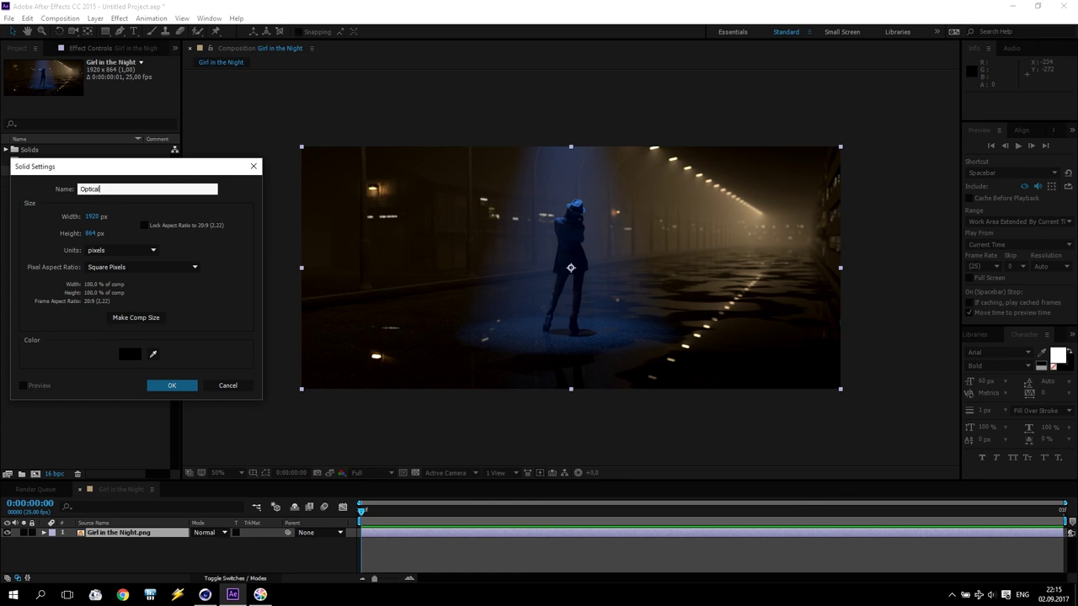
pyautogui.click(179, 383)
pyautogui.click(119, 17)
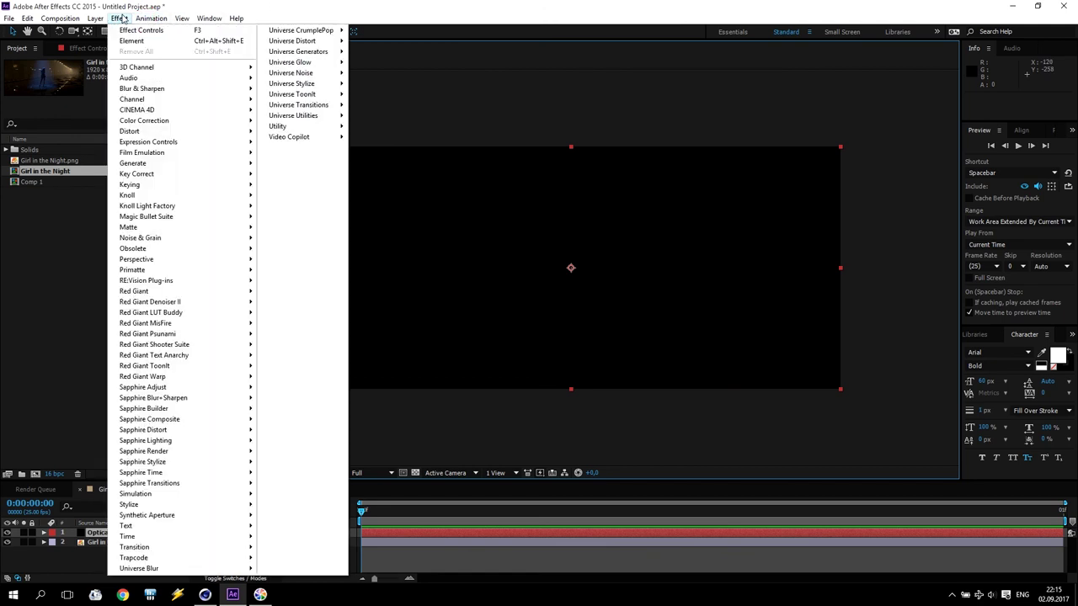
pyautogui.moveTo(283, 139)
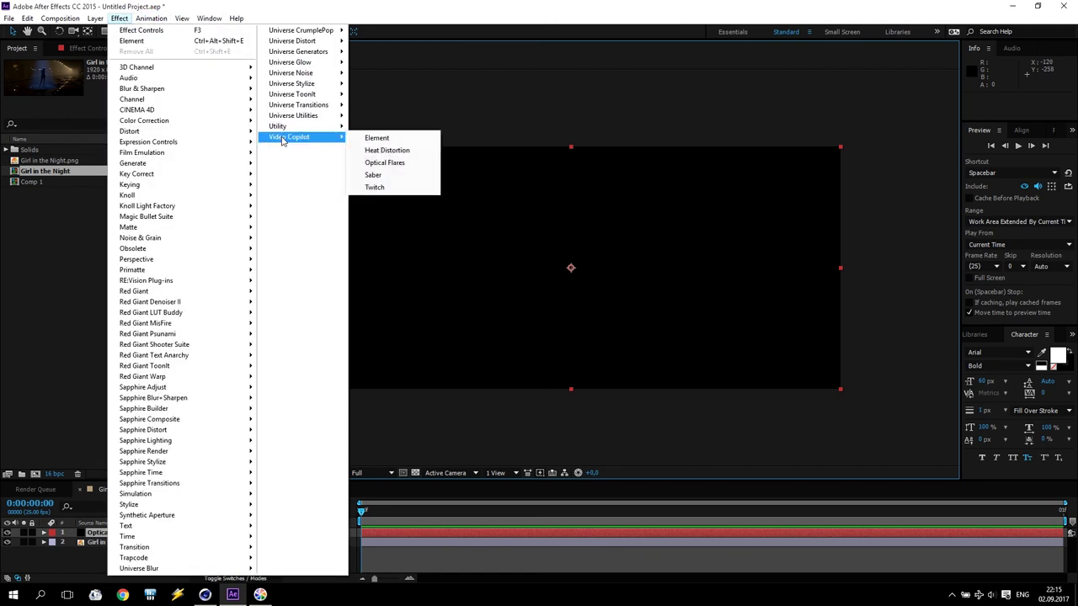
pyautogui.click(401, 164)
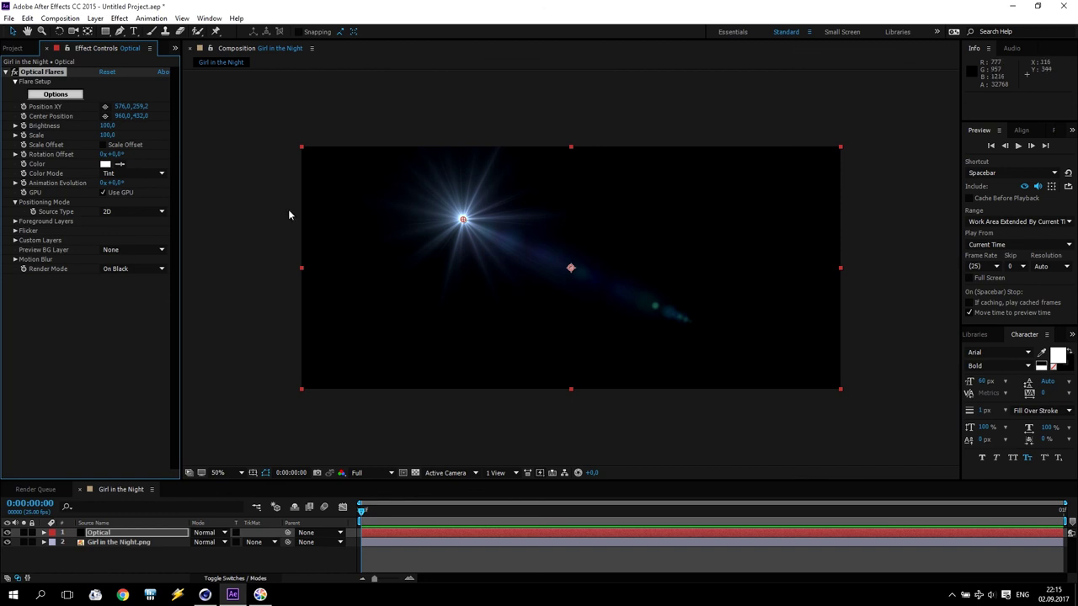
pyautogui.click(67, 96)
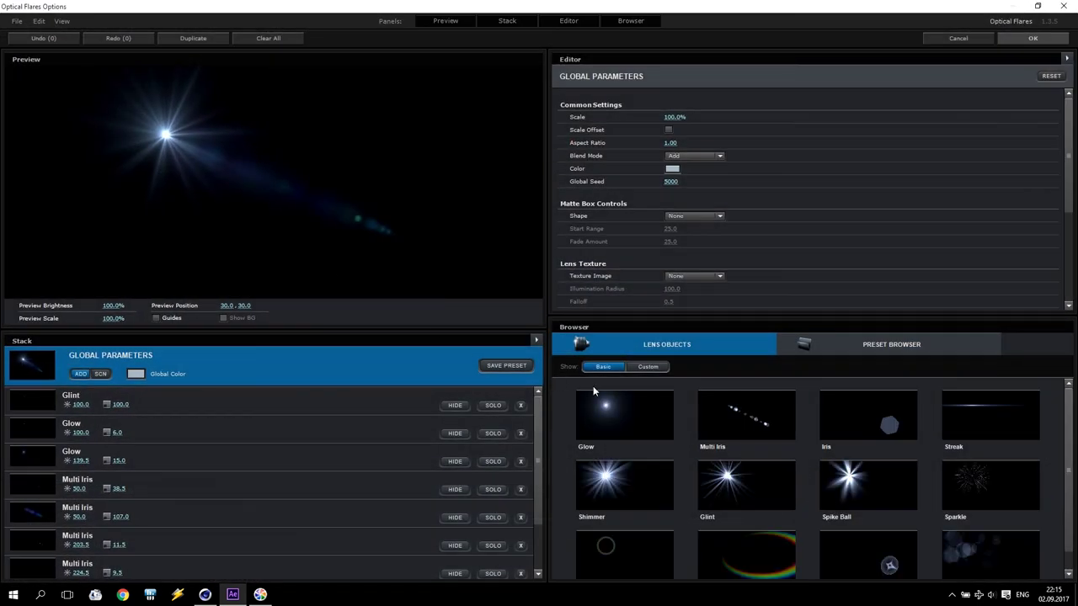
# Remove all the existing elements from the flare stack
pyautogui.click(522, 410)
pyautogui.click(522, 409)
pyautogui.click(522, 409)
pyautogui.click(522, 409)
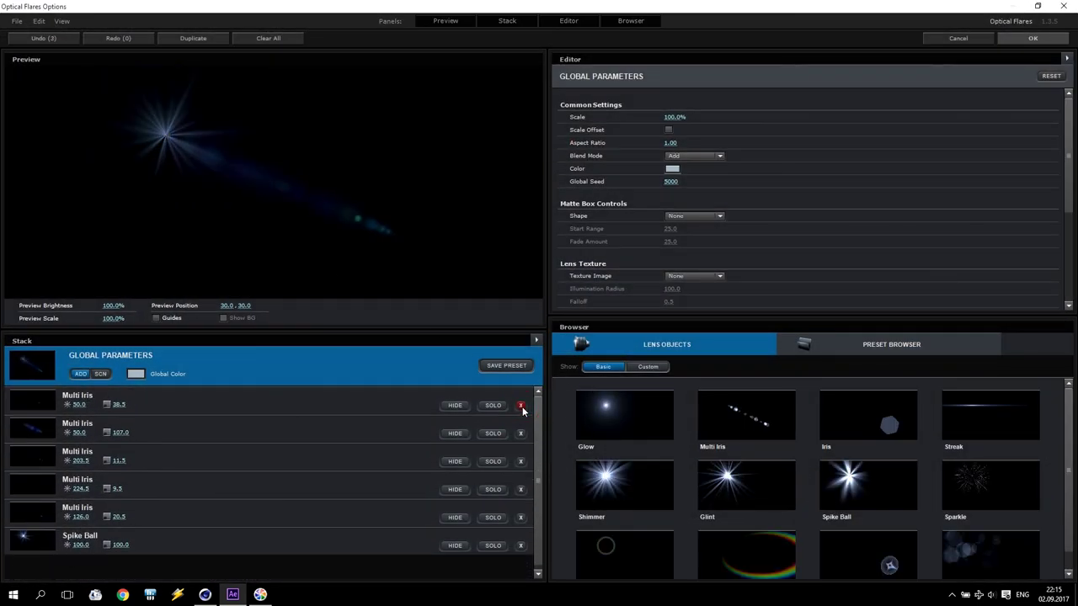
pyautogui.click(523, 409)
pyautogui.click(522, 410)
pyautogui.click(522, 409)
pyautogui.click(522, 409)
pyautogui.click(522, 409)
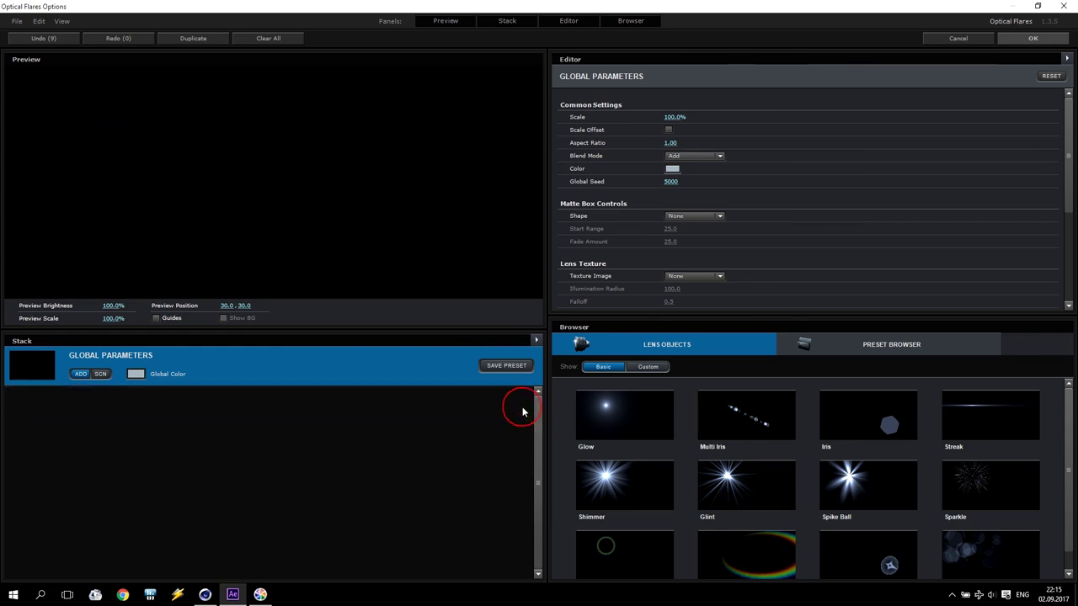
# Set the global colour to warm off-white FFF9E8, add a single Streak element, and apply the flare
pyautogui.click(136, 373)
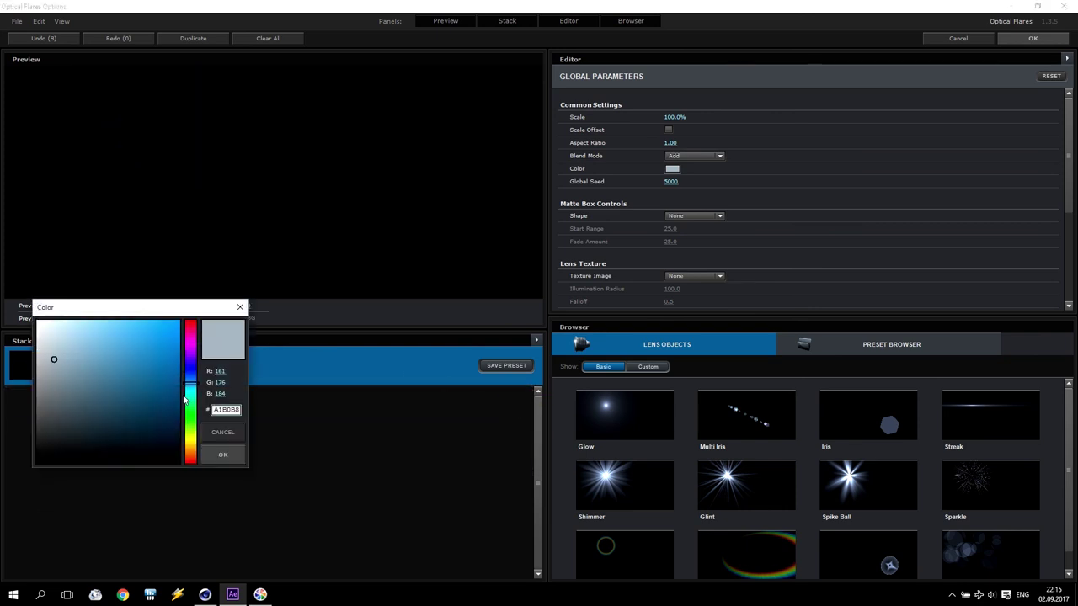
pyautogui.click(193, 440)
pyautogui.moveTo(67, 330); pyautogui.dragTo(50, 309)
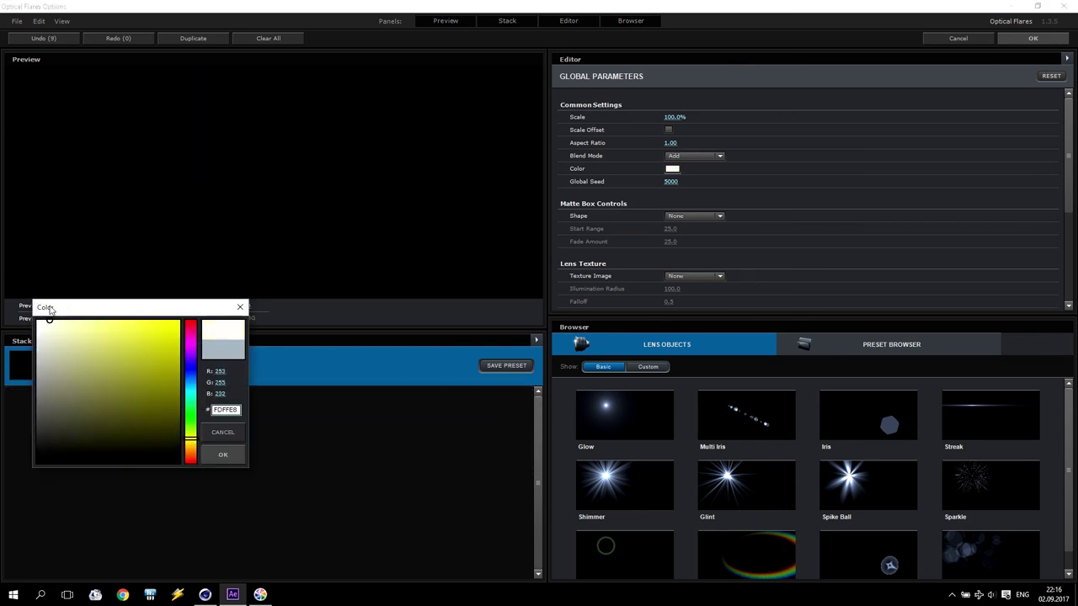
pyautogui.click(190, 447)
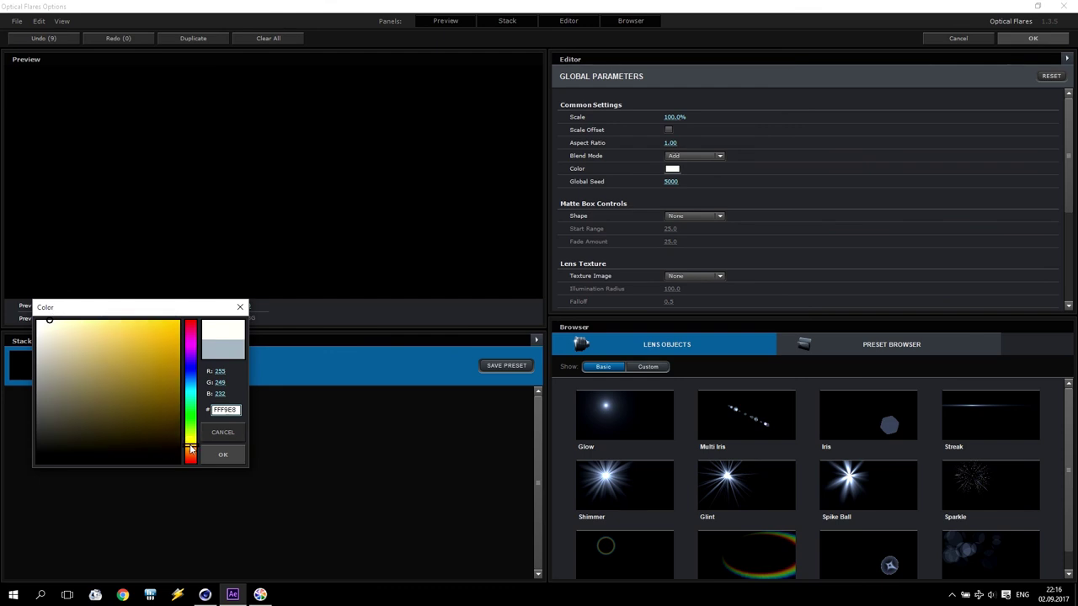
pyautogui.click(52, 321)
pyautogui.click(223, 455)
pyautogui.click(952, 425)
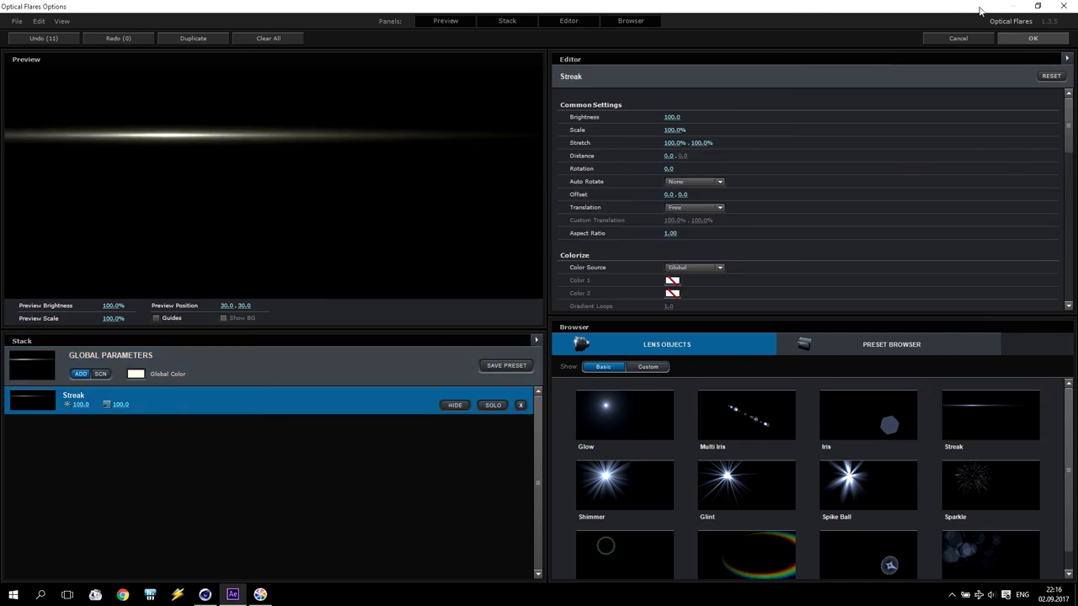
pyautogui.click(1030, 39)
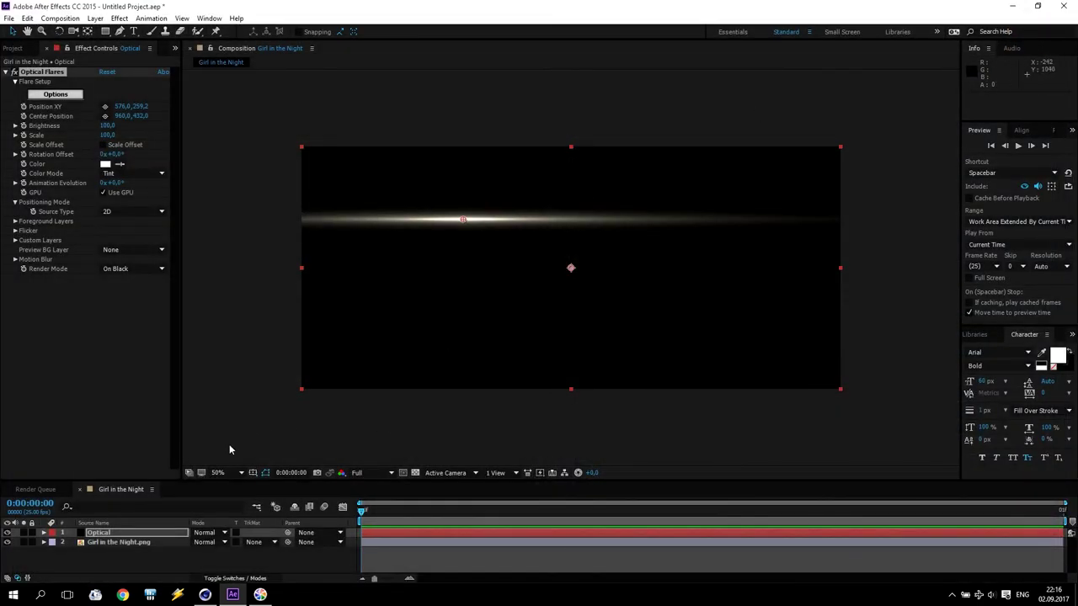
# Set the flare to Over Original render mode, Screen blending, and Brightness 25
pyautogui.click(113, 271)
pyautogui.click(129, 307)
pyautogui.click(207, 532)
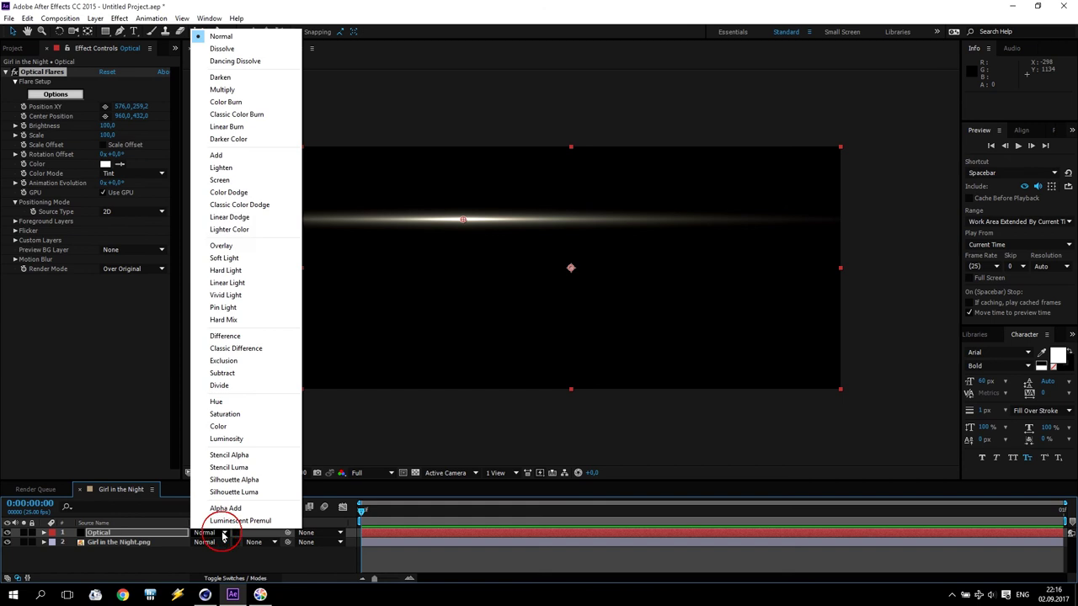
pyautogui.click(226, 180)
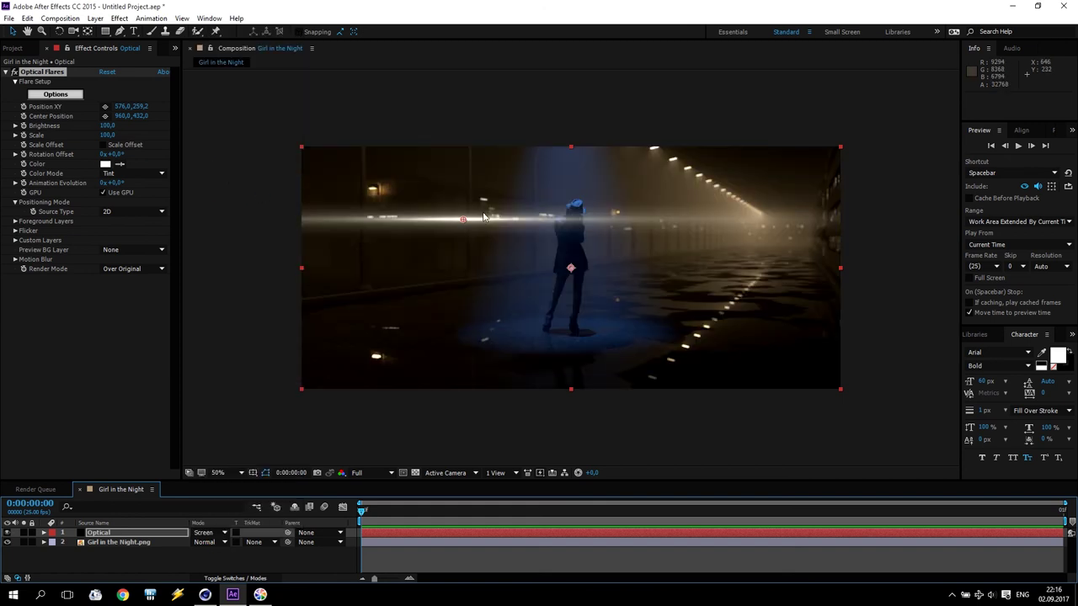
pyautogui.moveTo(463, 219); pyautogui.dragTo(632, 192)
pyautogui.click(108, 126)
pyautogui.write('25')
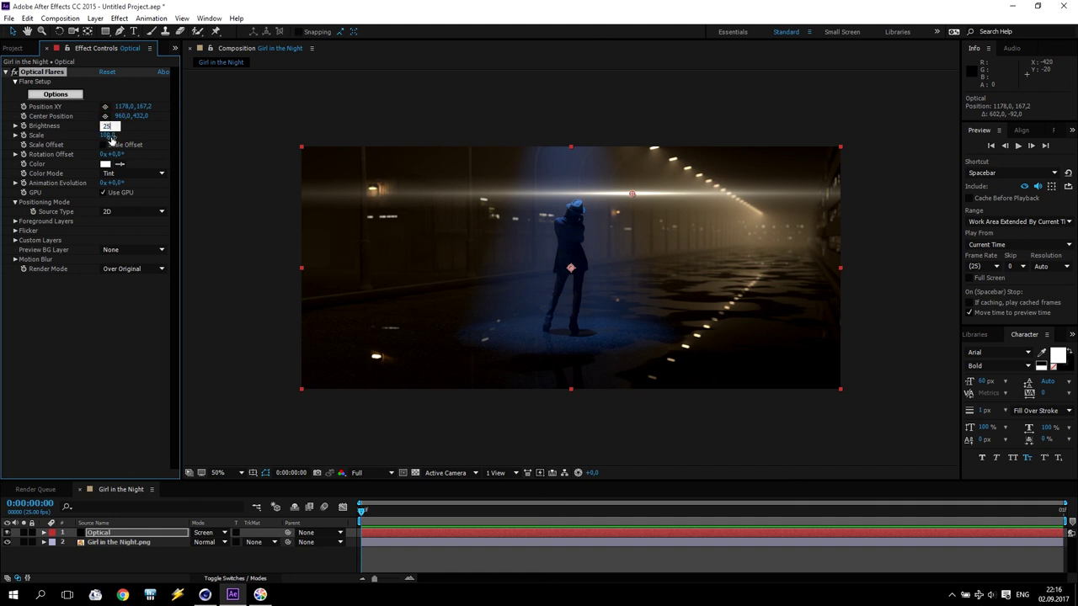
pyautogui.press('Return')
# Place the streak on the nearest ceiling light at Position XY 1258.5, 4.2
pyautogui.moveTo(632, 193); pyautogui.dragTo(654, 149)
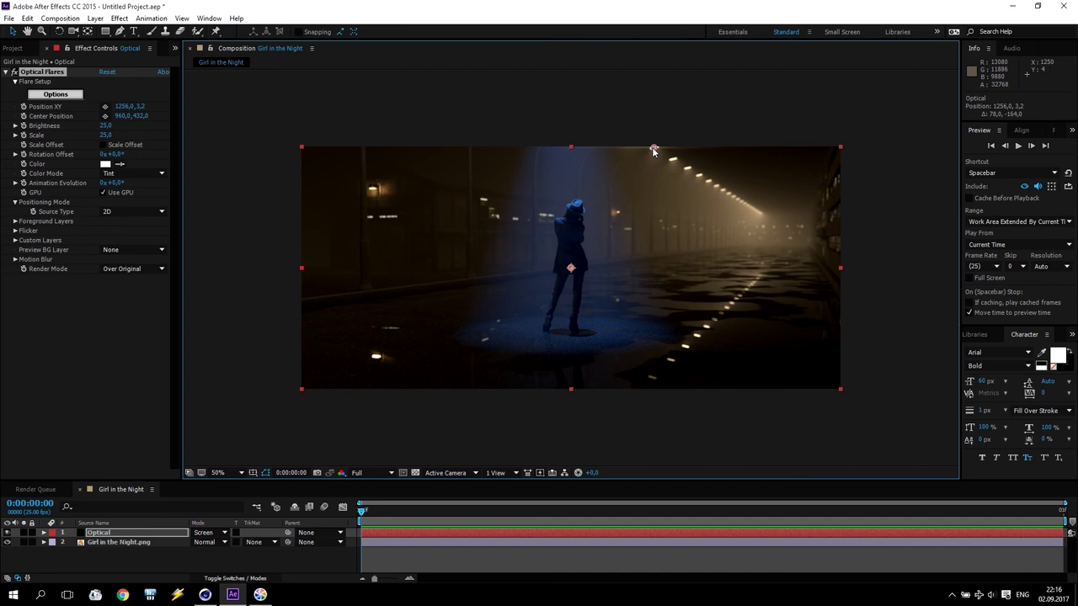
pyautogui.press('.')
pyautogui.press('.')
pyautogui.press('.')
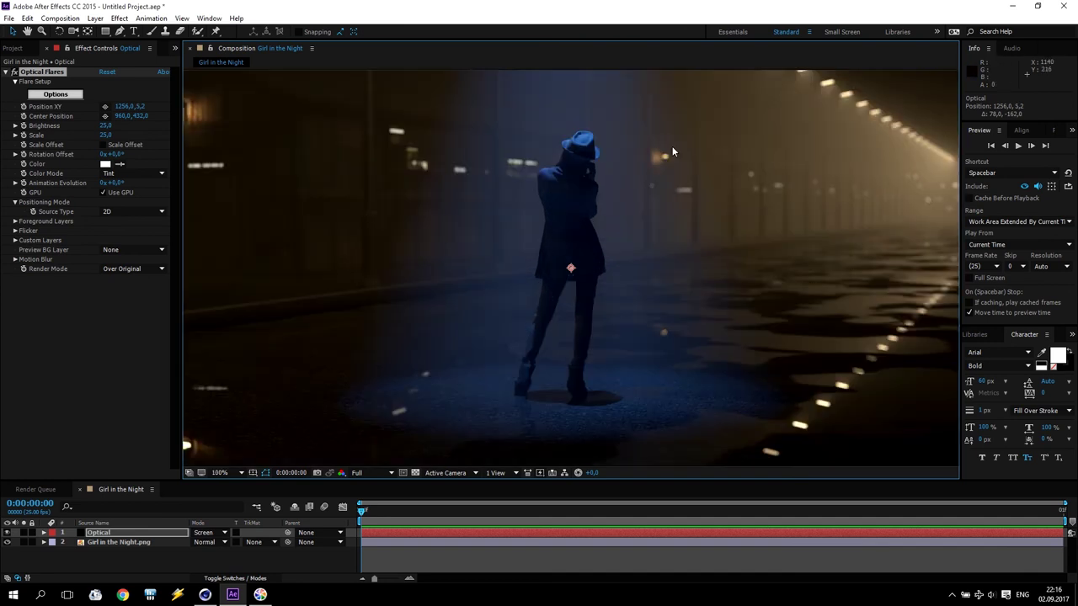
pyautogui.moveTo(769, 140); pyautogui.dragTo(330, 495)
pyautogui.moveTo(404, 452); pyautogui.dragTo(547, 397)
pyautogui.moveTo(438, 164); pyautogui.dragTo(444, 164)
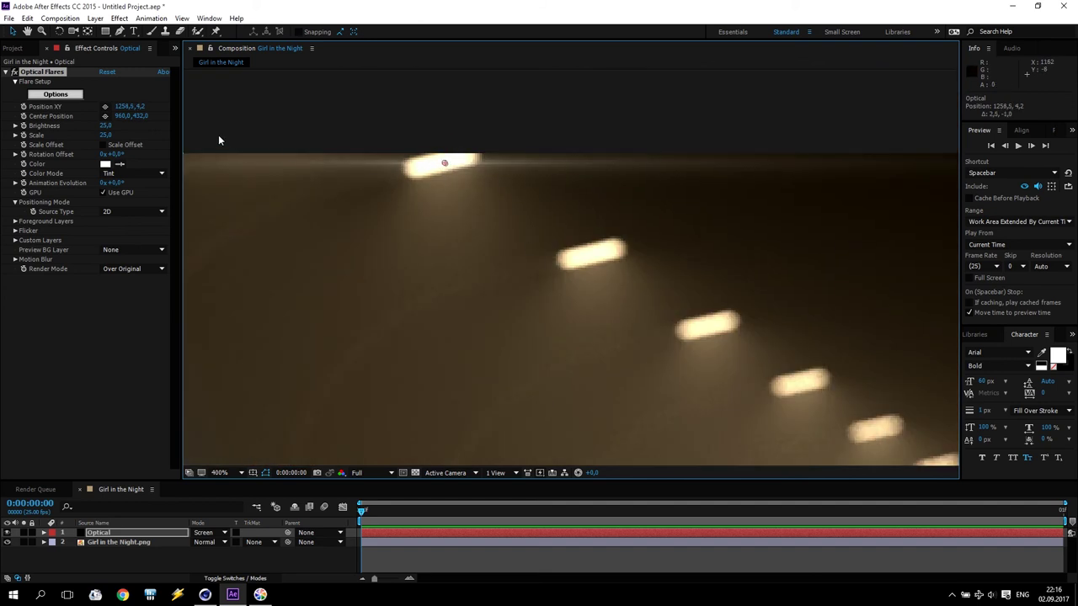
pyautogui.click(44, 73)
# Duplicate the flare onto the second ceiling light with Brightness 20 and Scale 20
pyautogui.click(13, 73)
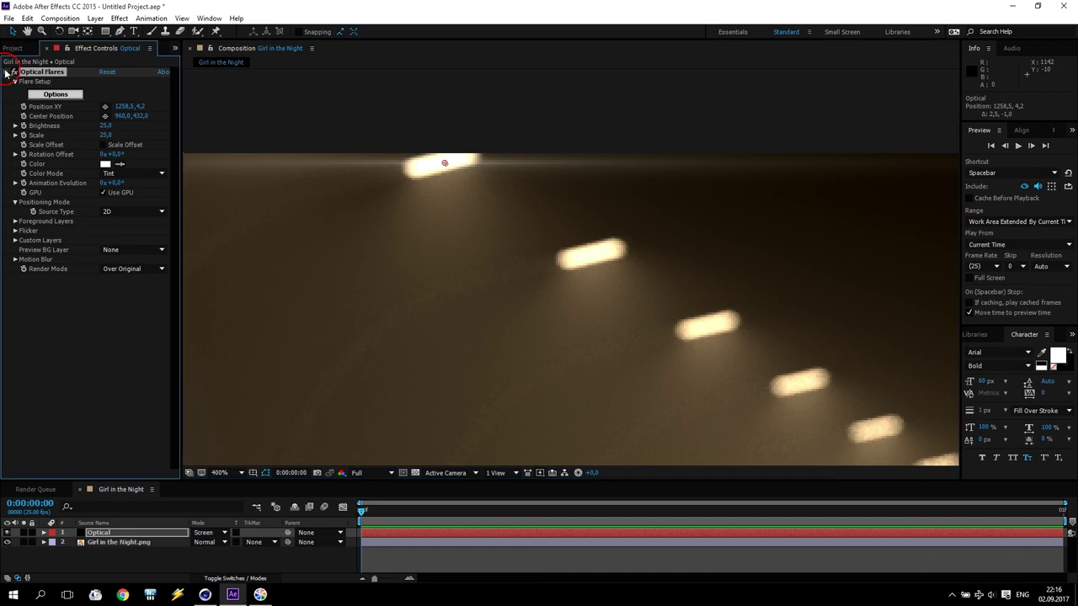
pyautogui.hotkey('ctrl', 'd')
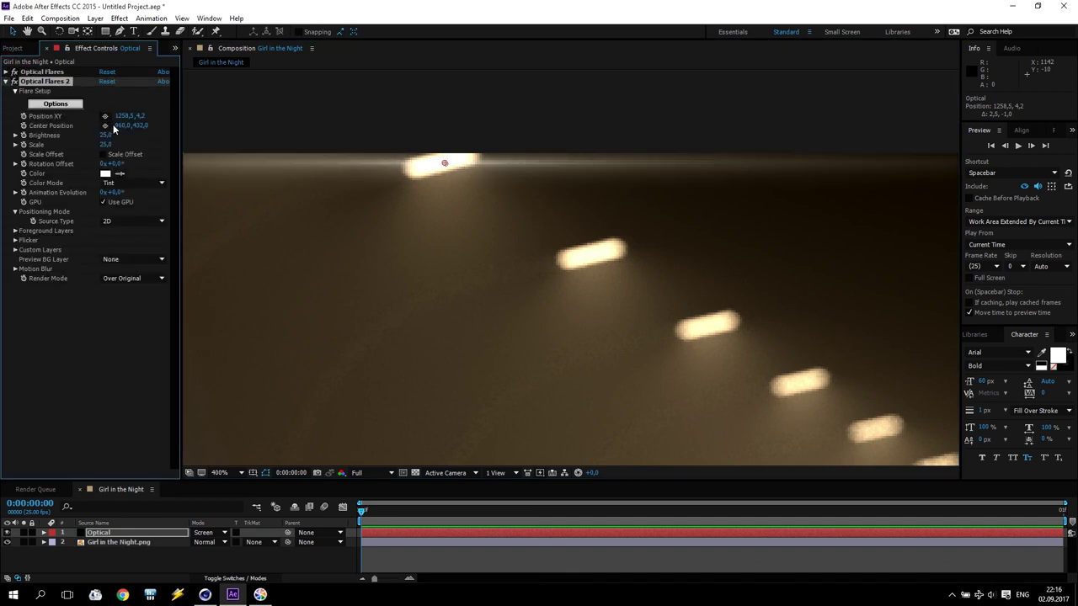
pyautogui.moveTo(445, 162); pyautogui.dragTo(592, 258)
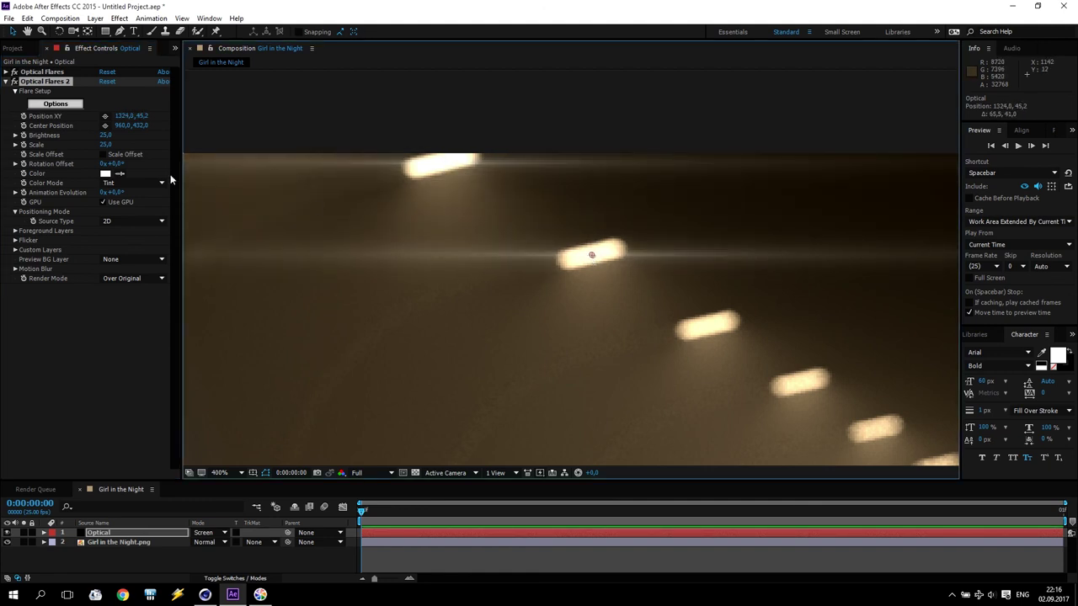
pyautogui.click(105, 135)
pyautogui.write('20')
pyautogui.press('Tab')
pyautogui.write('20')
pyautogui.press('Return')
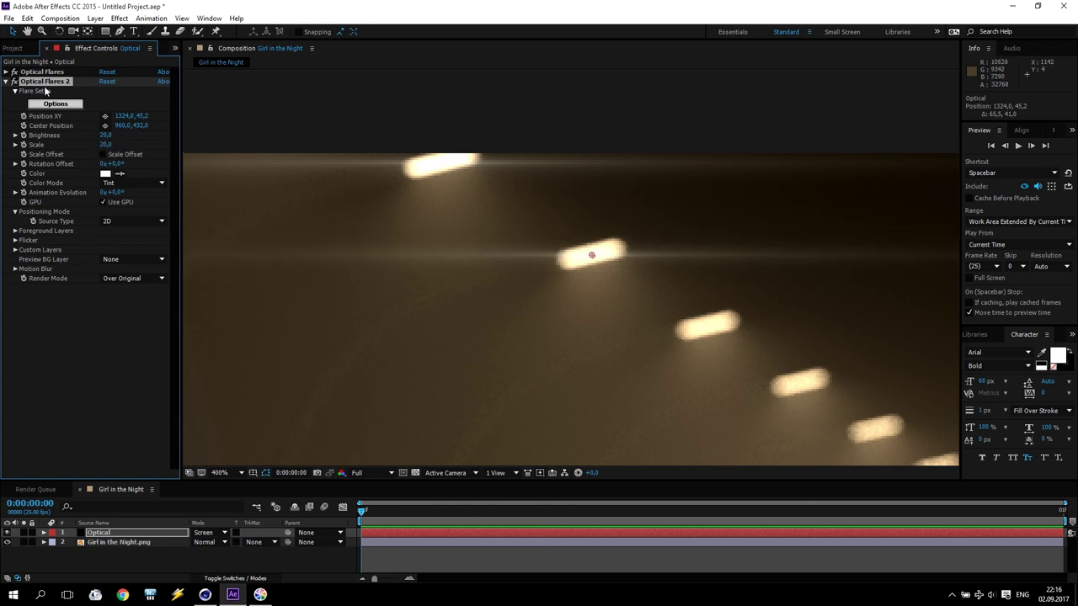
# Add a third flare copy at Brightness 15 and Scale 15 on the third light
pyautogui.click(5, 81)
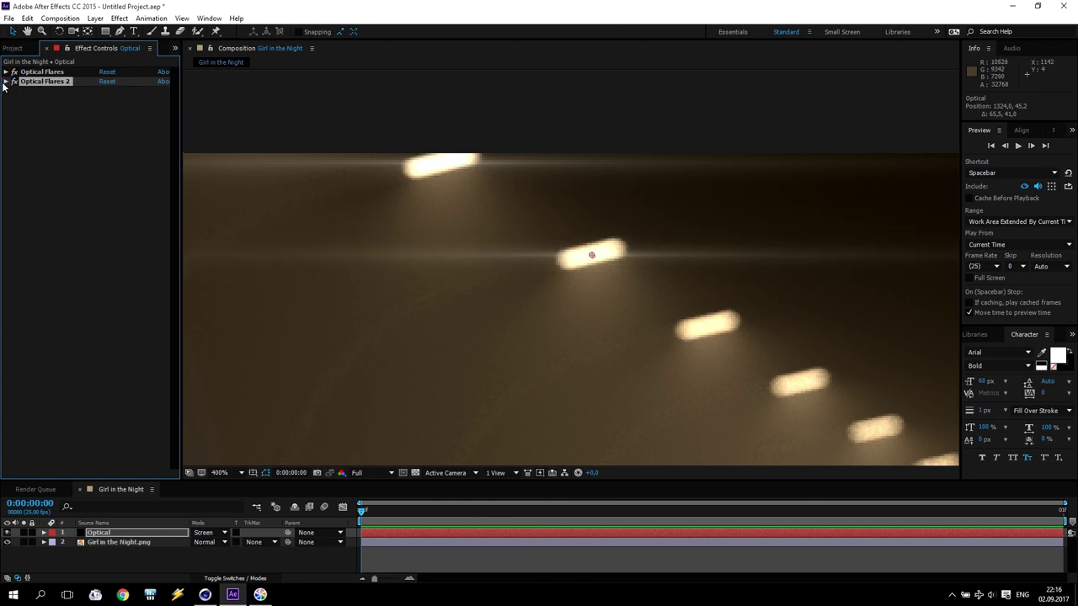
pyautogui.hotkey('ctrl', 'd')
pyautogui.click(104, 146)
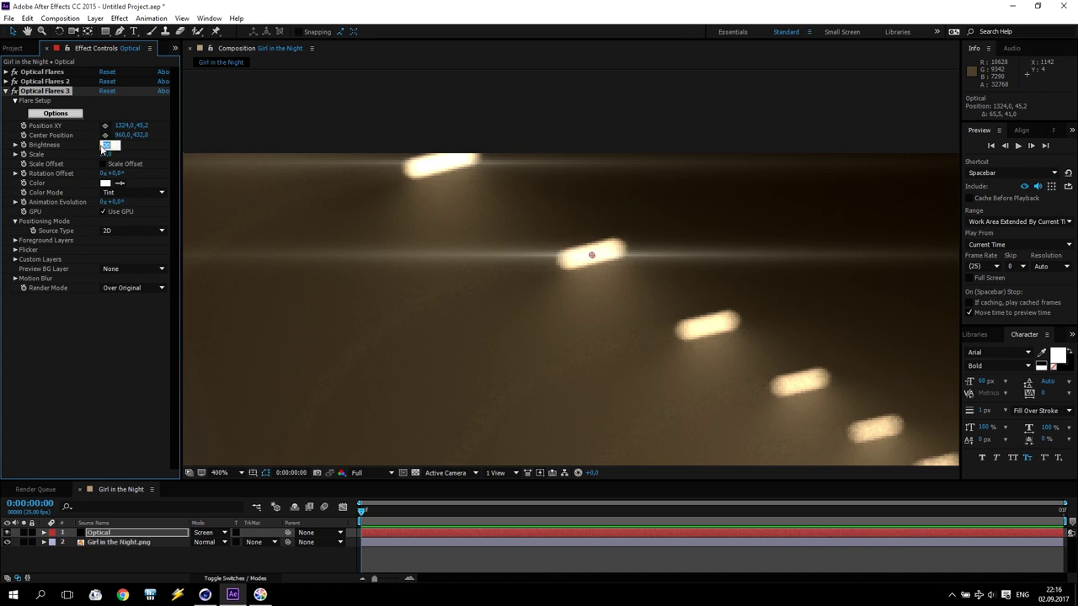
pyautogui.write('15')
pyautogui.click(106, 155)
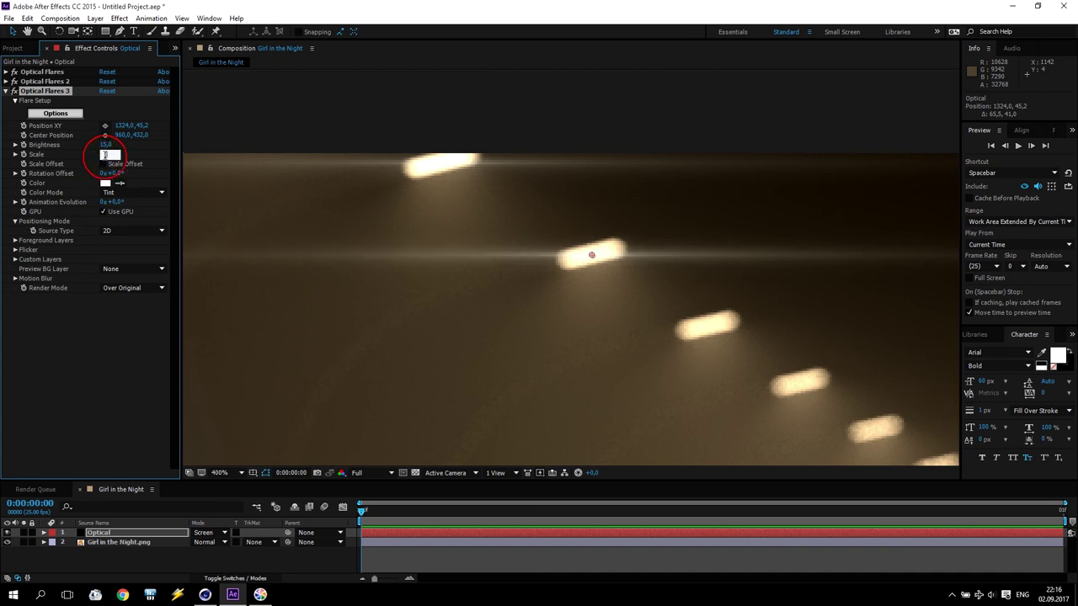
pyautogui.write('15')
pyautogui.press('Return')
pyautogui.moveTo(591, 257); pyautogui.dragTo(711, 324)
# Add a fourth flare copy at Brightness 10 on the fourth light
pyautogui.click(6, 92)
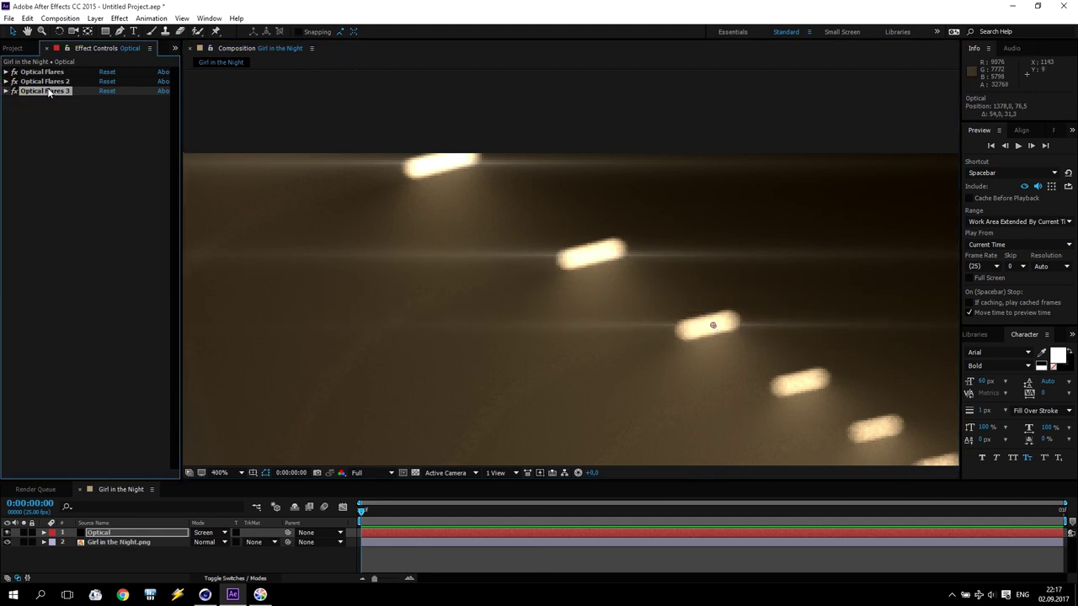
pyautogui.hotkey('ctrl', 'd')
pyautogui.click(110, 155)
pyautogui.press('Return')
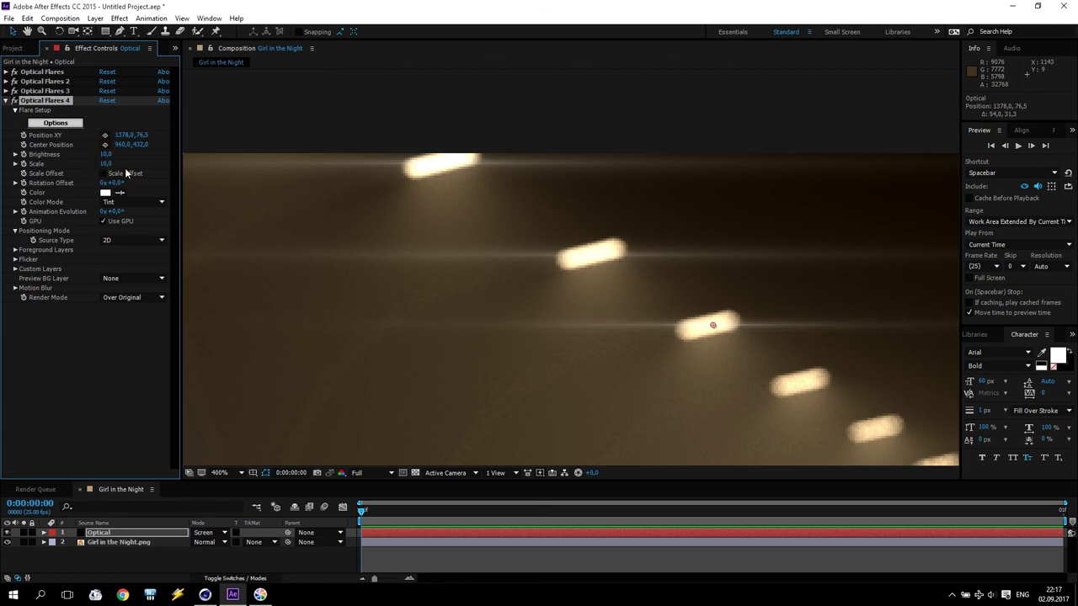
pyautogui.moveTo(714, 327); pyautogui.dragTo(801, 385)
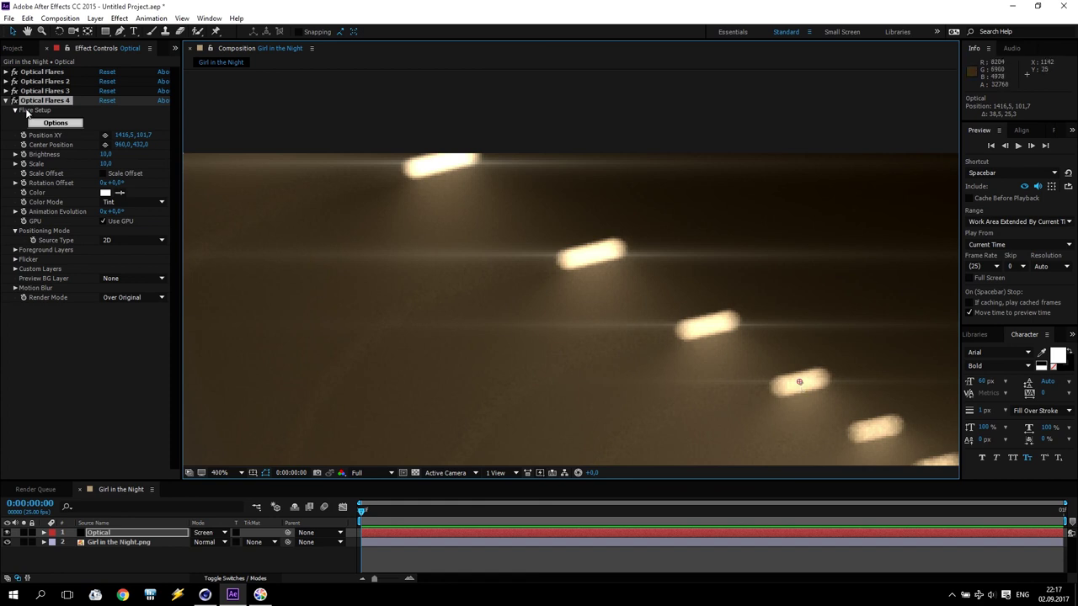
# Add a fifth flare at Brightness 5 on the fifth light, at 1450.5, 122.5
pyautogui.hotkey('ctrl', 'd')
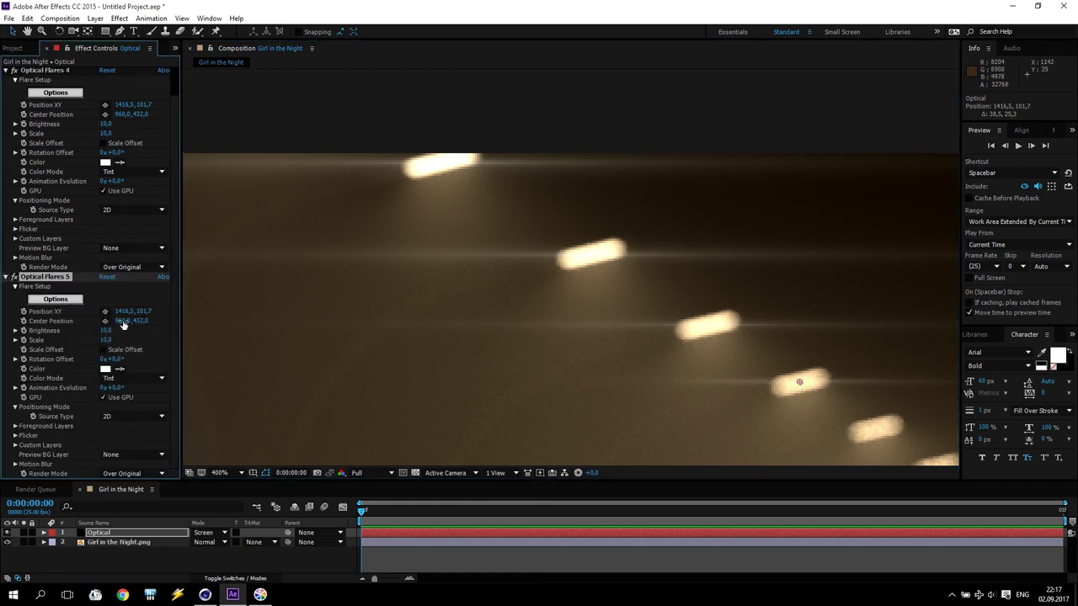
pyautogui.click(108, 333)
pyautogui.write('5')
pyautogui.press('Return')
pyautogui.moveTo(801, 383); pyautogui.dragTo(876, 428)
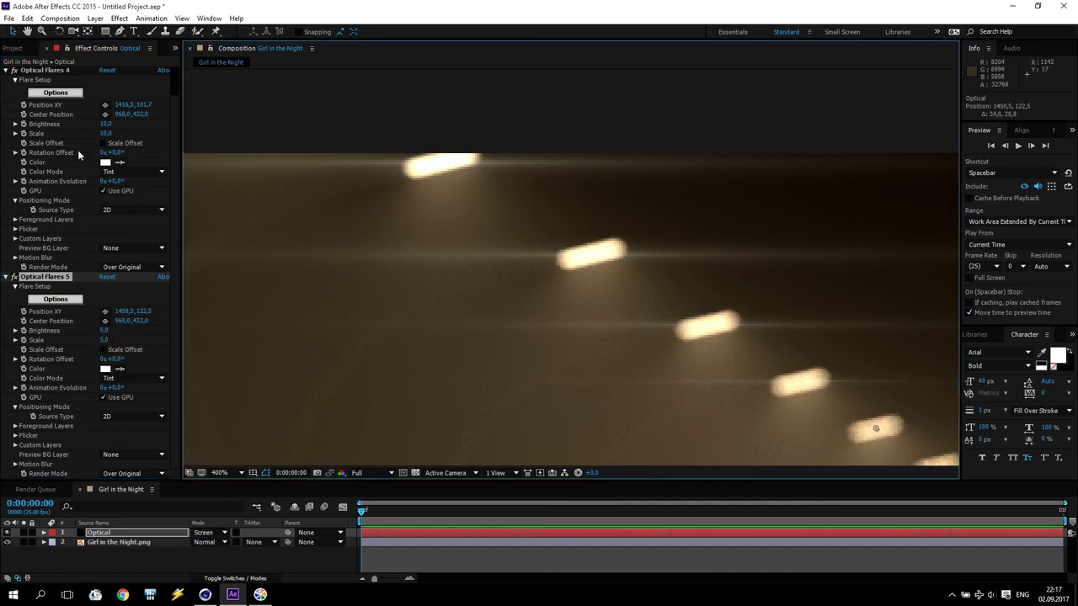
pyautogui.click(10, 72)
pyautogui.click(6, 108)
# Duplicate the fifth flare as a new copy for the lamp on the left wall
pyautogui.scroll(-8, 435, 321)
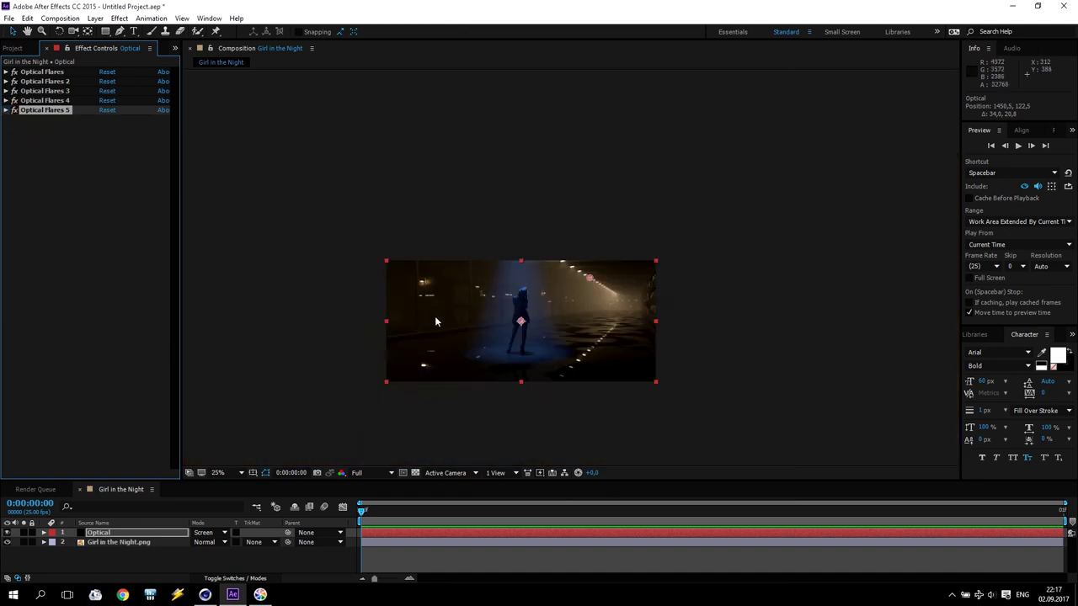
pyautogui.scroll(4, 435, 321)
pyautogui.scroll(-1, 453, 326)
pyautogui.scroll(1, 432, 344)
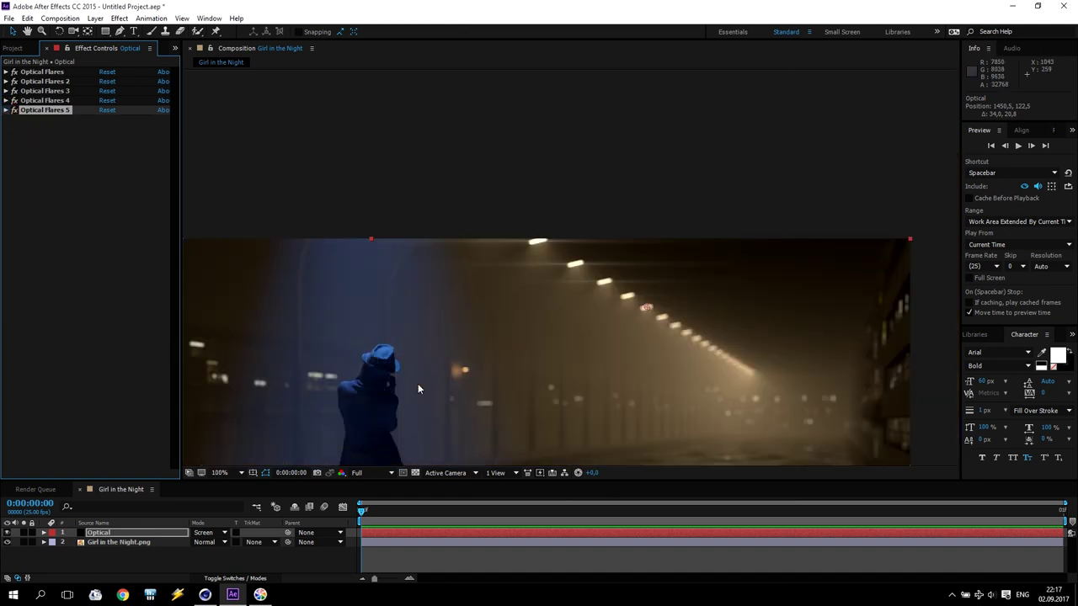
pyautogui.moveTo(418, 383); pyautogui.dragTo(599, 210)
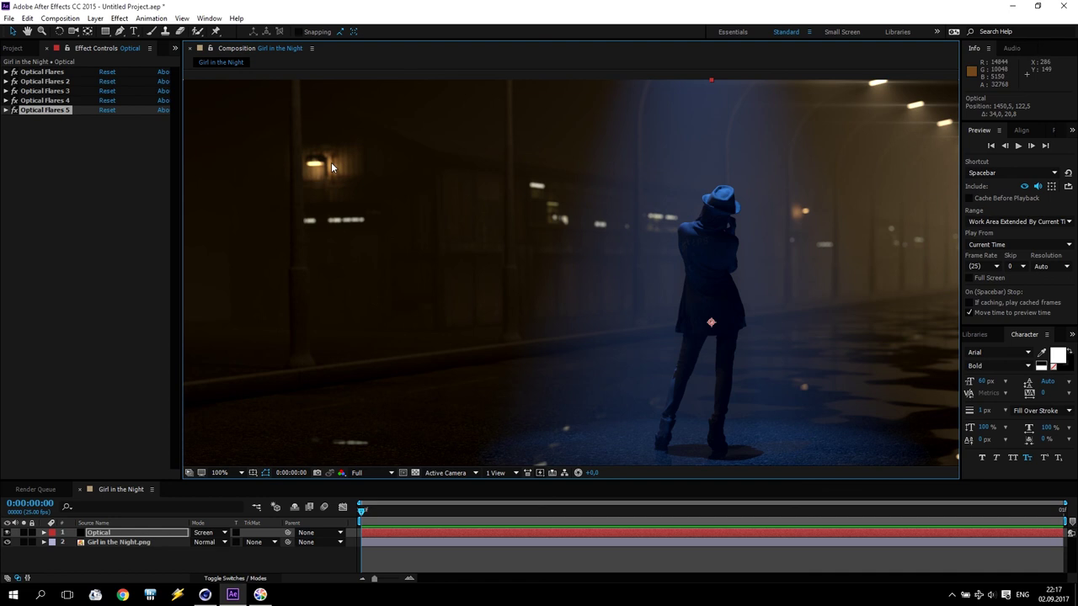
pyautogui.click(29, 113)
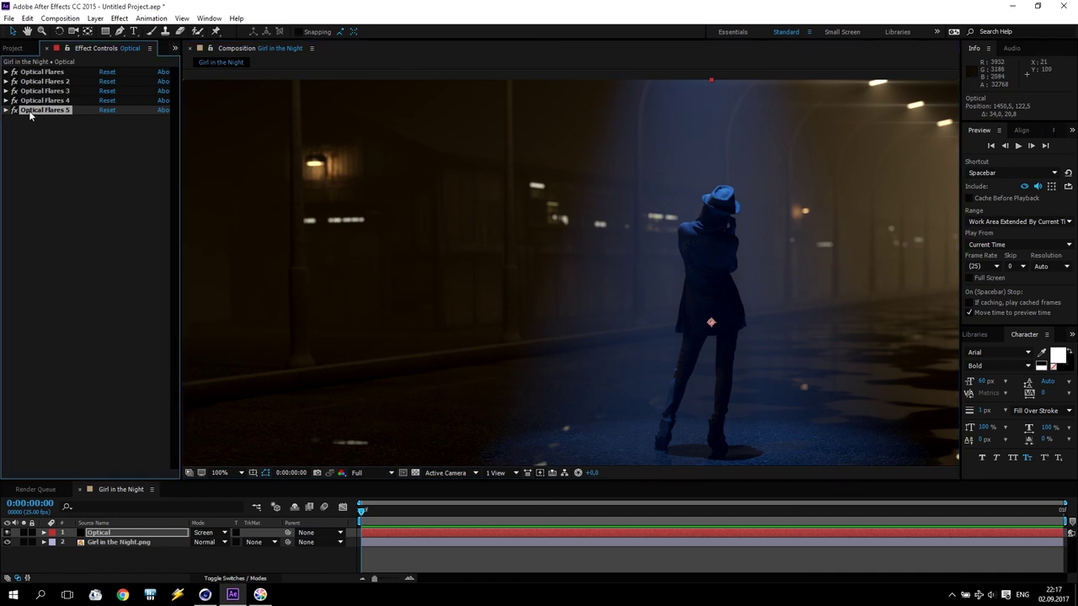
pyautogui.hotkey('ctrl', 'd')
# Set the sixth flare to Brightness 20 and place it on the wall lamp at 253.8, 149.5
pyautogui.click(108, 174)
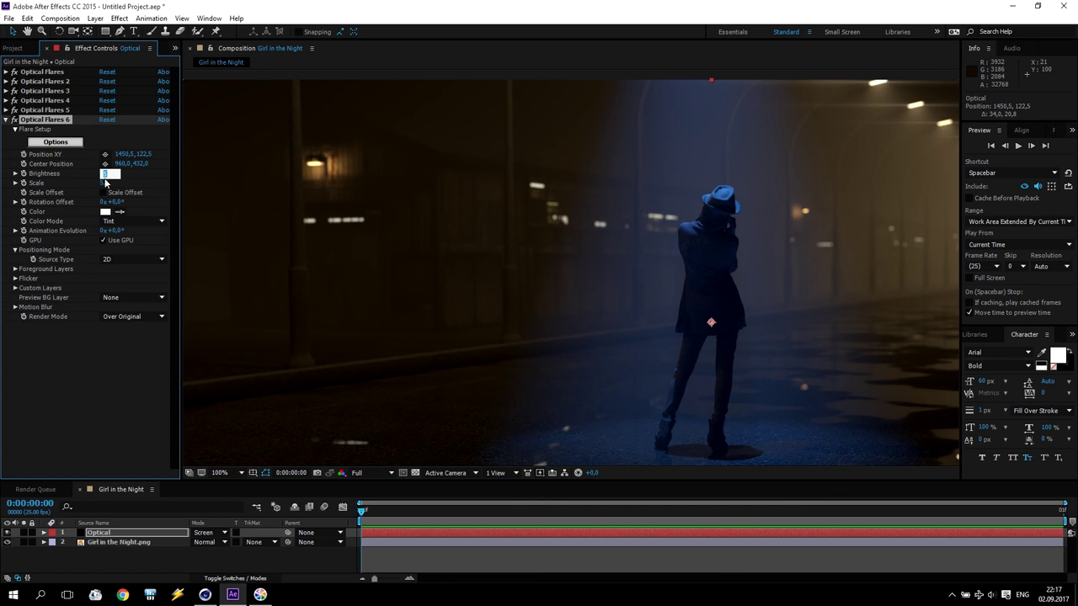
pyautogui.press('Return')
pyautogui.scroll(-2, 517, 200)
pyautogui.moveTo(778, 208); pyautogui.dragTo(431, 217)
pyautogui.scroll(6, 442, 213)
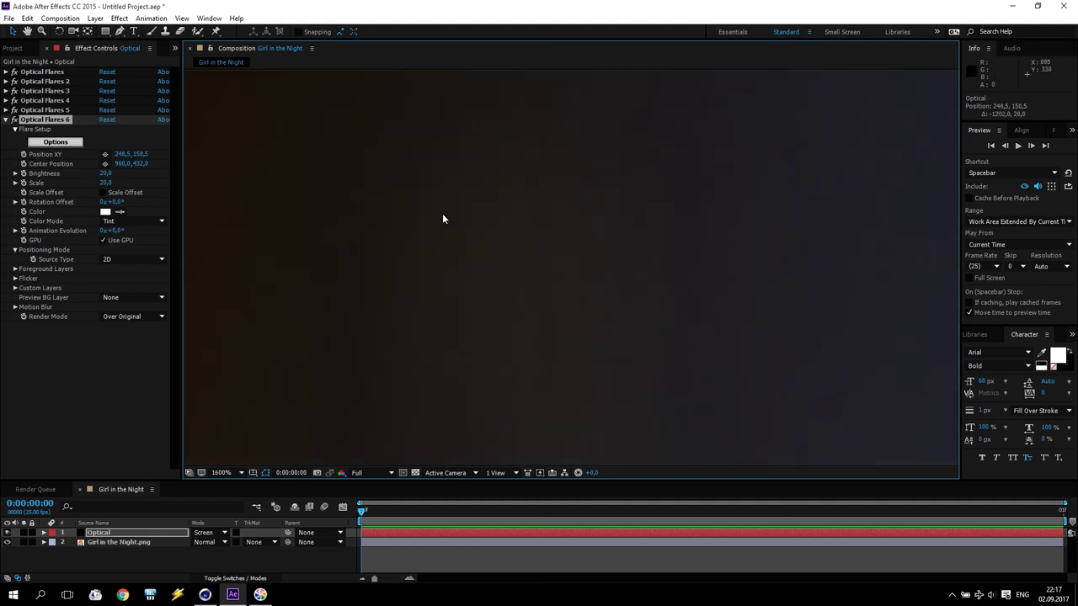
pyautogui.scroll(-5, 390, 198)
pyautogui.scroll(5, 438, 197)
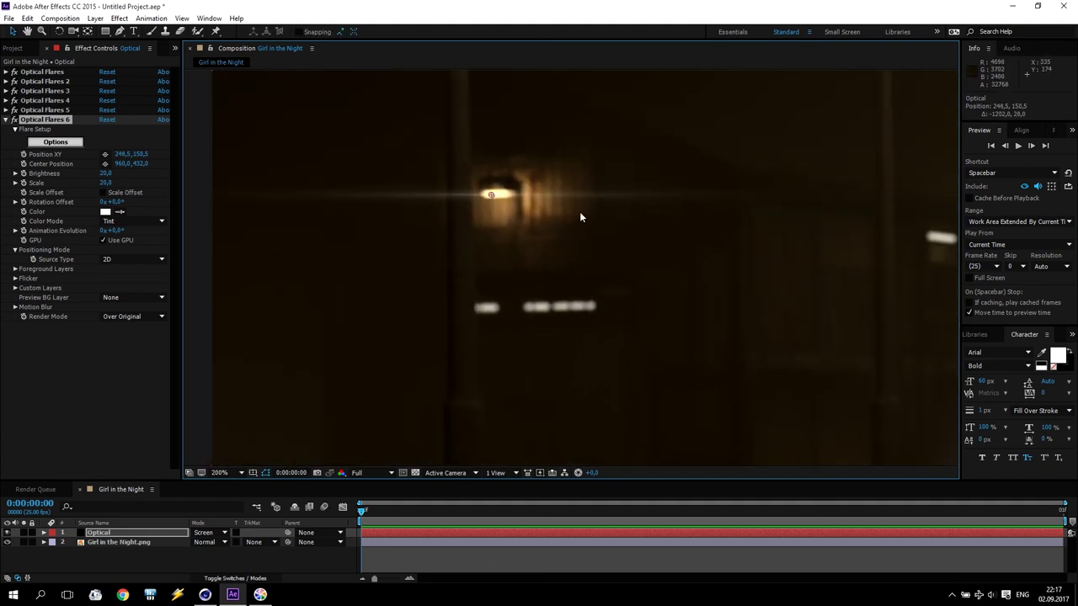
pyautogui.moveTo(410, 118); pyautogui.dragTo(422, 116)
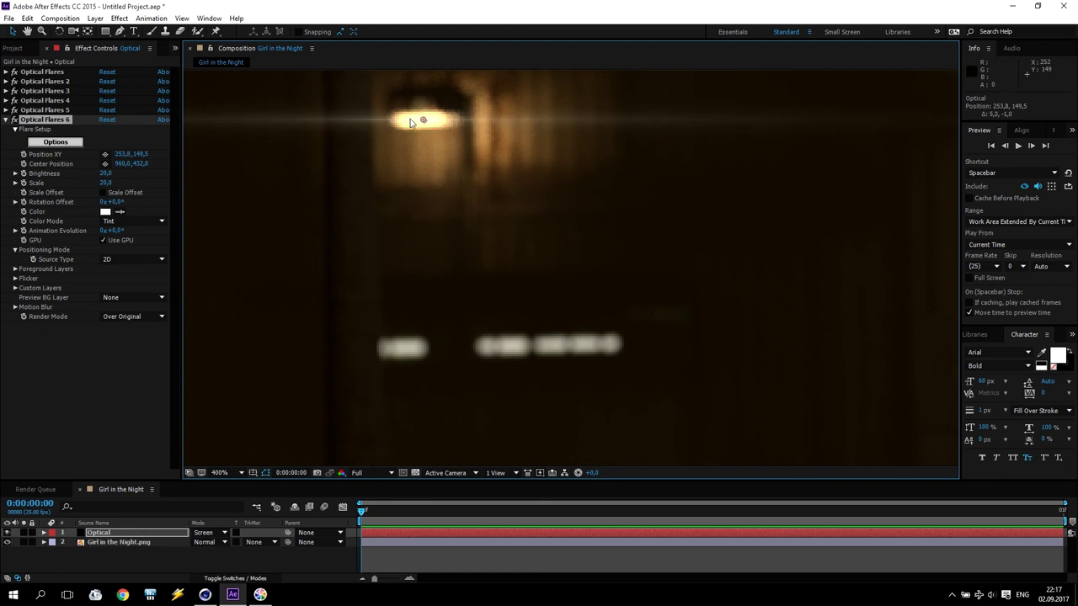
# Change the flare's Global Color to a warmer, more saturated pale yellow, then view the full frame
pyautogui.click(55, 142)
pyautogui.click(133, 377)
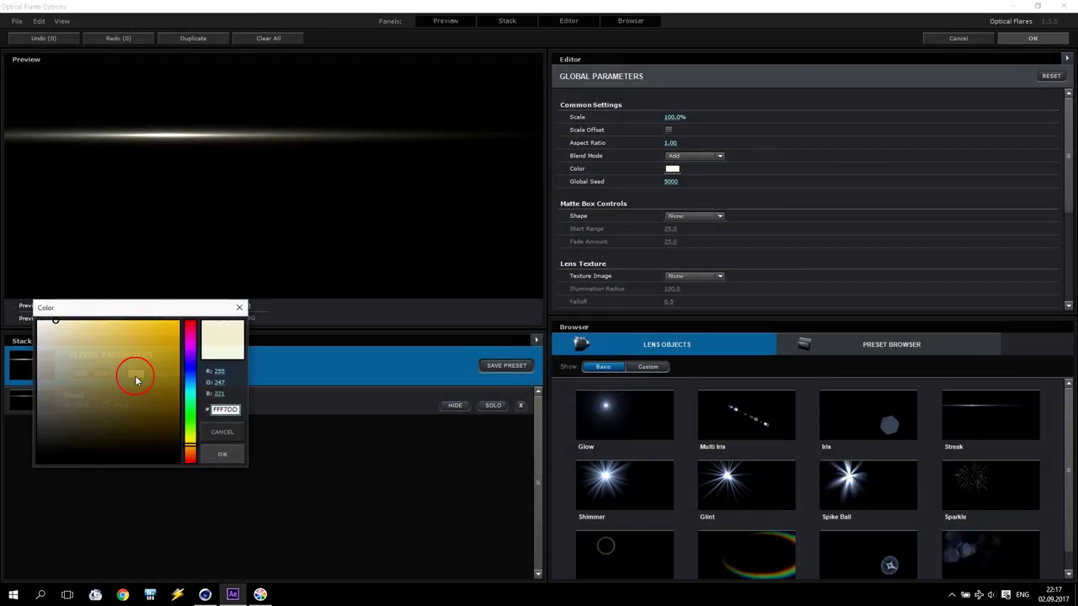
pyautogui.click(190, 452)
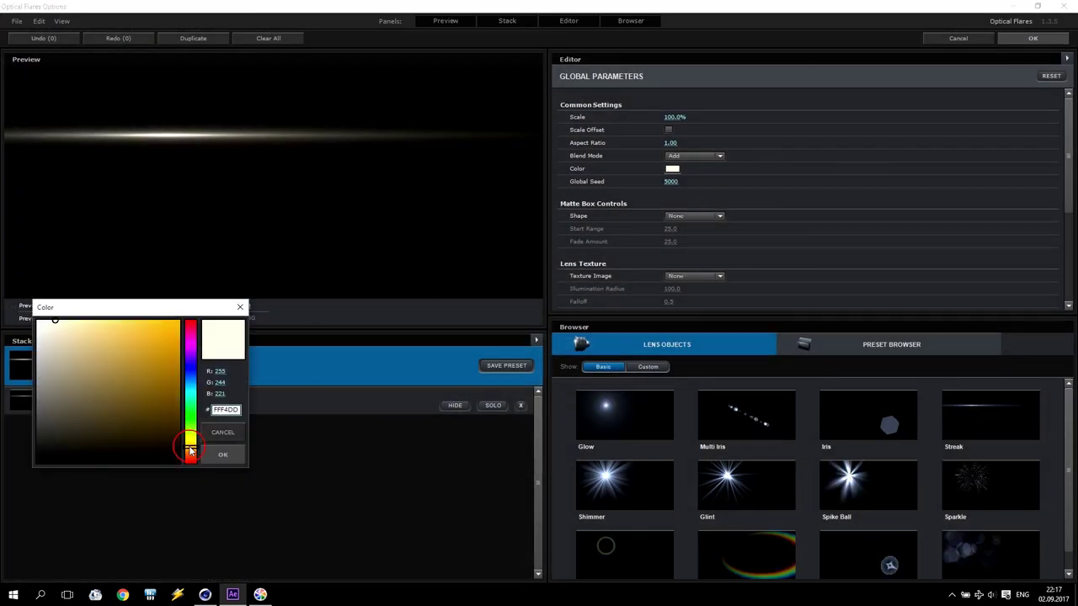
pyautogui.moveTo(59, 324); pyautogui.dragTo(87, 314)
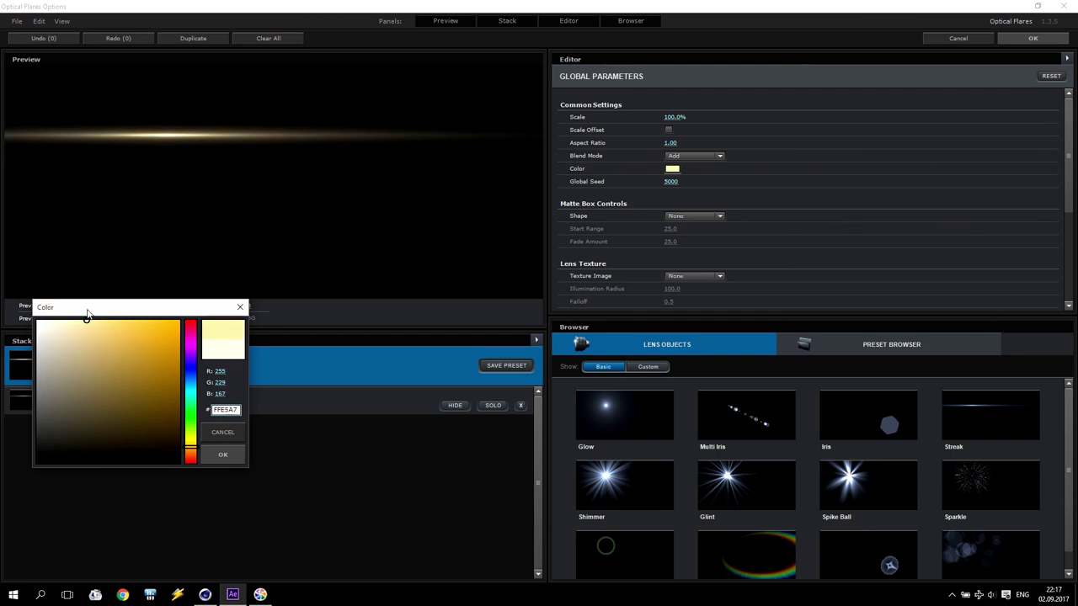
pyautogui.click(227, 455)
pyautogui.click(1034, 39)
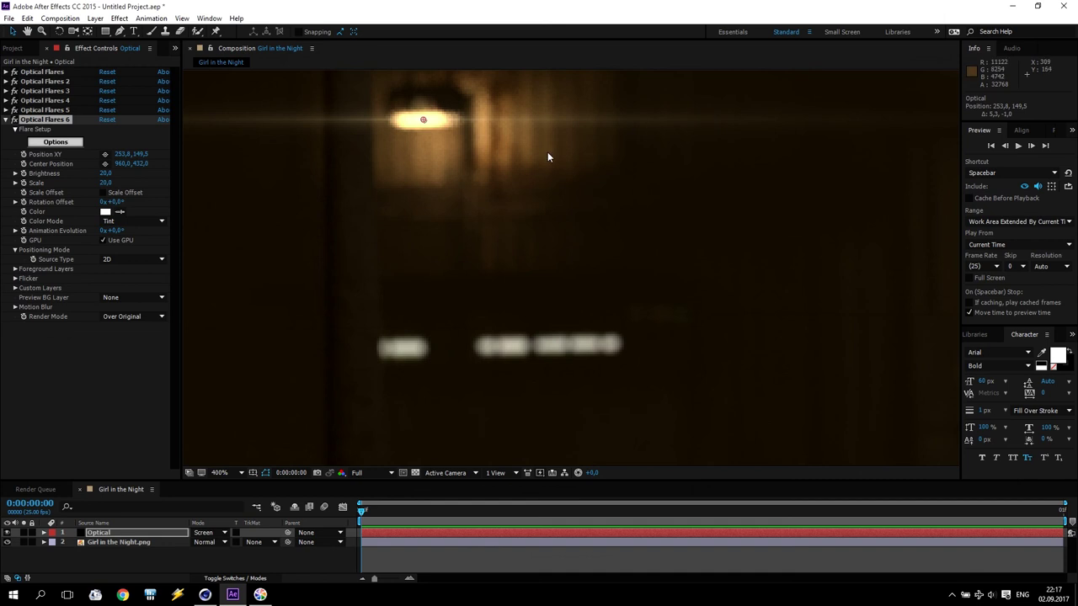
pyautogui.press(',')
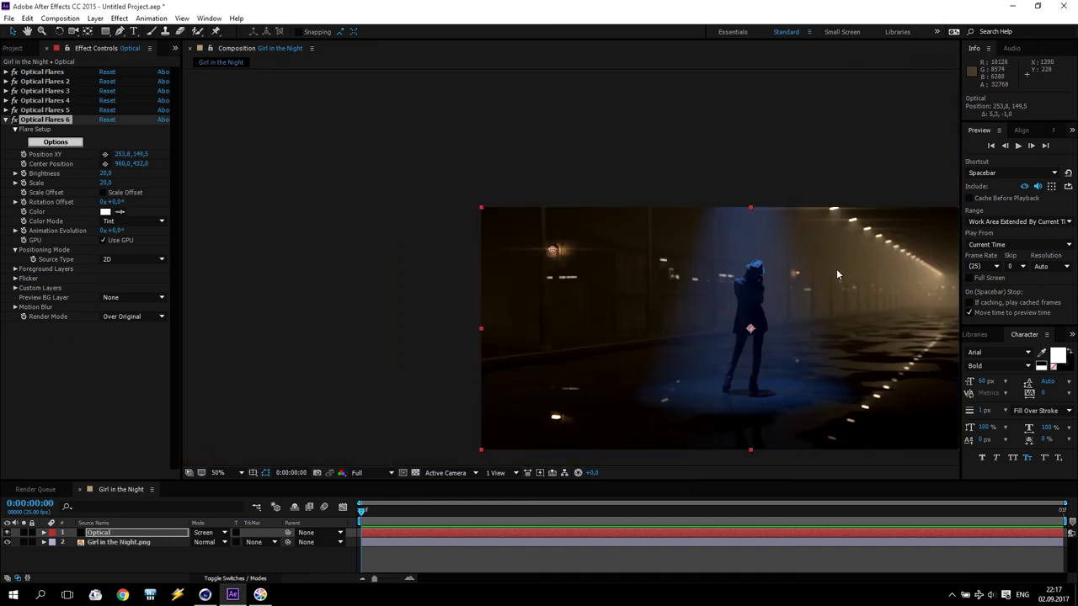
pyautogui.moveTo(836, 268); pyautogui.dragTo(588, 174)
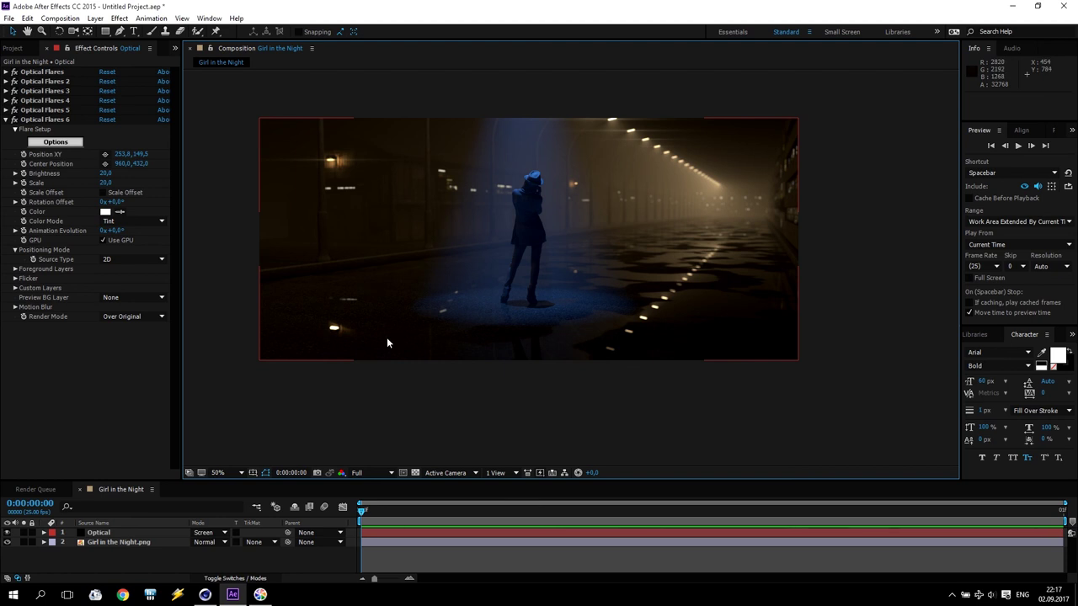
# Add a new adjustment layer above the Optical flare layer
pyautogui.click(53, 123)
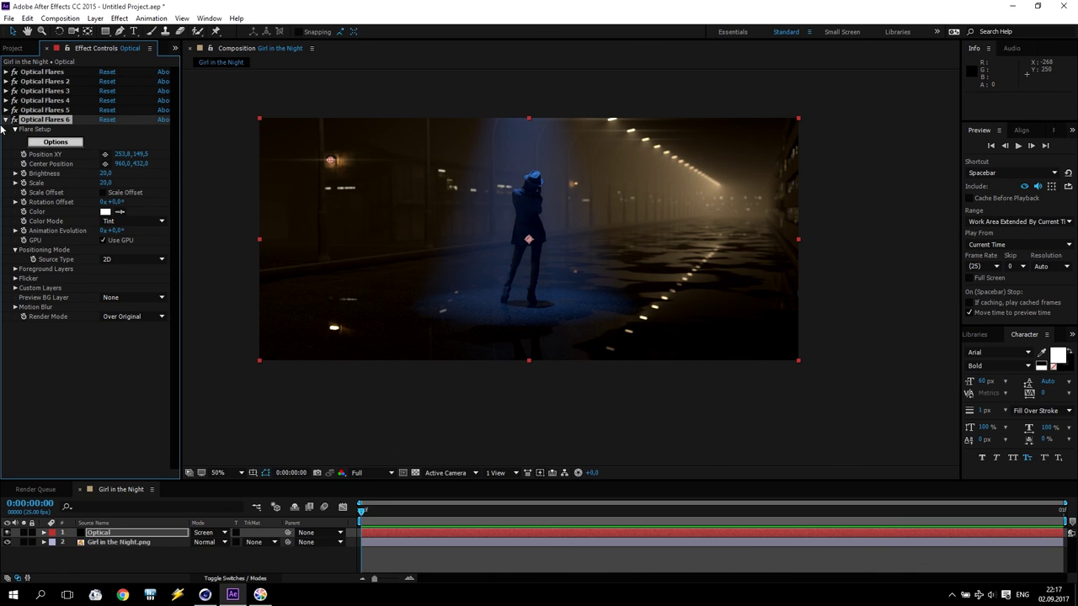
pyautogui.click(73, 277)
pyautogui.click(95, 18)
pyautogui.moveTo(145, 34)
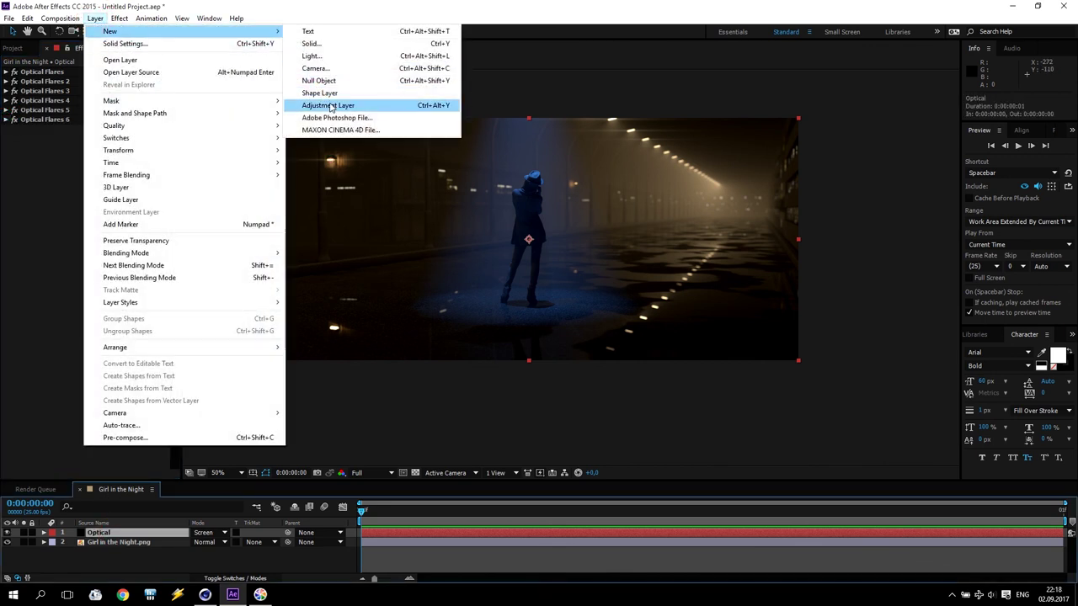
pyautogui.click(329, 106)
# Apply Magic Bullet Looks with the Classic Zombies look to the adjustment layer
pyautogui.click(118, 17)
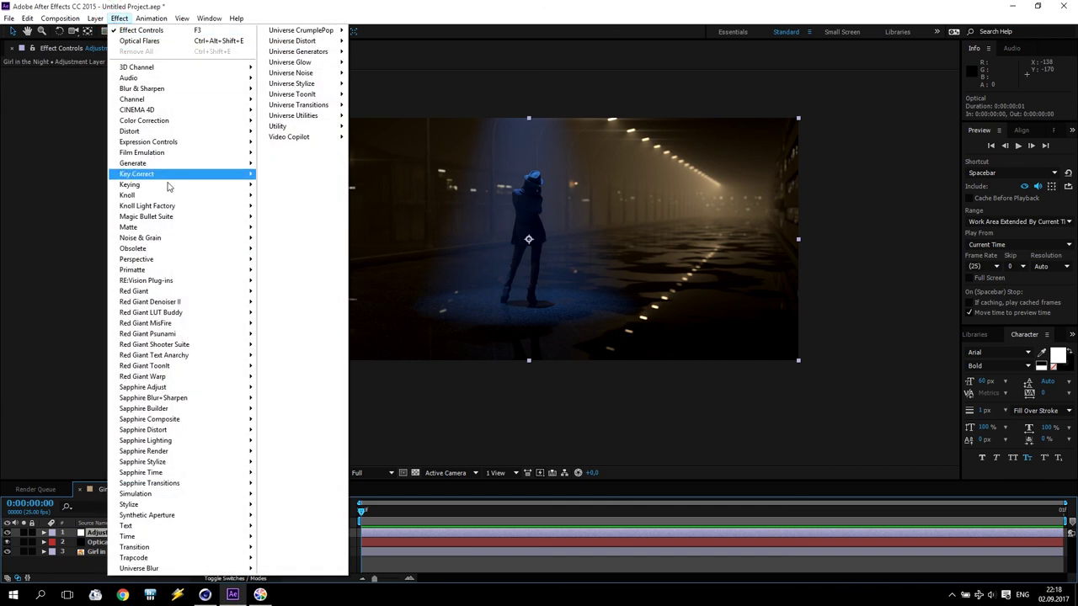
pyautogui.moveTo(160, 217)
pyautogui.click(310, 256)
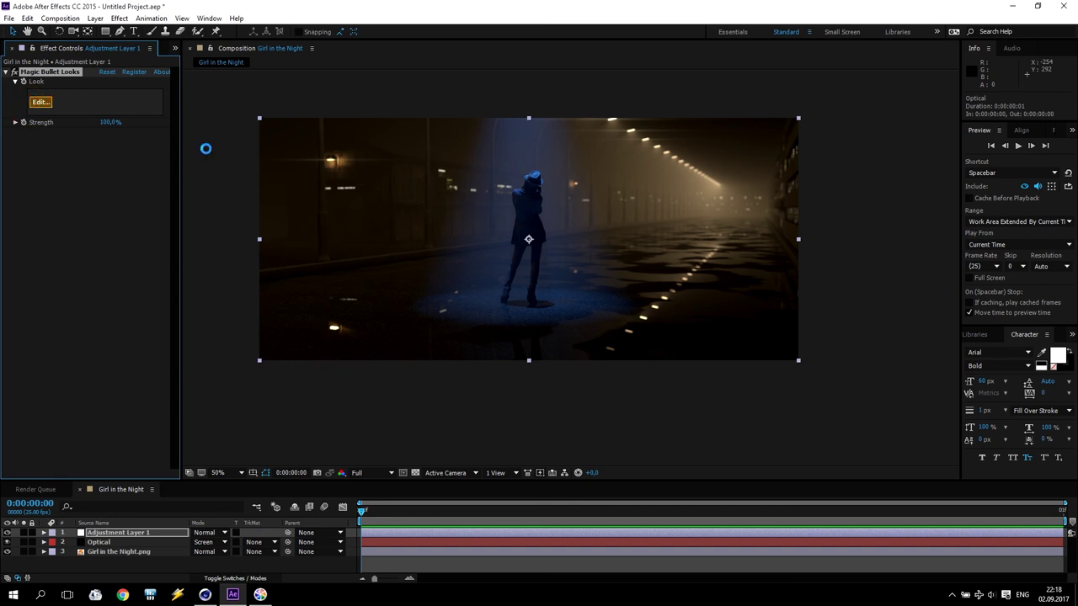
pyautogui.click(40, 102)
pyautogui.click(302, 297)
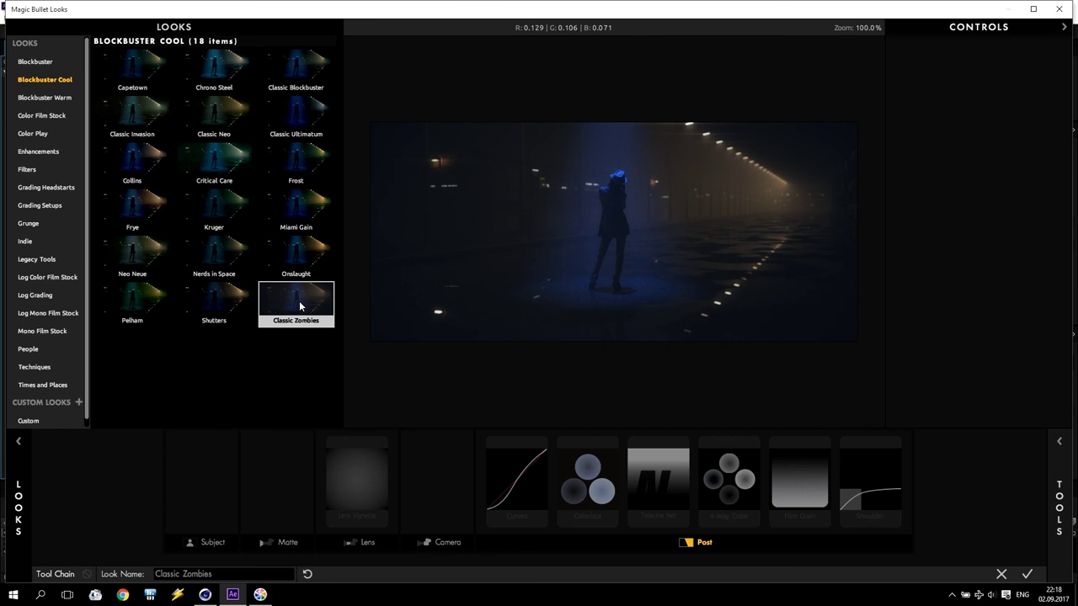
pyautogui.click(299, 307)
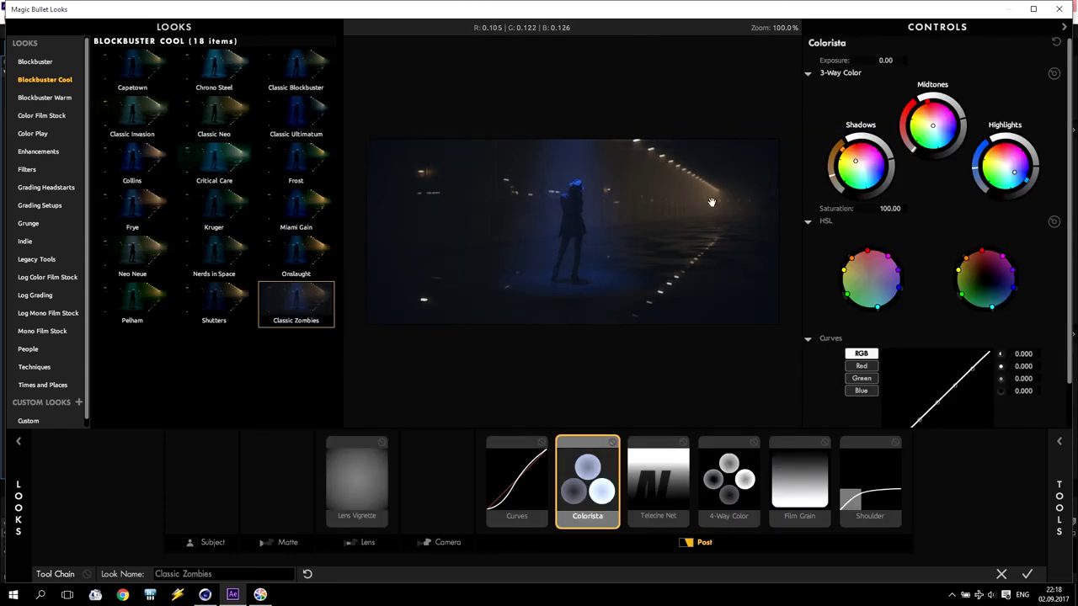
pyautogui.click(1027, 576)
# Set Adjustment Layer 1's opacity to 50%
pyautogui.scroll(2, 664, 229)
pyautogui.scroll(-2, 668, 236)
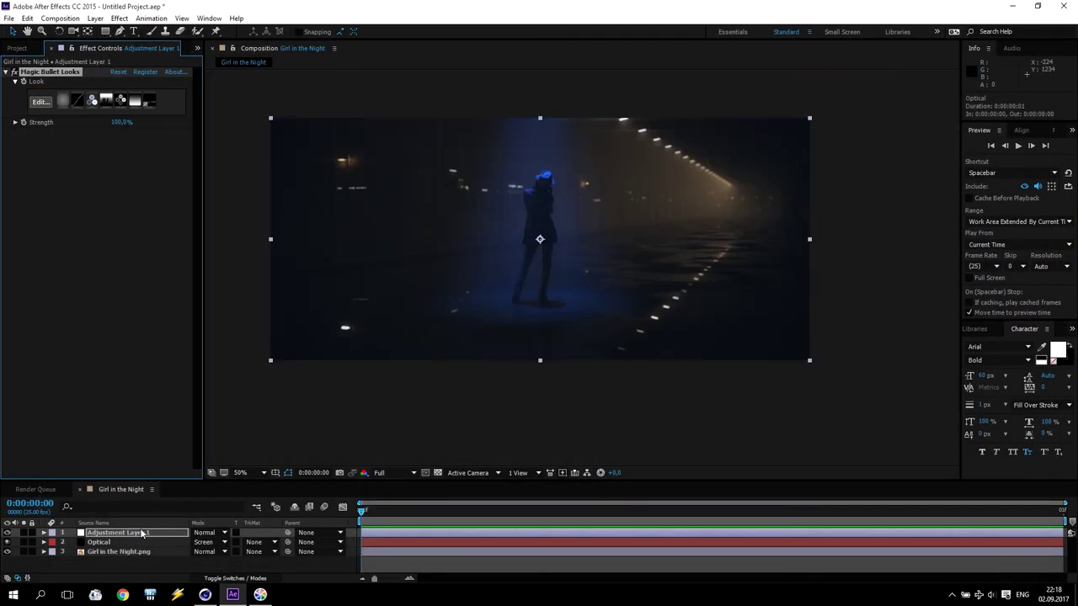
pyautogui.click(142, 534)
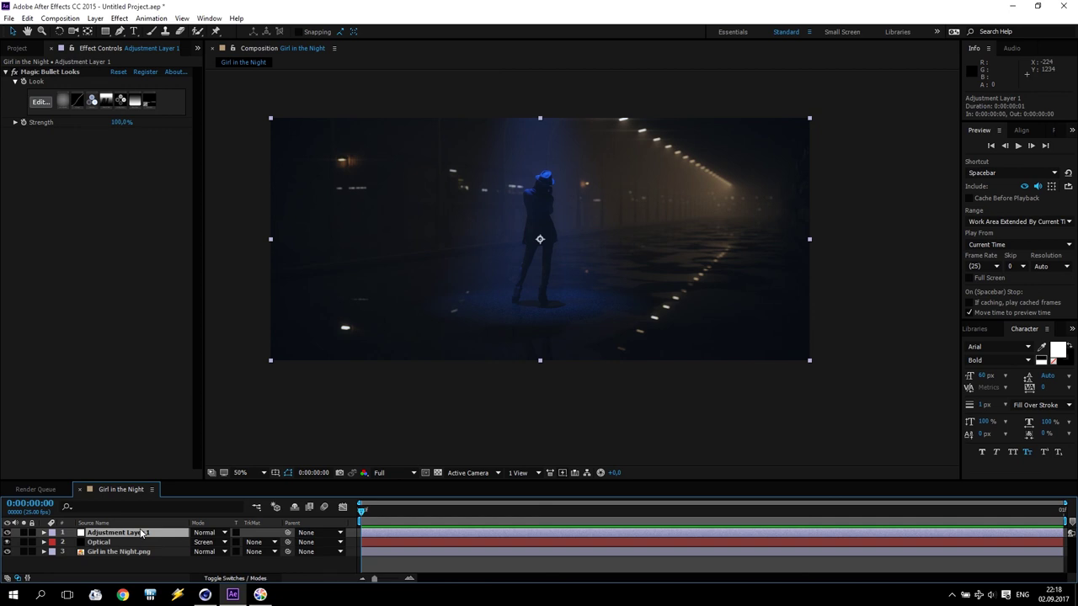
pyautogui.press('t')
pyautogui.click(202, 542)
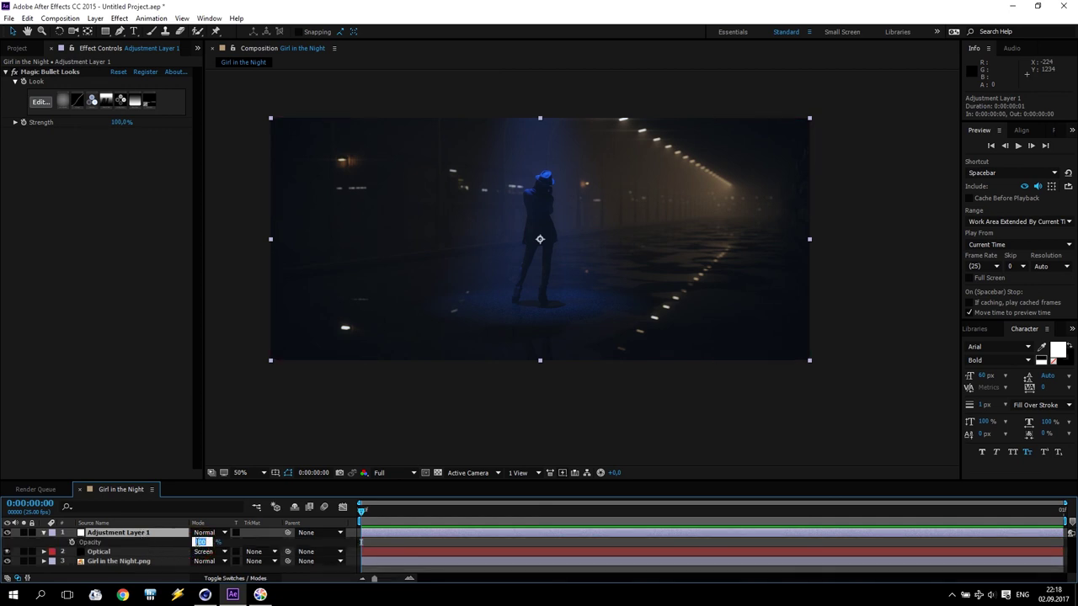
pyautogui.press('Return')
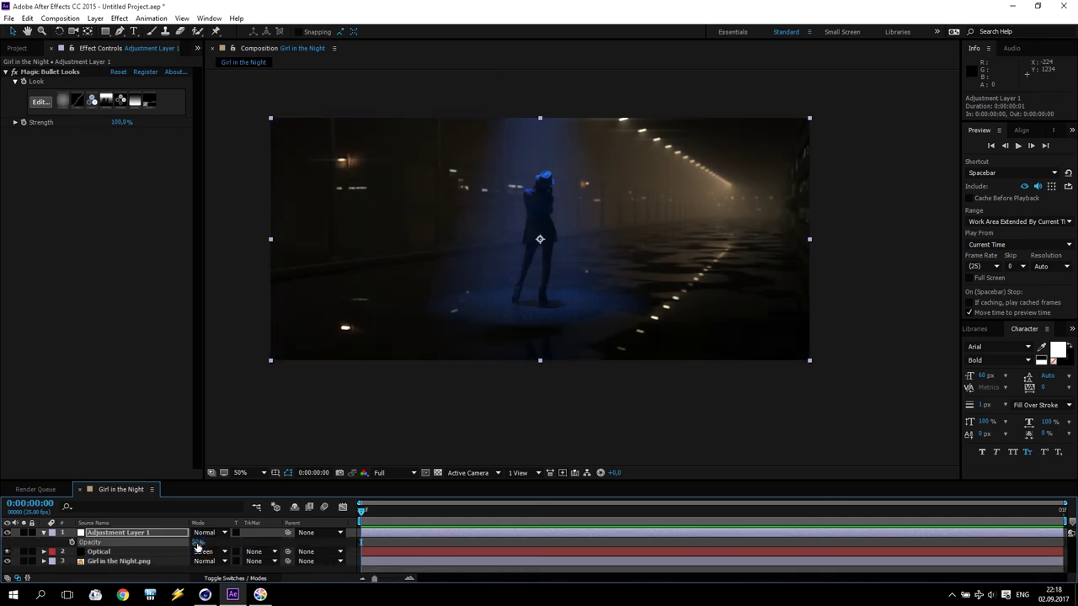
# Toggle the grade off and on to compare, then check the frame at 100% and zoom back out
pyautogui.click(8, 533)
pyautogui.click(8, 533)
pyautogui.click(8, 533)
pyautogui.click(7, 533)
pyautogui.click(478, 421)
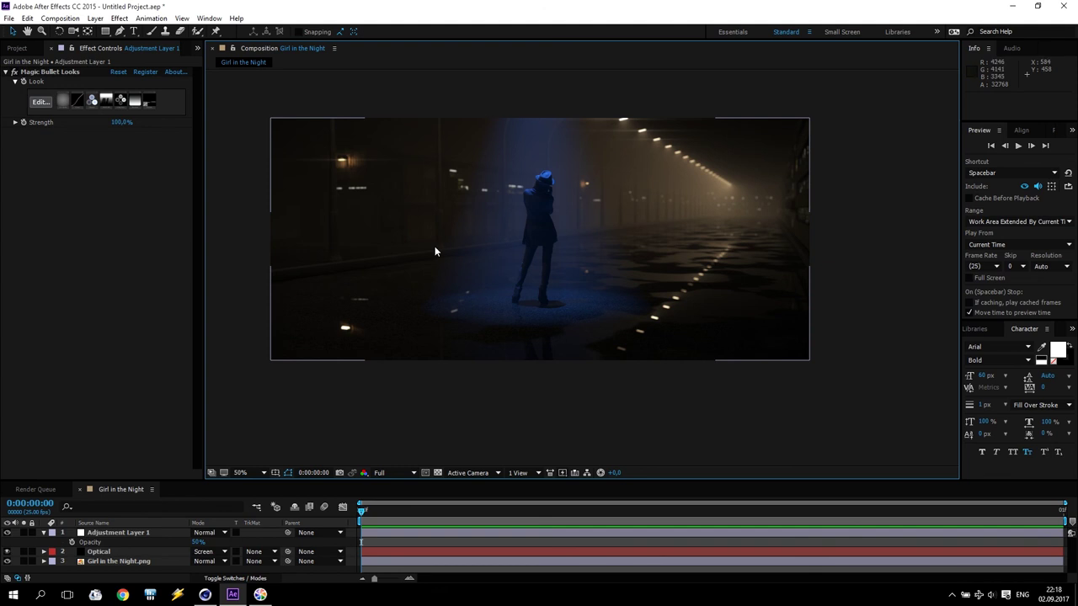
pyautogui.press('.')
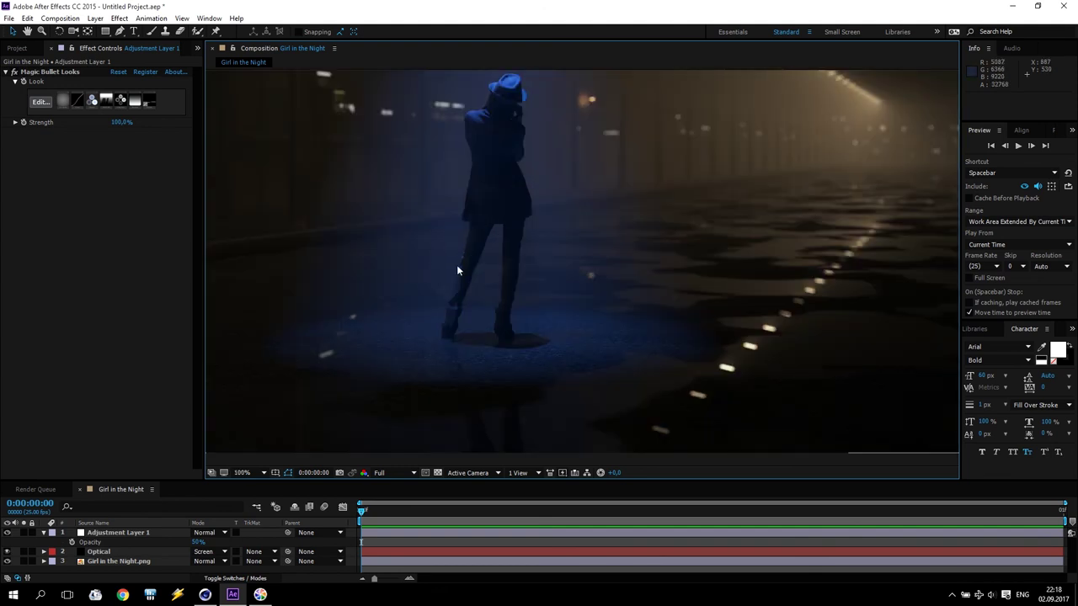
pyautogui.moveTo(205, 271); pyautogui.dragTo(174, 269)
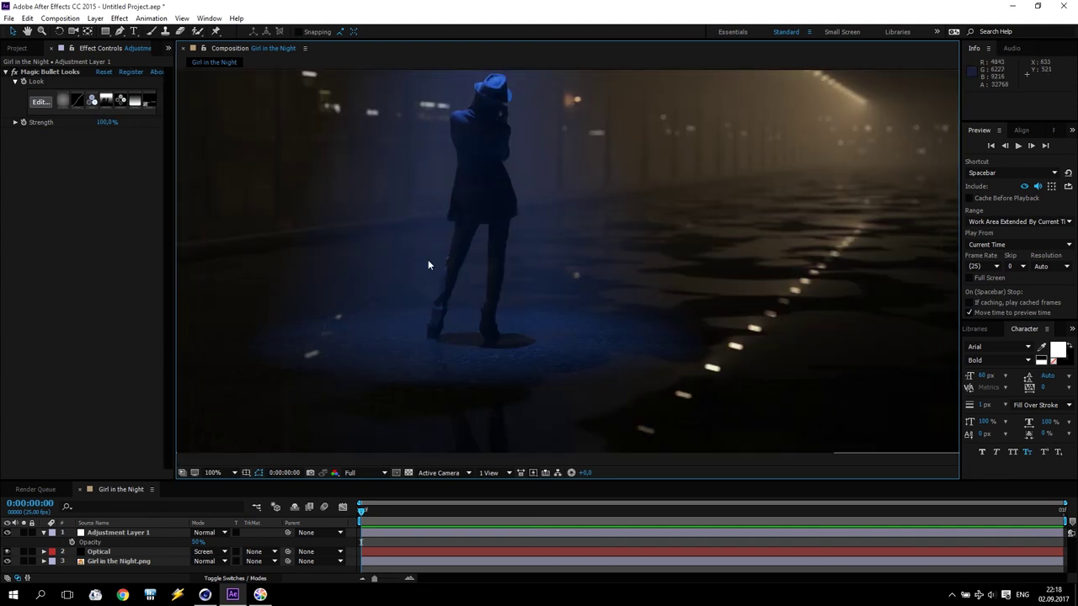
pyautogui.press(',')
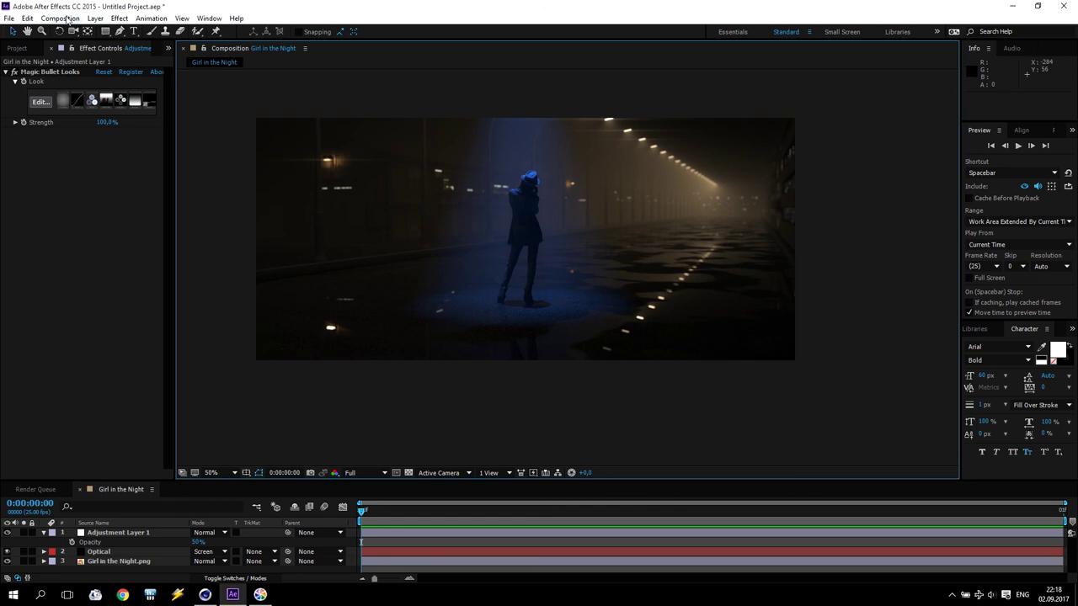
# Queue the Girl in the Night composition with JPEG Sequence as the output format
pyautogui.click(126, 494)
pyautogui.click(60, 17)
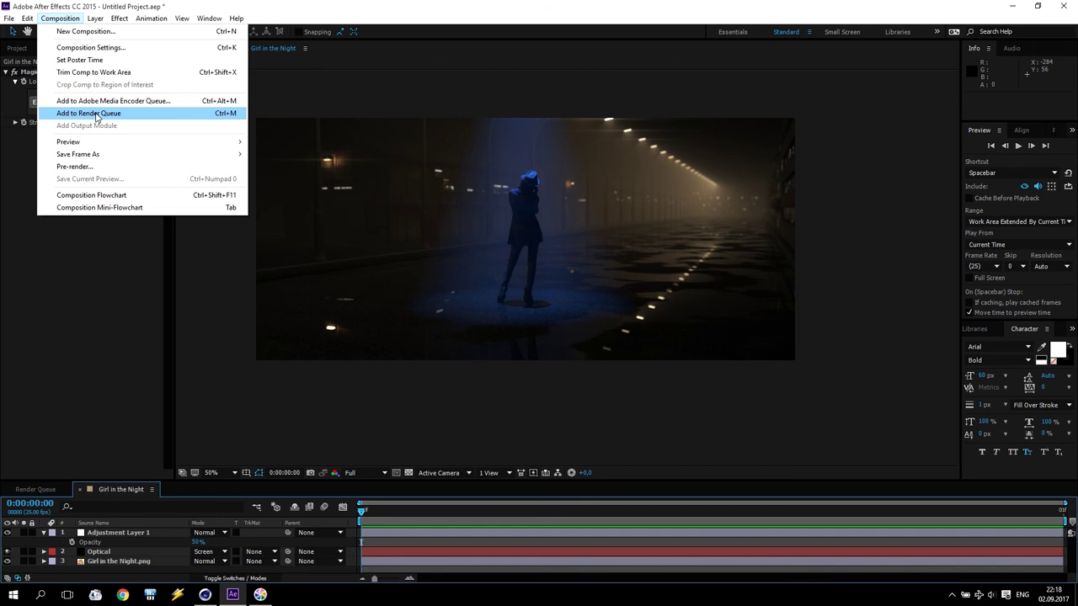
pyautogui.click(96, 112)
pyautogui.click(92, 564)
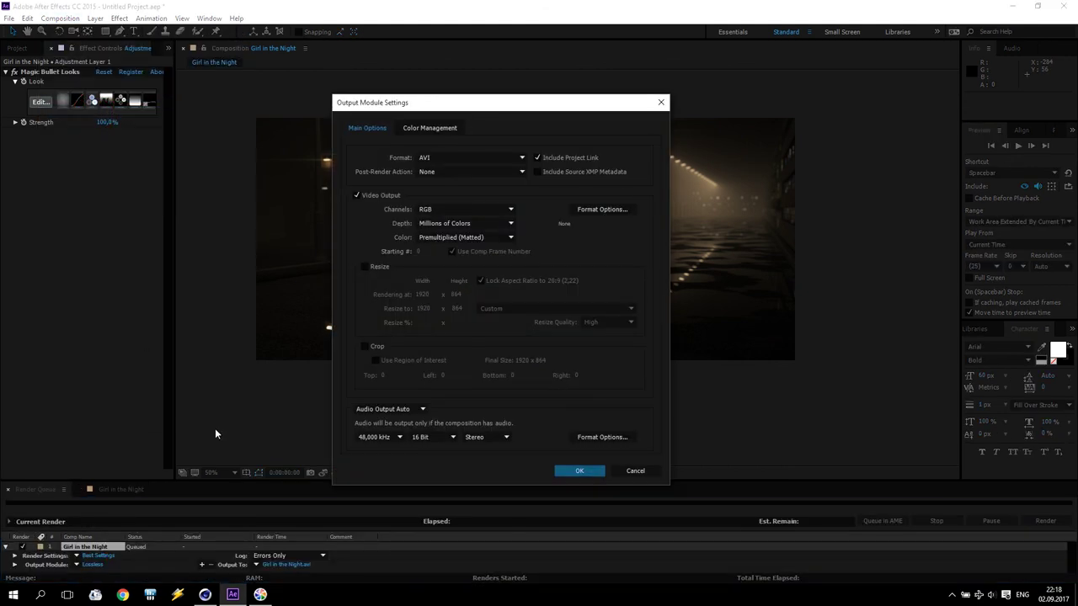
pyautogui.click(459, 158)
pyautogui.click(470, 221)
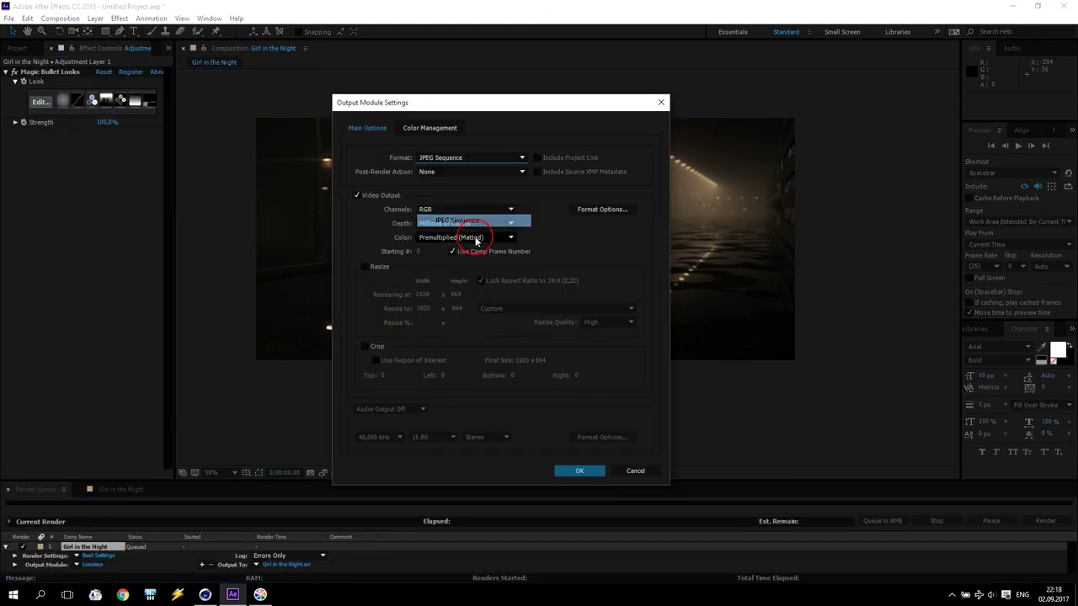
pyautogui.click(581, 470)
# Send the output to the Girl in the Night folder on the Desktop and render
pyautogui.click(332, 565)
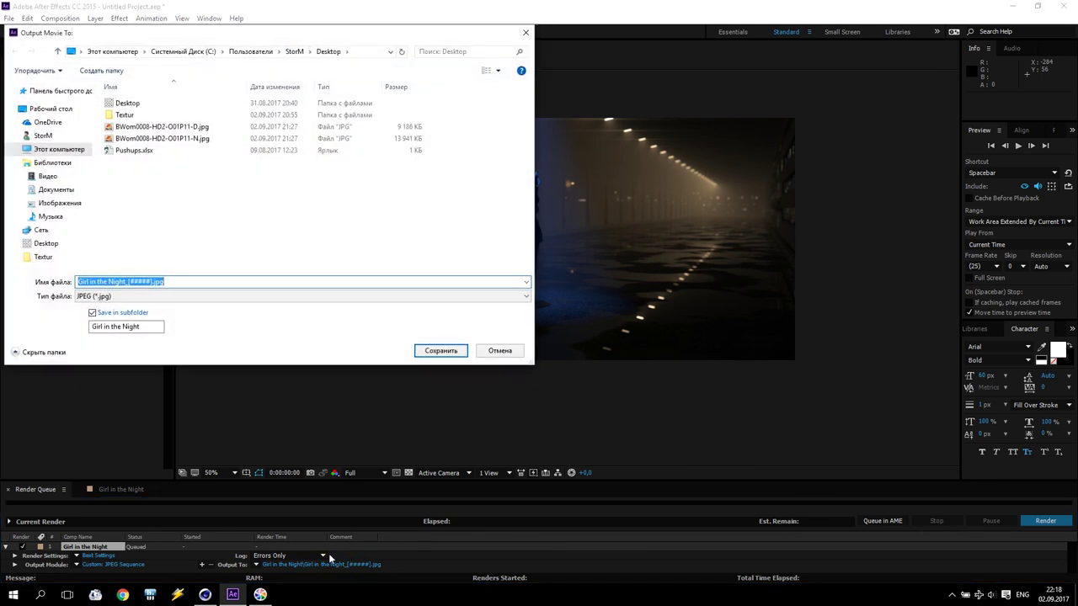
pyautogui.click(53, 109)
pyautogui.click(173, 193)
pyautogui.click(441, 350)
pyautogui.click(1044, 522)
pyautogui.click(1013, 6)
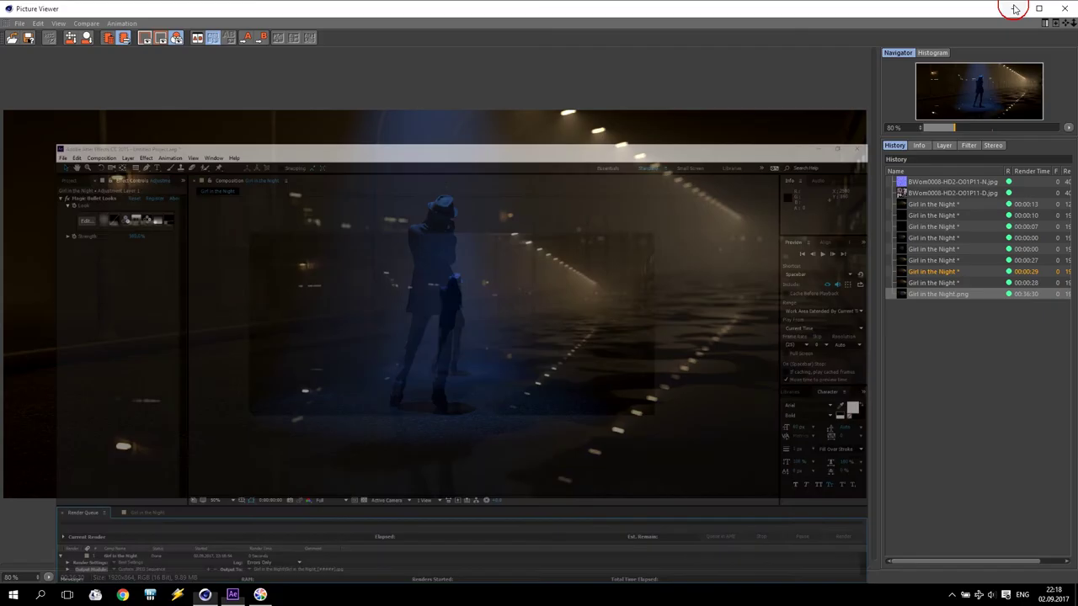
pyautogui.click(1013, 8)
# Open Girl in the Night_00000.jpg from the Desktop's Girl in the Night folder in Photo Viewer
pyautogui.click(1014, 9)
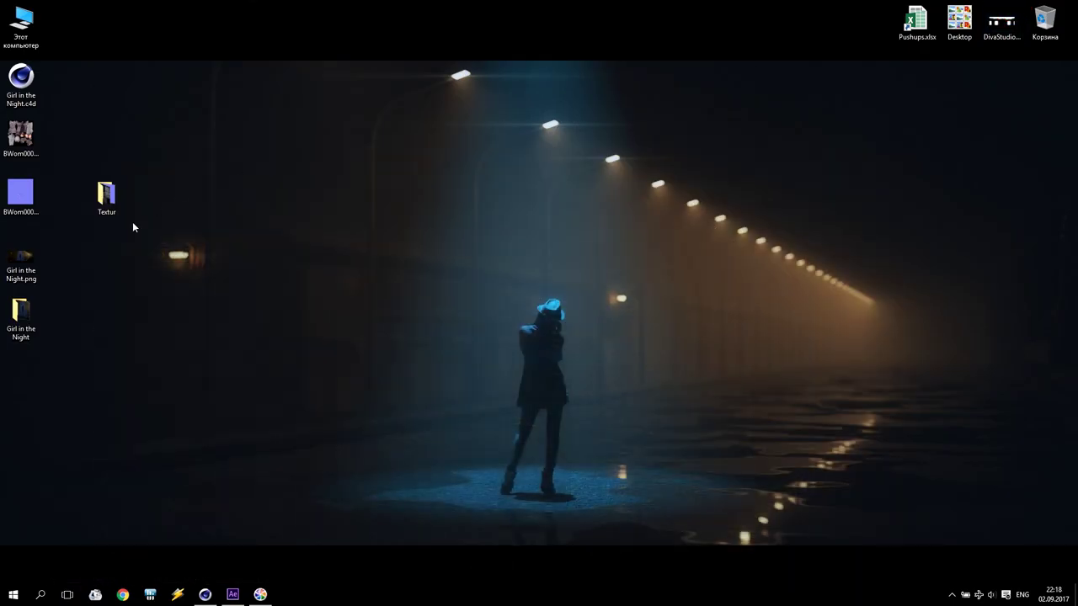
pyautogui.doubleClick(20, 316)
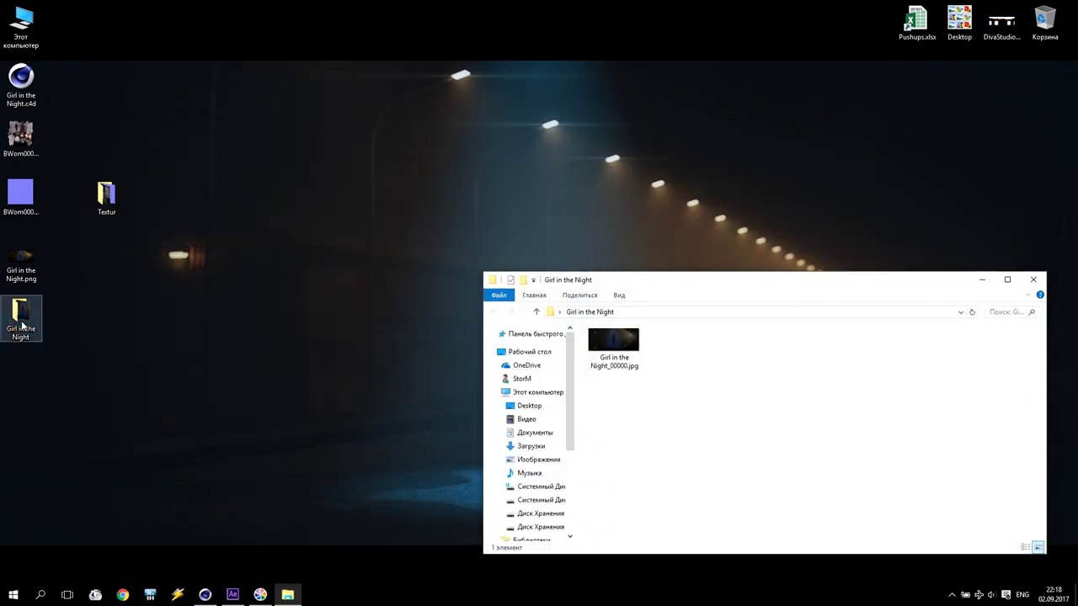
pyautogui.doubleClick(615, 341)
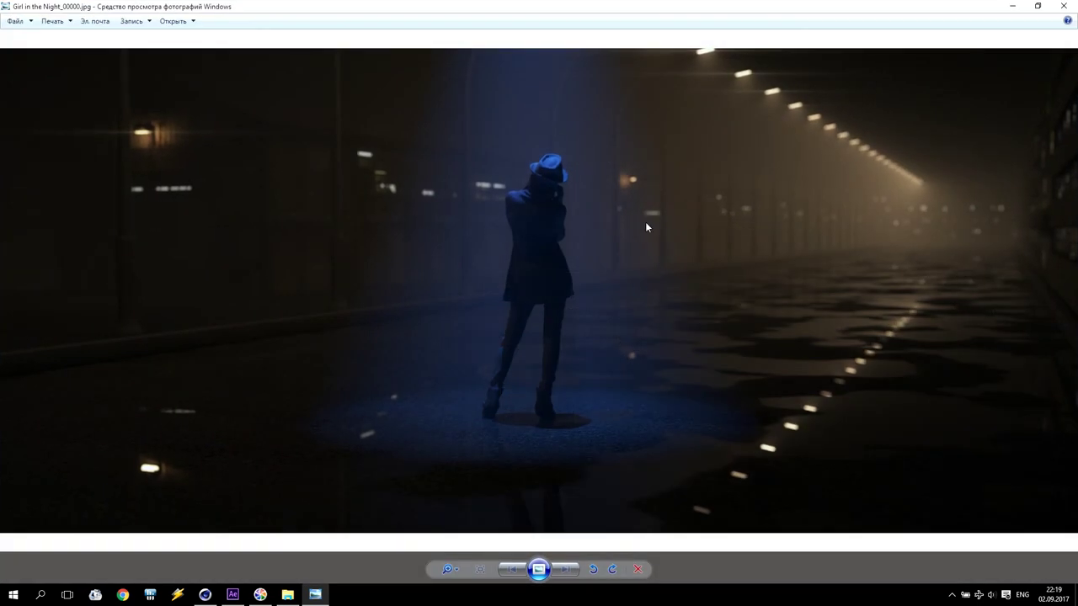